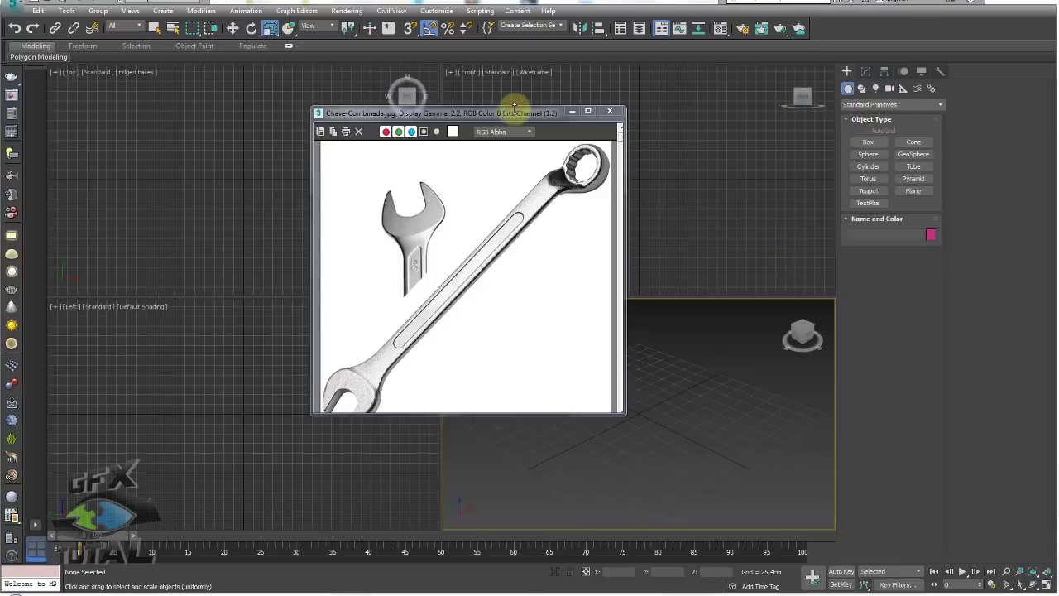
Move the wrench reference photo window to the left, pointing out the ring end and open-end jaw
{"action": "left_click", "coordinate": [510, 113]}
{"action": "left_click_drag", "start_coordinate": [510, 114], "coordinate": [518, 110]}
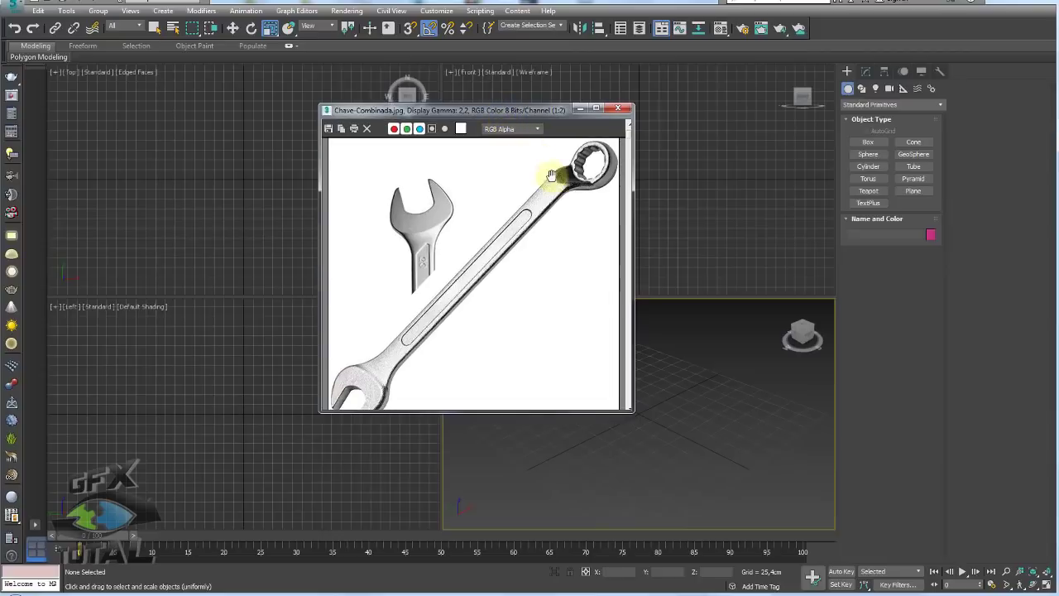
{"action": "left_click_drag", "start_coordinate": [580, 238], "coordinate": [556, 229]}
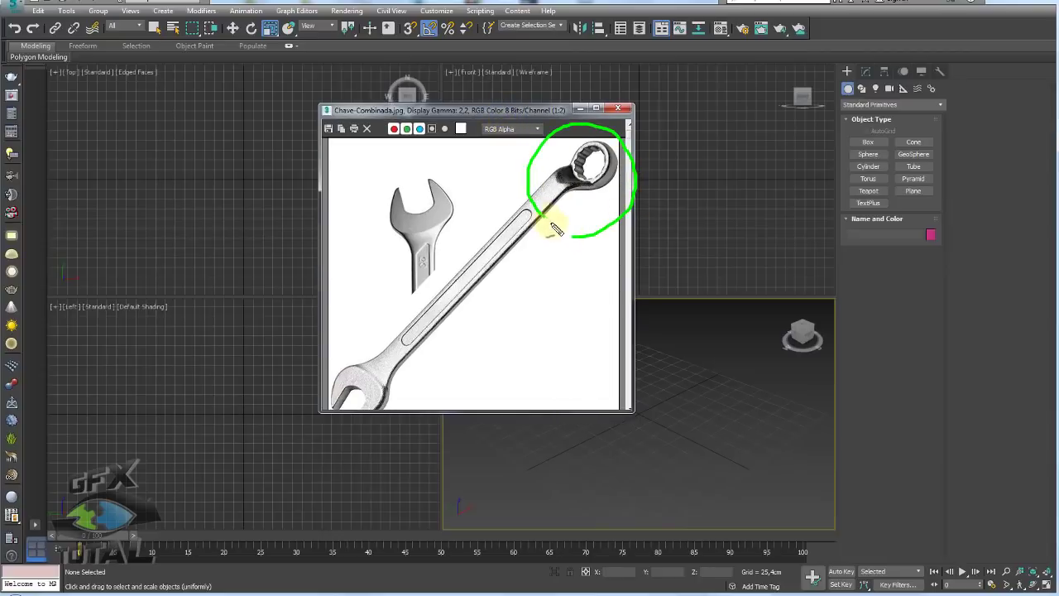
{"action": "mouse_move", "coordinate": [396, 344]}
{"action": "left_mouse_down"}
{"action": "mouse_move", "coordinate": [307, 425]}
{"action": "mouse_move", "coordinate": [406, 433]}
{"action": "mouse_move", "coordinate": [421, 371]}
{"action": "left_mouse_up"}
{"action": "key", "text": "Escape"}
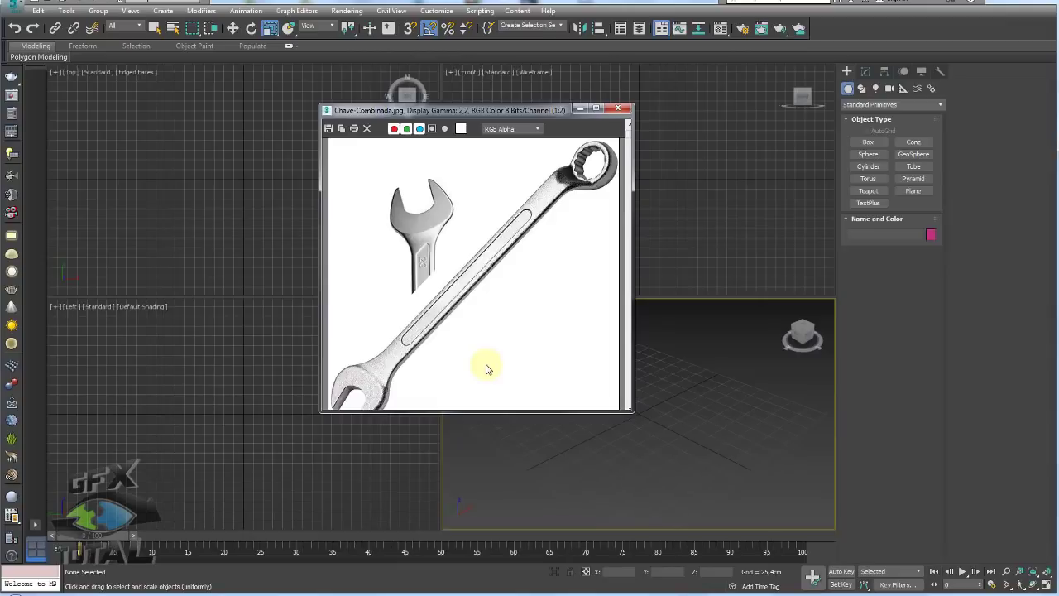
{"action": "left_click_drag", "start_coordinate": [497, 110], "coordinate": [386, 109]}
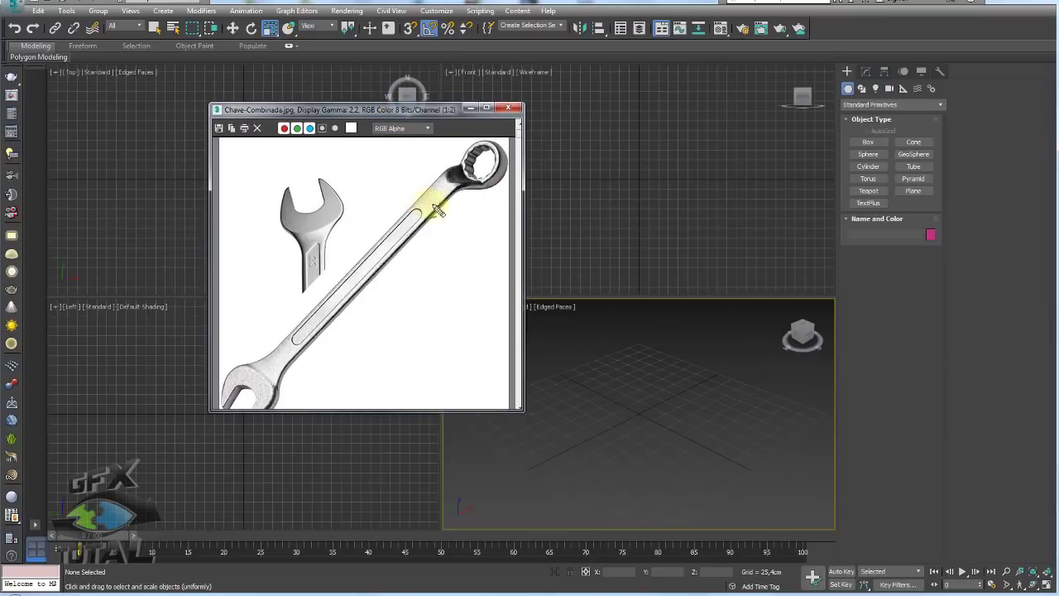
{"action": "mouse_move", "coordinate": [470, 207]}
{"action": "left_mouse_down"}
{"action": "mouse_move", "coordinate": [518, 172]}
{"action": "mouse_move", "coordinate": [468, 126]}
{"action": "mouse_move", "coordinate": [438, 182]}
{"action": "left_mouse_up"}
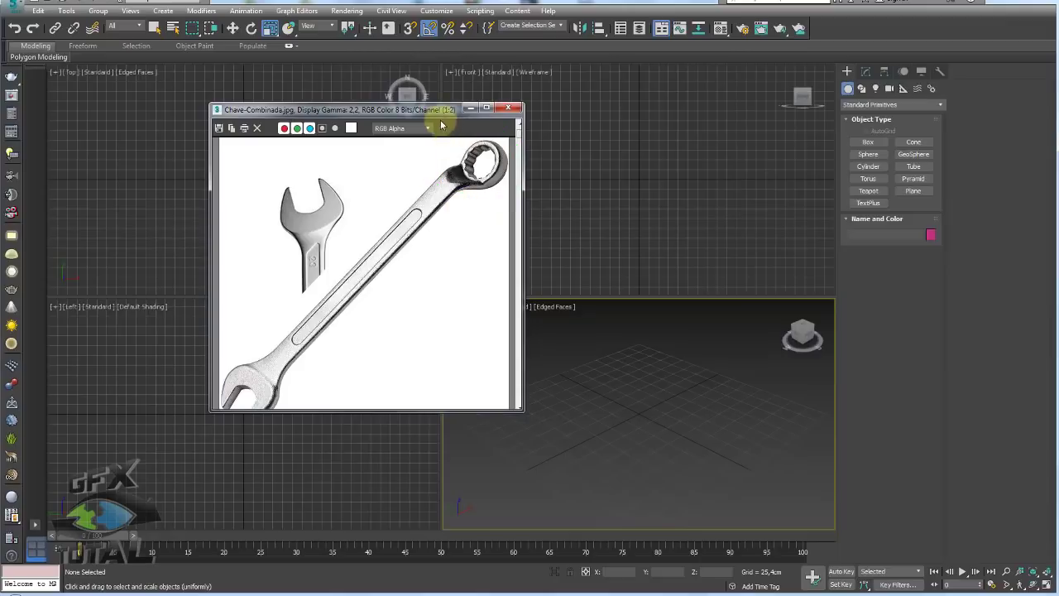
{"action": "left_click_drag", "start_coordinate": [437, 109], "coordinate": [247, 94]}
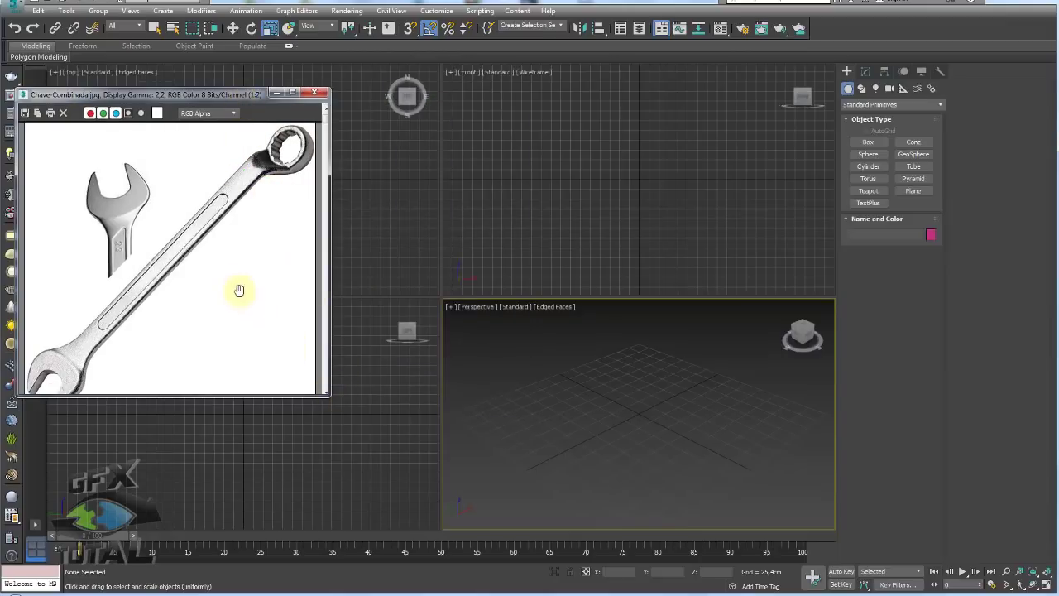
Zoom the photo to 2:1 centred on the ring end and enlarge the viewer window
{"action": "scroll", "coordinate": [239, 212], "scroll_direction": "up", "scroll_amount": 1}
{"action": "scroll", "coordinate": [260, 178], "scroll_direction": "up", "scroll_amount": 1}
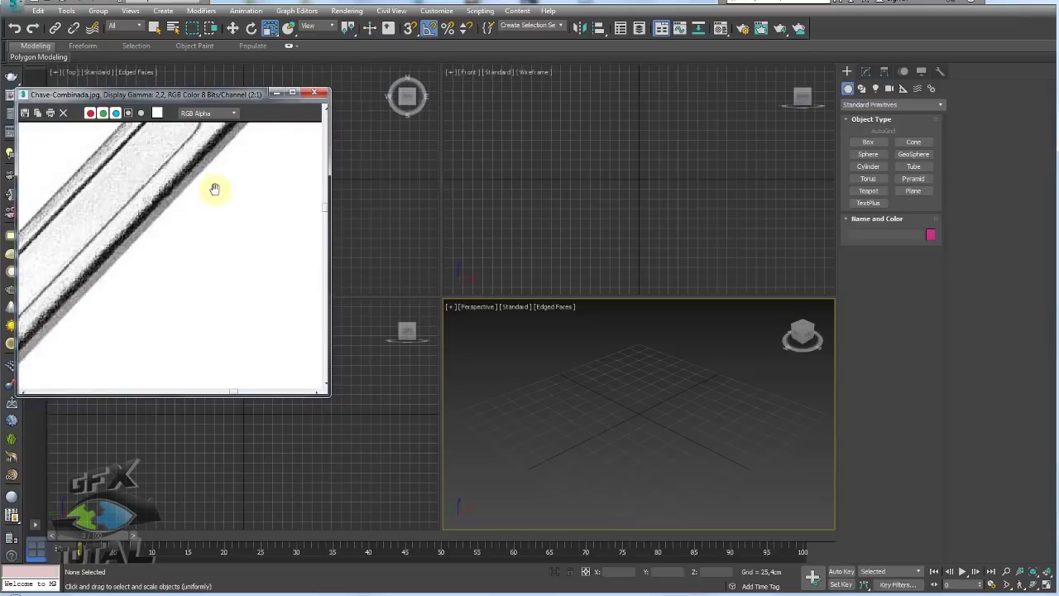
{"action": "scroll", "coordinate": [213, 202], "scroll_direction": "down", "scroll_amount": 1}
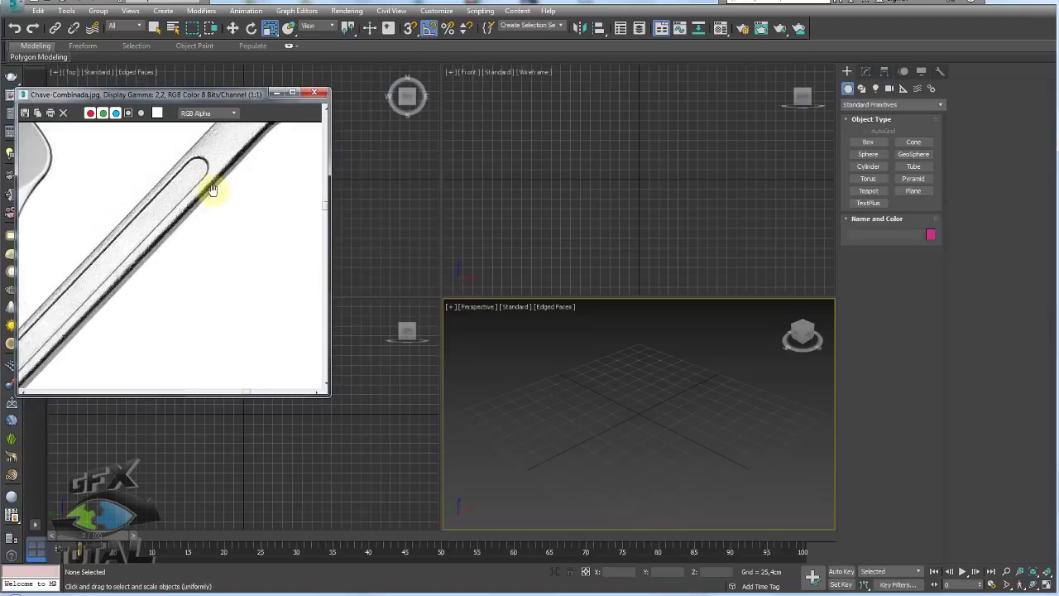
{"action": "middle_click_drag", "start_coordinate": [194, 221], "coordinate": [215, 137]}
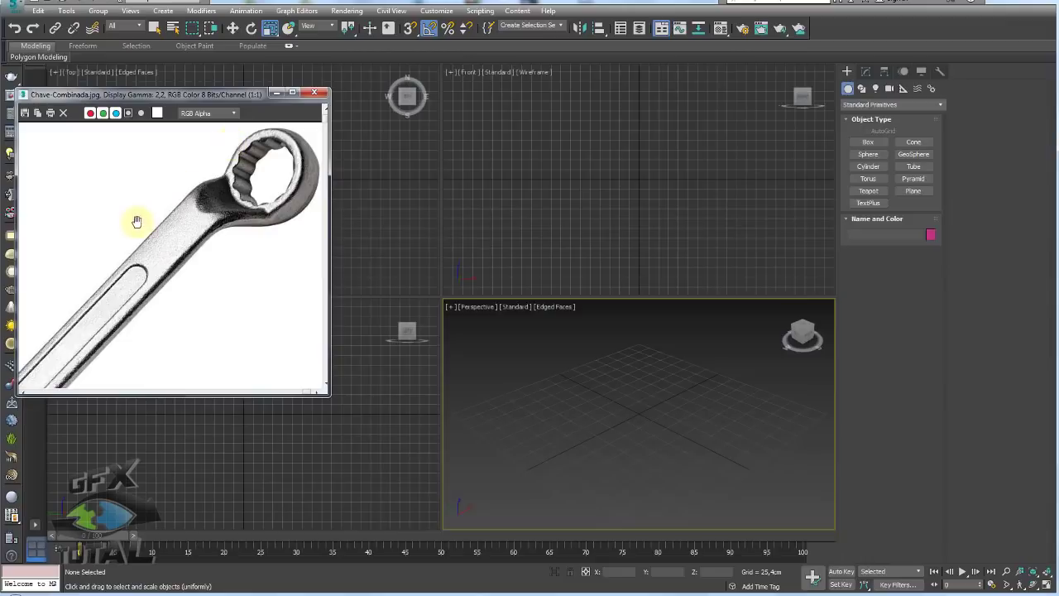
{"action": "scroll", "coordinate": [223, 207], "scroll_direction": "up", "scroll_amount": 1}
{"action": "middle_click_drag", "start_coordinate": [124, 303], "coordinate": [168, 274]}
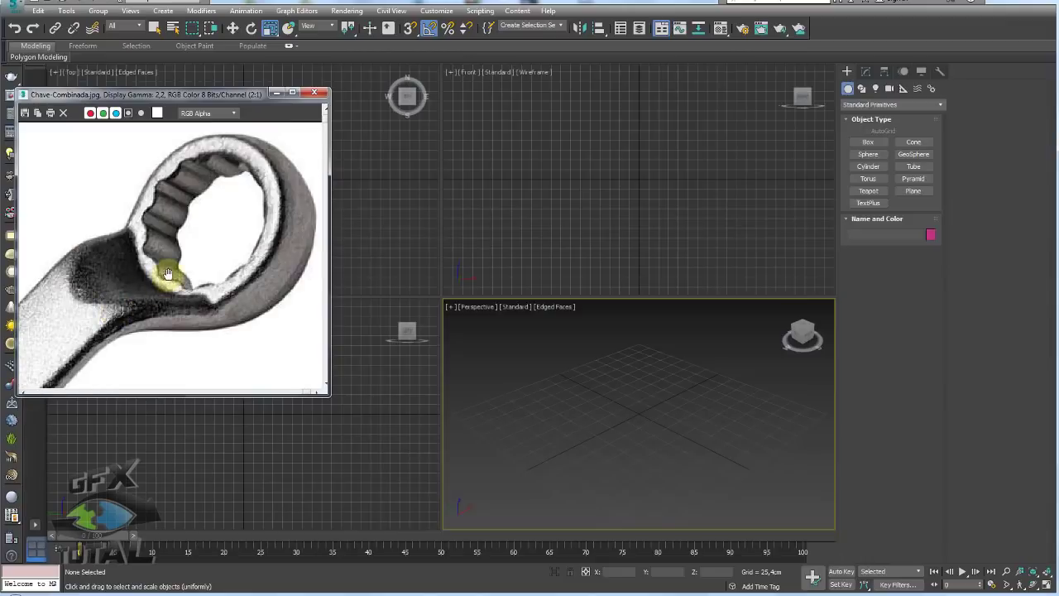
{"action": "left_click_drag", "start_coordinate": [327, 395], "coordinate": [343, 418]}
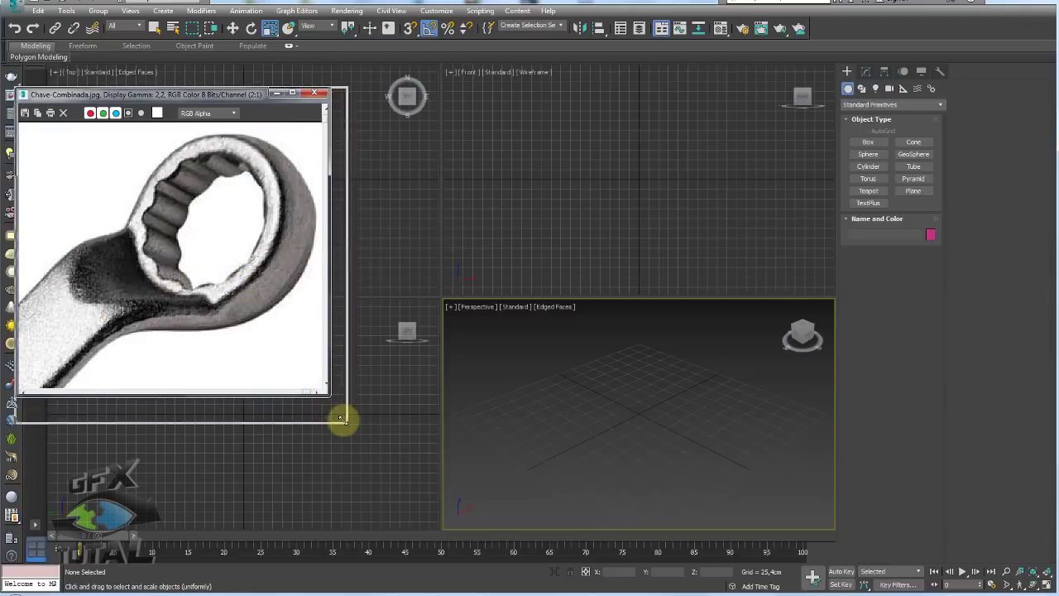
{"action": "middle_click_drag", "start_coordinate": [679, 421], "coordinate": [653, 465], "text": "alt"}
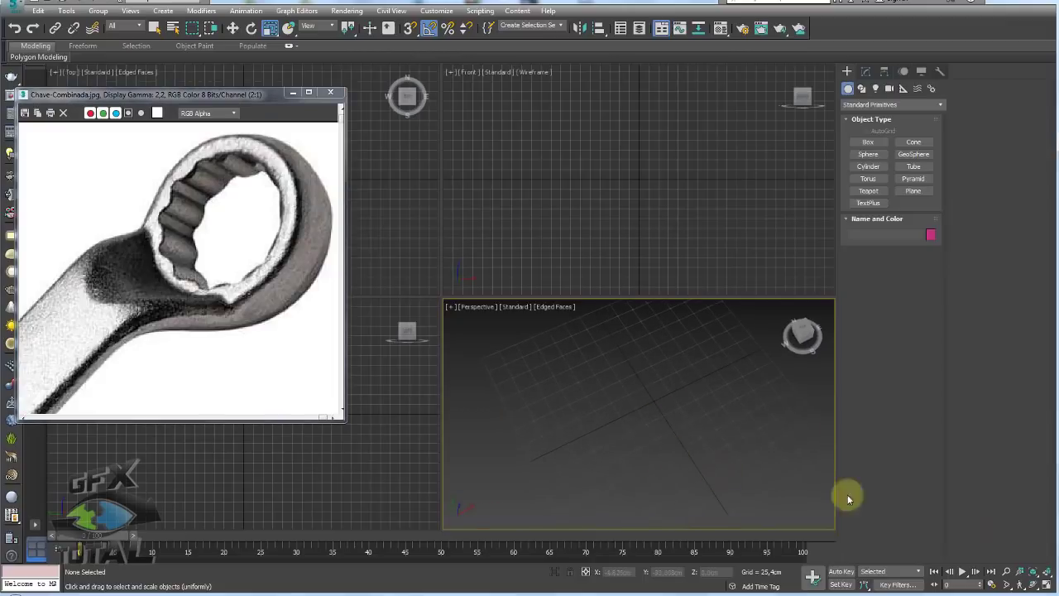
Maximize the Perspective viewport and draw a Star shape from the grid centre
{"action": "left_click", "coordinate": [1046, 584]}
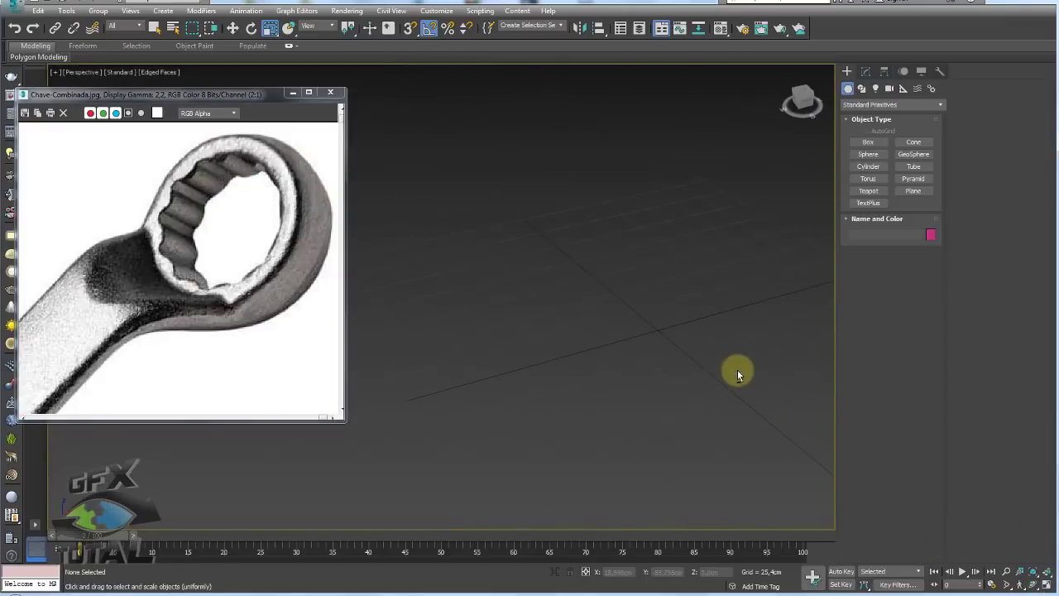
{"action": "middle_click_drag", "start_coordinate": [666, 346], "coordinate": [626, 341], "text": "alt"}
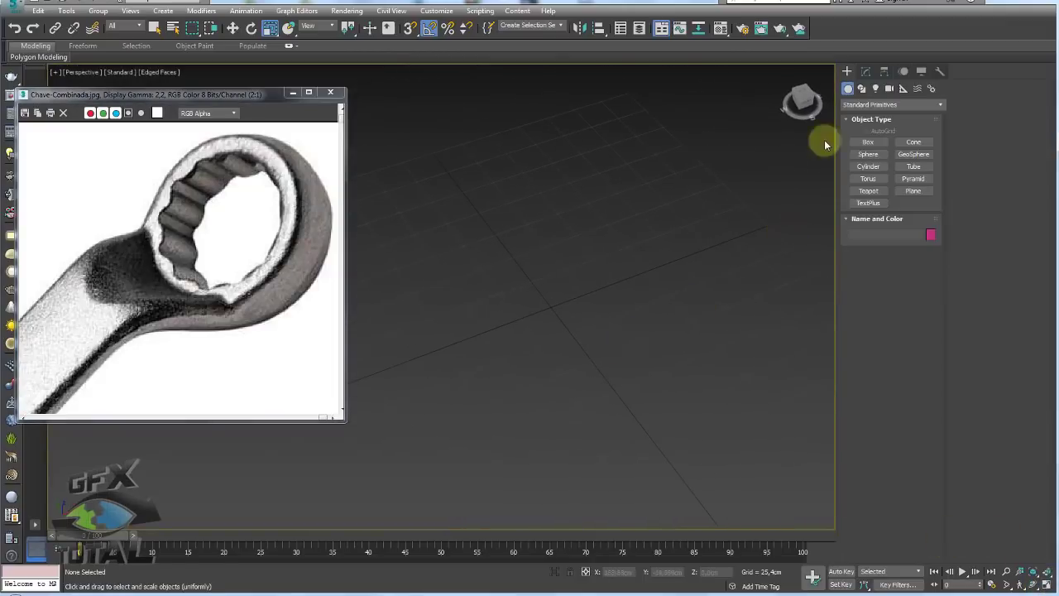
{"action": "left_click", "coordinate": [861, 88]}
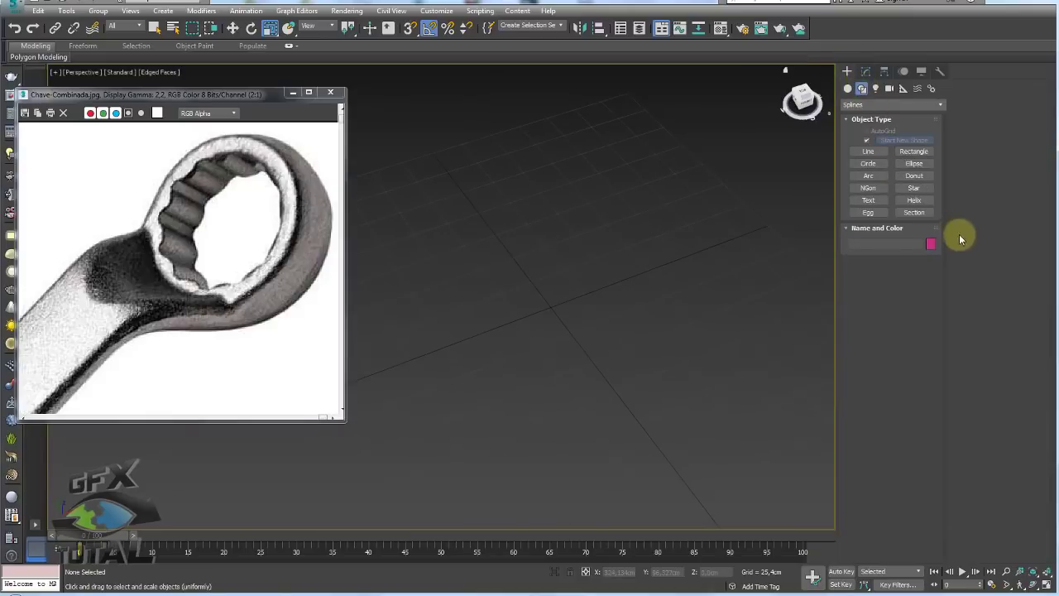
{"action": "left_click", "coordinate": [914, 189]}
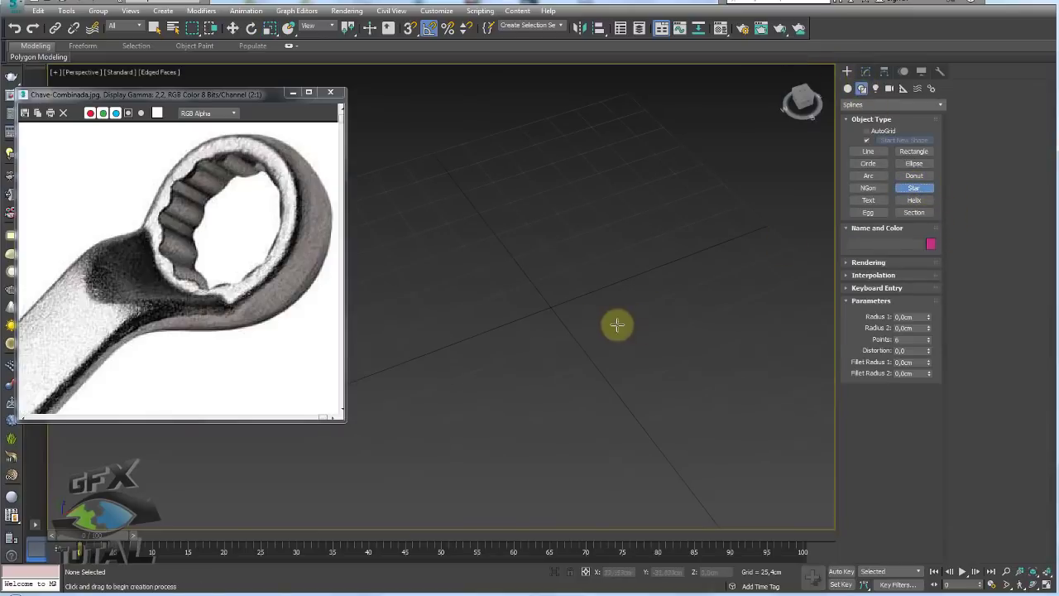
{"action": "left_click_drag", "start_coordinate": [567, 304], "coordinate": [647, 401]}
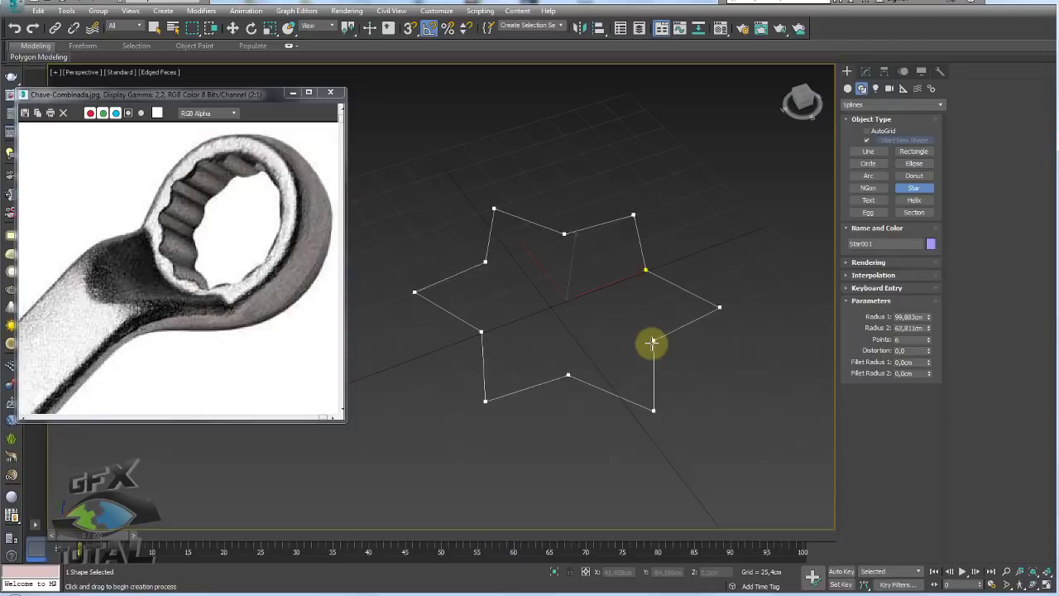
{"action": "left_click", "coordinate": [647, 341]}
Raise Star001's Points parameter from 6 to 12
{"action": "key", "text": "r"}
{"action": "left_click", "coordinate": [865, 71]}
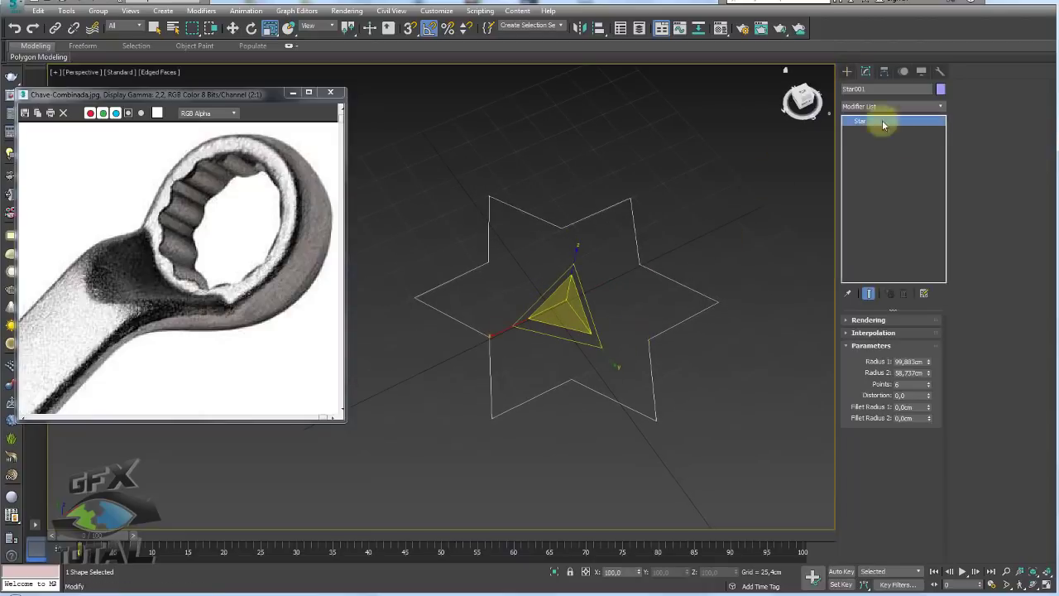
{"action": "double_click", "coordinate": [897, 384]}
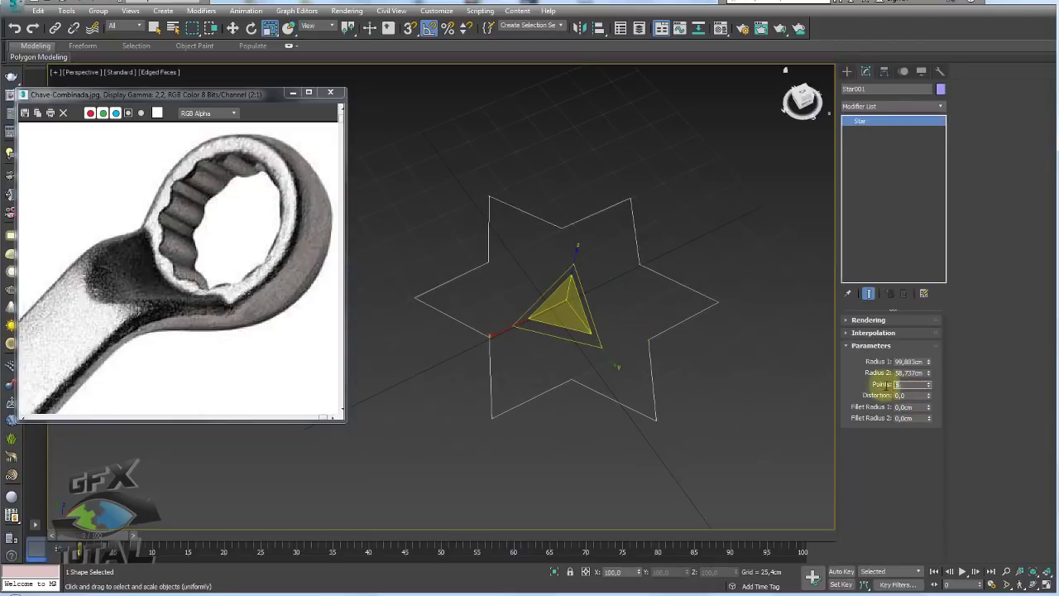
{"action": "type", "text": "12"}
{"action": "key", "text": "Return"}
{"action": "mouse_move", "coordinate": [649, 302]}
{"action": "middle_mouse_down", "text": "alt"}
{"action": "mouse_move", "coordinate": [646, 319]}
{"action": "mouse_move", "coordinate": [657, 303]}
{"action": "middle_mouse_up", "text": "alt"}
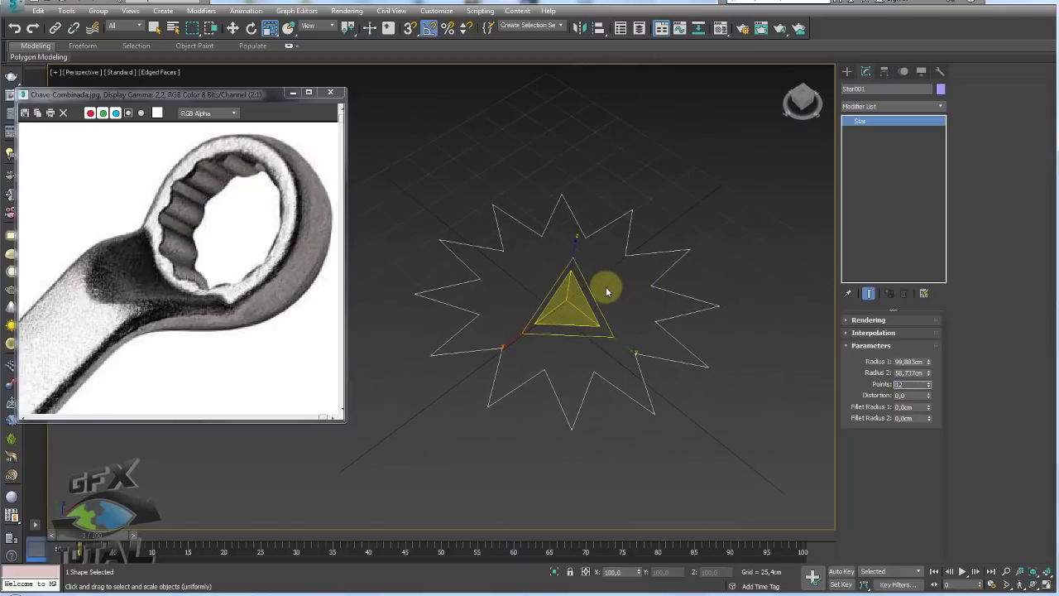
{"action": "middle_click_drag", "start_coordinate": [662, 303], "coordinate": [633, 256], "text": "alt"}
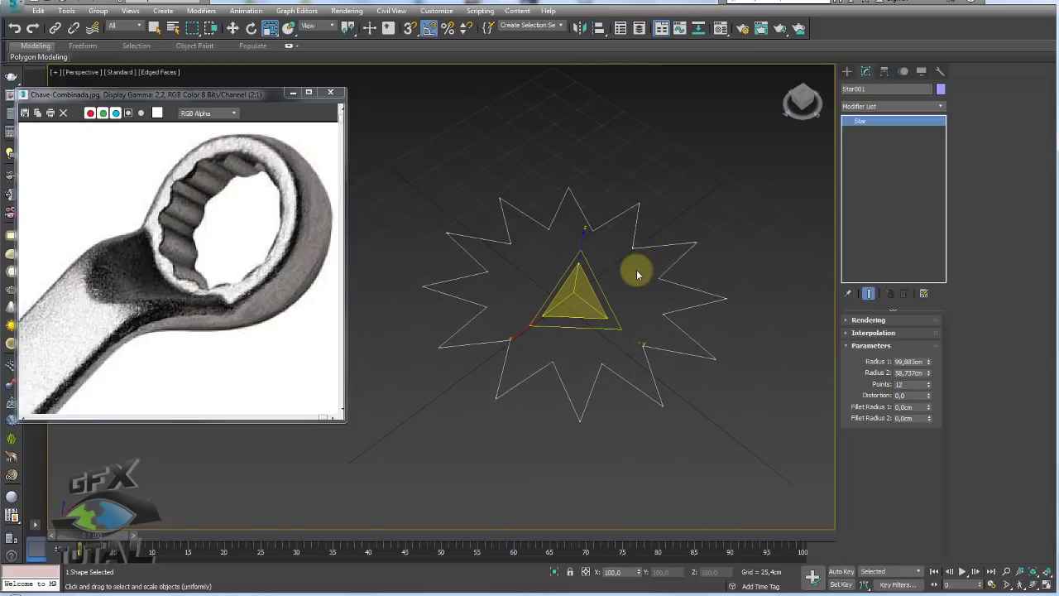
Convert the star to Editable Poly and Shift-scale its border outward into a new ring
{"action": "right_click", "coordinate": [633, 267]}
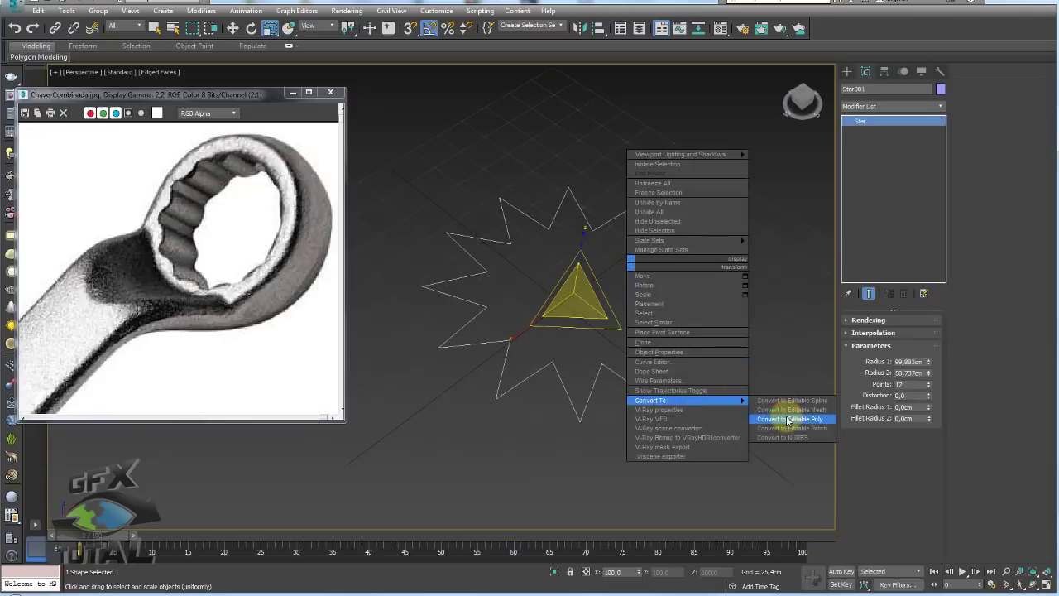
{"action": "left_click", "coordinate": [786, 411]}
{"action": "left_click", "coordinate": [889, 334]}
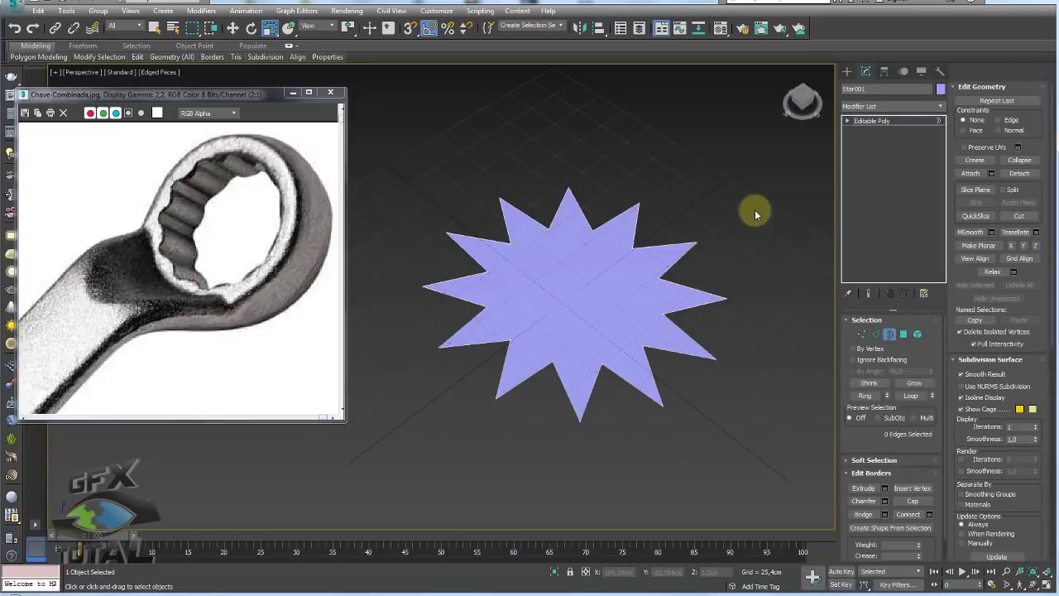
{"action": "left_click", "coordinate": [653, 417]}
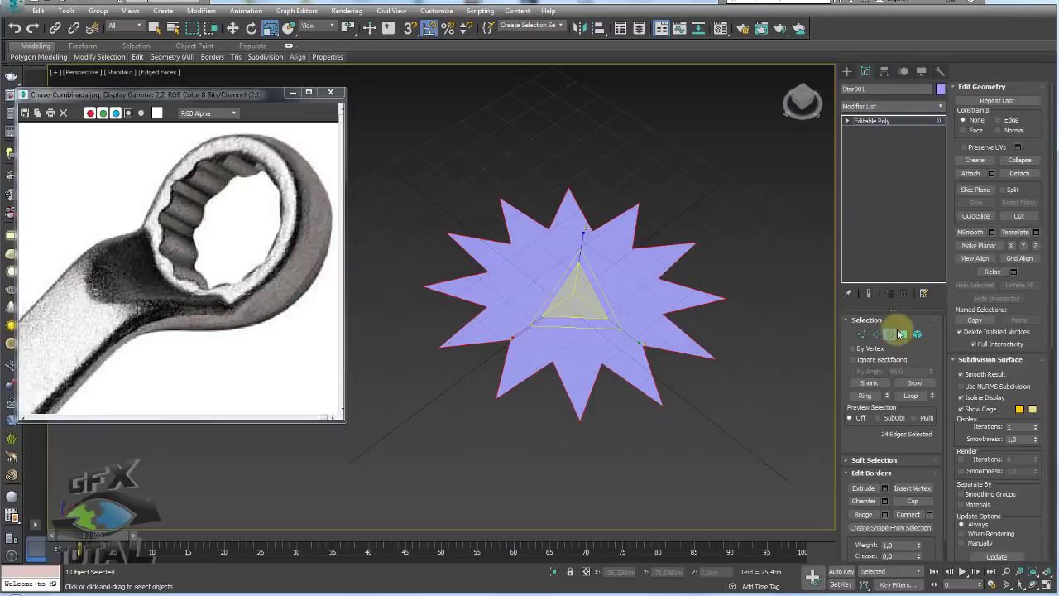
{"action": "left_click", "coordinate": [574, 334]}
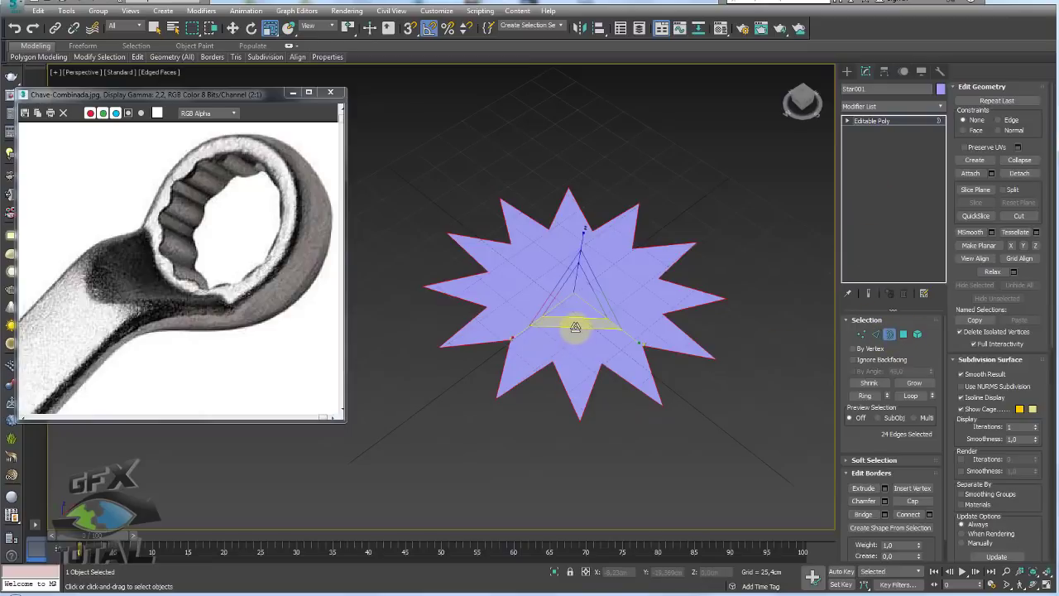
{"action": "left_click_drag", "start_coordinate": [575, 327], "coordinate": [567, 356], "text": "shift"}
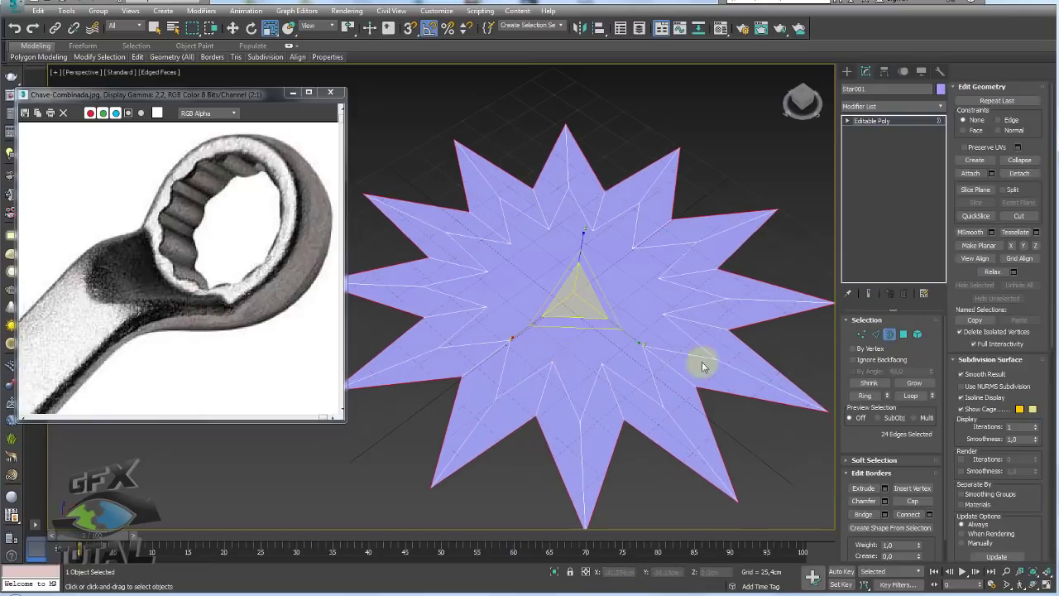
Delete the star's centre polygons to leave a hole, then reselect the outer border
{"action": "left_click", "coordinate": [904, 333]}
{"action": "left_click", "coordinate": [610, 301]}
{"action": "key", "text": "Delete"}
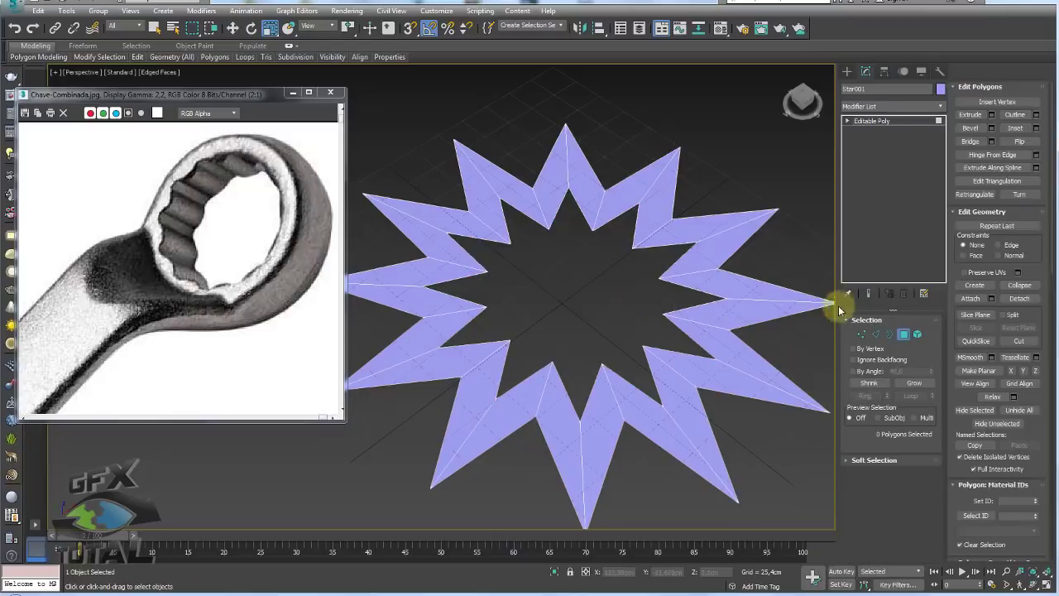
{"action": "left_click", "coordinate": [889, 334]}
{"action": "left_click", "coordinate": [782, 314]}
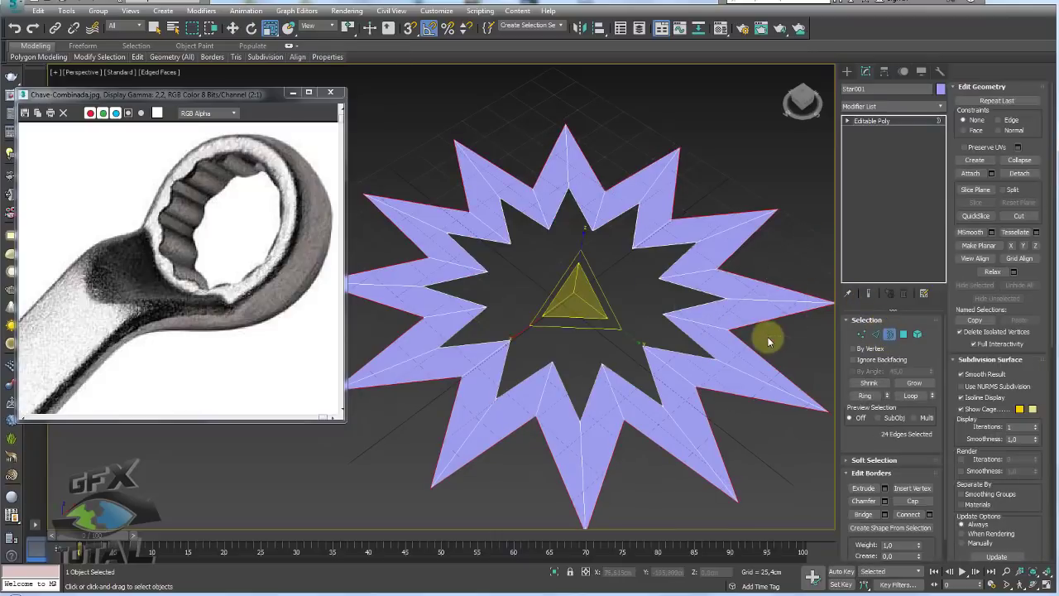
{"action": "middle_click_drag", "start_coordinate": [778, 303], "coordinate": [771, 281]}
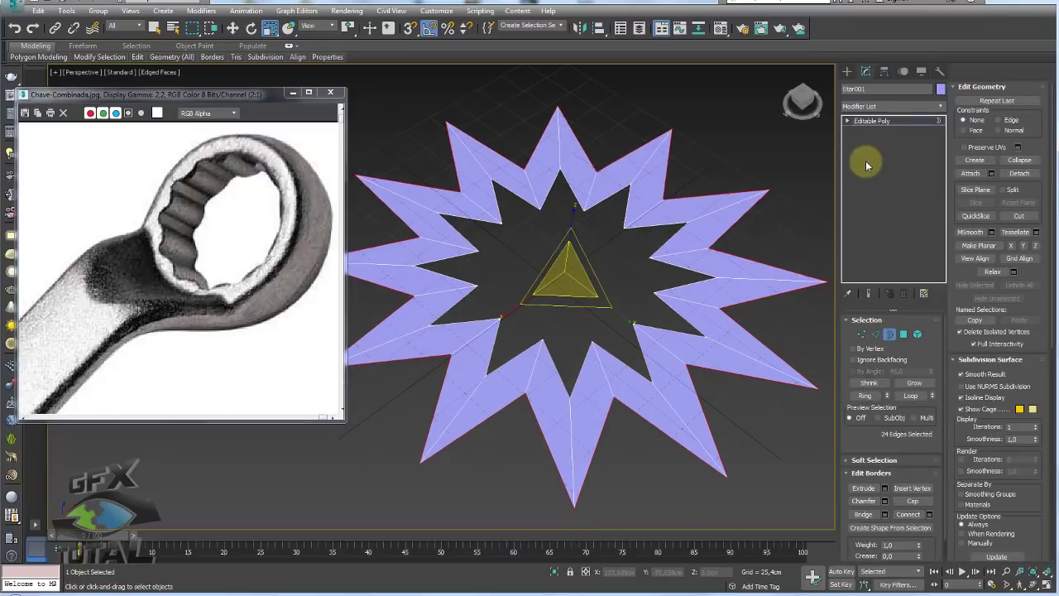
Apply a Spherify modifier to round the star's outer edge into a circle
{"action": "left_click", "coordinate": [940, 110]}
{"action": "left_click_drag", "start_coordinate": [941, 136], "coordinate": [951, 401]}
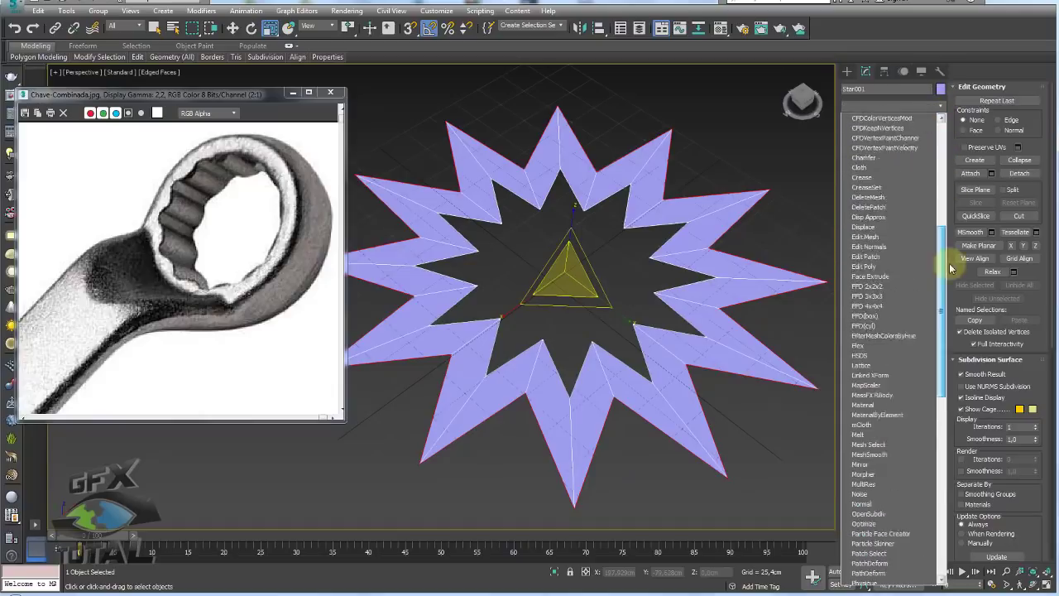
{"action": "scroll", "coordinate": [880, 402], "scroll_direction": "down", "scroll_amount": 1}
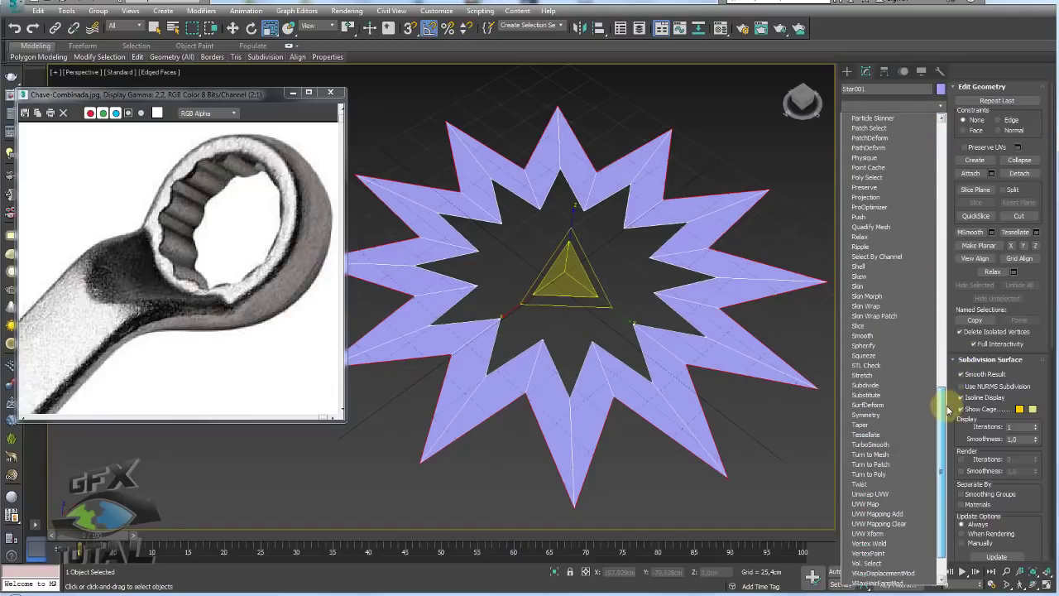
{"action": "left_click", "coordinate": [873, 347]}
{"action": "scroll", "coordinate": [698, 324], "scroll_direction": "down", "scroll_amount": 2}
{"action": "key", "text": "z"}
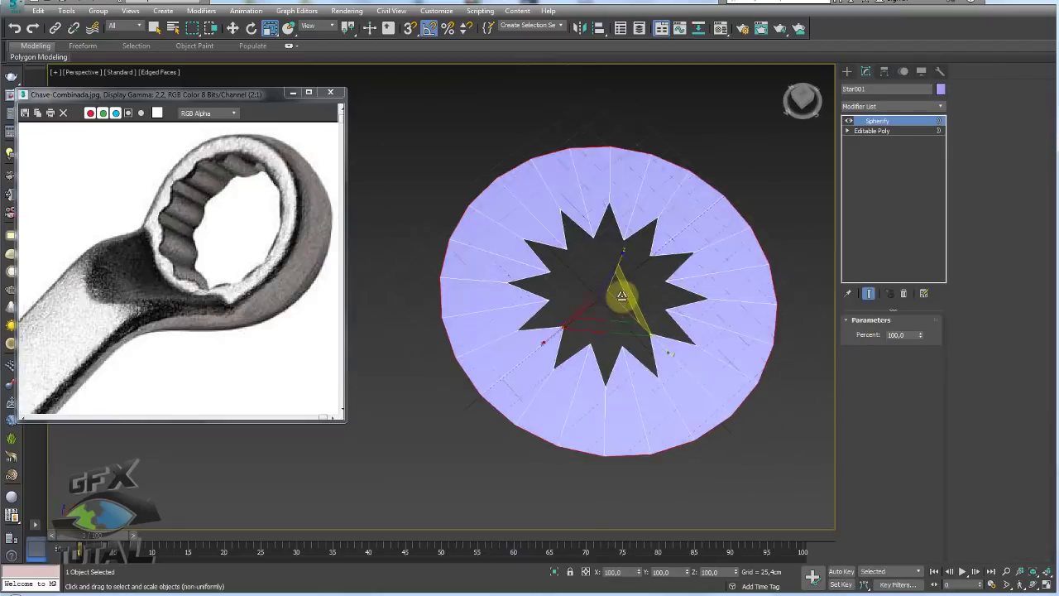
Scale up the inner star border to enlarge the star-shaped hole
{"action": "middle_click_drag", "start_coordinate": [621, 295], "coordinate": [623, 304], "text": "alt"}
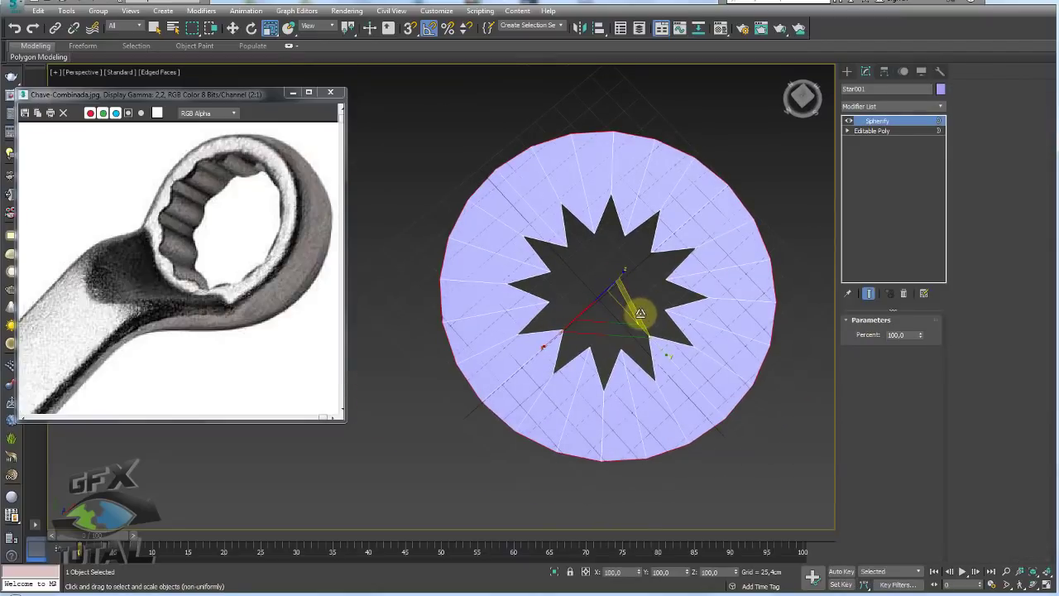
{"action": "left_click", "coordinate": [884, 344]}
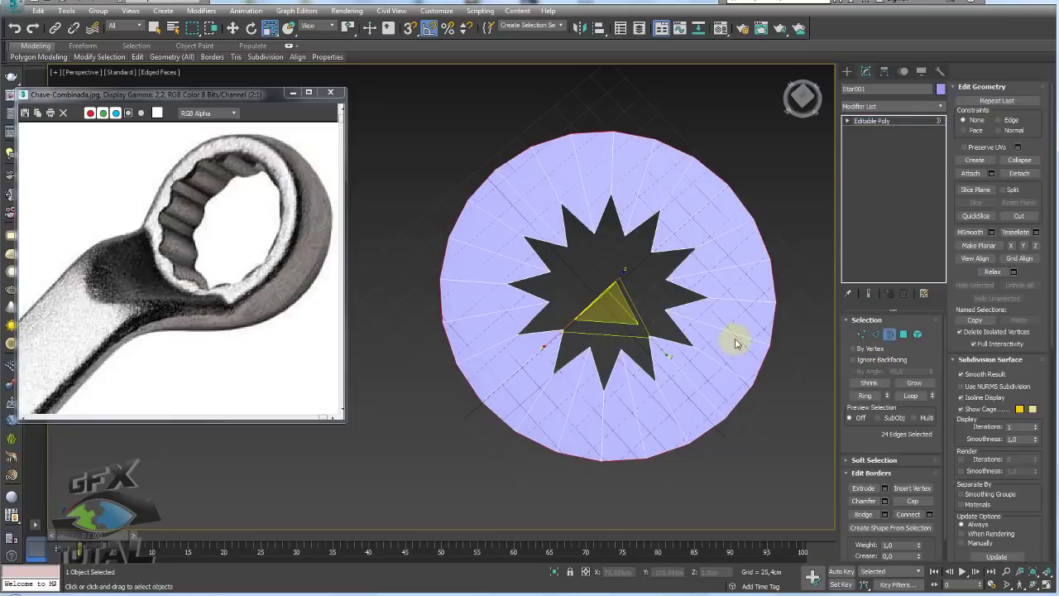
{"action": "mouse_move", "coordinate": [608, 330]}
{"action": "left_mouse_down"}
{"action": "mouse_move", "coordinate": [602, 313]}
{"action": "mouse_move", "coordinate": [600, 330]}
{"action": "left_mouse_up"}
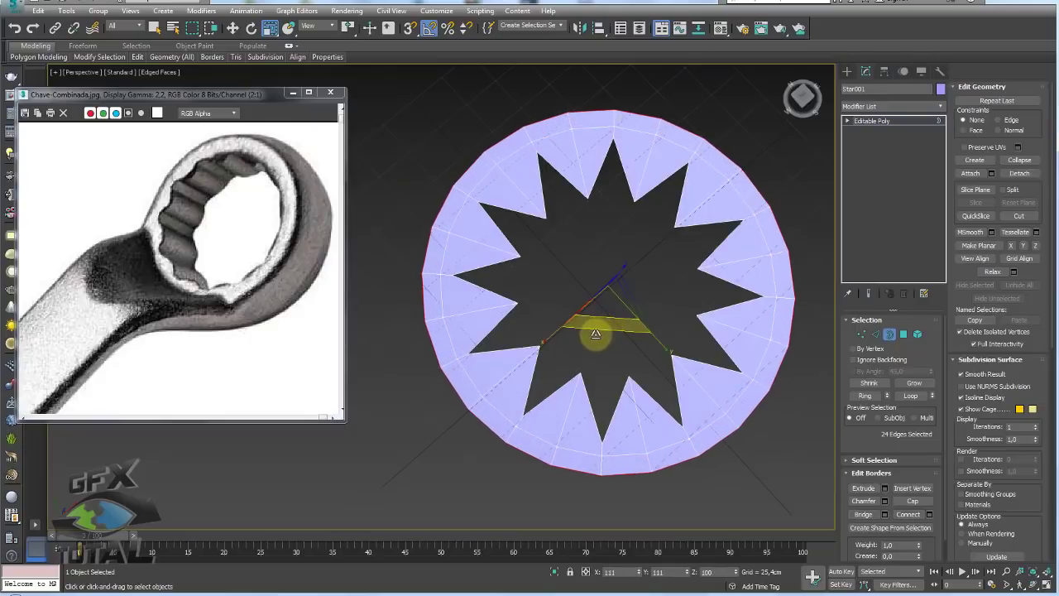
{"action": "middle_click_drag", "start_coordinate": [567, 347], "coordinate": [649, 331], "text": "alt"}
{"action": "scroll", "coordinate": [649, 331], "scroll_direction": "down", "scroll_amount": 3}
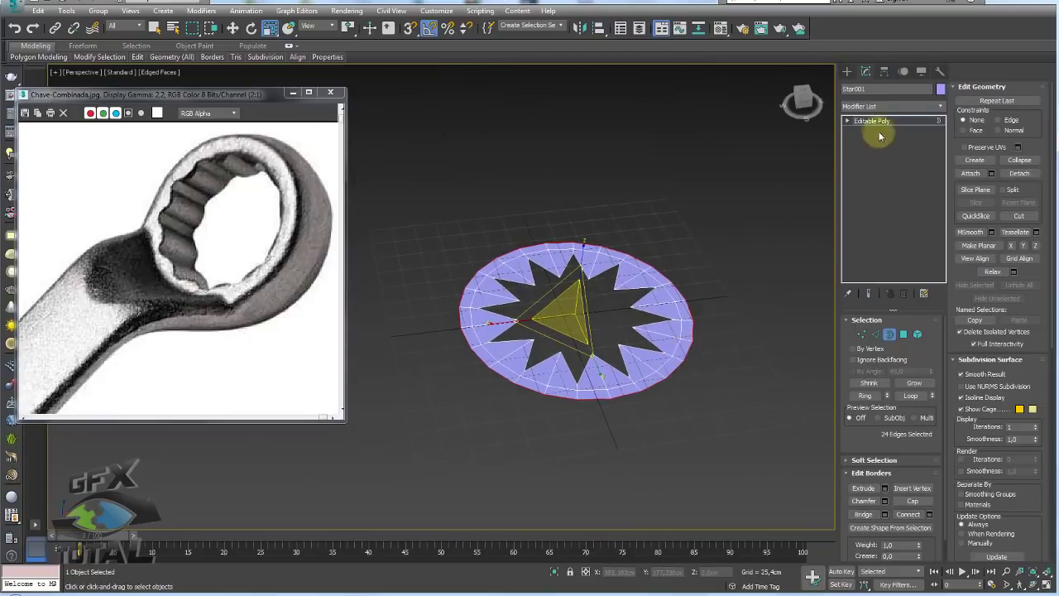
Shift-move the disc element up on Z with Clone To Element, then flip the lower disc's normals
{"action": "left_click", "coordinate": [918, 333]}
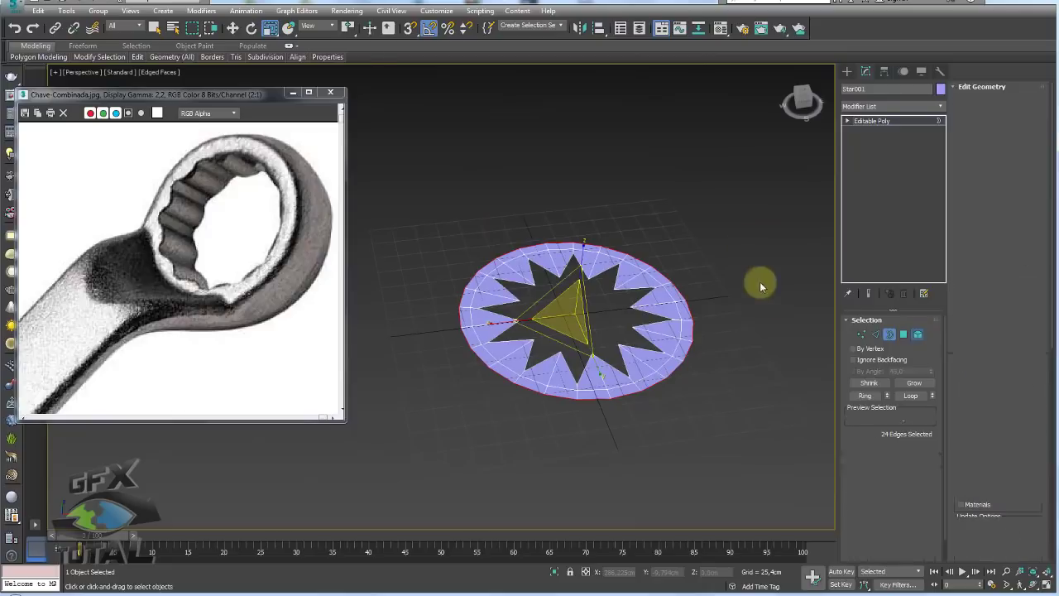
{"action": "left_click", "coordinate": [632, 377]}
{"action": "middle_click_drag", "start_coordinate": [634, 378], "coordinate": [612, 354], "text": "alt"}
{"action": "key", "text": "w"}
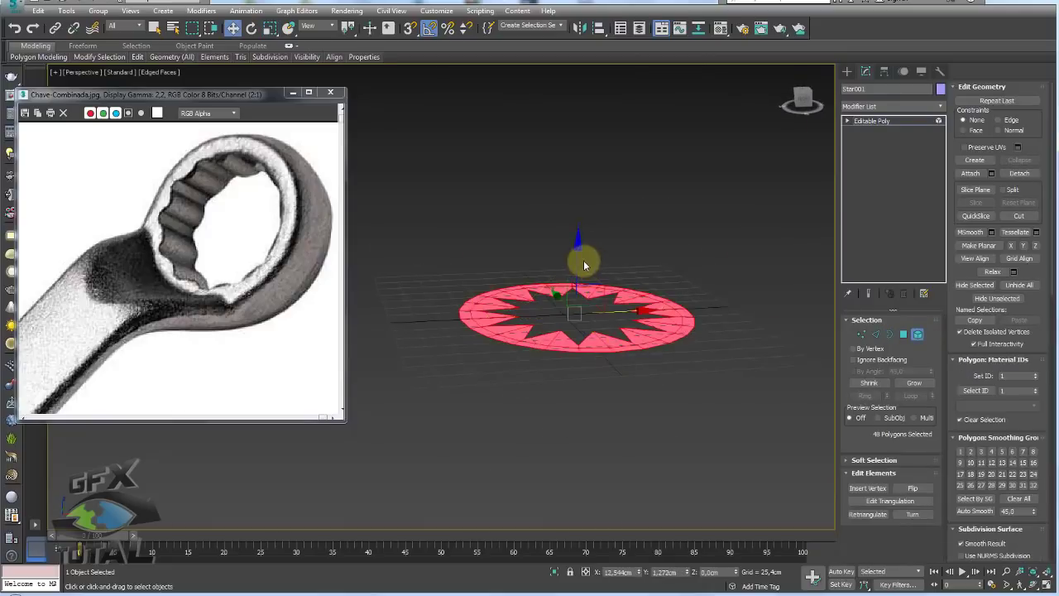
{"action": "left_click_drag", "start_coordinate": [577, 260], "coordinate": [578, 194], "text": "shift"}
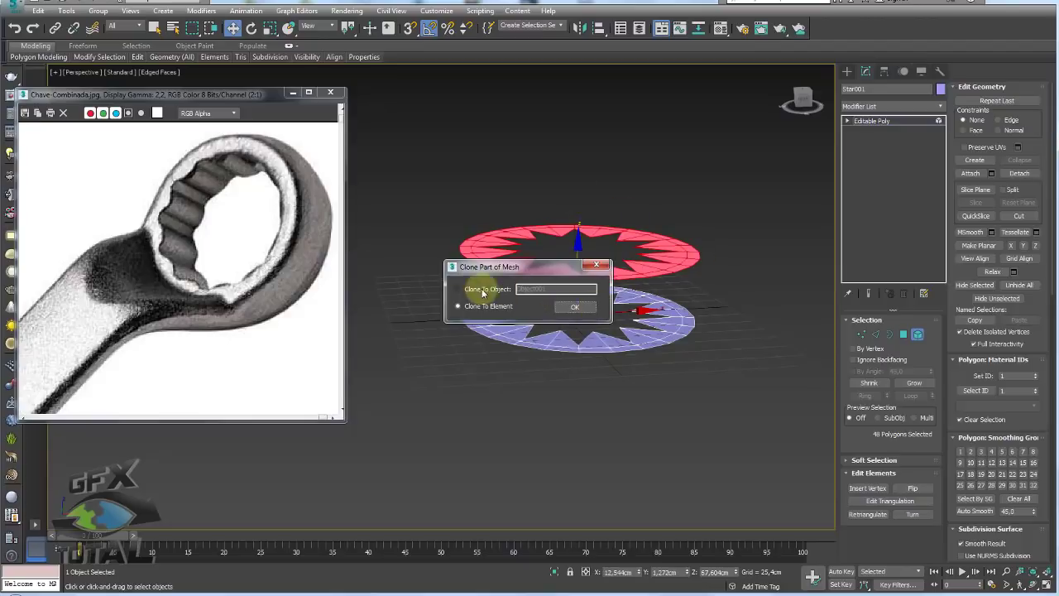
{"action": "left_click", "coordinate": [477, 310]}
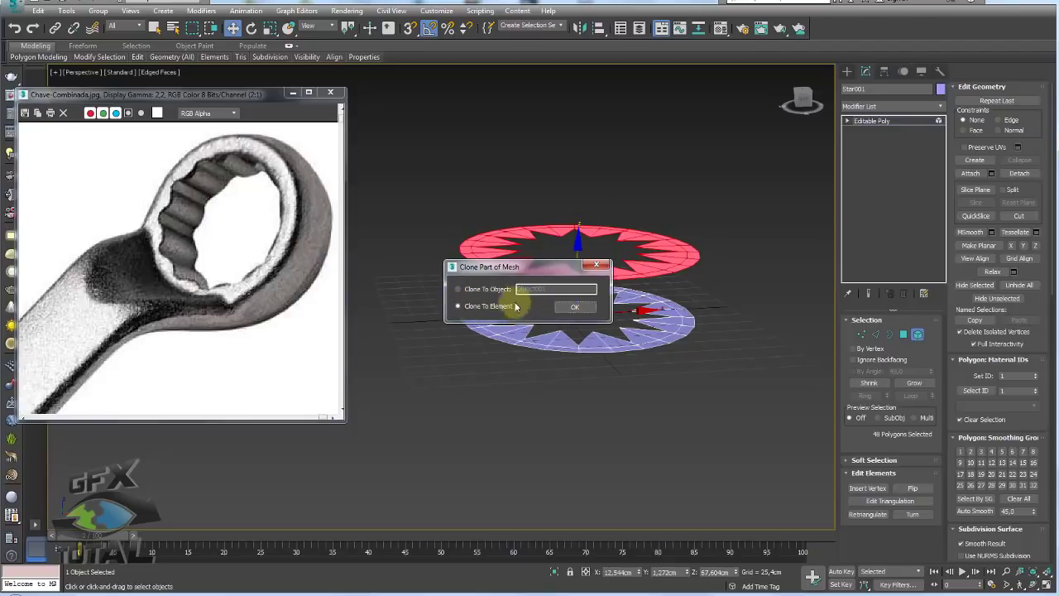
{"action": "left_click", "coordinate": [571, 306]}
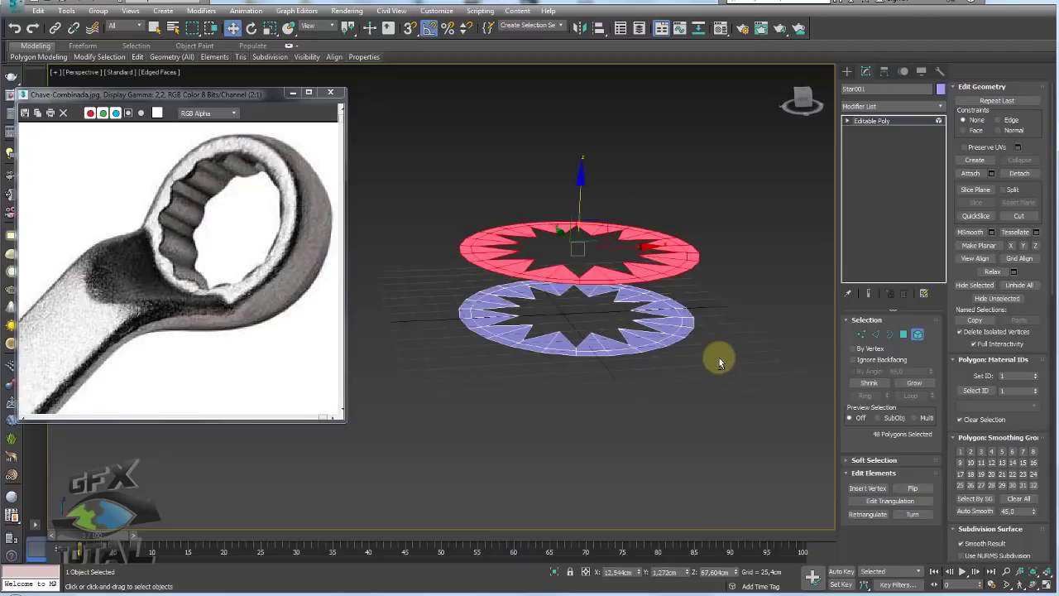
{"action": "left_click_drag", "start_coordinate": [668, 341], "coordinate": [666, 339]}
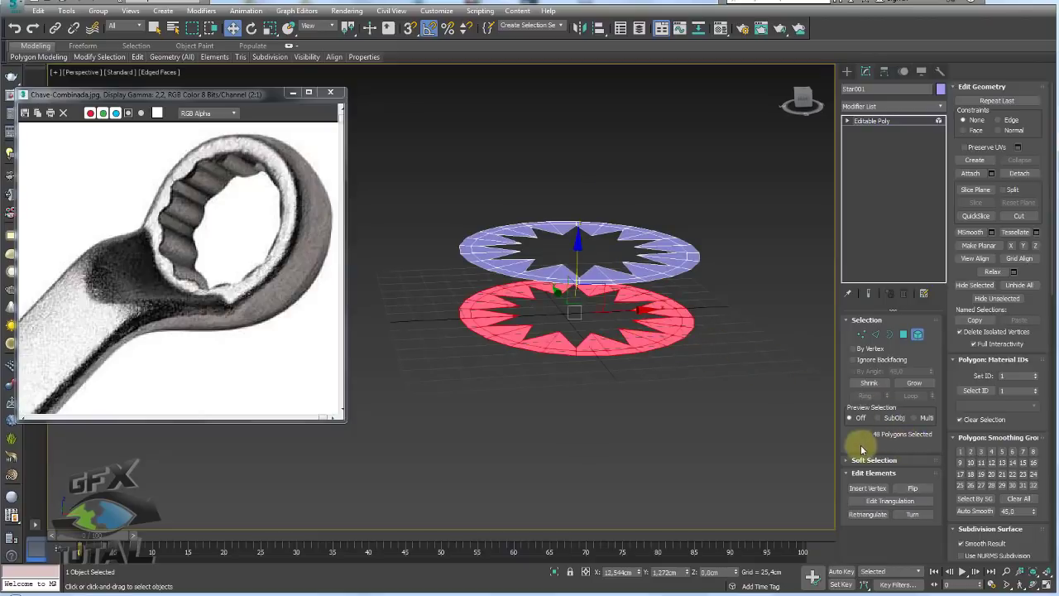
{"action": "left_click", "coordinate": [910, 488]}
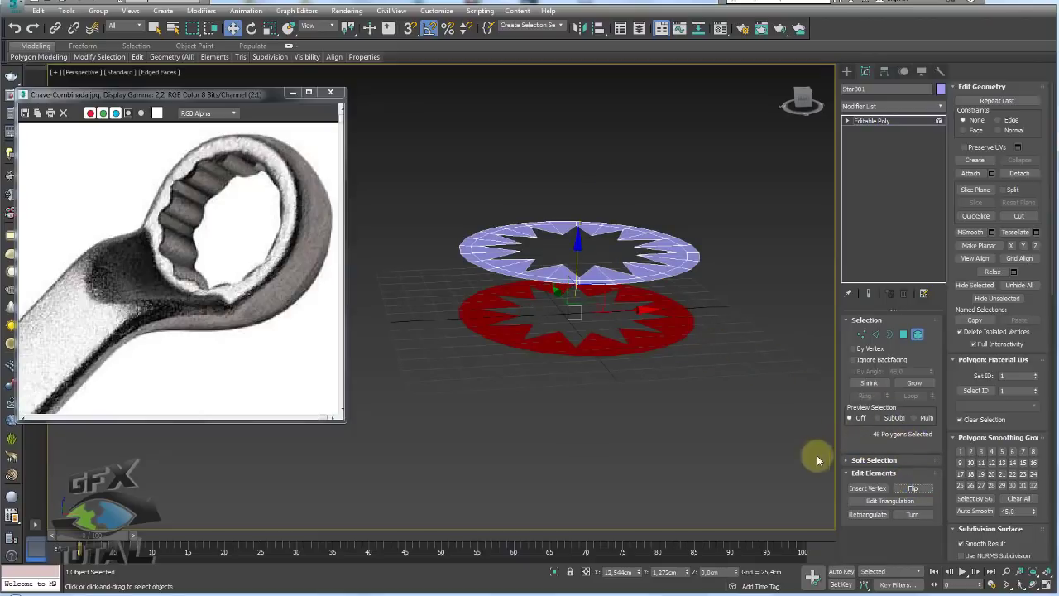
Bridge the upper and lower star-hole borders into walls, then inspect the ring from above
{"action": "left_click", "coordinate": [888, 335]}
{"action": "left_click", "coordinate": [641, 276]}
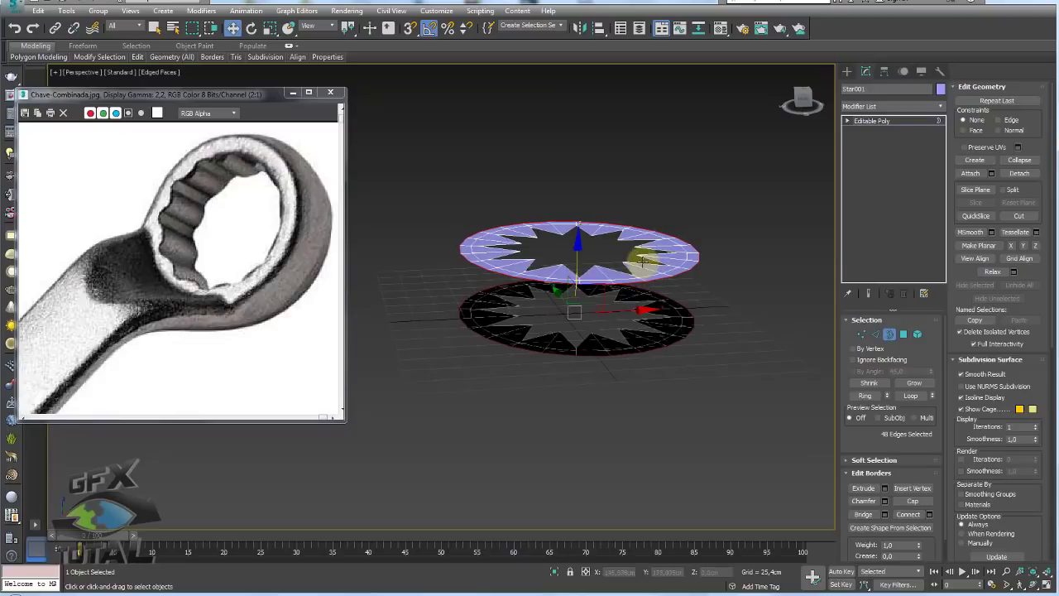
{"action": "left_click", "coordinate": [642, 261]}
{"action": "left_click", "coordinate": [653, 316], "text": "ctrl"}
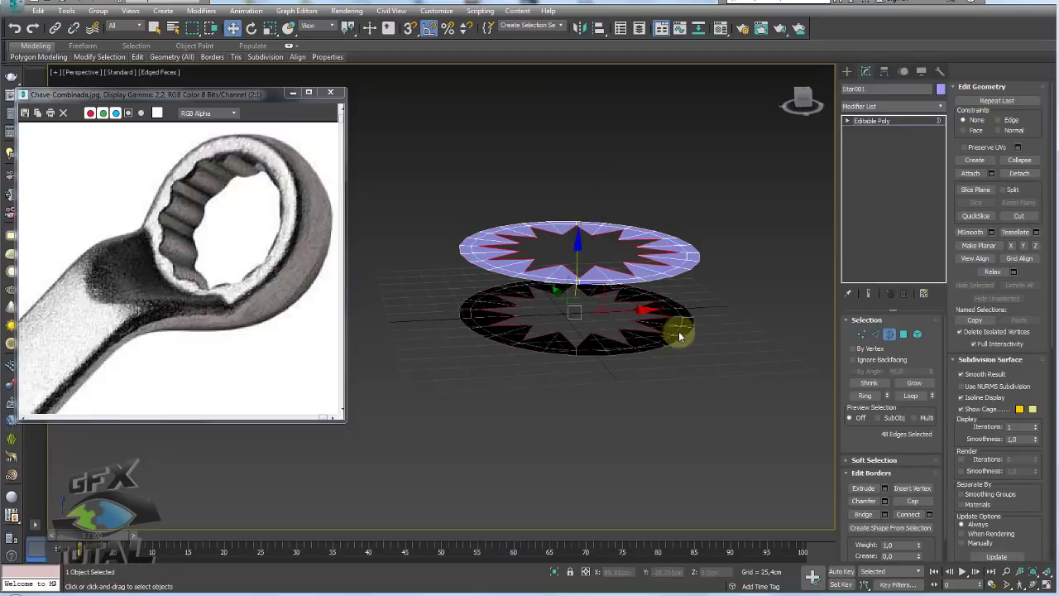
{"action": "left_click", "coordinate": [863, 514]}
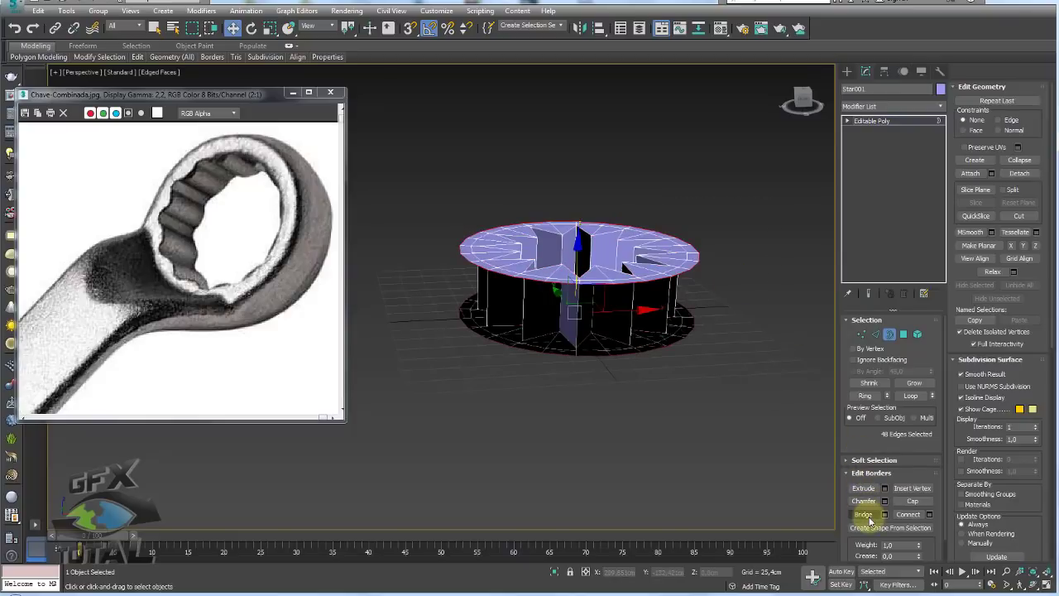
{"action": "mouse_move", "coordinate": [695, 306]}
{"action": "middle_mouse_down", "text": "alt"}
{"action": "mouse_move", "coordinate": [696, 421]}
{"action": "mouse_move", "coordinate": [699, 295]}
{"action": "mouse_move", "coordinate": [696, 400]}
{"action": "middle_mouse_up", "text": "alt"}
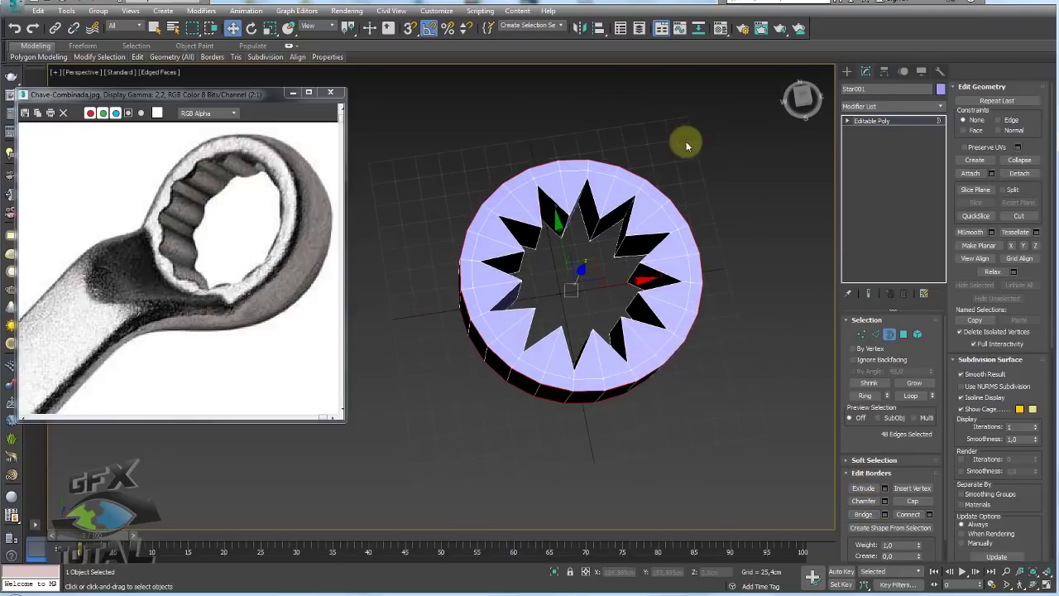
{"action": "mouse_move", "coordinate": [686, 145]}
{"action": "middle_mouse_down", "text": "alt"}
{"action": "mouse_move", "coordinate": [707, 220]}
{"action": "mouse_move", "coordinate": [698, 207]}
{"action": "middle_mouse_up", "text": "alt"}
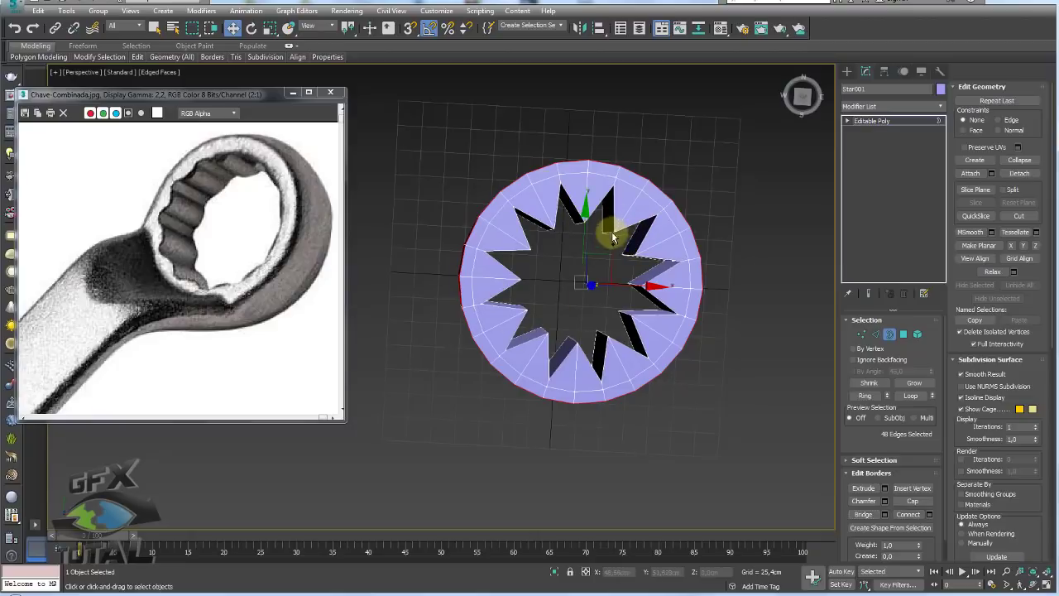
{"action": "left_click_drag", "start_coordinate": [651, 217], "coordinate": [652, 261]}
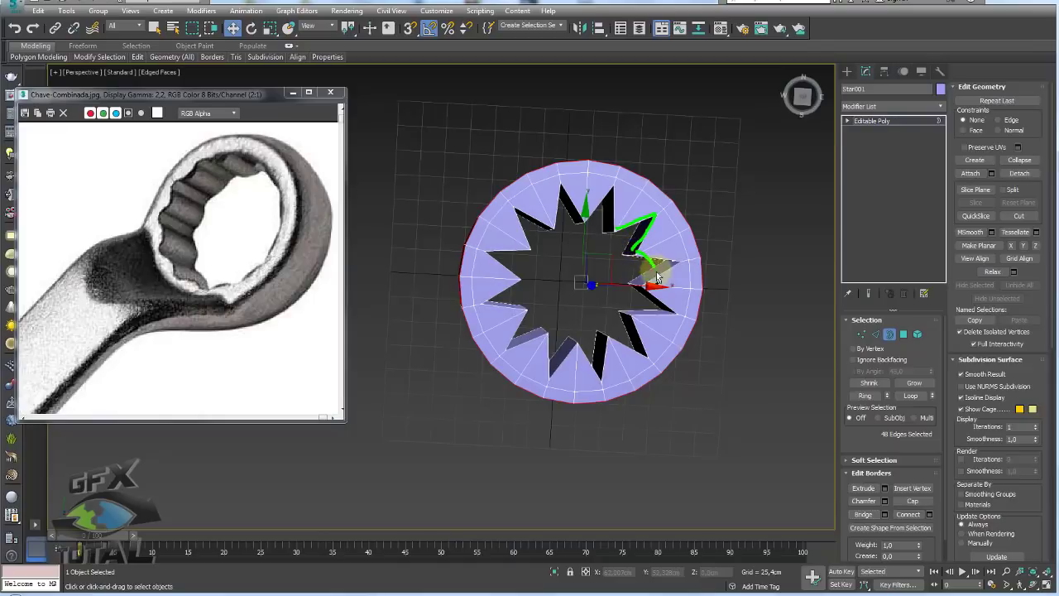
{"action": "left_click_drag", "start_coordinate": [658, 277], "coordinate": [670, 302]}
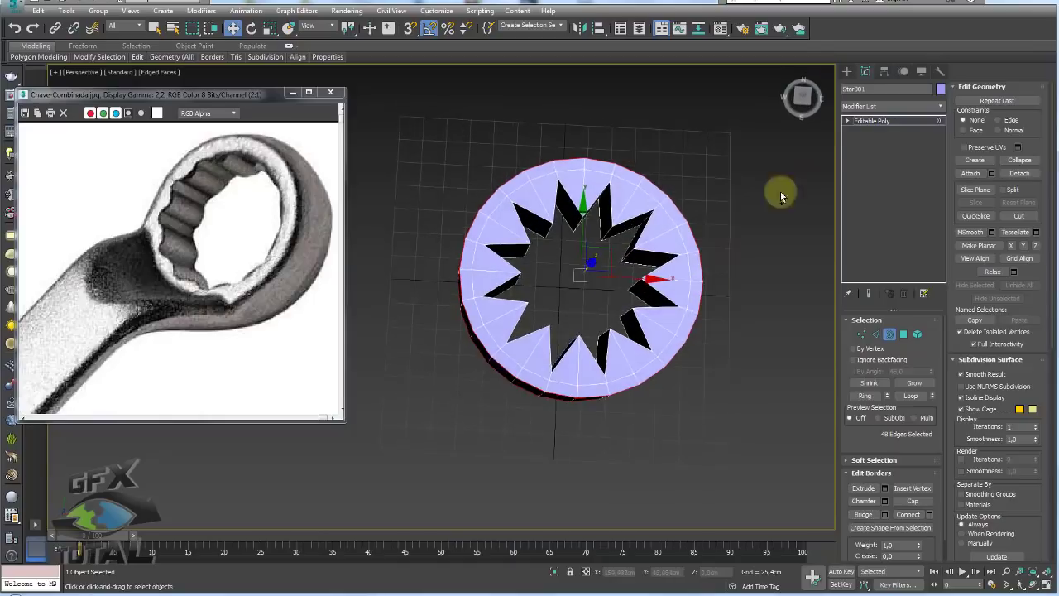
Connect the ring's vertical wall edges with 3 segments and adjusted Pinch
{"action": "left_click", "coordinate": [873, 121]}
{"action": "mouse_move", "coordinate": [638, 283]}
{"action": "middle_mouse_down", "text": "alt"}
{"action": "mouse_move", "coordinate": [636, 225]}
{"action": "mouse_move", "coordinate": [662, 221]}
{"action": "middle_mouse_up", "text": "alt"}
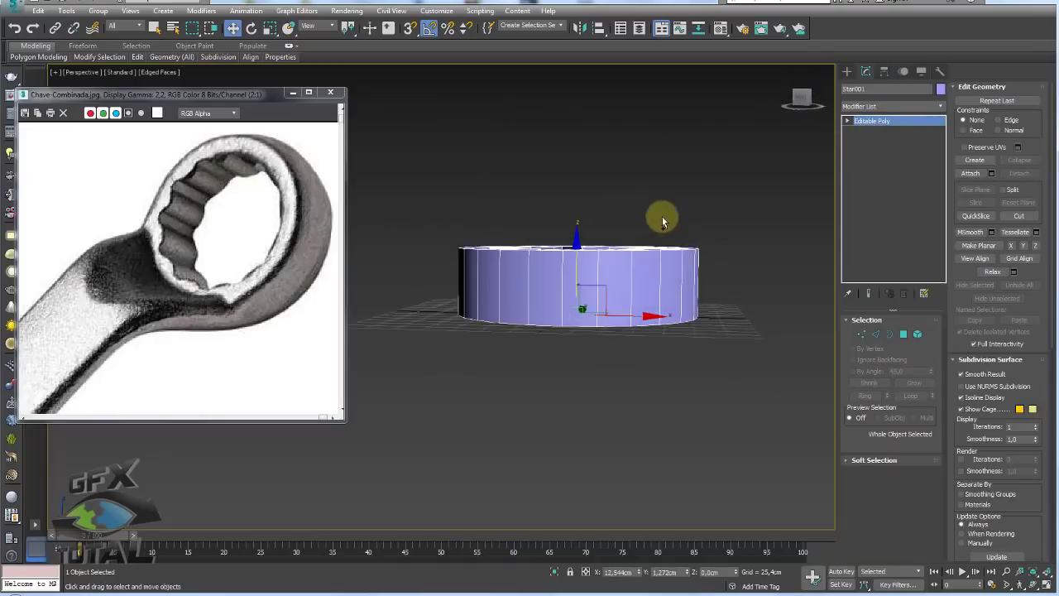
{"action": "left_click", "coordinate": [873, 335]}
{"action": "middle_click_drag", "start_coordinate": [737, 312], "coordinate": [726, 306], "text": "alt"}
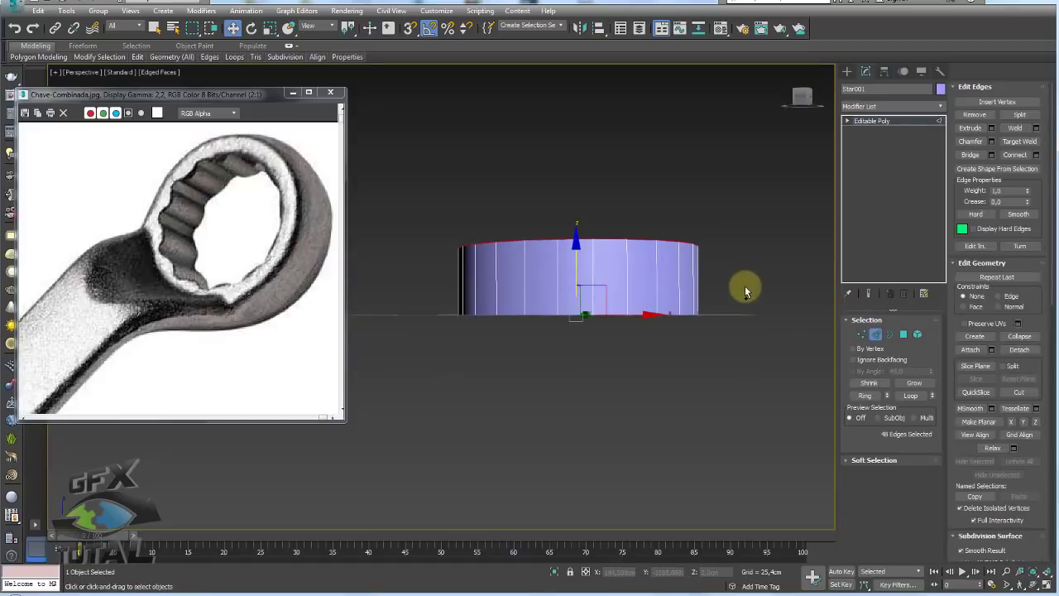
{"action": "left_click_drag", "start_coordinate": [744, 286], "coordinate": [397, 288]}
{"action": "middle_click_drag", "start_coordinate": [405, 291], "coordinate": [414, 347], "text": "alt"}
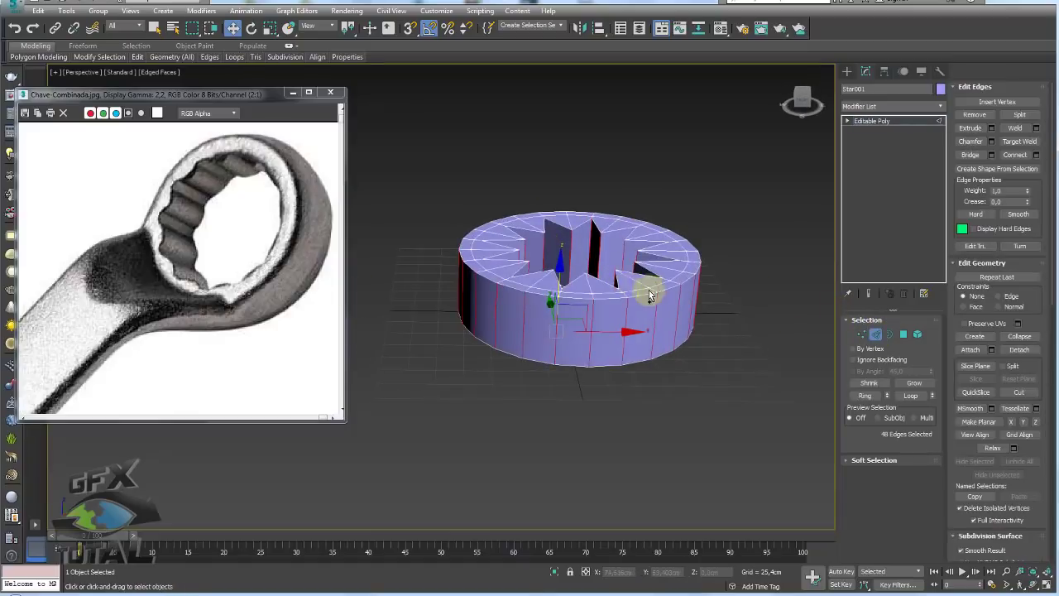
{"action": "left_click", "coordinate": [1036, 154]}
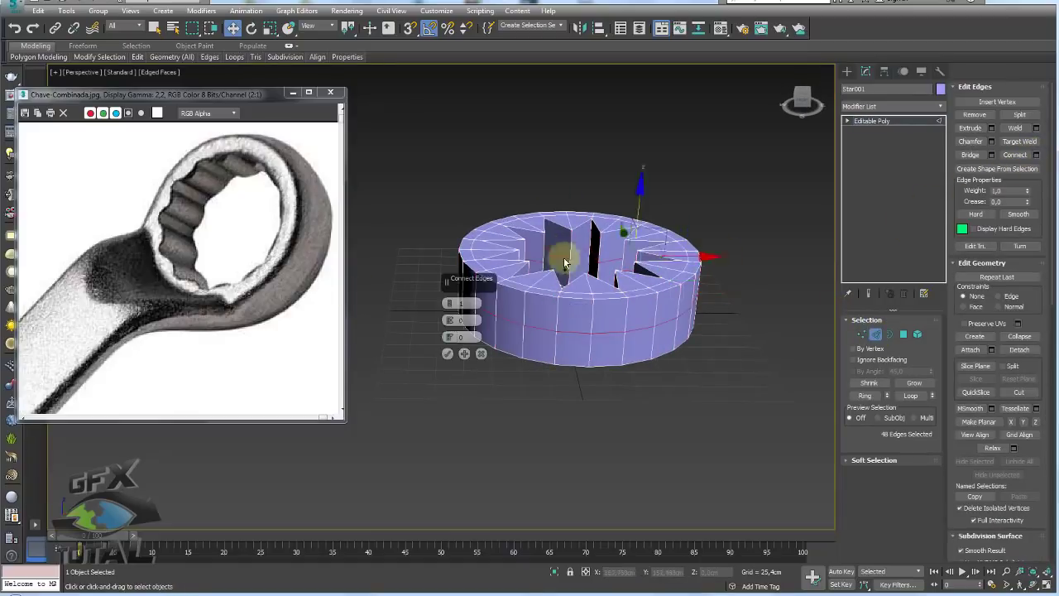
{"action": "left_click", "coordinate": [450, 304]}
{"action": "left_click_drag", "start_coordinate": [449, 320], "coordinate": [445, 172]}
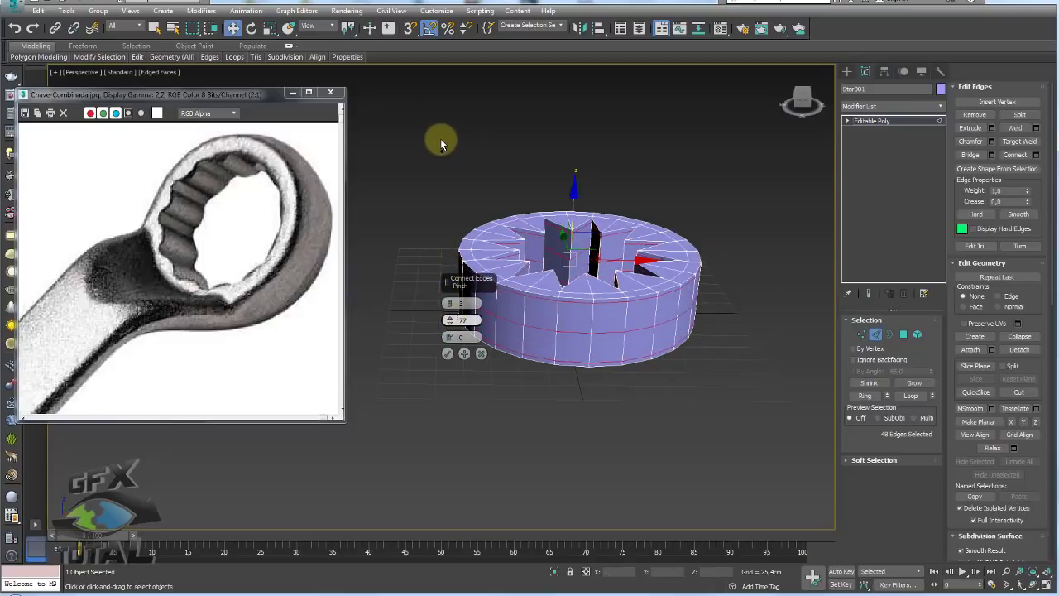
{"action": "left_click", "coordinate": [448, 353]}
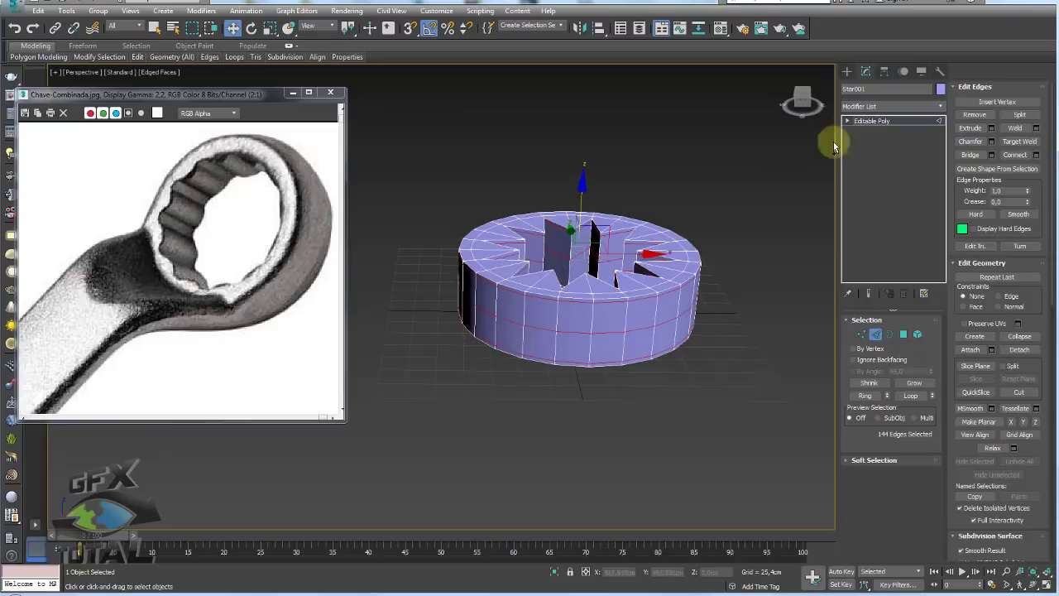
{"action": "left_click", "coordinate": [868, 122]}
{"action": "middle_click_drag", "start_coordinate": [728, 208], "coordinate": [761, 248], "text": "alt"}
Add a TurboSmooth modifier with Iterations set to 2
{"action": "left_click", "coordinate": [940, 106]}
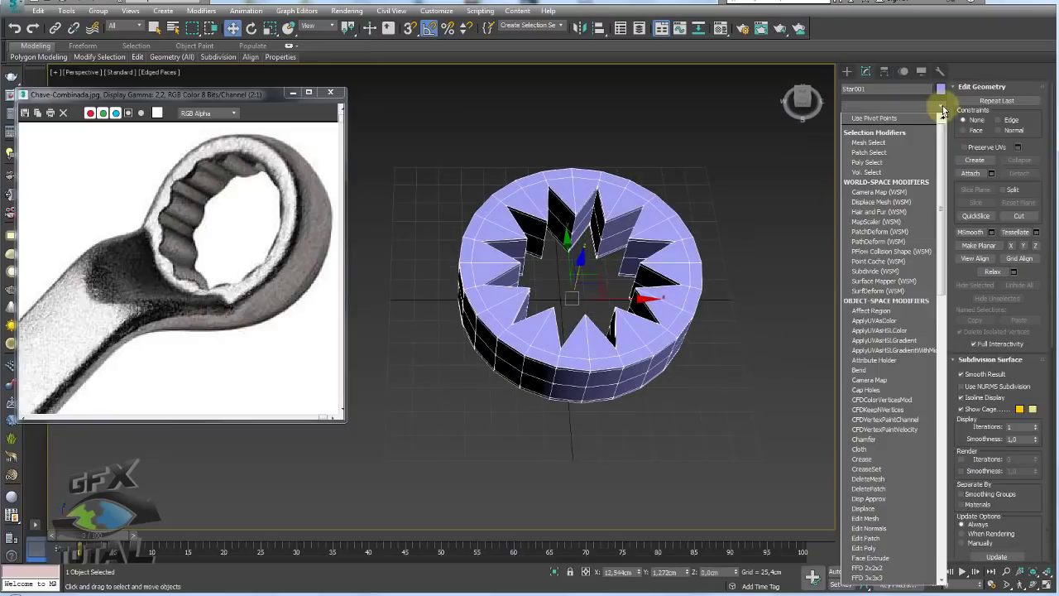
{"action": "left_click_drag", "start_coordinate": [944, 112], "coordinate": [939, 430]}
{"action": "left_click", "coordinate": [900, 397]}
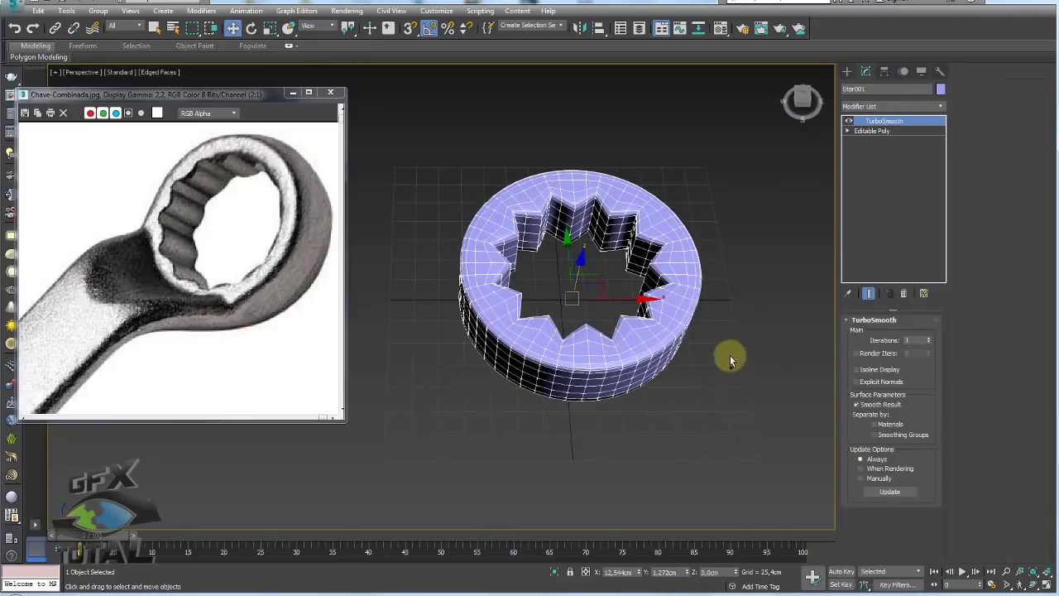
{"action": "middle_click_drag", "start_coordinate": [730, 361], "coordinate": [728, 416], "text": "alt"}
{"action": "left_click", "coordinate": [927, 338]}
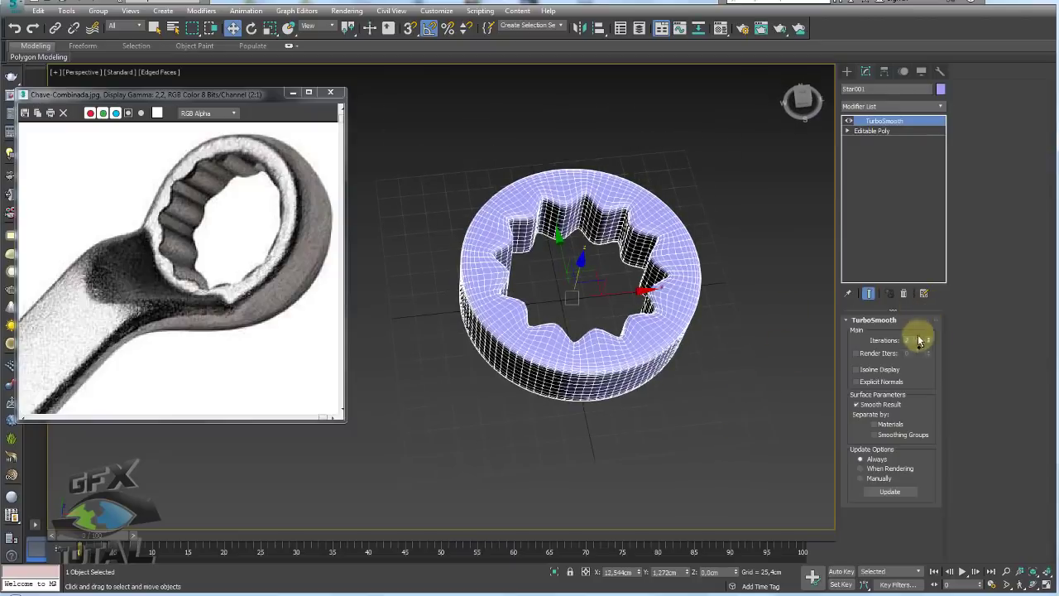
{"action": "middle_click_drag", "start_coordinate": [735, 302], "coordinate": [735, 418], "text": "alt"}
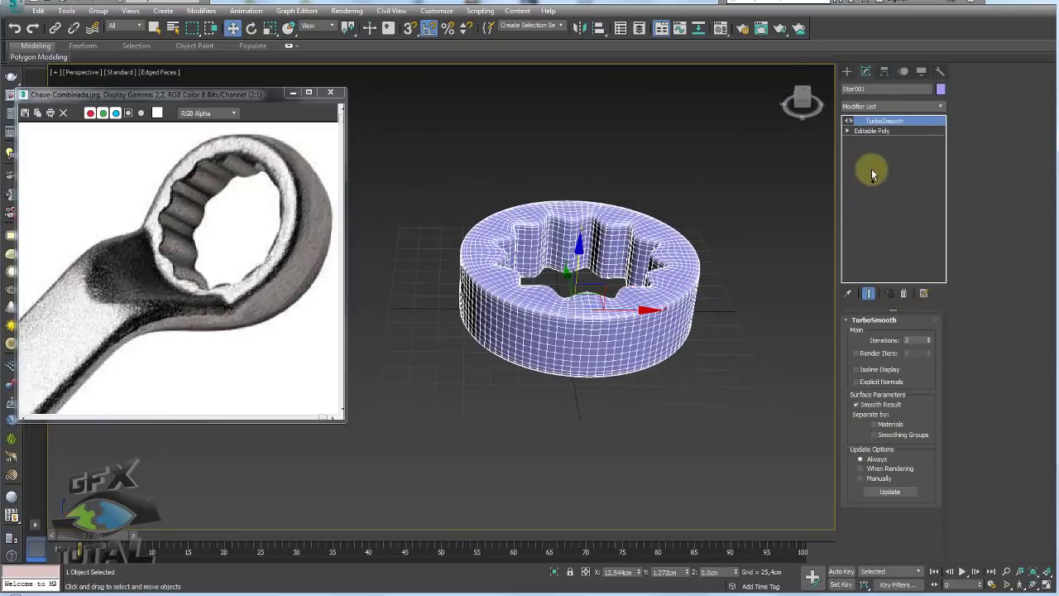
Return to the Editable Poly edge level and loop-select an edge around the wall
{"action": "left_click", "coordinate": [873, 132]}
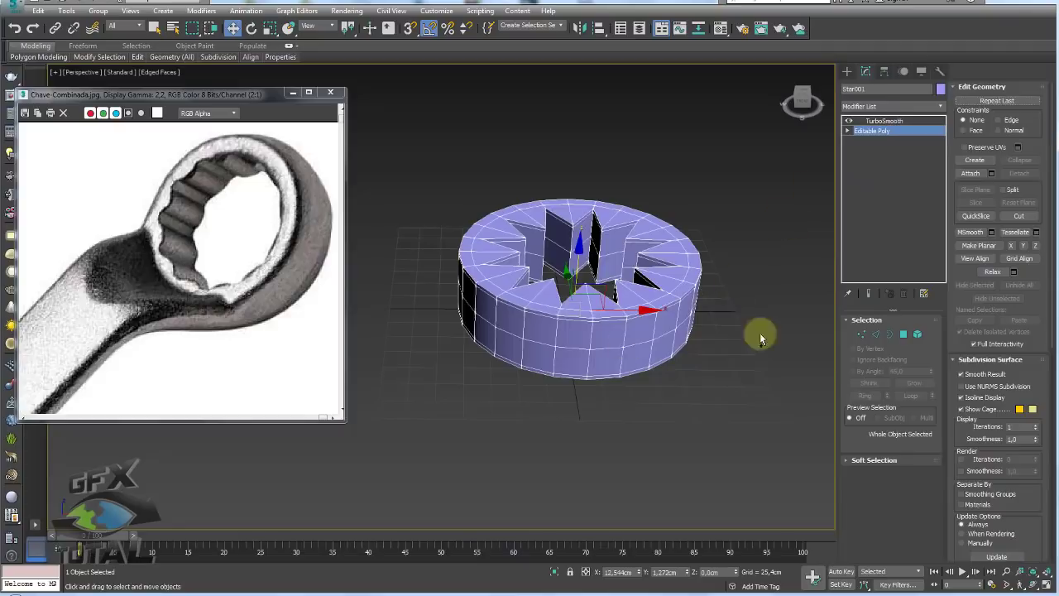
{"action": "left_click", "coordinate": [876, 333]}
{"action": "double_click", "coordinate": [667, 336]}
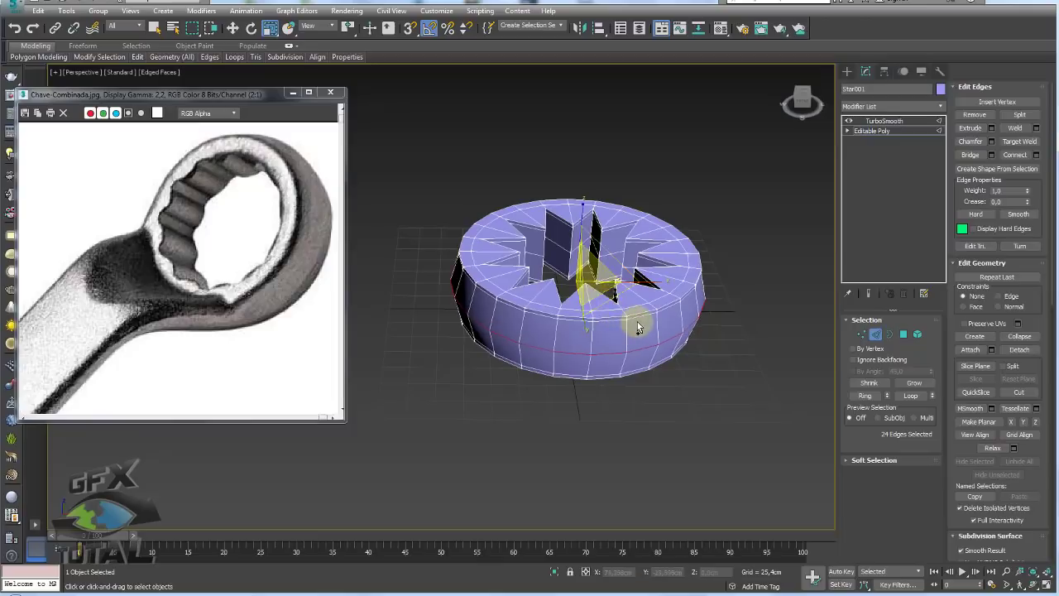
Loop-select two edge rings around the ring's outer wall
{"action": "left_click", "coordinate": [638, 322]}
{"action": "double_click", "coordinate": [645, 346]}
{"action": "double_click", "coordinate": [638, 376], "text": "ctrl"}
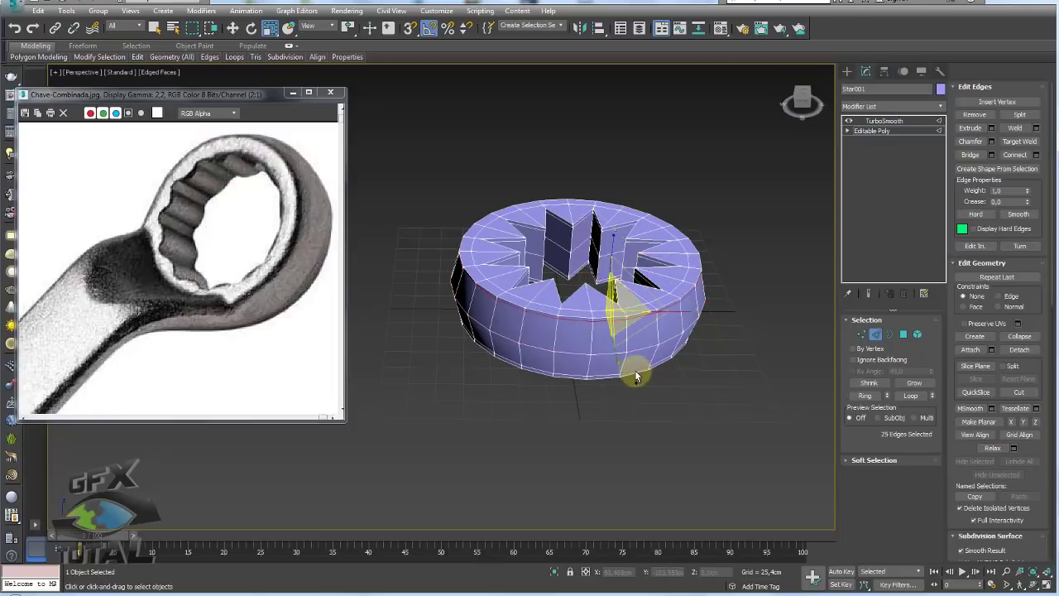
{"action": "middle_click_drag", "start_coordinate": [633, 366], "coordinate": [633, 339], "text": "alt"}
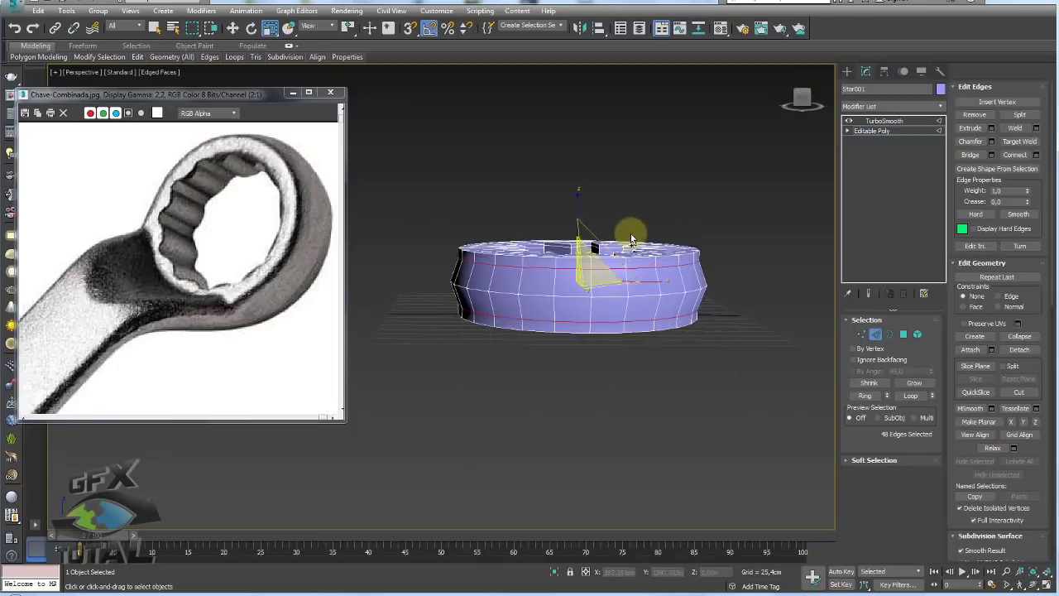
{"action": "mouse_move", "coordinate": [578, 220]}
{"action": "middle_mouse_down", "text": "alt"}
{"action": "mouse_move", "coordinate": [549, 314]}
{"action": "mouse_move", "coordinate": [629, 258]}
{"action": "middle_mouse_up", "text": "alt"}
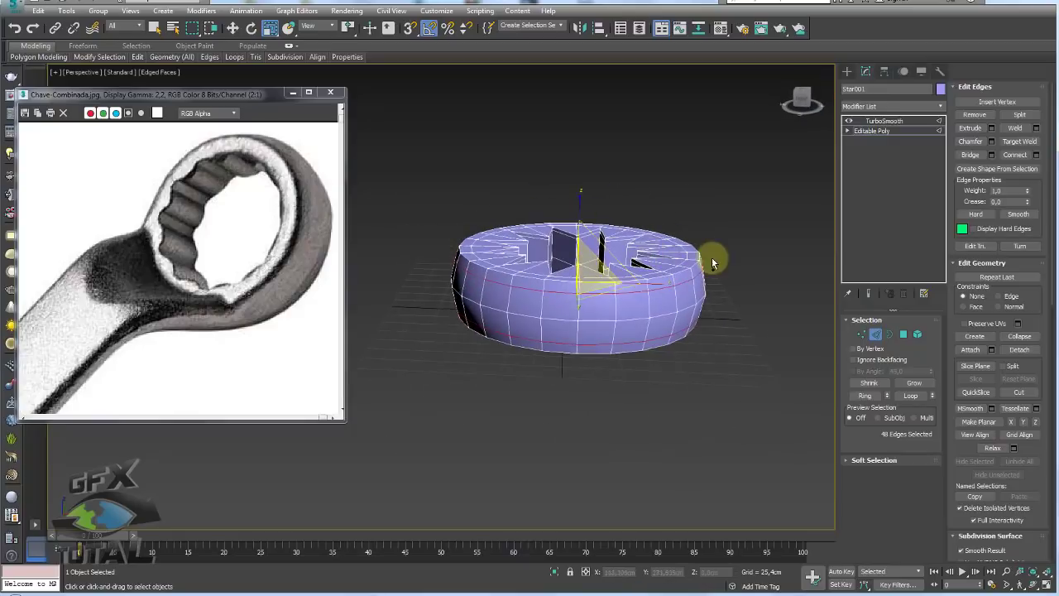
{"action": "left_click_drag", "start_coordinate": [707, 266], "coordinate": [700, 342]}
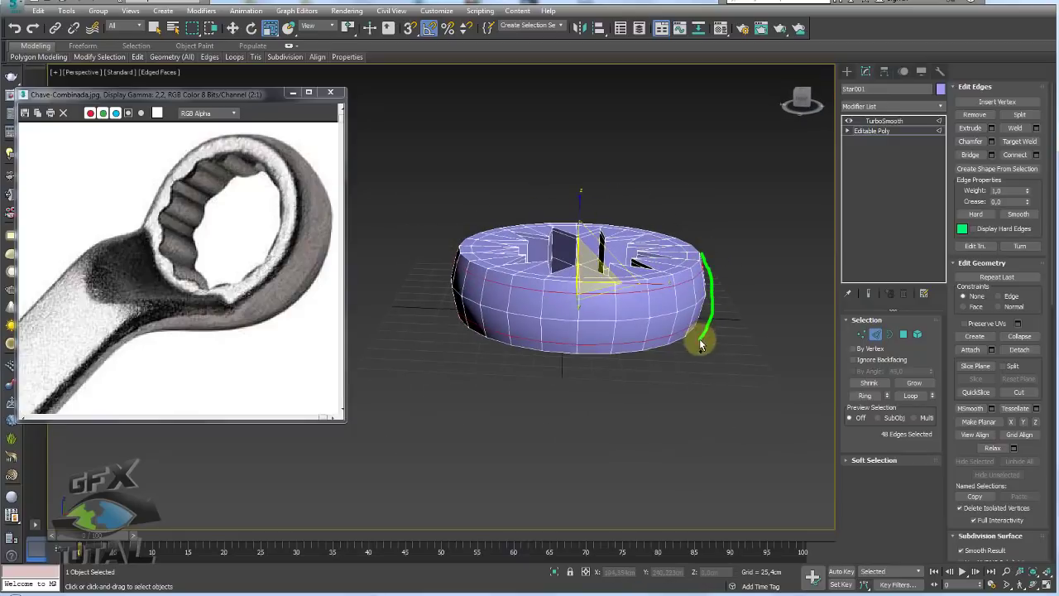
Preview the TurboSmoothed ring, then go back to the Editable Poly level
{"action": "left_click", "coordinate": [882, 121]}
{"action": "mouse_move", "coordinate": [737, 160]}
{"action": "middle_mouse_down", "text": "alt"}
{"action": "mouse_move", "coordinate": [739, 288]}
{"action": "mouse_move", "coordinate": [728, 243]}
{"action": "middle_mouse_up", "text": "alt"}
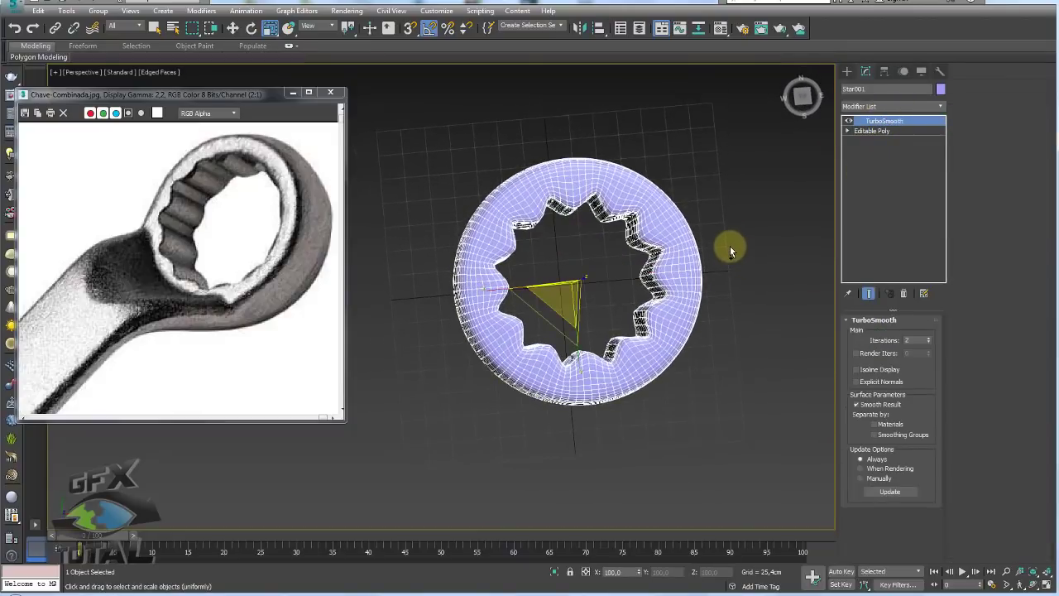
{"action": "left_click", "coordinate": [871, 130]}
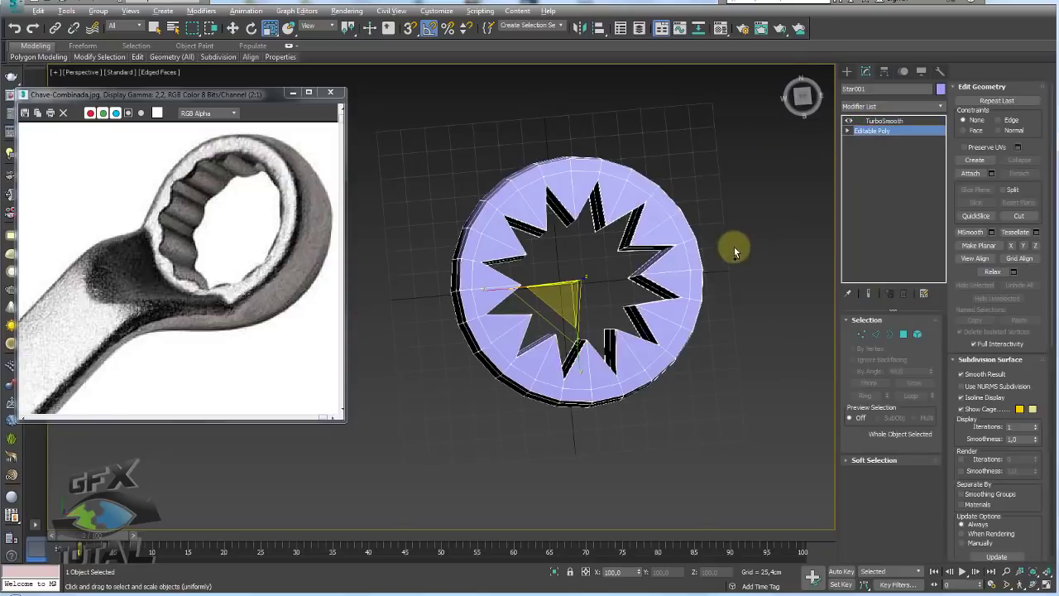
In Top view, circle-select all inner star-point vertices at Vertex level
{"action": "left_click", "coordinate": [861, 335]}
{"action": "scroll", "coordinate": [653, 237], "scroll_direction": "up", "scroll_amount": 2}
{"action": "scroll", "coordinate": [645, 239], "scroll_direction": "up", "scroll_amount": 2}
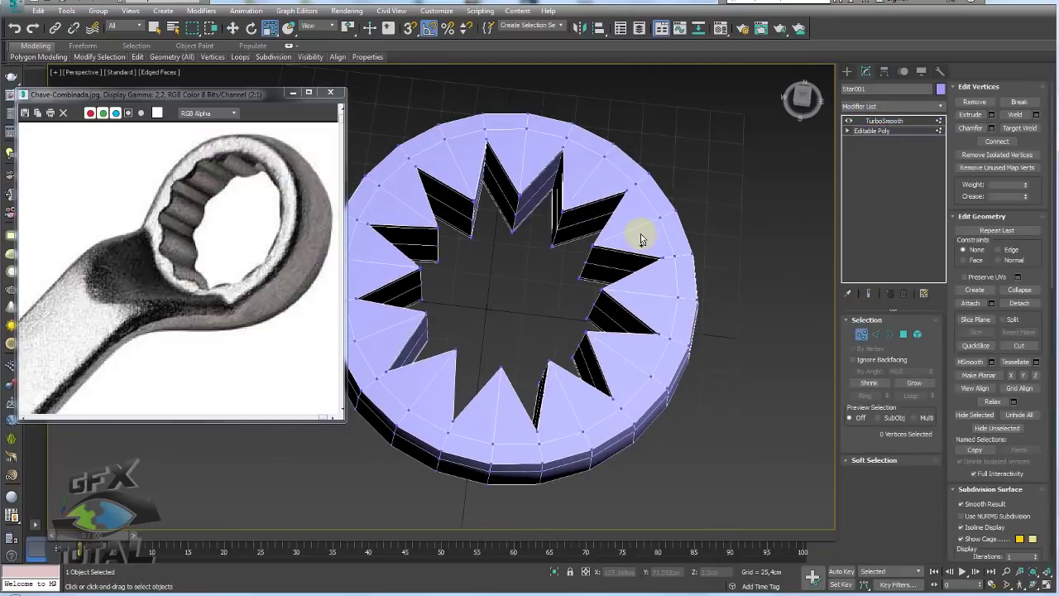
{"action": "key", "text": "t"}
{"action": "middle_click_drag", "start_coordinate": [598, 256], "coordinate": [683, 237]}
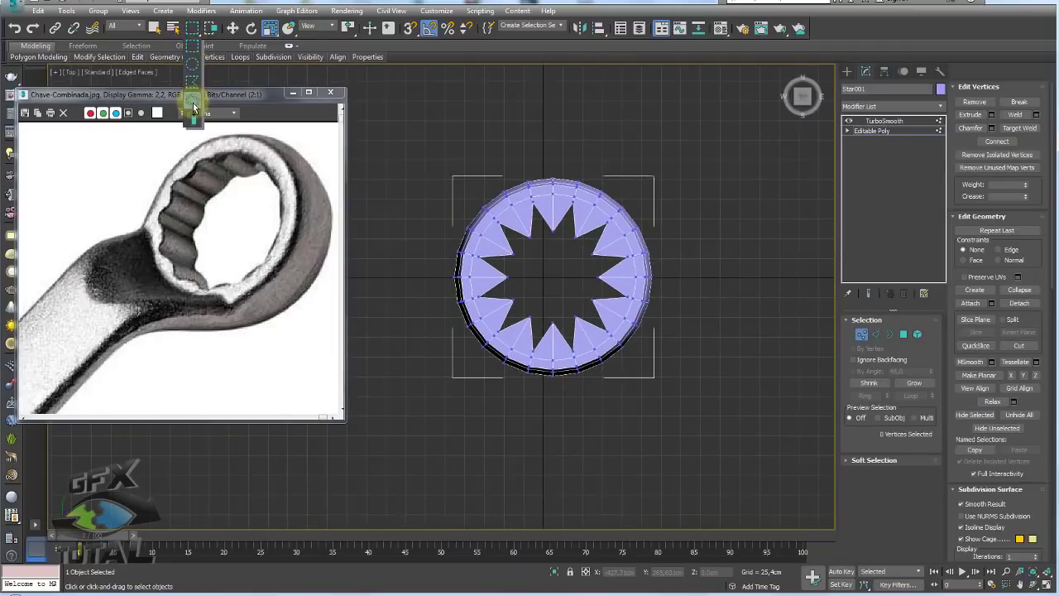
{"action": "left_click_drag", "start_coordinate": [193, 39], "coordinate": [198, 90]}
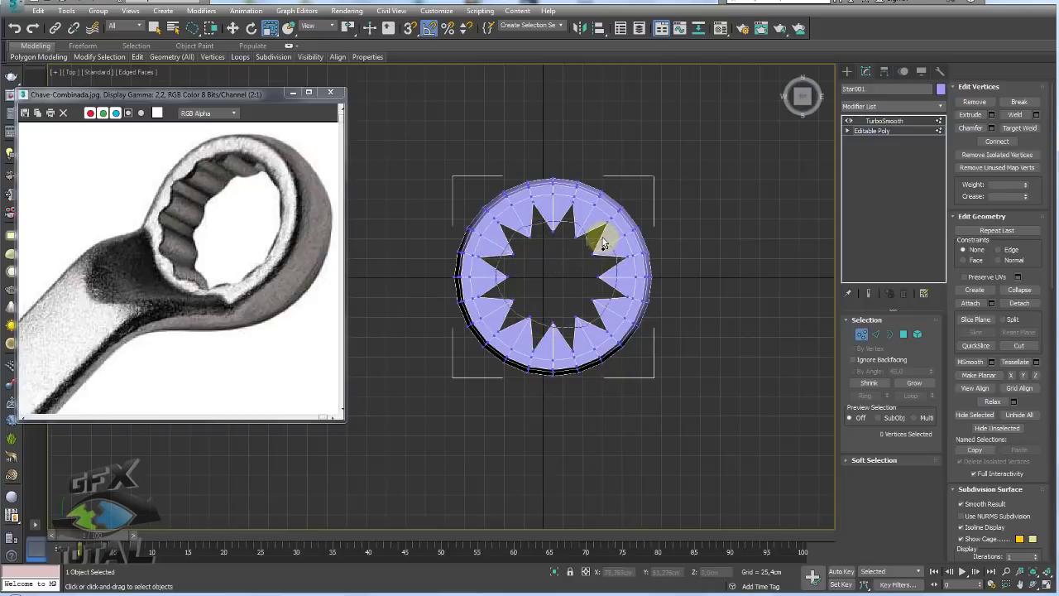
{"action": "left_click_drag", "start_coordinate": [603, 242], "coordinate": [506, 268]}
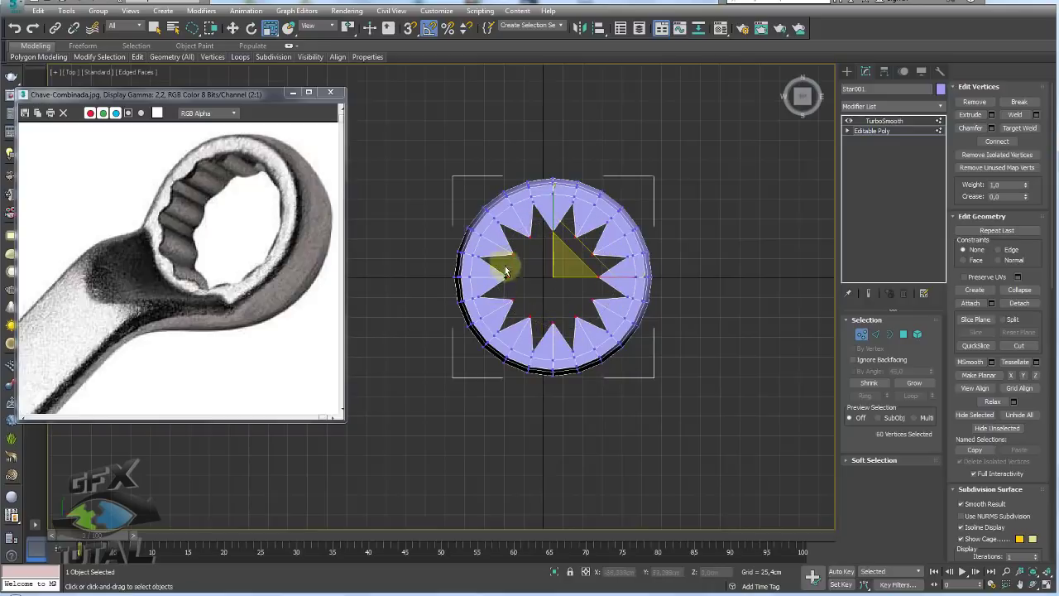
With Show End Result on, scale the inner vertices outward, then Grow the selection
{"action": "left_click", "coordinate": [869, 296]}
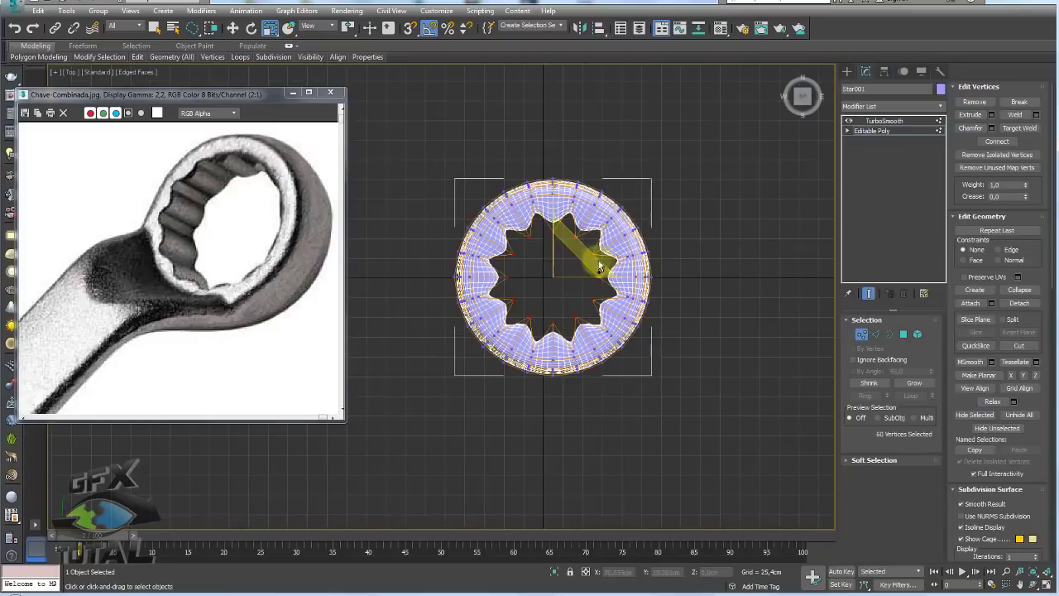
{"action": "mouse_move", "coordinate": [596, 256]}
{"action": "left_mouse_down"}
{"action": "mouse_move", "coordinate": [611, 248]}
{"action": "mouse_move", "coordinate": [604, 258]}
{"action": "left_mouse_up"}
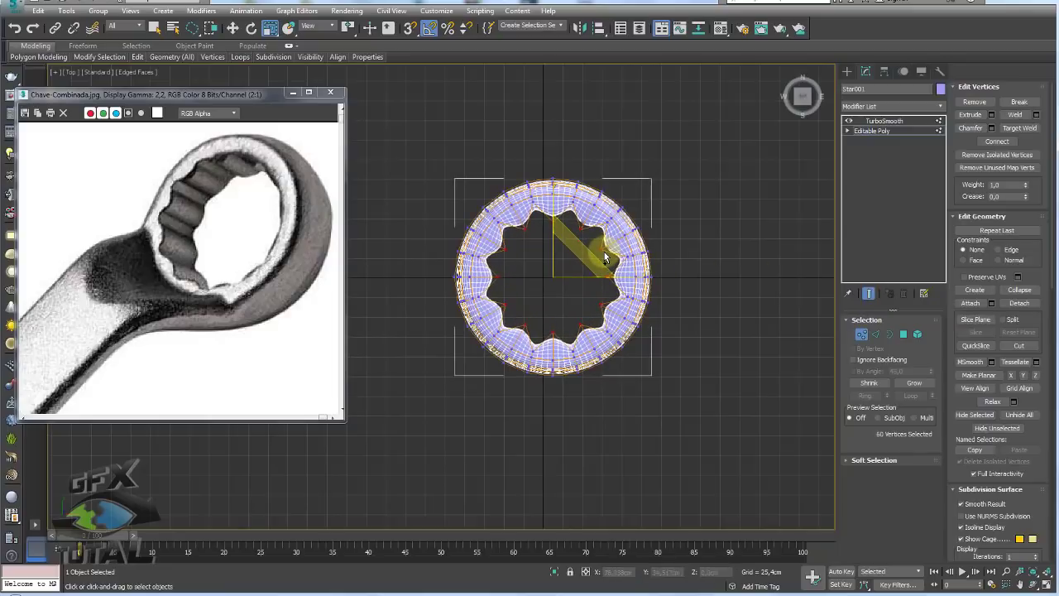
{"action": "left_click", "coordinate": [872, 297]}
{"action": "scroll", "coordinate": [569, 251], "scroll_direction": "up", "scroll_amount": 1}
{"action": "scroll", "coordinate": [590, 263], "scroll_direction": "up", "scroll_amount": 2}
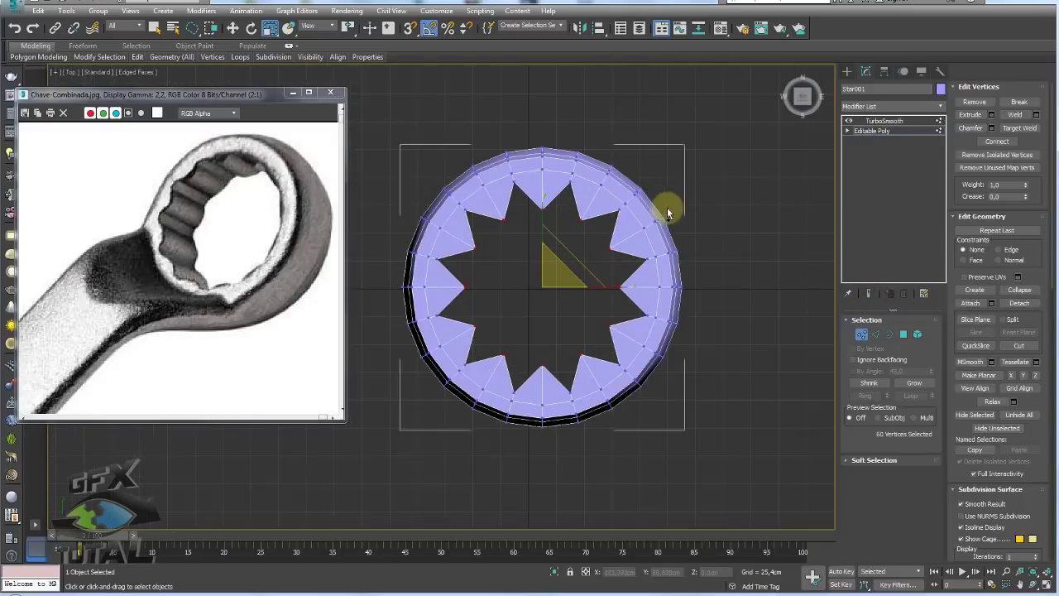
{"action": "left_click", "coordinate": [906, 382]}
{"action": "mouse_move", "coordinate": [702, 389]}
{"action": "middle_mouse_down", "text": "alt"}
{"action": "mouse_move", "coordinate": [700, 283]}
{"action": "mouse_move", "coordinate": [786, 329]}
{"action": "middle_mouse_up", "text": "alt"}
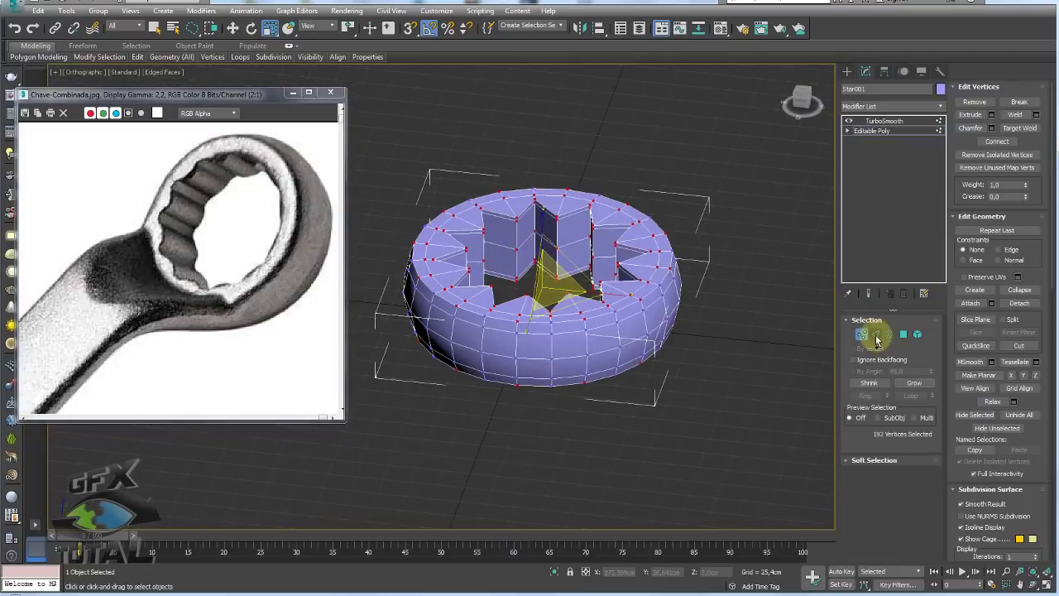
Select the ring's outer band faces, grow it twice to cover the rim, then return to TurboSmooth
{"action": "left_click", "coordinate": [875, 334]}
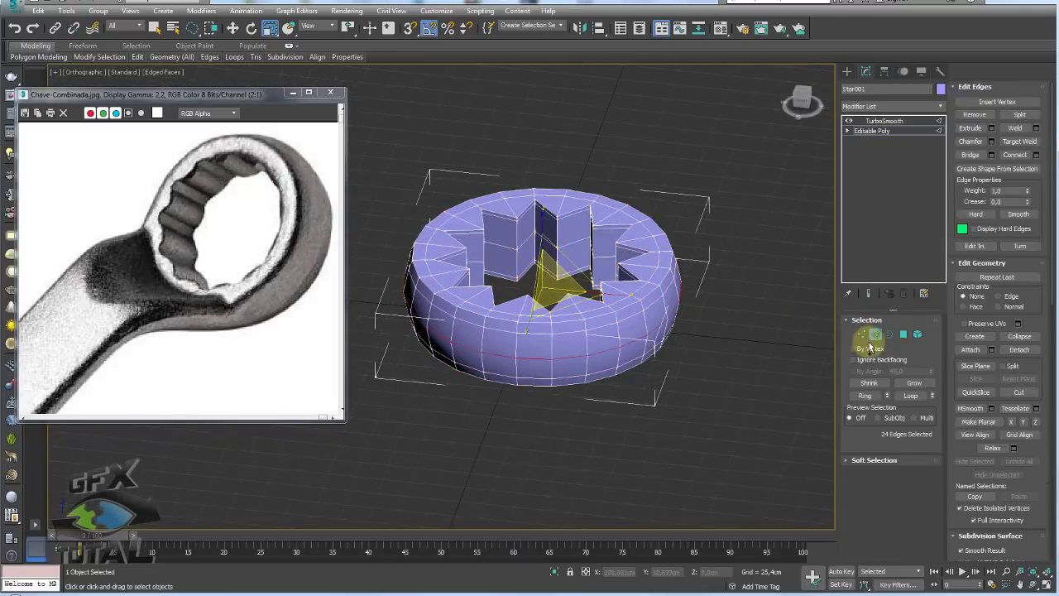
{"action": "left_click", "coordinate": [903, 334], "text": "ctrl"}
{"action": "middle_click_drag", "start_coordinate": [695, 304], "coordinate": [690, 300], "text": "alt"}
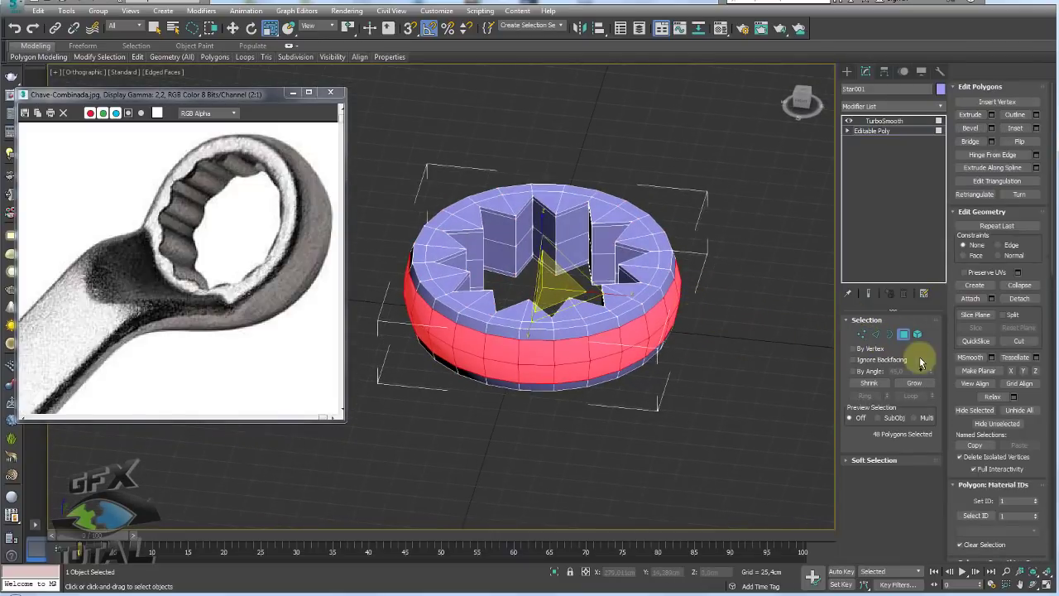
{"action": "left_click", "coordinate": [914, 384]}
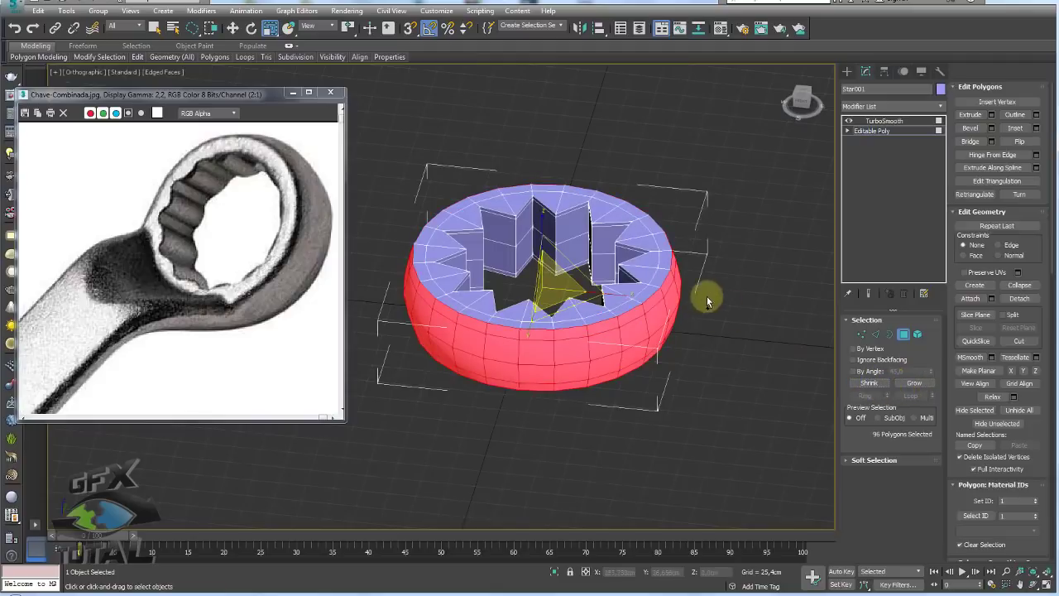
{"action": "mouse_move", "coordinate": [705, 296]}
{"action": "middle_mouse_down", "text": "alt"}
{"action": "mouse_move", "coordinate": [604, 346]}
{"action": "mouse_move", "coordinate": [563, 318]}
{"action": "mouse_move", "coordinate": [570, 316]}
{"action": "middle_mouse_up", "text": "alt"}
{"action": "left_click", "coordinate": [920, 385]}
{"action": "left_click", "coordinate": [882, 121]}
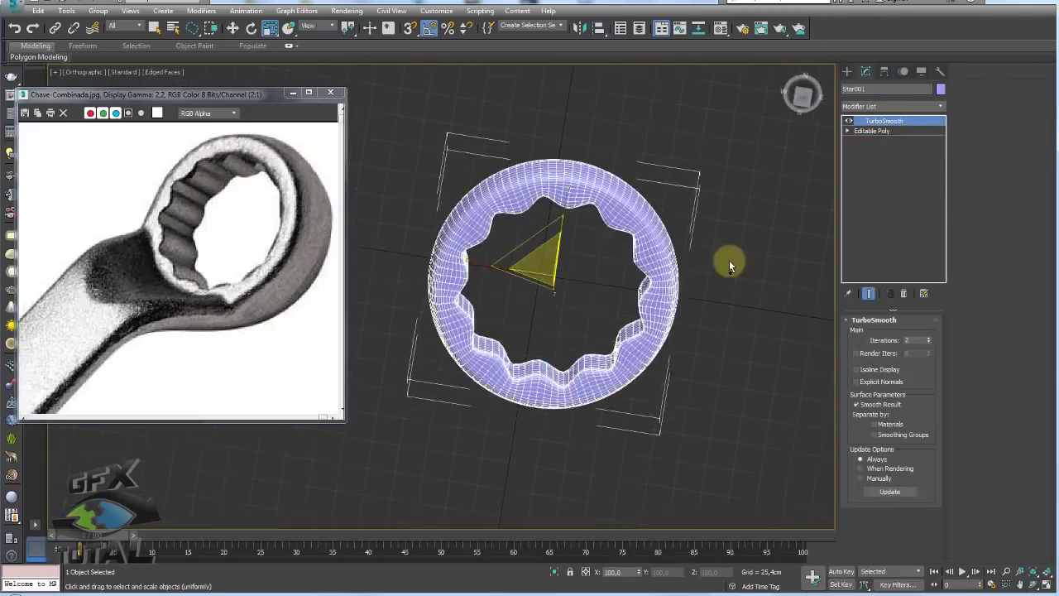
Shrink the ring slightly and evenly, checking the neck outline against the reference photo
{"action": "middle_click_drag", "start_coordinate": [729, 264], "coordinate": [673, 236], "text": "alt"}
{"action": "scroll", "coordinate": [661, 279], "scroll_direction": "down", "scroll_amount": 3}
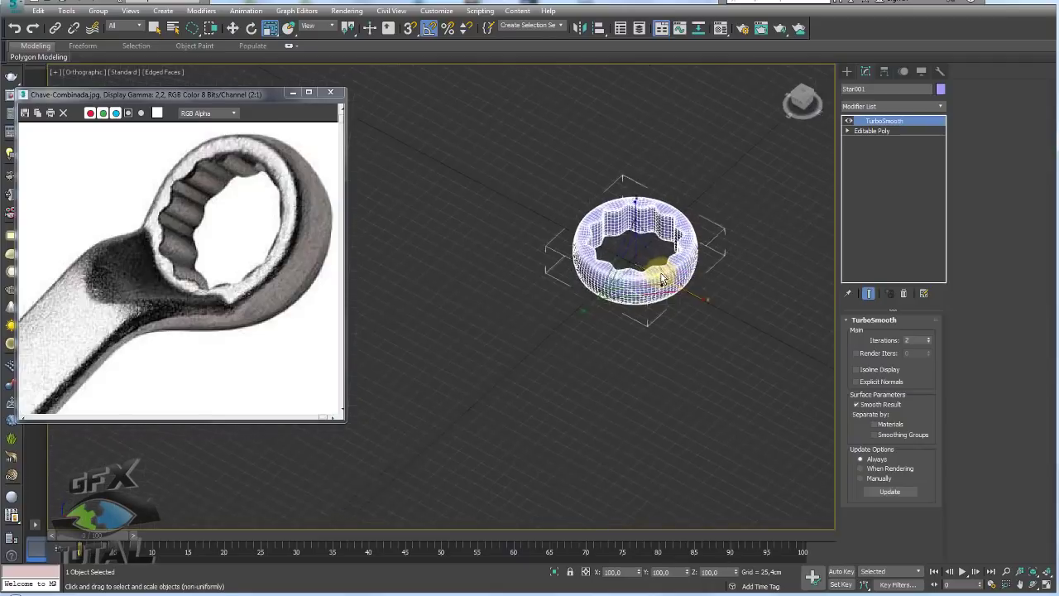
{"action": "left_click_drag", "start_coordinate": [662, 279], "coordinate": [520, 283]}
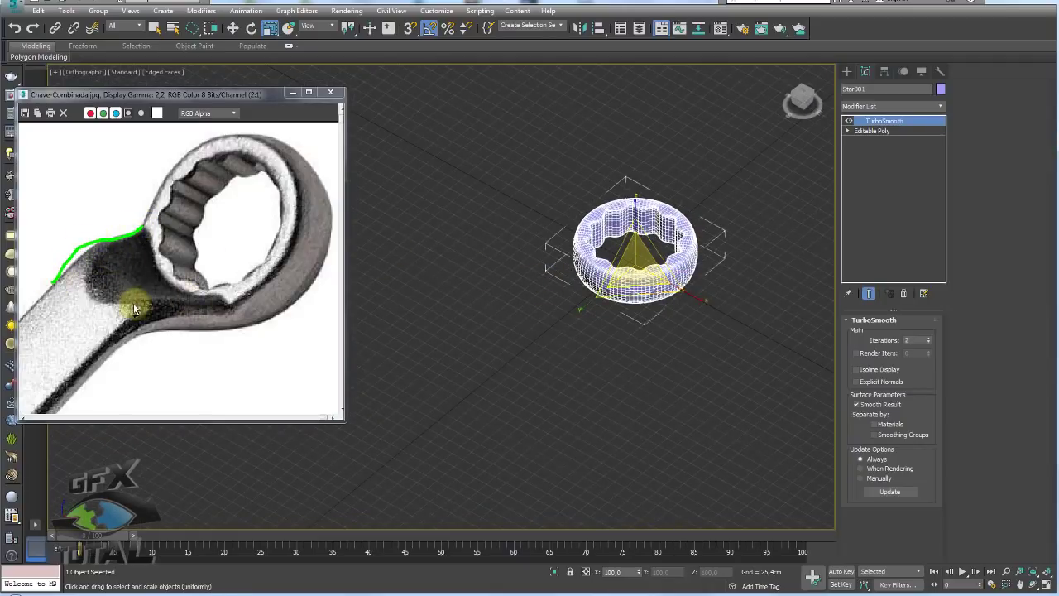
{"action": "left_click_drag", "start_coordinate": [199, 295], "coordinate": [87, 330]}
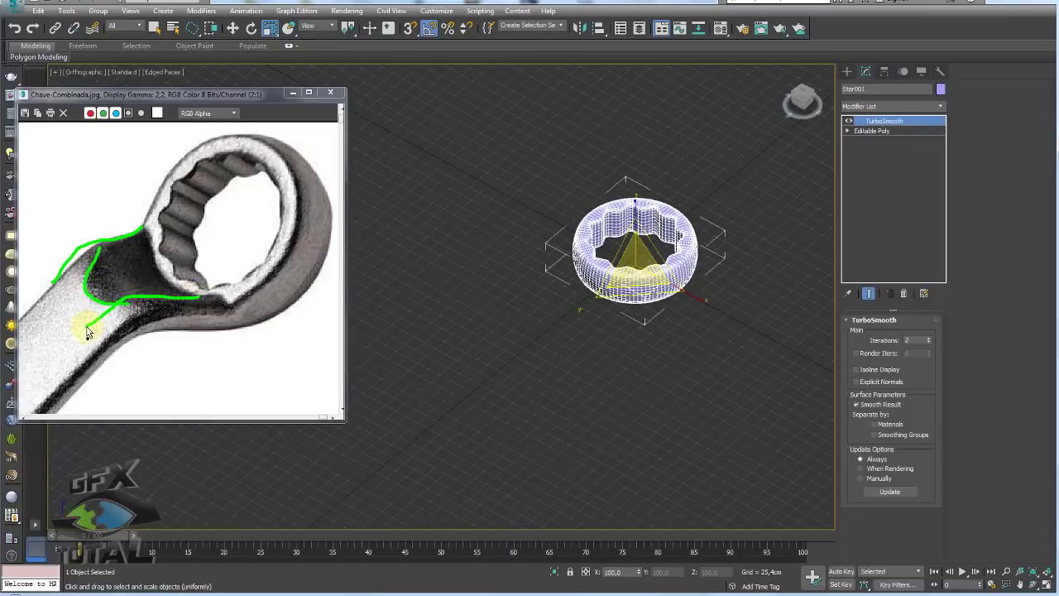
{"action": "left_click_drag", "start_coordinate": [217, 309], "coordinate": [89, 360]}
{"action": "key", "text": "Escape"}
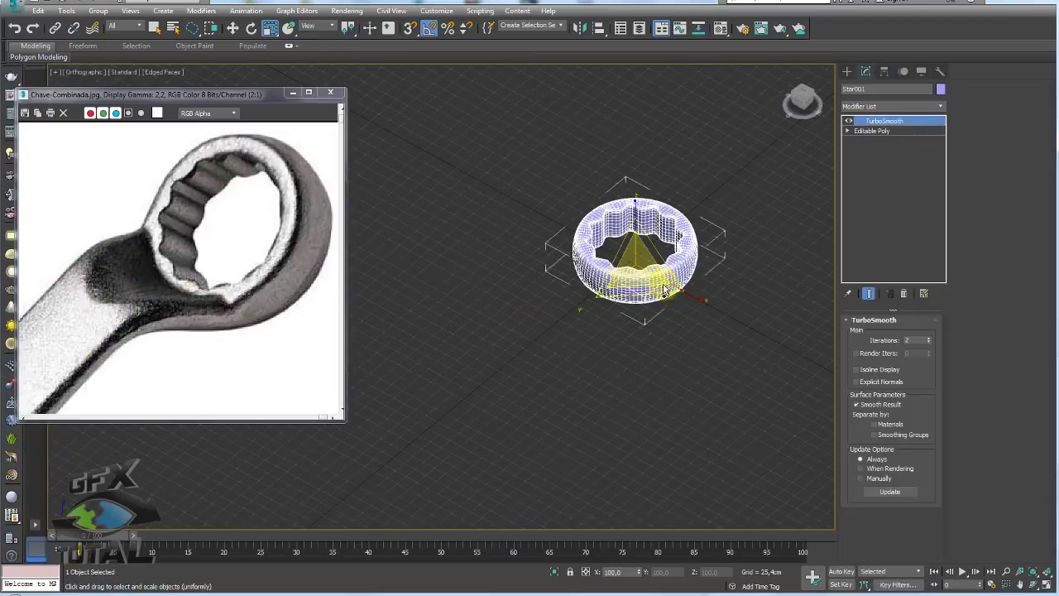
Stretch the ring taller with non-uniform scale and switch to the Front view
{"action": "key", "text": "r"}
{"action": "left_click_drag", "start_coordinate": [625, 320], "coordinate": [617, 335]}
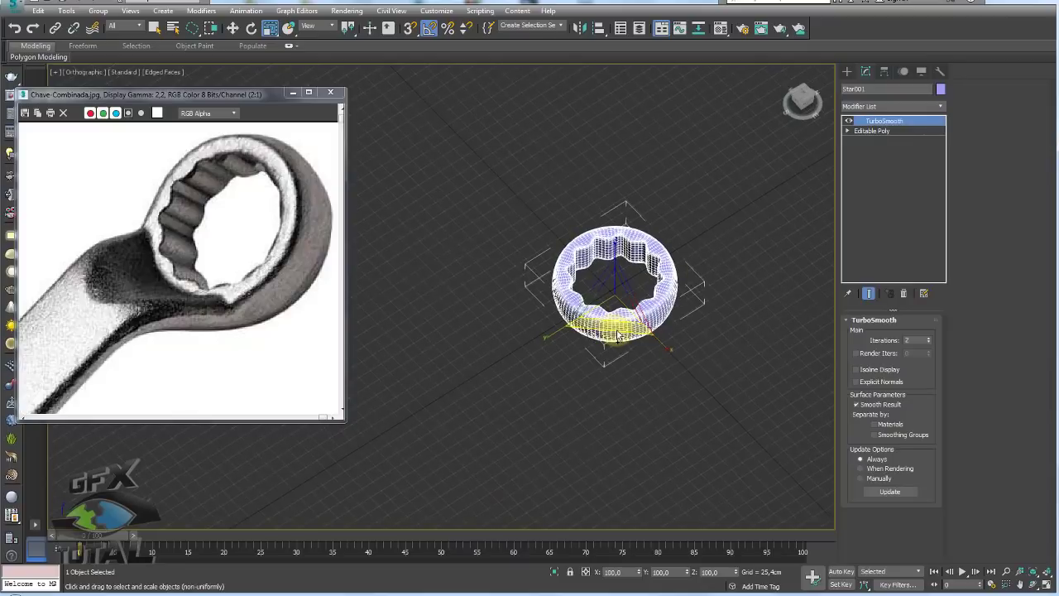
{"action": "key", "text": "f"}
{"action": "middle_click_drag", "start_coordinate": [638, 314], "coordinate": [626, 367]}
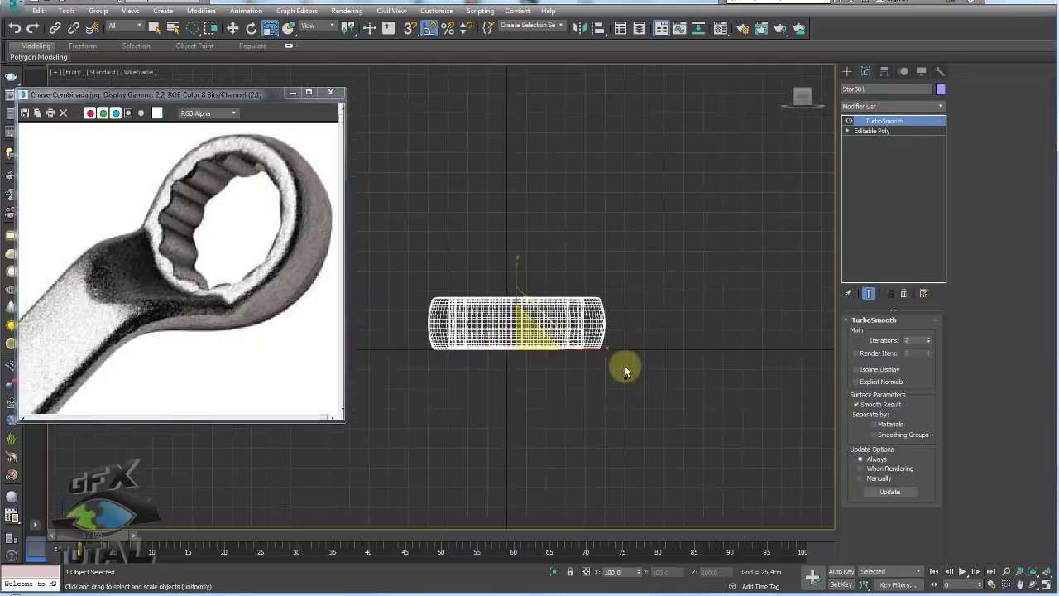
Draw a three-point line spline starting at the ring's right end
{"action": "left_click", "coordinate": [846, 71]}
{"action": "middle_click_drag", "start_coordinate": [700, 188], "coordinate": [615, 215]}
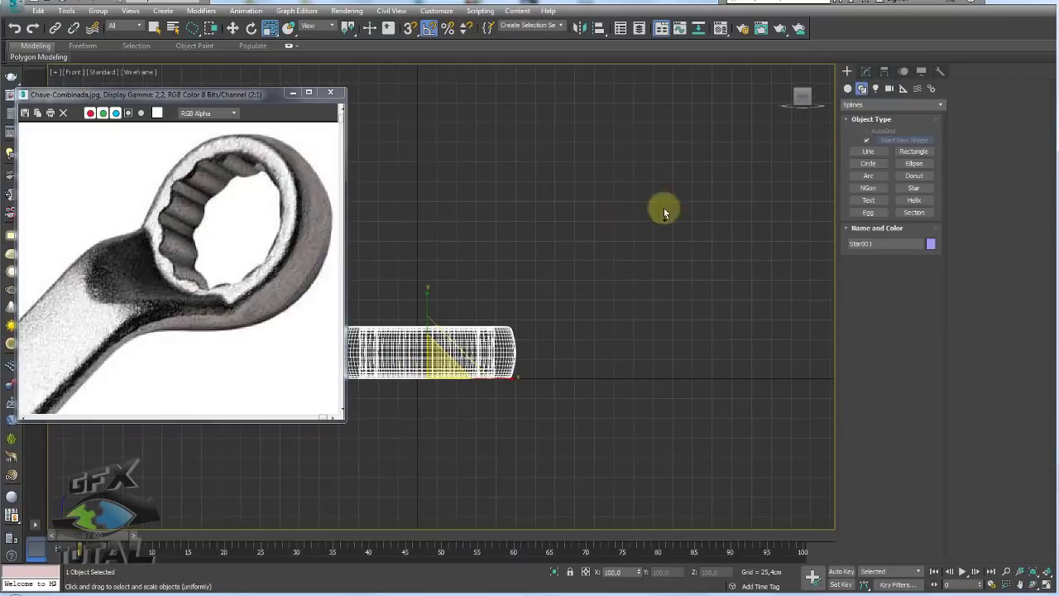
{"action": "left_click", "coordinate": [868, 151]}
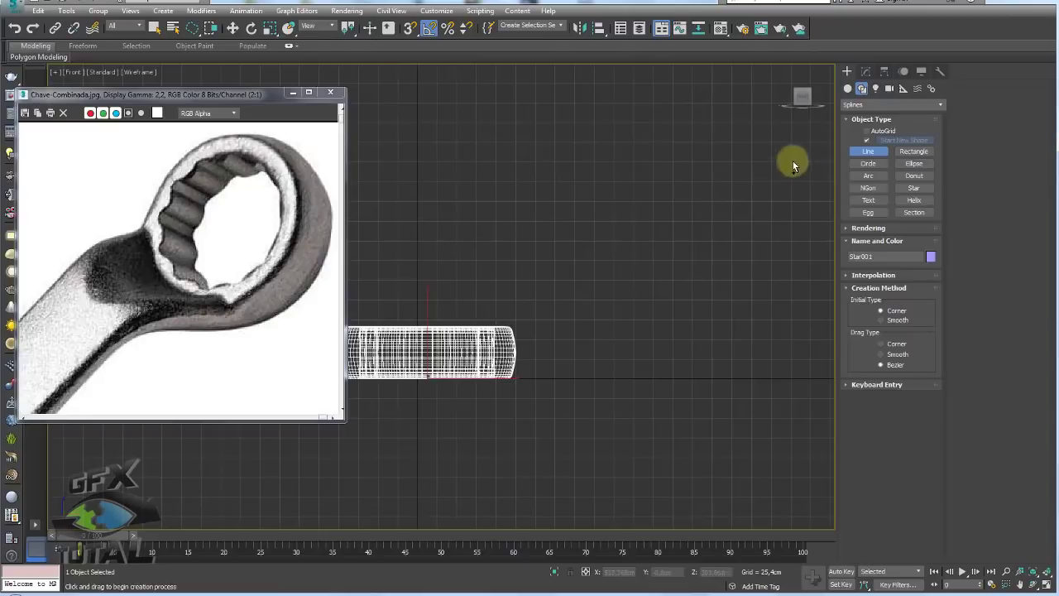
{"action": "left_click", "coordinate": [504, 326]}
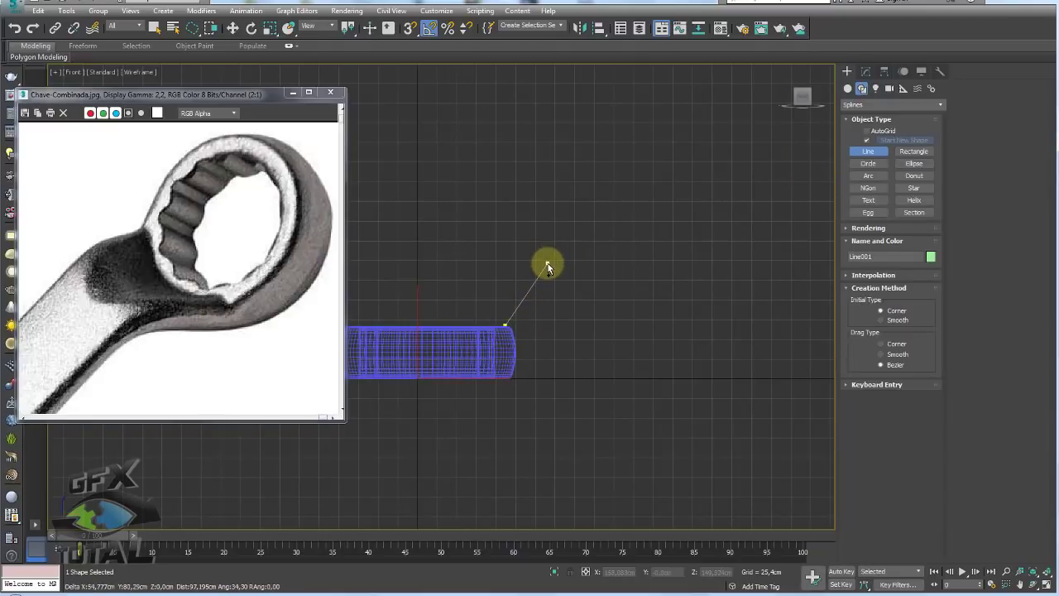
{"action": "left_click", "coordinate": [547, 265]}
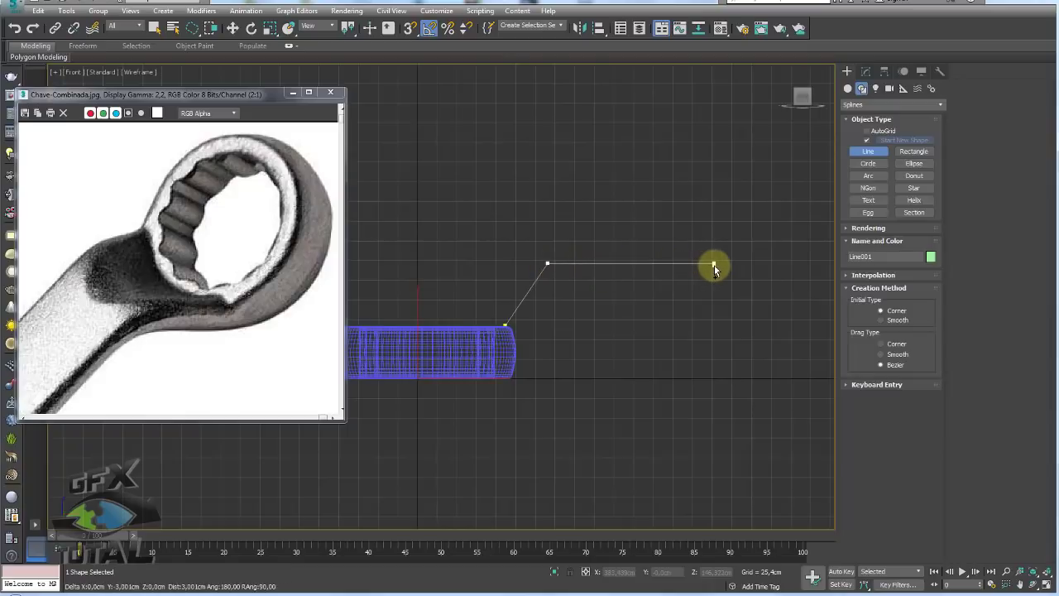
{"action": "right_click", "coordinate": [714, 264]}
Fillet the line's middle vertex into a smooth curve for the neck path
{"action": "left_click", "coordinate": [865, 71]}
{"action": "left_click", "coordinate": [867, 333]}
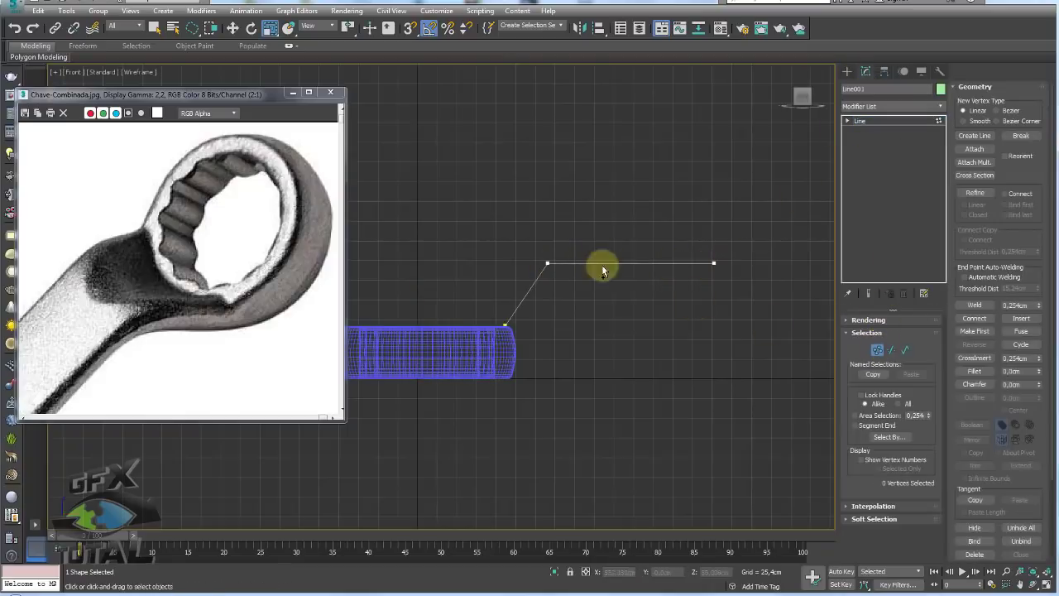
{"action": "left_click", "coordinate": [547, 263]}
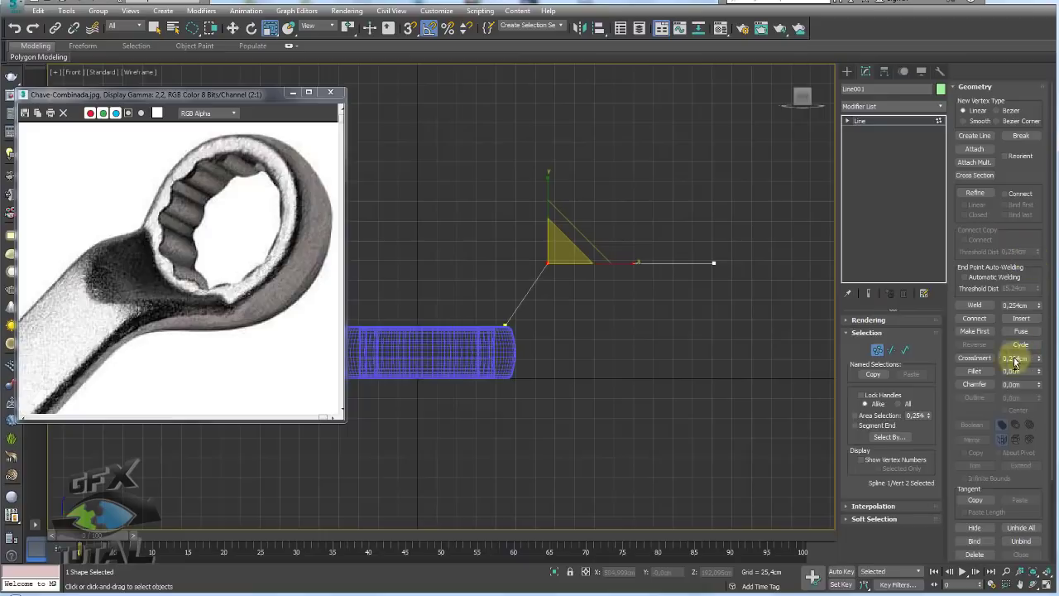
{"action": "left_click", "coordinate": [974, 372]}
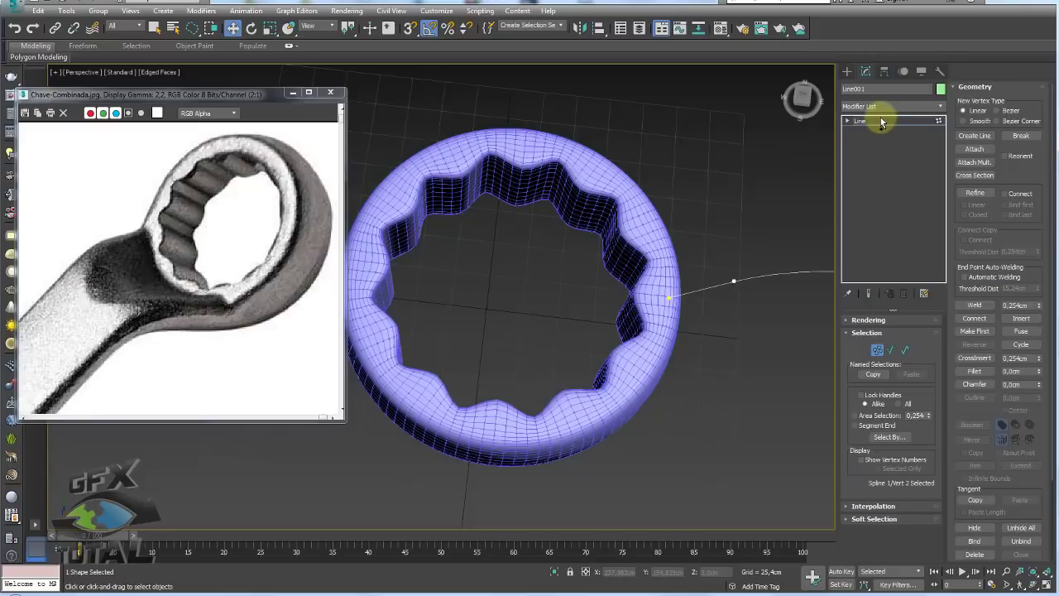
{"action": "left_click", "coordinate": [877, 120]}
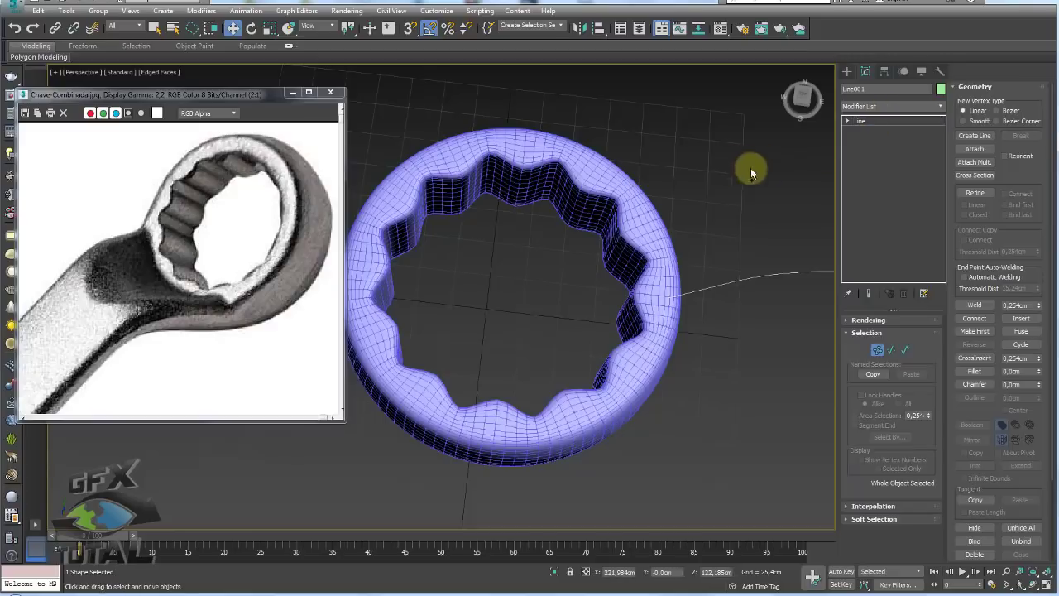
{"action": "scroll", "coordinate": [747, 182], "scroll_direction": "down", "scroll_amount": 3}
{"action": "mouse_move", "coordinate": [747, 213]}
{"action": "middle_mouse_down", "text": "alt"}
{"action": "mouse_move", "coordinate": [503, 308]}
{"action": "mouse_move", "coordinate": [532, 295]}
{"action": "middle_mouse_up", "text": "alt"}
Select Star001's outer faces facing the path and grow the selection across the outer band
{"action": "left_click", "coordinate": [532, 295]}
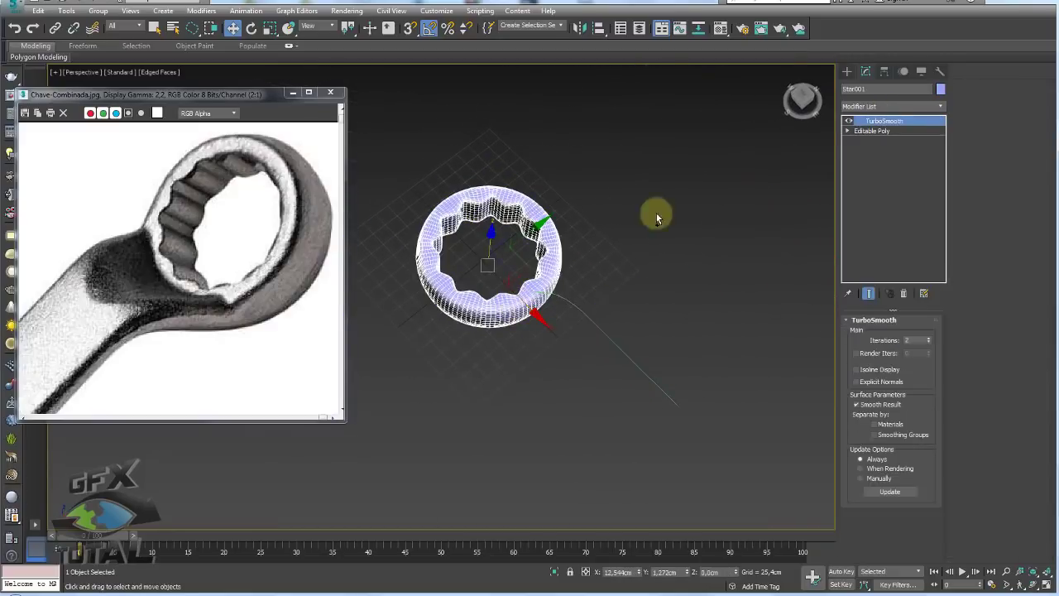
{"action": "left_click", "coordinate": [868, 132]}
{"action": "scroll", "coordinate": [609, 269], "scroll_direction": "up", "scroll_amount": 3}
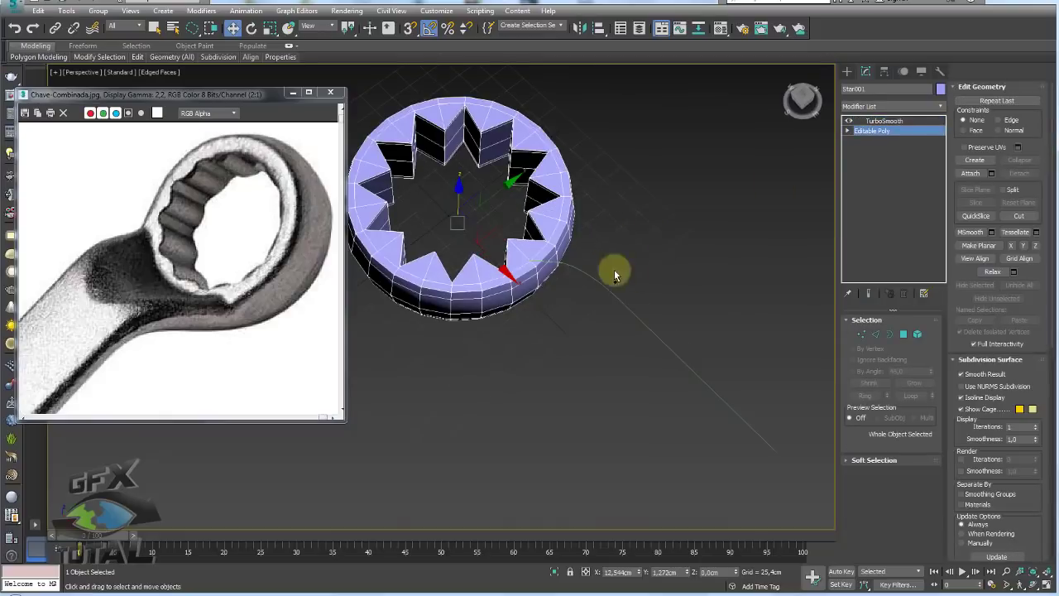
{"action": "left_click", "coordinate": [903, 333]}
{"action": "middle_click_drag", "start_coordinate": [602, 331], "coordinate": [515, 267], "text": "alt"}
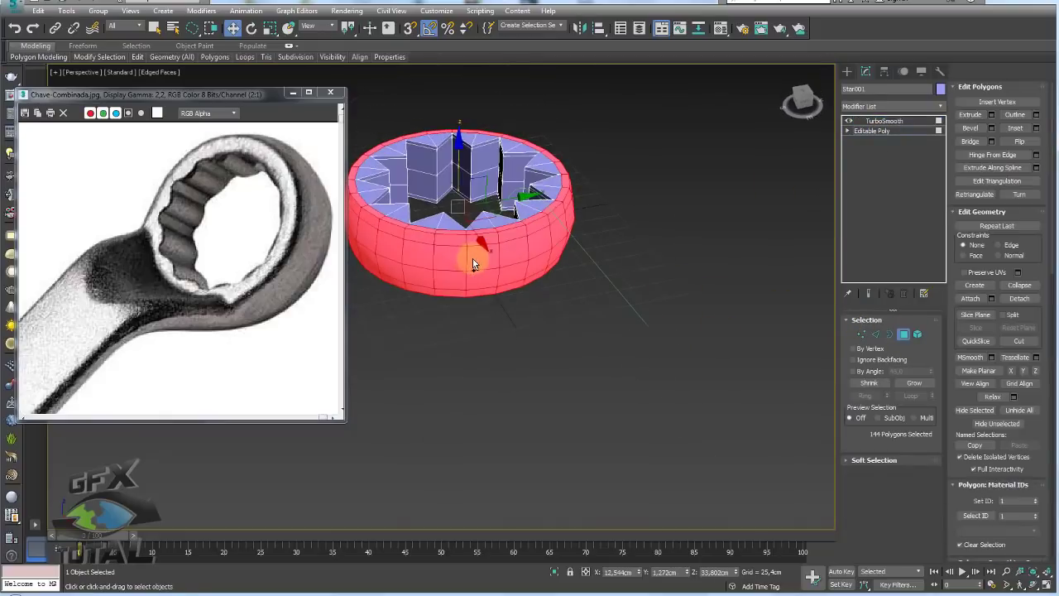
{"action": "left_click", "coordinate": [487, 264]}
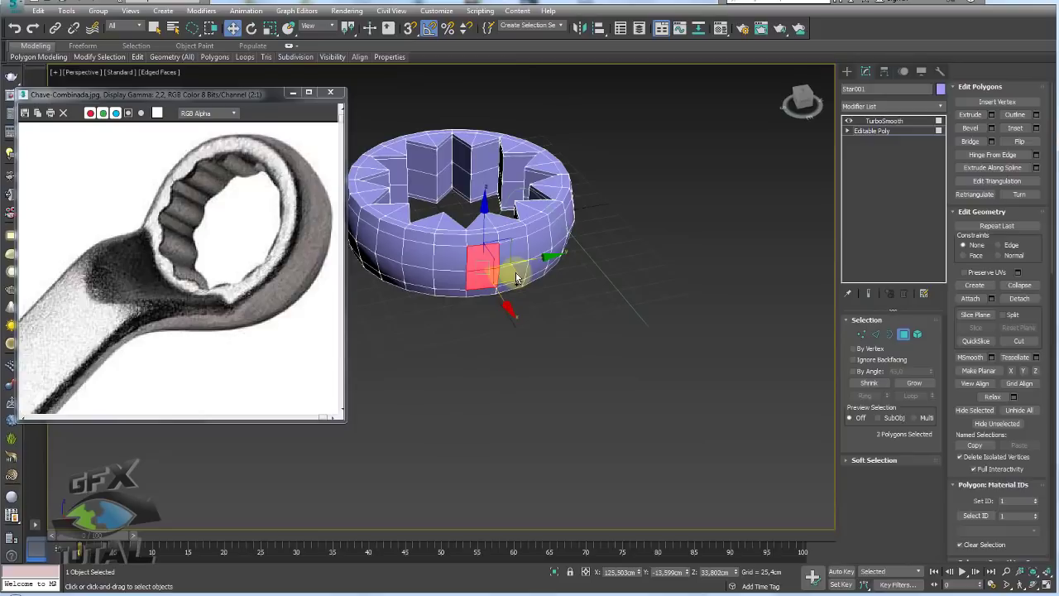
{"action": "left_click", "coordinate": [517, 269], "text": "ctrl"}
{"action": "left_click", "coordinate": [537, 248], "text": "ctrl"}
{"action": "left_click", "coordinate": [458, 278], "text": "ctrl"}
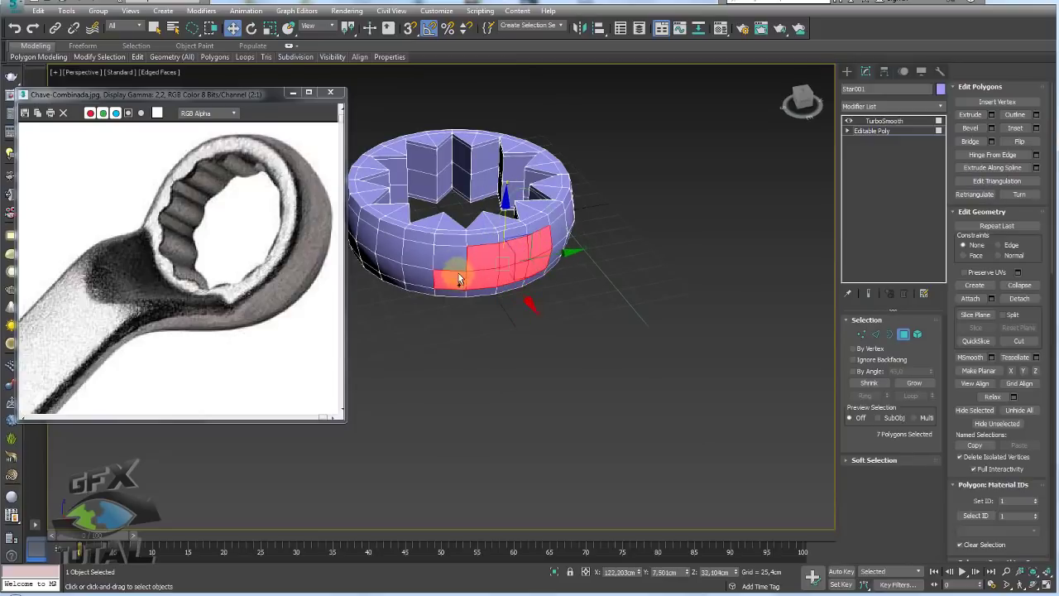
{"action": "left_click", "coordinate": [914, 383]}
Remove the extra bottom-row faces, trimming the selection to a block of 18 faces
{"action": "mouse_move", "coordinate": [695, 340]}
{"action": "middle_mouse_down", "text": "alt"}
{"action": "mouse_move", "coordinate": [690, 263]}
{"action": "mouse_move", "coordinate": [735, 347]}
{"action": "middle_mouse_up", "text": "alt"}
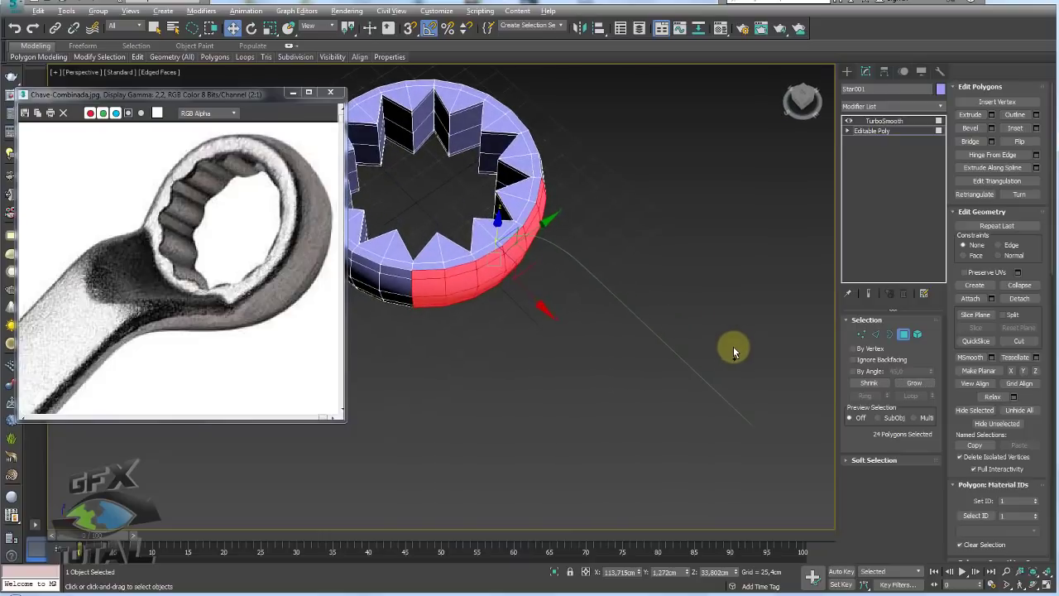
{"action": "middle_click_drag", "start_coordinate": [502, 298], "coordinate": [467, 302], "text": "alt"}
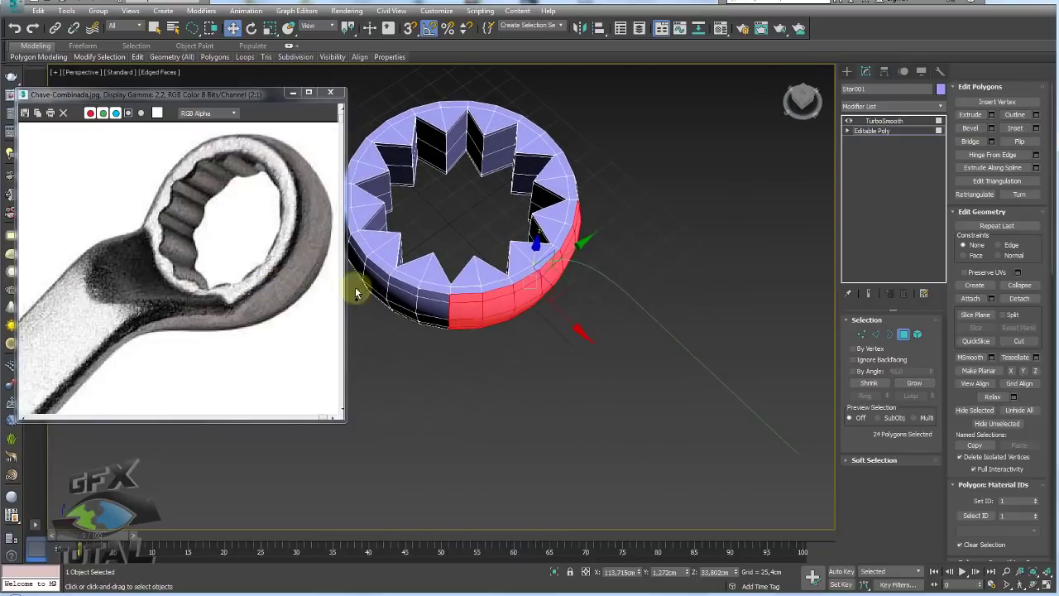
{"action": "mouse_move", "coordinate": [356, 293]}
{"action": "middle_mouse_down", "text": "alt"}
{"action": "mouse_move", "coordinate": [605, 307]}
{"action": "mouse_move", "coordinate": [634, 284]}
{"action": "mouse_move", "coordinate": [613, 267]}
{"action": "middle_mouse_up", "text": "alt"}
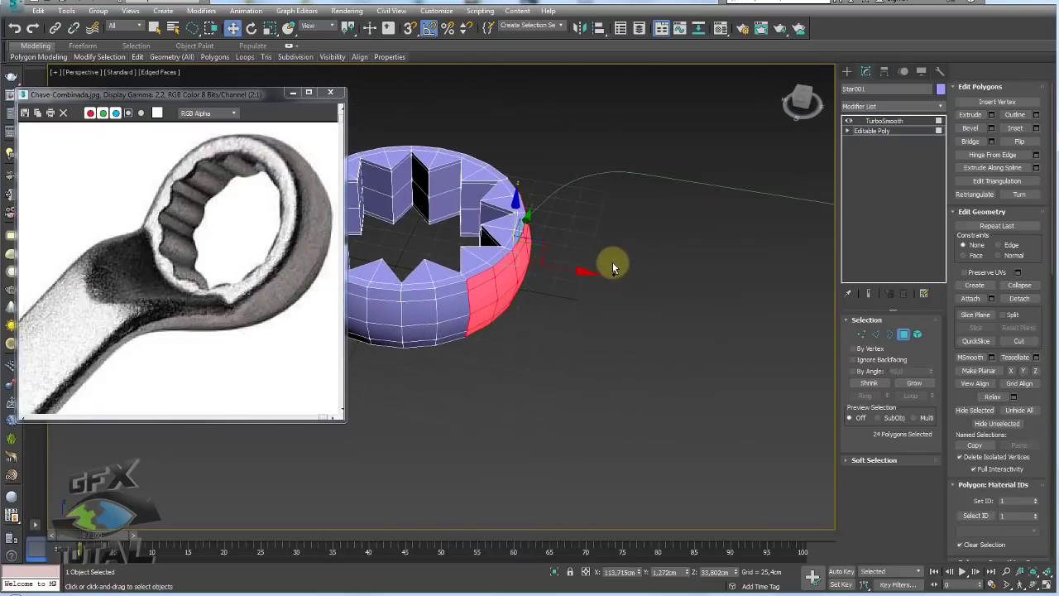
{"action": "mouse_move", "coordinate": [688, 256]}
{"action": "middle_mouse_down", "text": "alt"}
{"action": "mouse_move", "coordinate": [645, 189]}
{"action": "mouse_move", "coordinate": [645, 216]}
{"action": "middle_mouse_up", "text": "alt"}
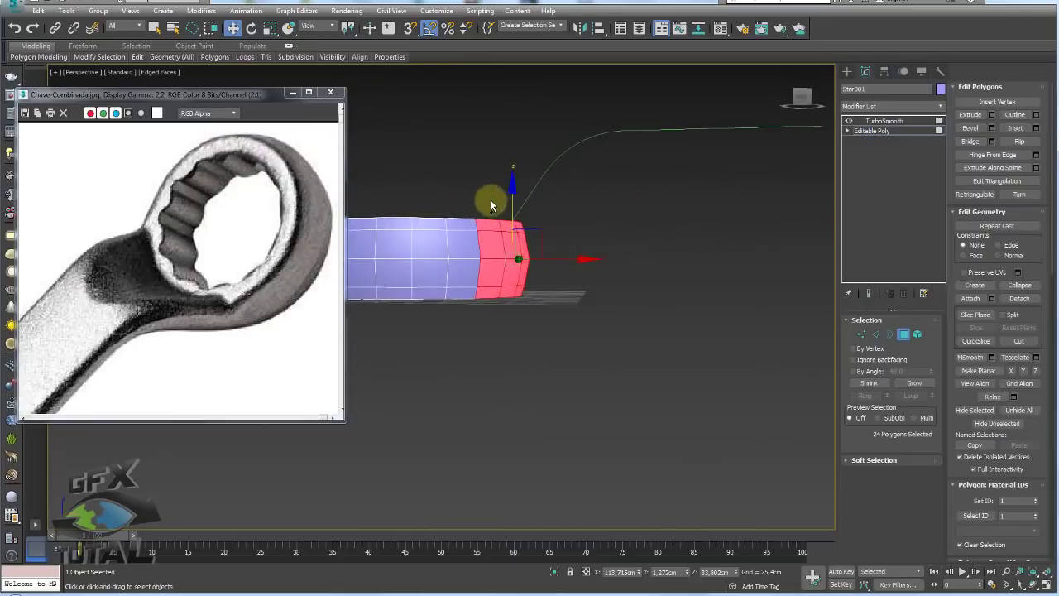
{"action": "mouse_move", "coordinate": [700, 188]}
{"action": "middle_mouse_down", "text": "alt"}
{"action": "mouse_move", "coordinate": [671, 272]}
{"action": "mouse_move", "coordinate": [637, 262]}
{"action": "mouse_move", "coordinate": [489, 298]}
{"action": "mouse_move", "coordinate": [608, 303]}
{"action": "mouse_move", "coordinate": [586, 303]}
{"action": "mouse_move", "coordinate": [563, 343]}
{"action": "mouse_move", "coordinate": [666, 339]}
{"action": "middle_mouse_up", "text": "alt"}
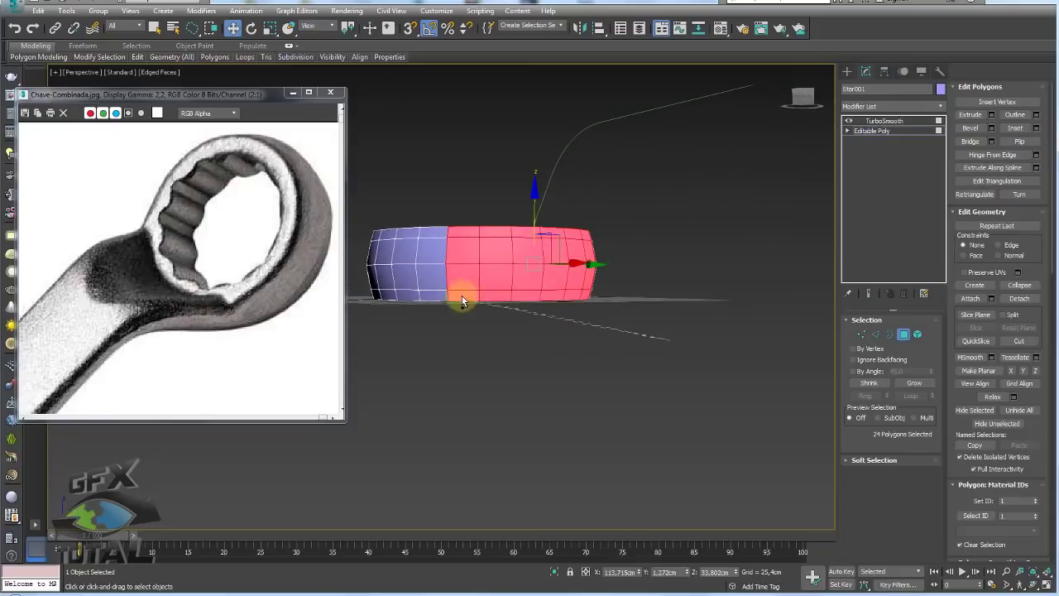
{"action": "left_click_drag", "start_coordinate": [462, 301], "coordinate": [420, 288], "text": "alt"}
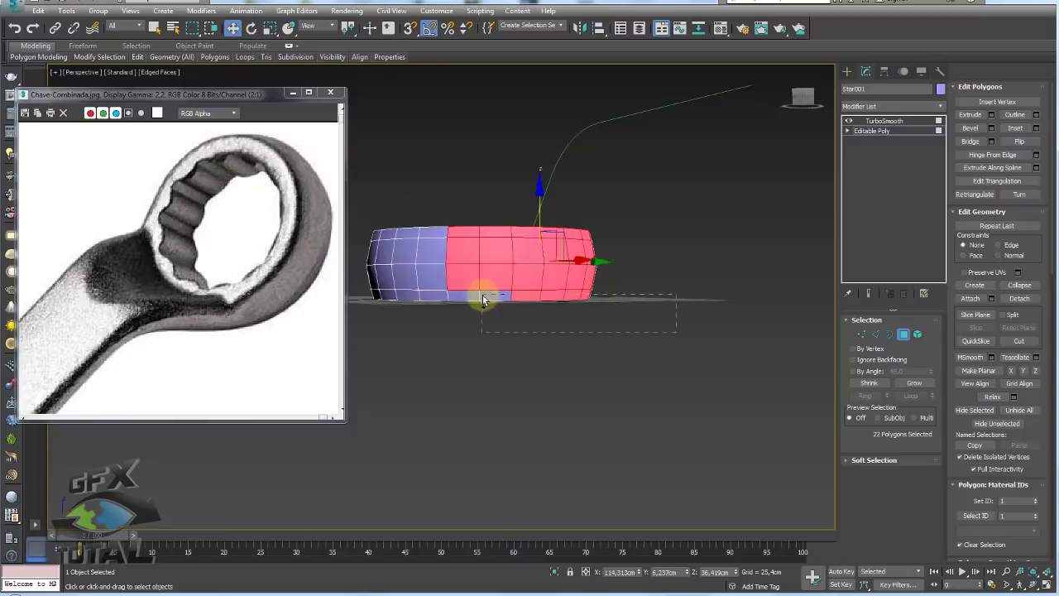
{"action": "left_click_drag", "start_coordinate": [483, 295], "coordinate": [483, 294], "text": "alt"}
{"action": "mouse_move", "coordinate": [482, 295]}
{"action": "middle_mouse_down", "text": "alt"}
{"action": "mouse_move", "coordinate": [601, 340]}
{"action": "mouse_move", "coordinate": [538, 334]}
{"action": "mouse_move", "coordinate": [628, 343]}
{"action": "mouse_move", "coordinate": [628, 333]}
{"action": "mouse_move", "coordinate": [601, 350]}
{"action": "middle_mouse_up", "text": "alt"}
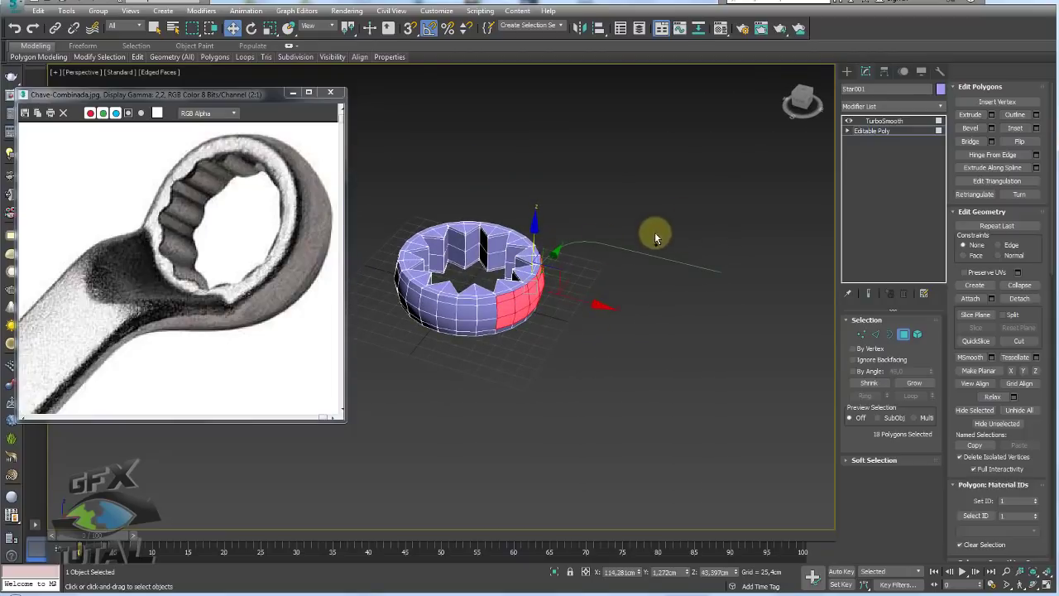
{"action": "middle_click_drag", "start_coordinate": [623, 253], "coordinate": [580, 282], "text": "alt"}
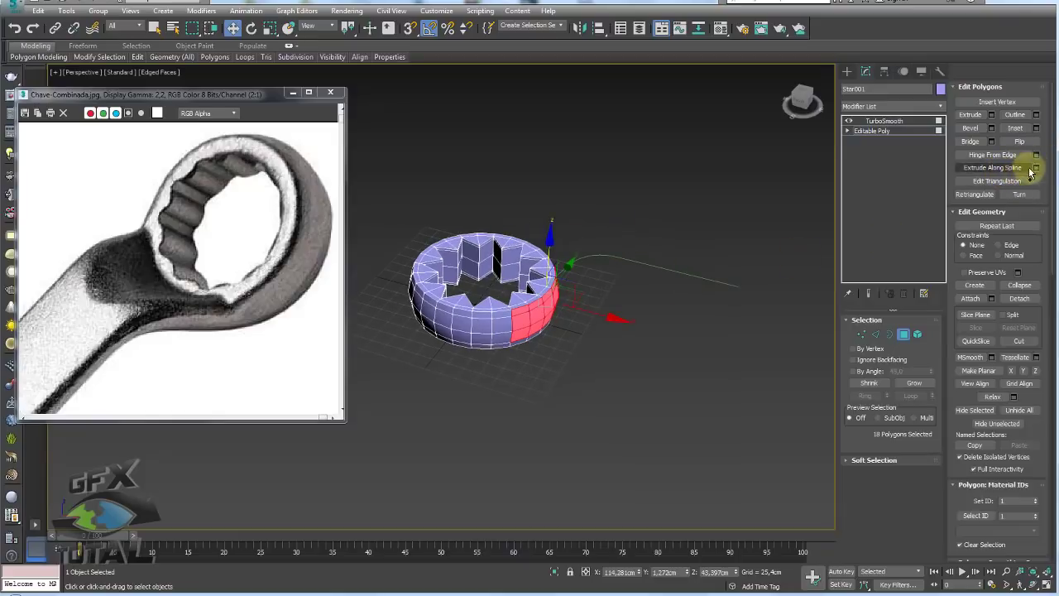
Extrude the 18 selected faces along Line001, producing a curved six-segment handle
{"action": "left_click", "coordinate": [1035, 168]}
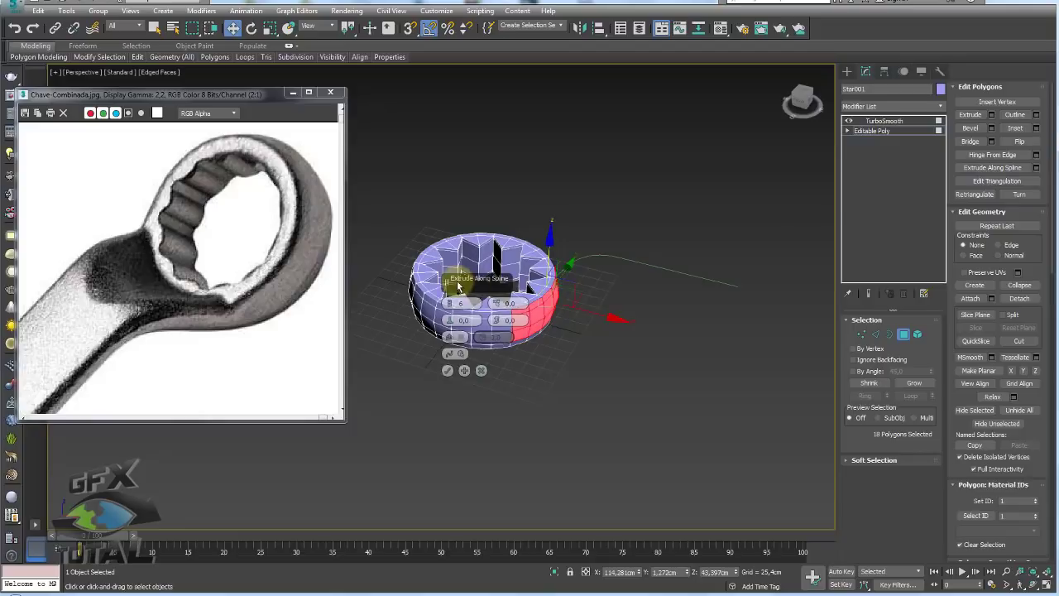
{"action": "left_click_drag", "start_coordinate": [461, 275], "coordinate": [659, 110]}
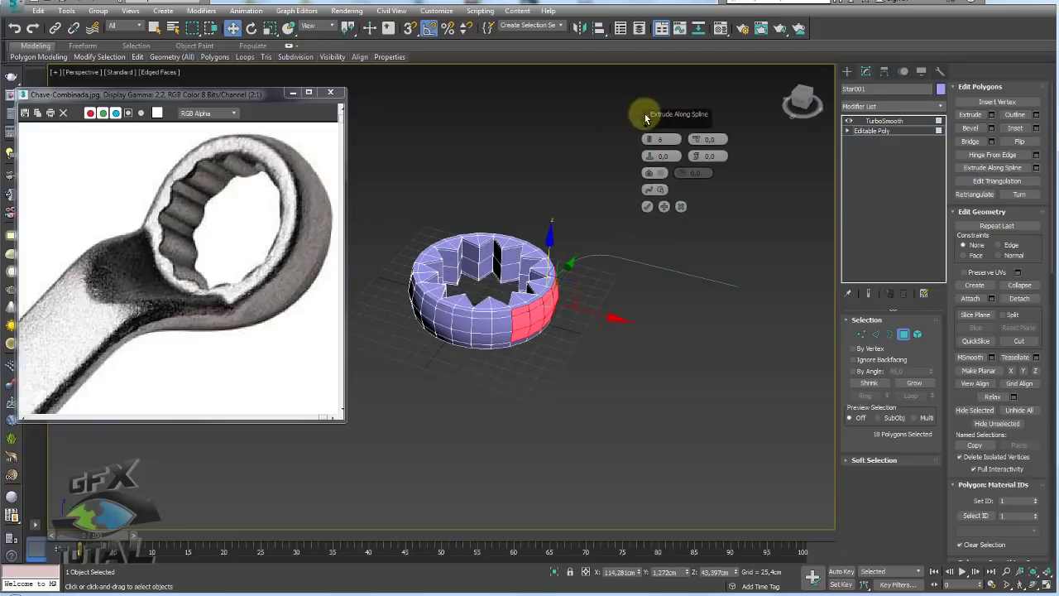
{"action": "left_click", "coordinate": [653, 189]}
{"action": "left_click", "coordinate": [593, 261]}
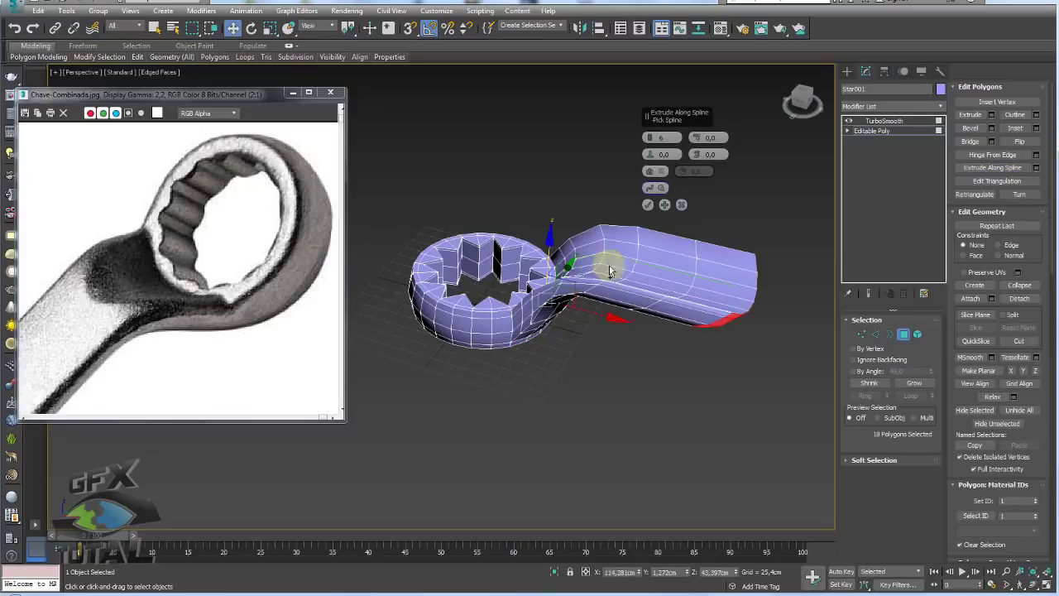
{"action": "mouse_move", "coordinate": [609, 267]}
{"action": "middle_mouse_down", "text": "alt"}
{"action": "mouse_move", "coordinate": [643, 342]}
{"action": "mouse_move", "coordinate": [651, 263]}
{"action": "mouse_move", "coordinate": [610, 259]}
{"action": "mouse_move", "coordinate": [588, 281]}
{"action": "middle_mouse_up", "text": "alt"}
{"action": "middle_click_drag", "start_coordinate": [654, 266], "coordinate": [619, 279], "text": "alt"}
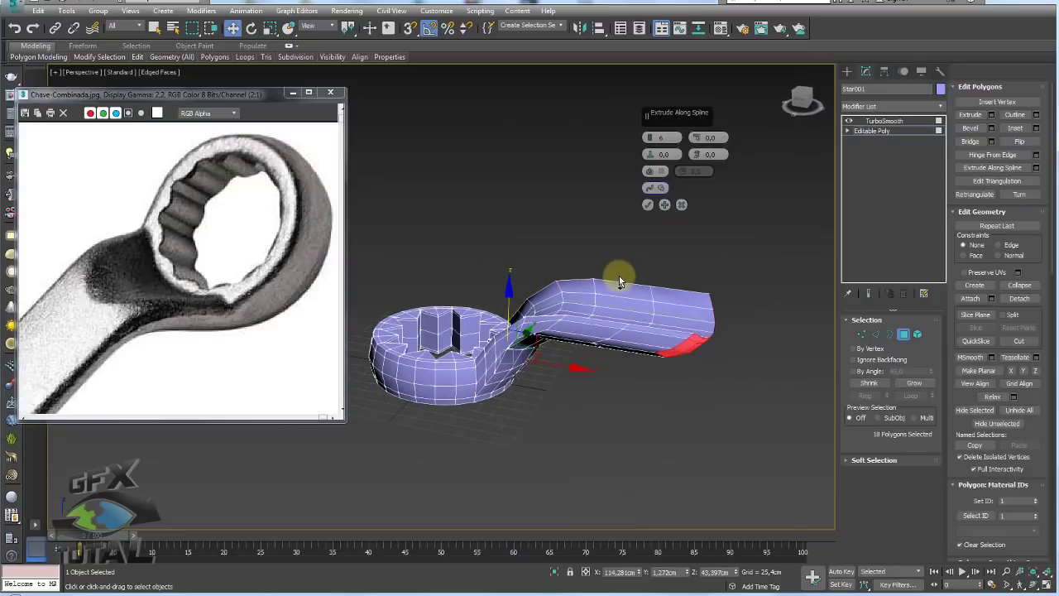
{"action": "left_click", "coordinate": [648, 208]}
{"action": "mouse_move", "coordinate": [645, 207]}
{"action": "middle_mouse_down", "text": "alt"}
{"action": "mouse_move", "coordinate": [619, 333]}
{"action": "mouse_move", "coordinate": [573, 294]}
{"action": "middle_mouse_up", "text": "alt"}
{"action": "left_click", "coordinate": [590, 308]}
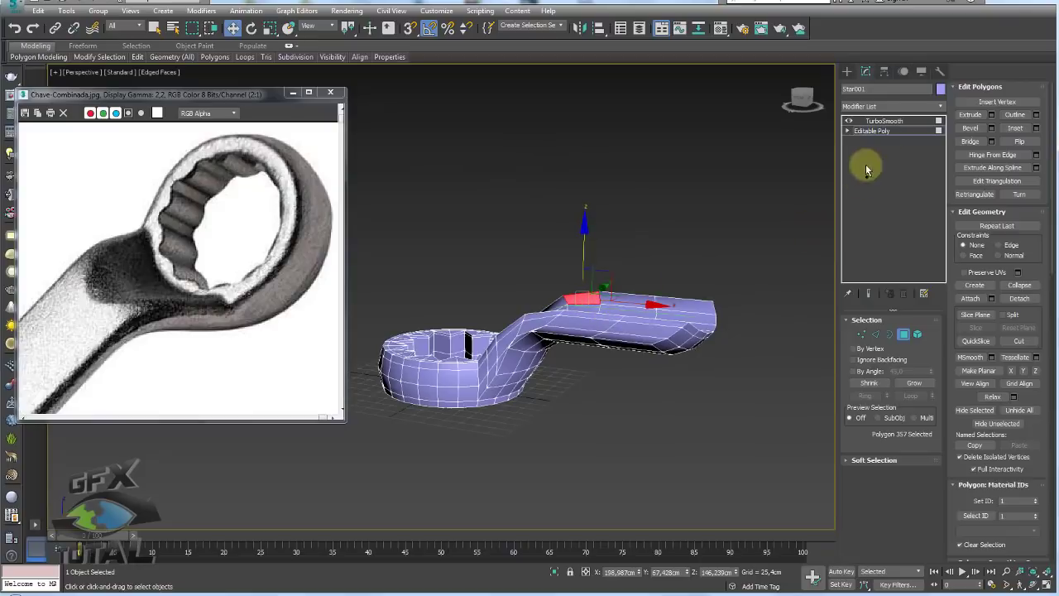
Raise one vertex of the Line001 path above the wrench
{"action": "left_click", "coordinate": [873, 131]}
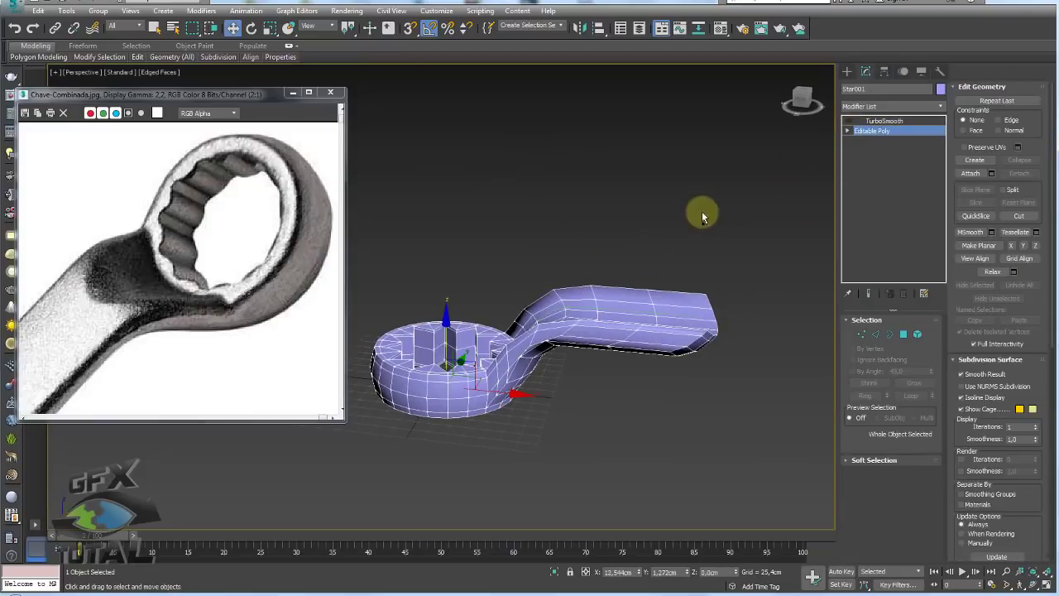
{"action": "left_click", "coordinate": [656, 291]}
{"action": "key", "text": "1"}
{"action": "left_click", "coordinate": [591, 301]}
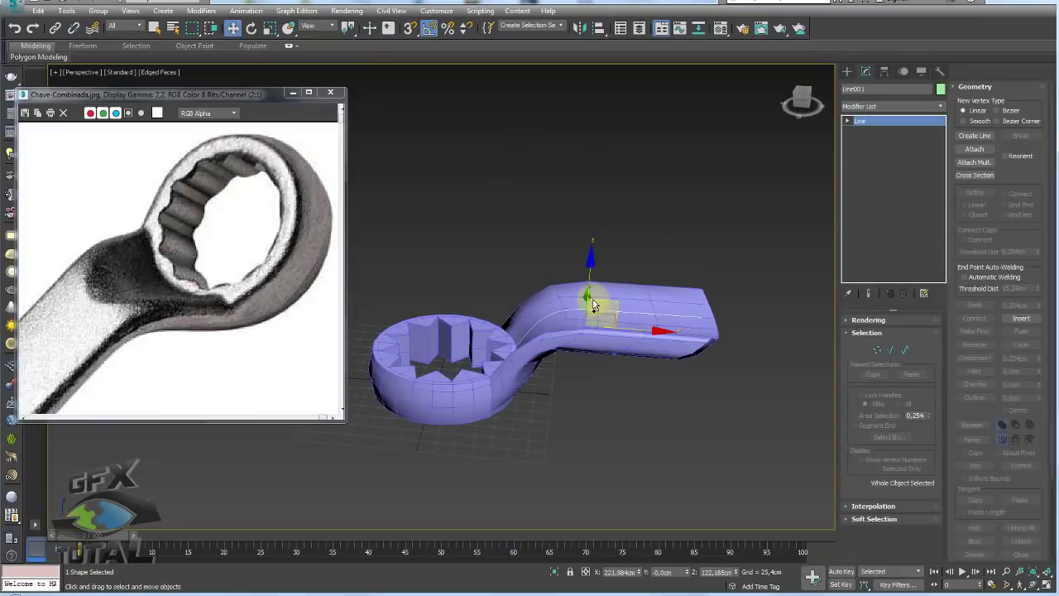
{"action": "left_click_drag", "start_coordinate": [592, 304], "coordinate": [591, 132]}
{"action": "left_click", "coordinate": [697, 225]}
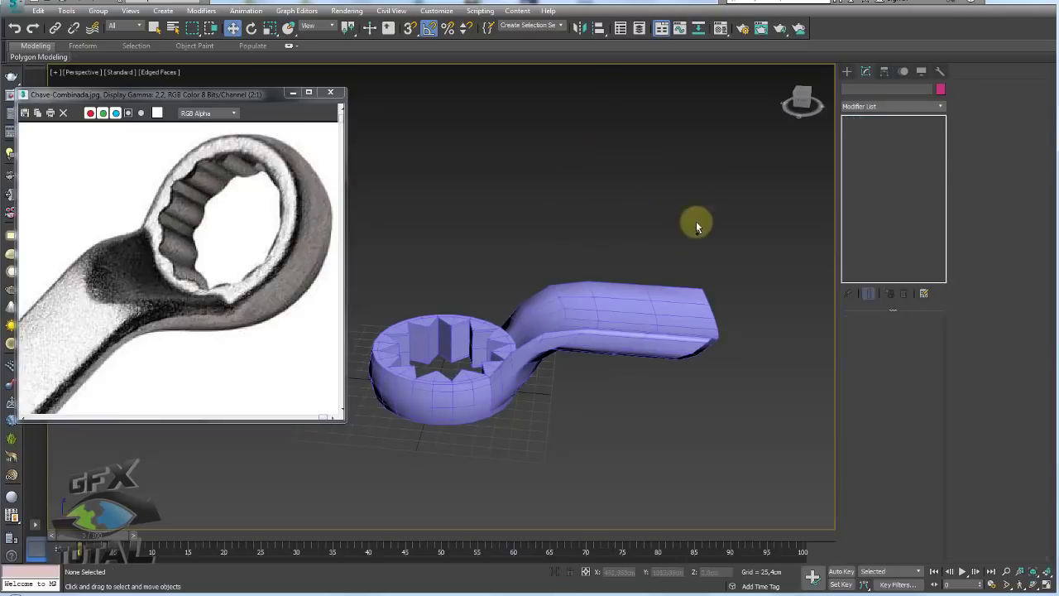
Select the faces at the handle's far end and delete them
{"action": "left_click", "coordinate": [654, 300]}
{"action": "left_click", "coordinate": [873, 130]}
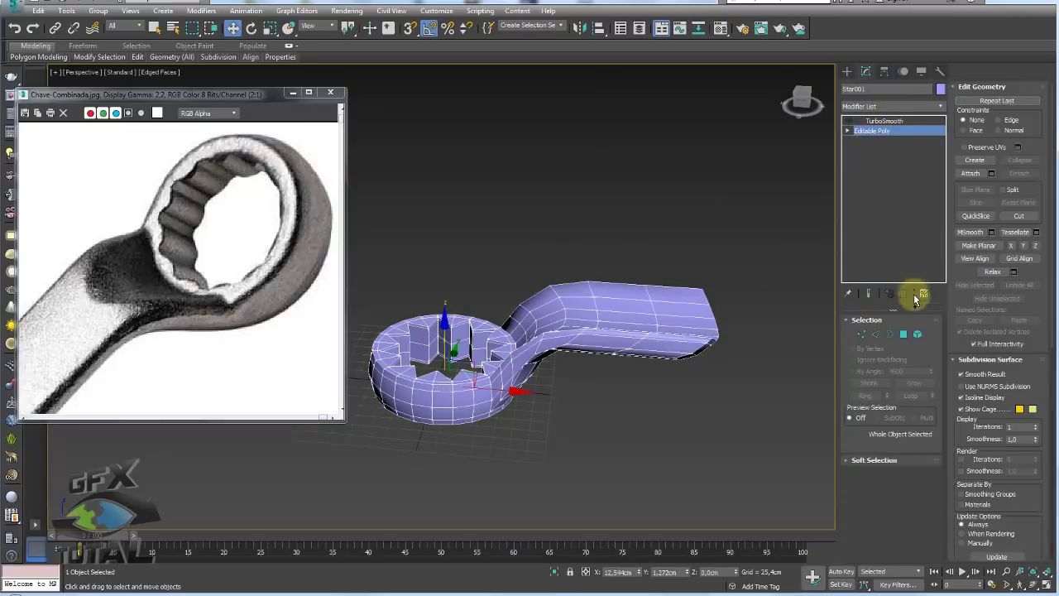
{"action": "left_click", "coordinate": [903, 334]}
{"action": "left_click", "coordinate": [890, 333]}
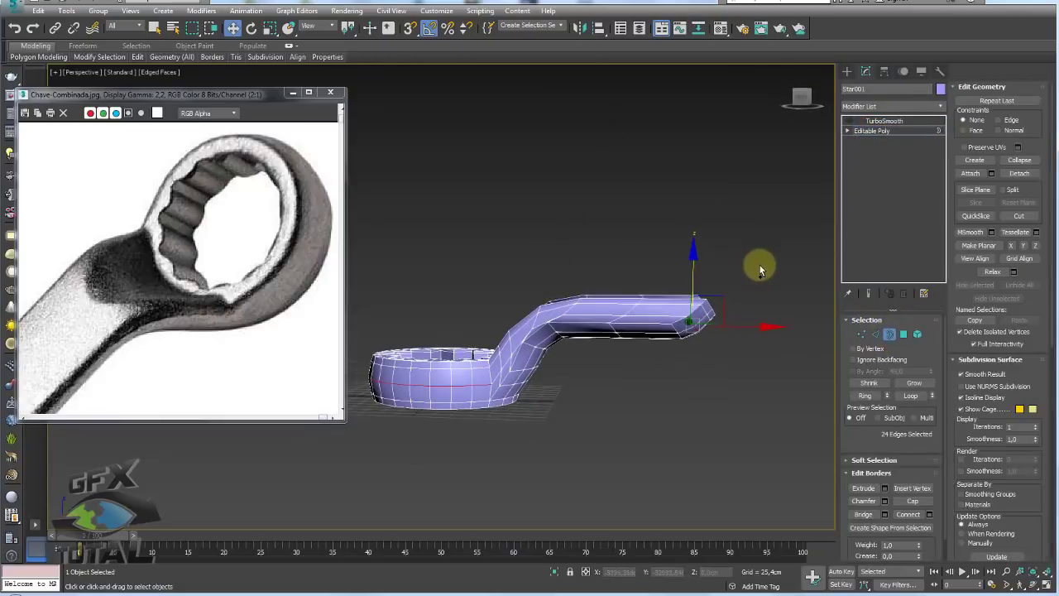
{"action": "left_click", "coordinate": [903, 334]}
{"action": "left_click_drag", "start_coordinate": [755, 255], "coordinate": [685, 345]}
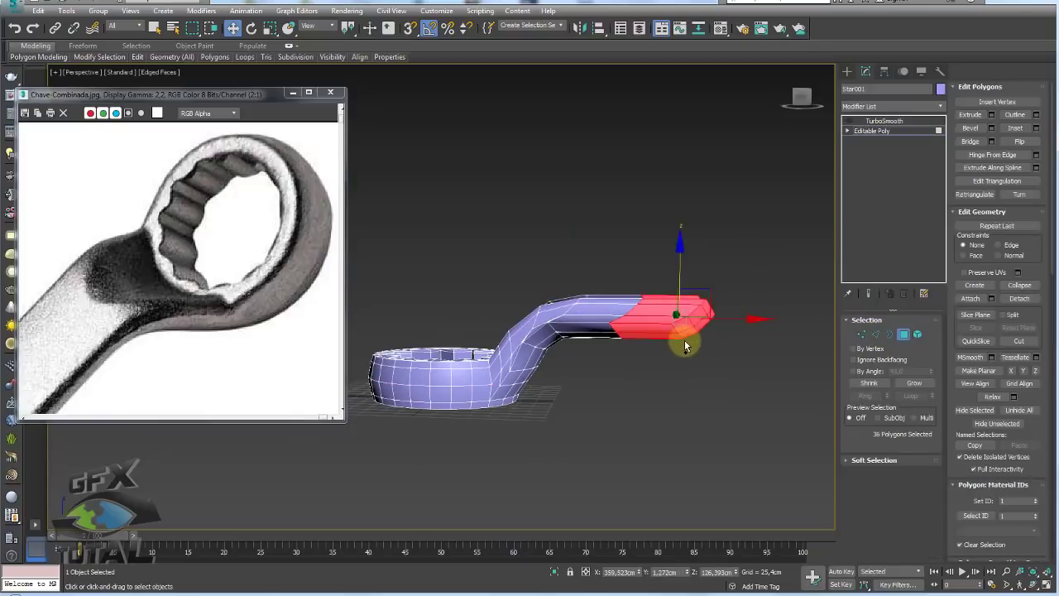
{"action": "key", "text": "Delete"}
Inspect the opened wrench head from above and switch to Vertex level
{"action": "key", "text": "3"}
{"action": "left_click", "coordinate": [595, 300]}
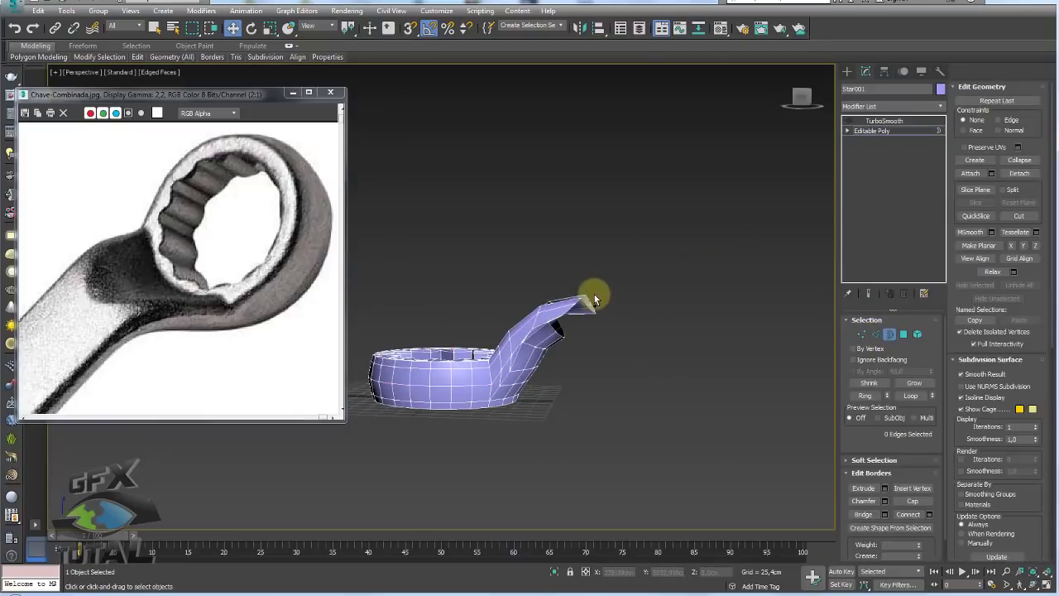
{"action": "mouse_move", "coordinate": [594, 299]}
{"action": "middle_mouse_down", "text": "alt"}
{"action": "mouse_move", "coordinate": [591, 367]}
{"action": "mouse_move", "coordinate": [610, 390]}
{"action": "middle_mouse_up", "text": "alt"}
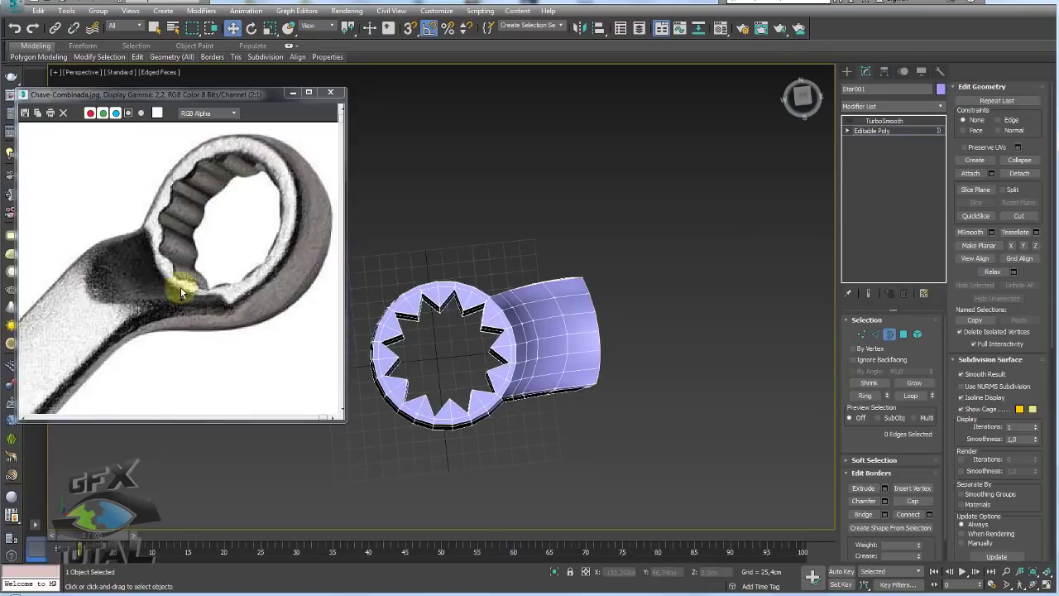
{"action": "mouse_move", "coordinate": [478, 352]}
{"action": "middle_mouse_down", "text": "alt"}
{"action": "mouse_move", "coordinate": [549, 320]}
{"action": "mouse_move", "coordinate": [542, 290]}
{"action": "middle_mouse_up", "text": "alt"}
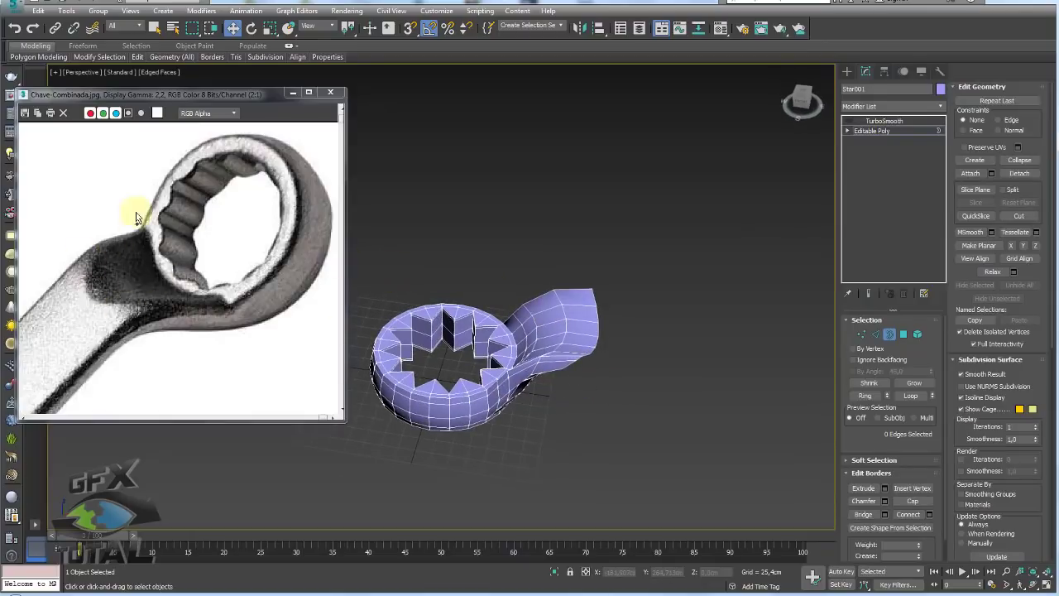
{"action": "scroll", "coordinate": [644, 329], "scroll_direction": "up", "scroll_amount": 5}
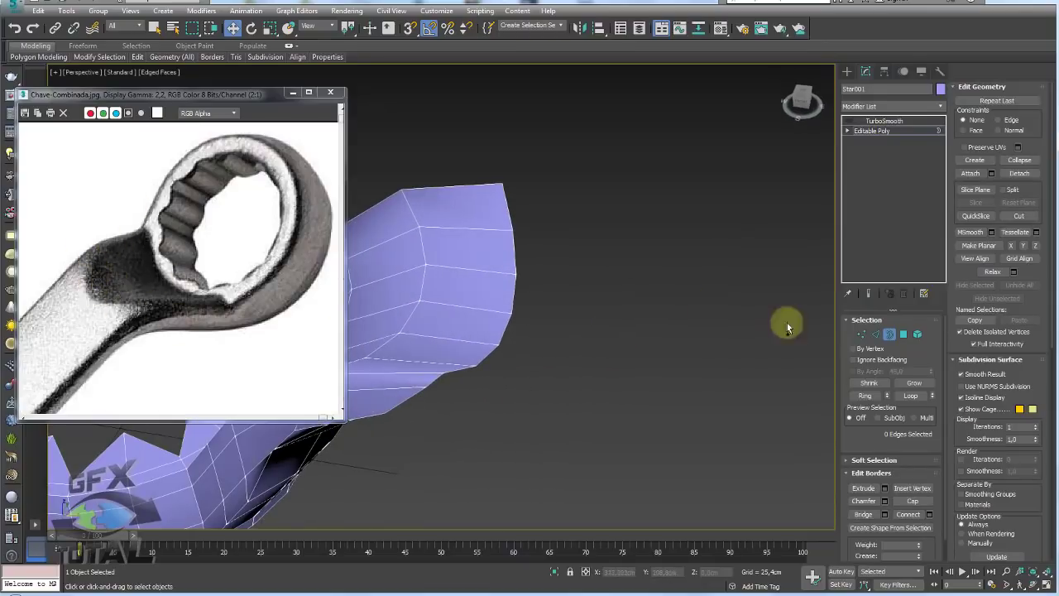
{"action": "left_click", "coordinate": [861, 334]}
{"action": "mouse_move", "coordinate": [579, 326]}
{"action": "middle_mouse_down", "text": "alt"}
{"action": "mouse_move", "coordinate": [657, 355]}
{"action": "mouse_move", "coordinate": [589, 345]}
{"action": "mouse_move", "coordinate": [686, 350]}
{"action": "middle_mouse_up", "text": "alt"}
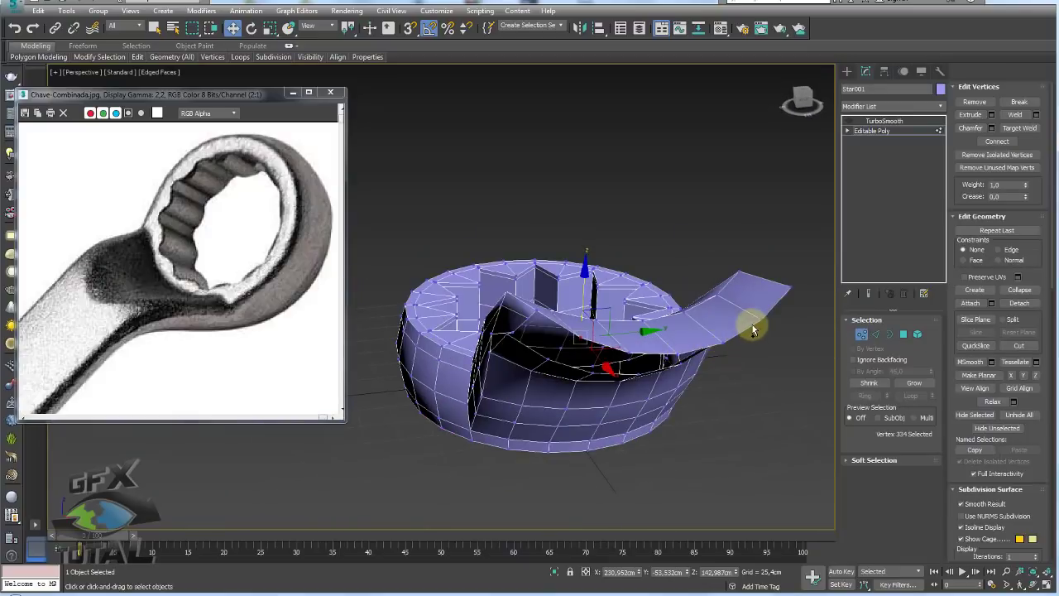
Bend the neck strip by raising its tip and sliding three bend vertices sideways
{"action": "left_click", "coordinate": [682, 321]}
{"action": "left_click_drag", "start_coordinate": [679, 279], "coordinate": [681, 263]}
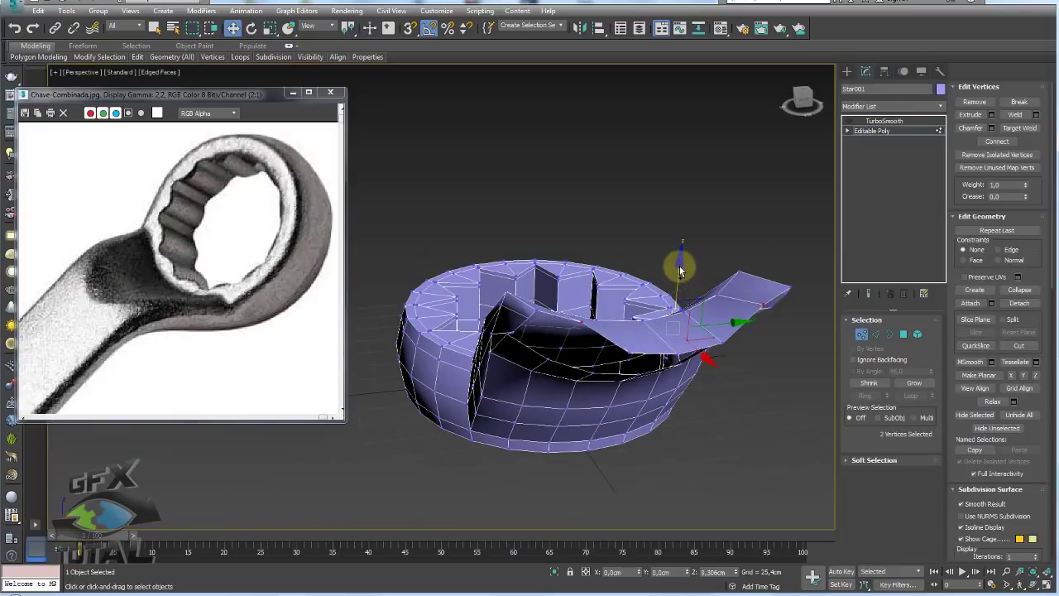
{"action": "left_click", "coordinate": [674, 354], "text": "ctrl"}
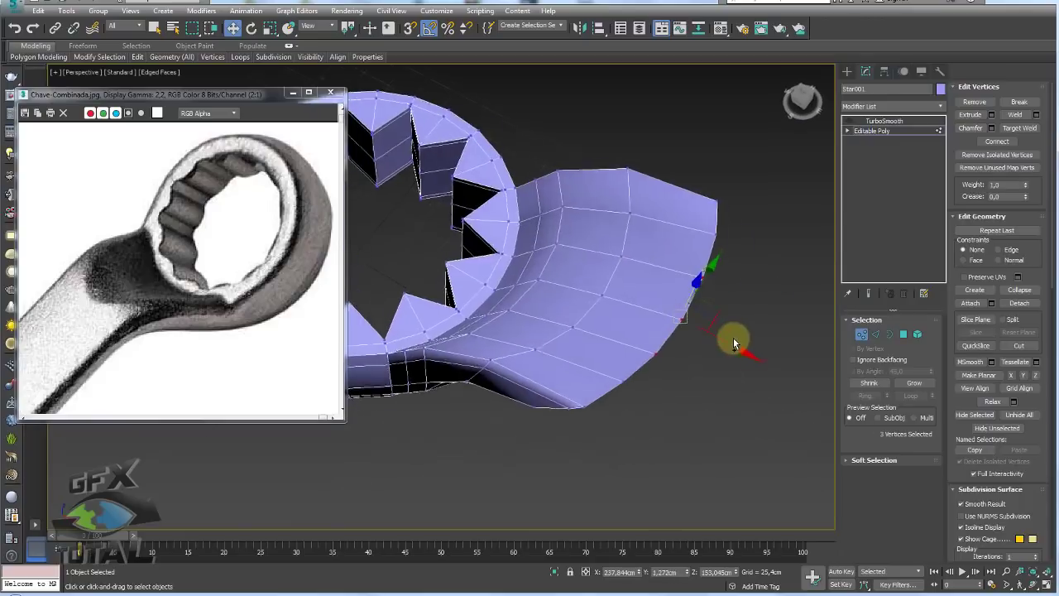
{"action": "middle_click_drag", "start_coordinate": [686, 272], "coordinate": [733, 339], "text": "alt"}
{"action": "left_click_drag", "start_coordinate": [731, 350], "coordinate": [715, 346]}
{"action": "left_click", "coordinate": [685, 324]}
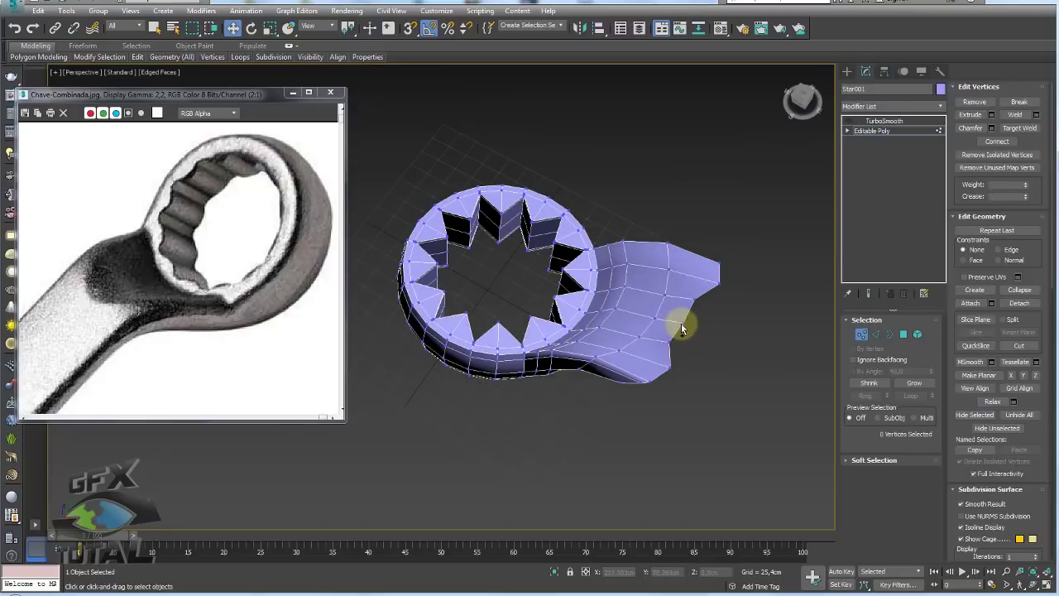
{"action": "left_click", "coordinate": [681, 326]}
{"action": "mouse_move", "coordinate": [700, 348]}
{"action": "middle_mouse_down", "text": "alt"}
{"action": "mouse_move", "coordinate": [737, 329]}
{"action": "mouse_move", "coordinate": [686, 315]}
{"action": "mouse_move", "coordinate": [708, 315]}
{"action": "middle_mouse_up", "text": "alt"}
{"action": "scroll", "coordinate": [662, 331], "scroll_direction": "up", "scroll_amount": 3}
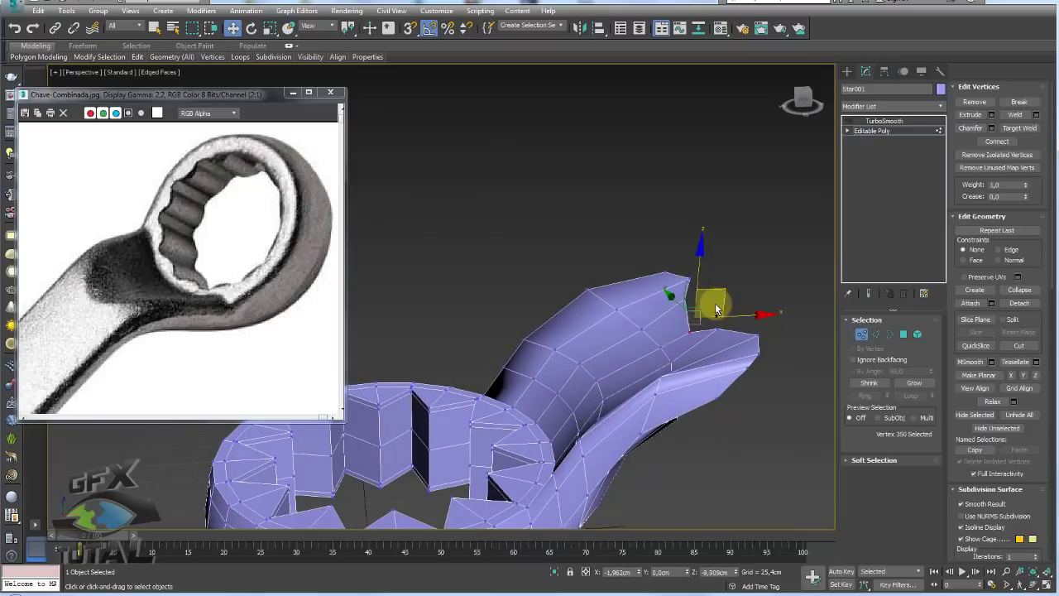
Select seven vertices across the open end and push them outward
{"action": "left_click", "coordinate": [695, 308], "text": "ctrl"}
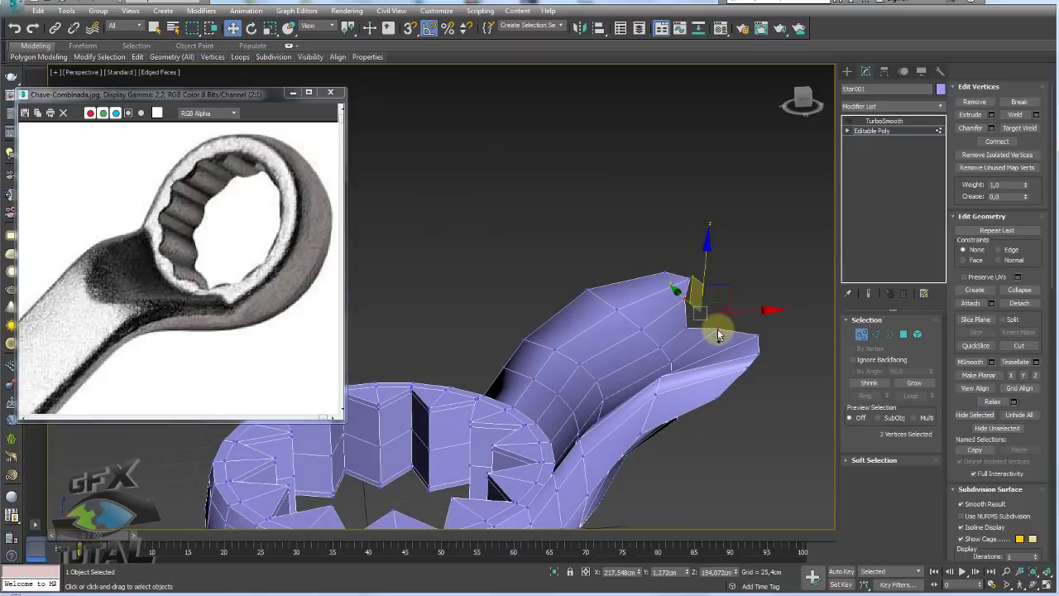
{"action": "mouse_move", "coordinate": [709, 331]}
{"action": "middle_mouse_down", "text": "alt"}
{"action": "mouse_move", "coordinate": [725, 313]}
{"action": "mouse_move", "coordinate": [710, 371]}
{"action": "mouse_move", "coordinate": [674, 395]}
{"action": "mouse_move", "coordinate": [693, 289]}
{"action": "mouse_move", "coordinate": [669, 326]}
{"action": "middle_mouse_up", "text": "alt"}
{"action": "scroll", "coordinate": [627, 328], "scroll_direction": "up", "scroll_amount": 2}
{"action": "left_click", "coordinate": [628, 329]}
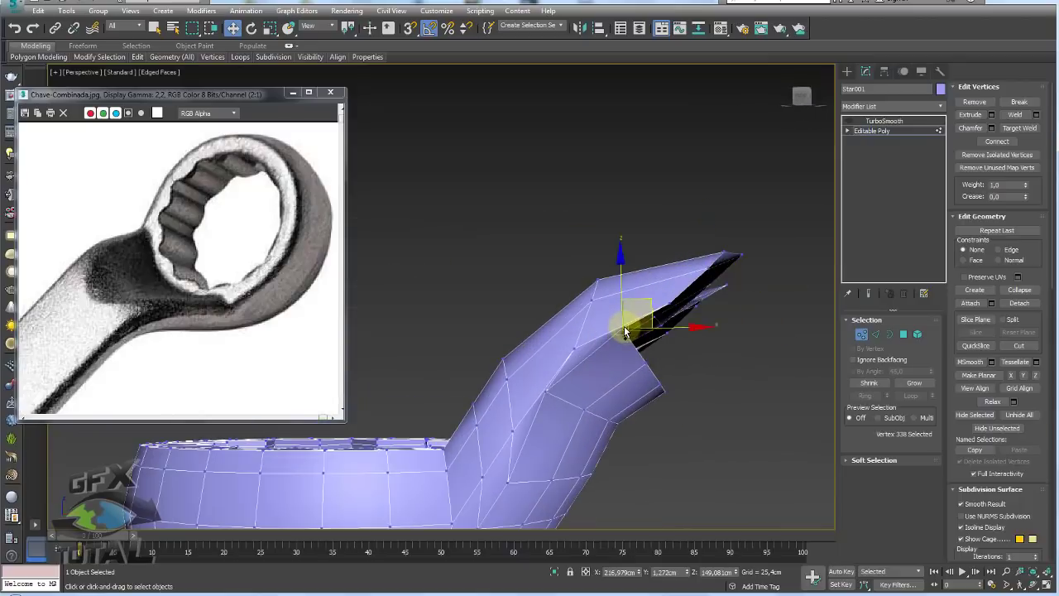
{"action": "mouse_move", "coordinate": [666, 372]}
{"action": "middle_mouse_down", "text": "alt"}
{"action": "mouse_move", "coordinate": [664, 384]}
{"action": "mouse_move", "coordinate": [658, 370]}
{"action": "mouse_move", "coordinate": [685, 386]}
{"action": "middle_mouse_up", "text": "alt"}
{"action": "left_click_drag", "start_coordinate": [650, 355], "coordinate": [731, 353]}
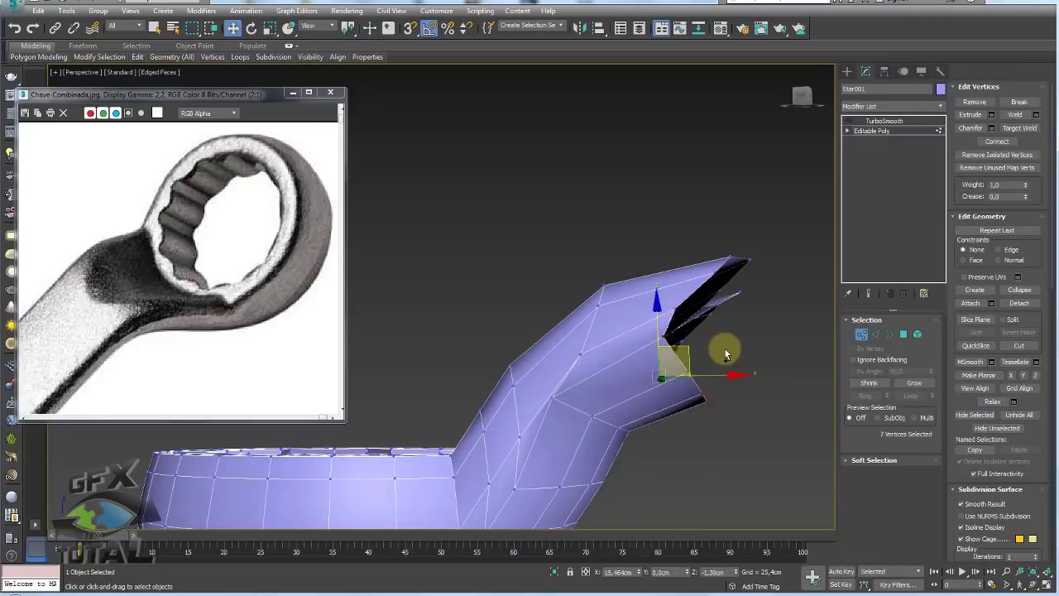
{"action": "mouse_move", "coordinate": [731, 352]}
{"action": "middle_mouse_down", "text": "alt"}
{"action": "mouse_move", "coordinate": [738, 367]}
{"action": "mouse_move", "coordinate": [714, 367]}
{"action": "middle_mouse_up", "text": "alt"}
Extend to nine end vertices, shift them slightly outward, then narrow back to seven
{"action": "left_click", "coordinate": [628, 333], "text": "ctrl"}
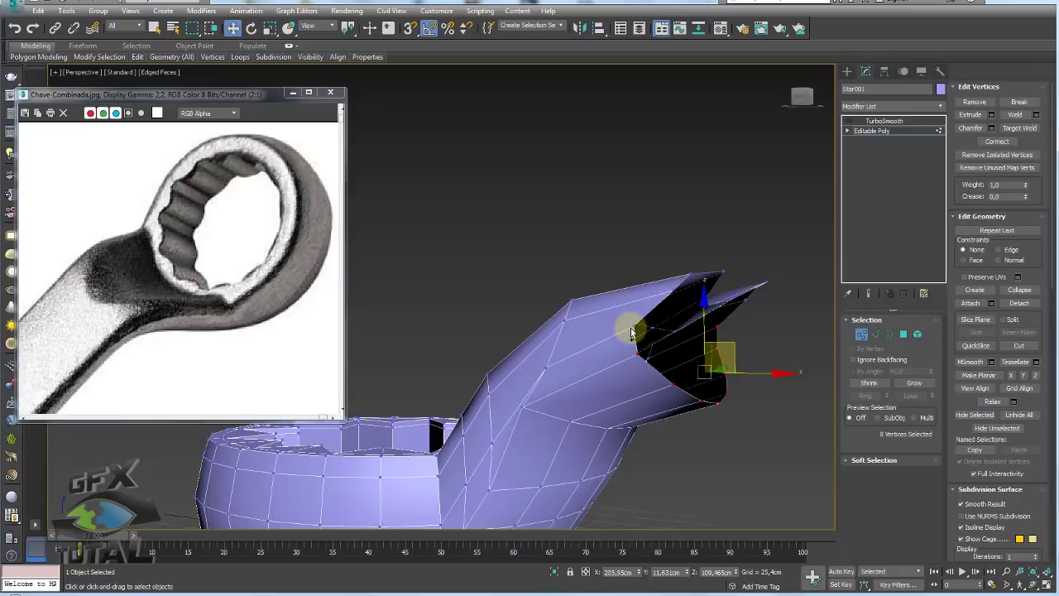
{"action": "middle_click_drag", "start_coordinate": [630, 334], "coordinate": [745, 331], "text": "alt"}
{"action": "key", "text": "e"}
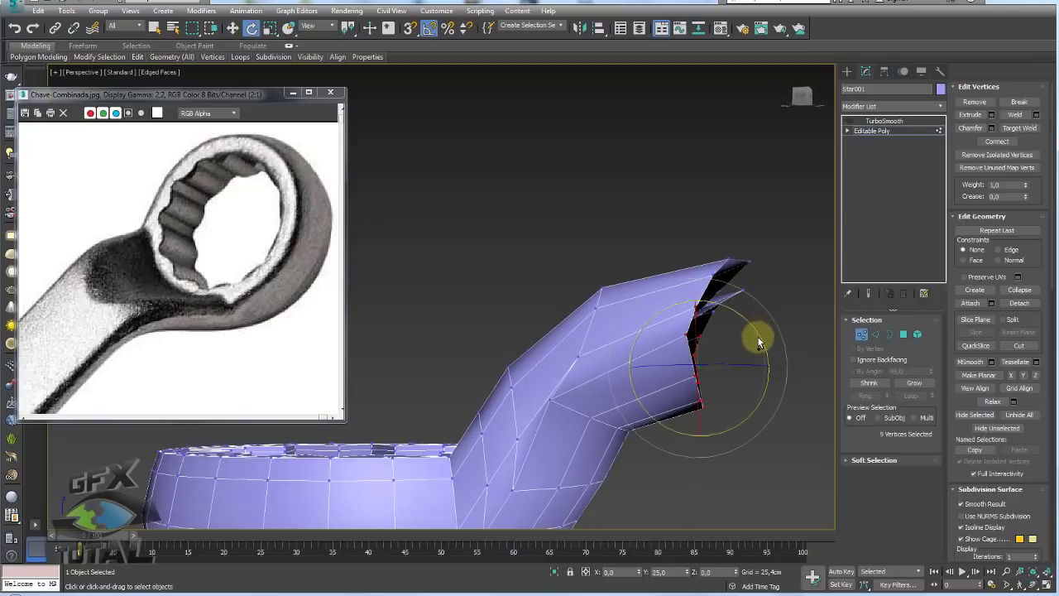
{"action": "key", "text": "w"}
{"action": "left_click_drag", "start_coordinate": [735, 331], "coordinate": [745, 325]}
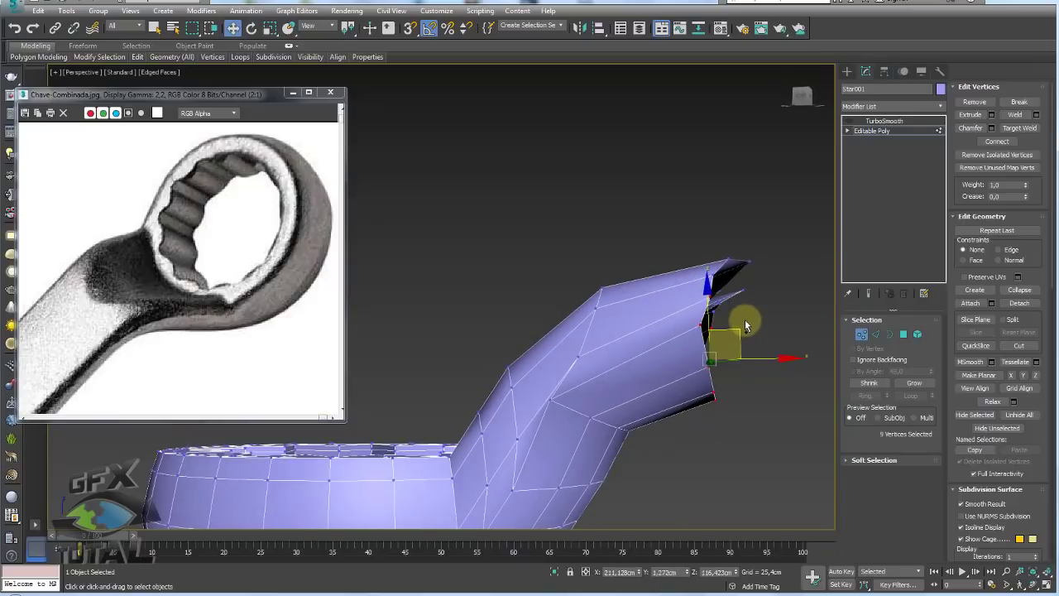
{"action": "middle_click_drag", "start_coordinate": [745, 325], "coordinate": [738, 319], "text": "alt"}
{"action": "left_click", "coordinate": [719, 335], "text": "alt"}
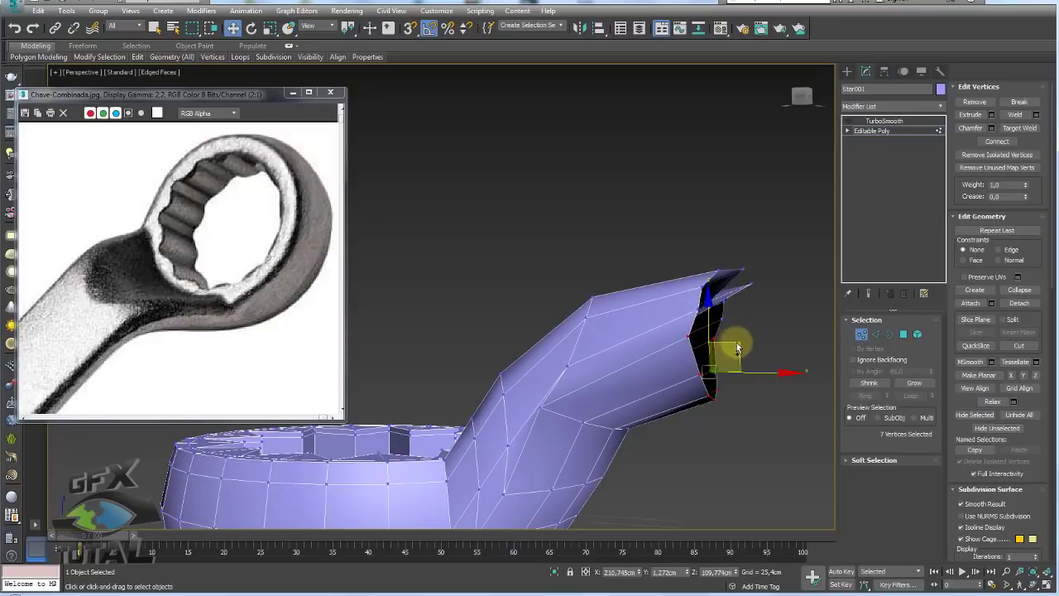
{"action": "mouse_move", "coordinate": [747, 334]}
{"action": "middle_mouse_down", "text": "alt"}
{"action": "mouse_move", "coordinate": [736, 454]}
{"action": "mouse_move", "coordinate": [751, 433]}
{"action": "mouse_move", "coordinate": [693, 383]}
{"action": "mouse_move", "coordinate": [692, 364]}
{"action": "middle_mouse_up", "text": "alt"}
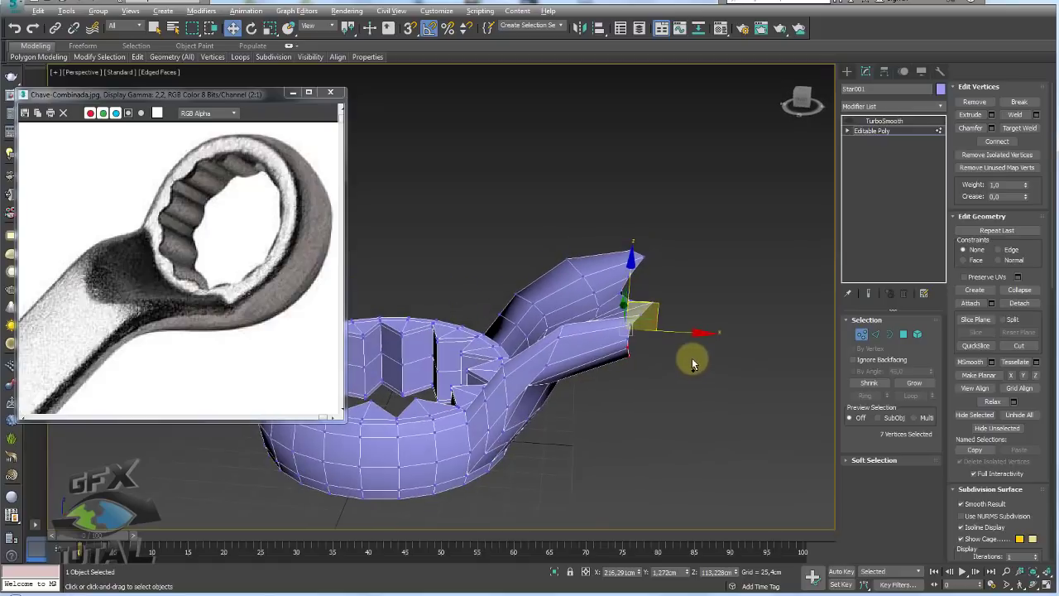
{"action": "left_click", "coordinate": [889, 334]}
Select only the top faces of the open-end tip
{"action": "left_click", "coordinate": [626, 253]}
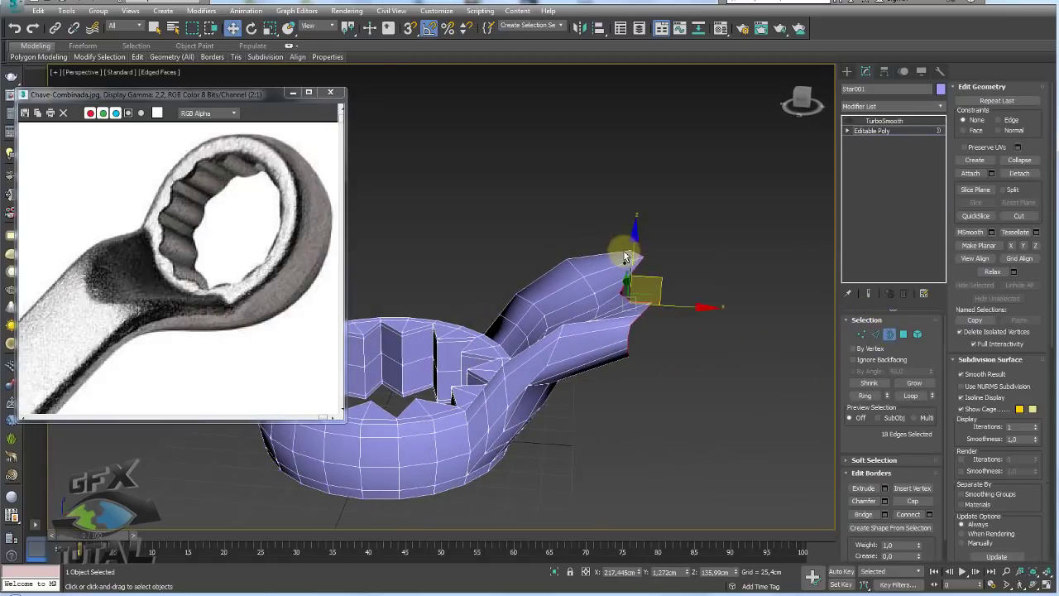
{"action": "mouse_move", "coordinate": [770, 300]}
{"action": "middle_mouse_down", "text": "alt"}
{"action": "mouse_move", "coordinate": [764, 342]}
{"action": "mouse_move", "coordinate": [775, 377]}
{"action": "mouse_move", "coordinate": [719, 287]}
{"action": "middle_mouse_up", "text": "alt"}
{"action": "left_click", "coordinate": [904, 334], "text": "ctrl"}
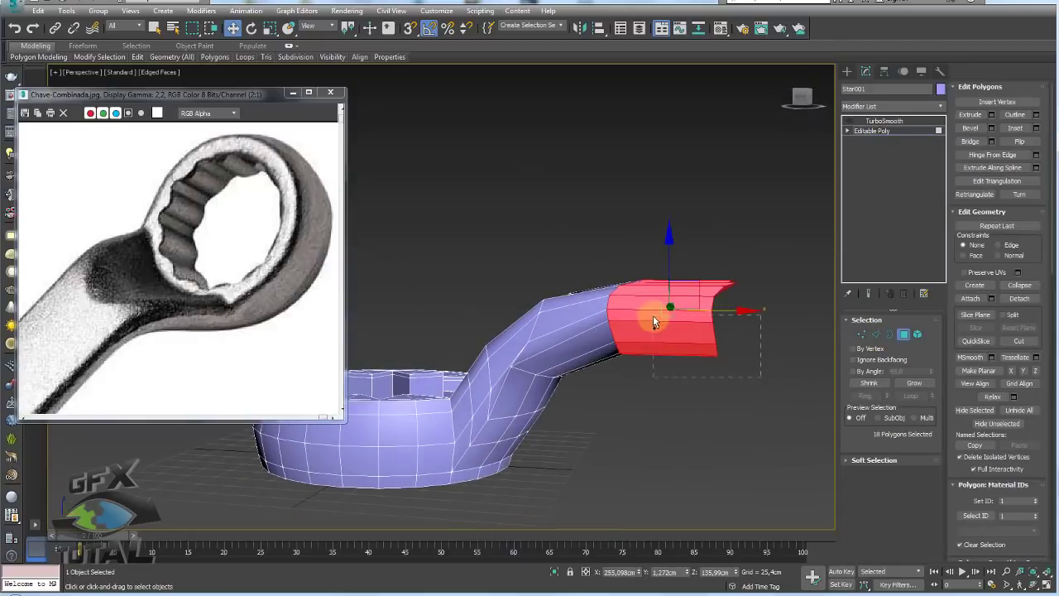
{"action": "mouse_move", "coordinate": [769, 343]}
{"action": "middle_mouse_down", "text": "alt"}
{"action": "mouse_move", "coordinate": [720, 343]}
{"action": "mouse_move", "coordinate": [744, 355]}
{"action": "middle_mouse_up", "text": "alt"}
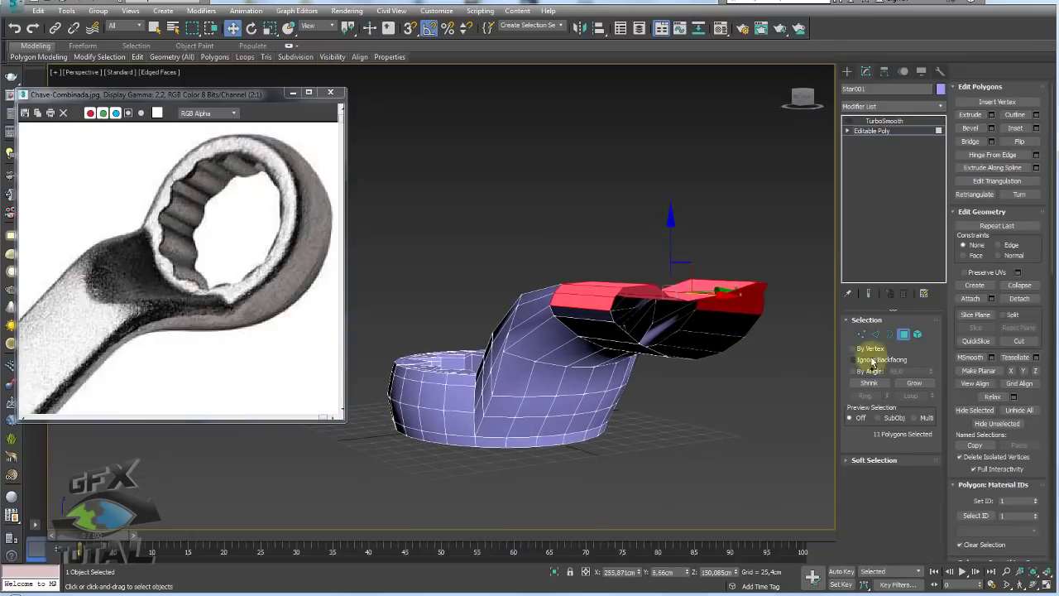
{"action": "left_click", "coordinate": [596, 308], "text": "alt"}
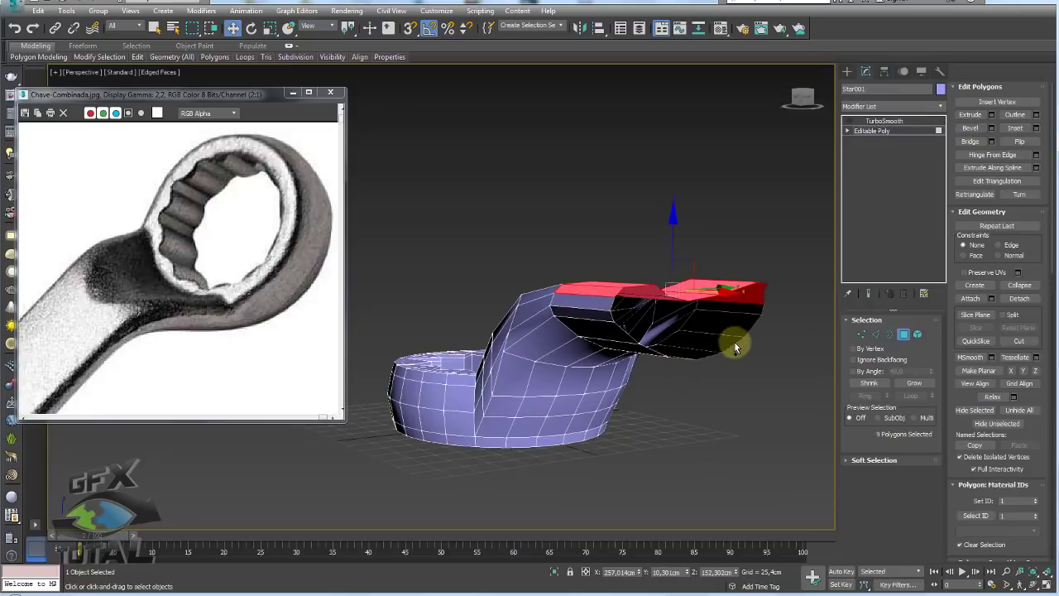
{"action": "middle_click_drag", "start_coordinate": [736, 342], "coordinate": [782, 334], "text": "alt"}
{"action": "mouse_move", "coordinate": [757, 300]}
{"action": "middle_mouse_down", "text": "alt"}
{"action": "mouse_move", "coordinate": [773, 326]}
{"action": "mouse_move", "coordinate": [761, 328]}
{"action": "mouse_move", "coordinate": [761, 295]}
{"action": "middle_mouse_up", "text": "alt"}
{"action": "middle_click_drag", "start_coordinate": [563, 303], "coordinate": [605, 359], "text": "alt"}
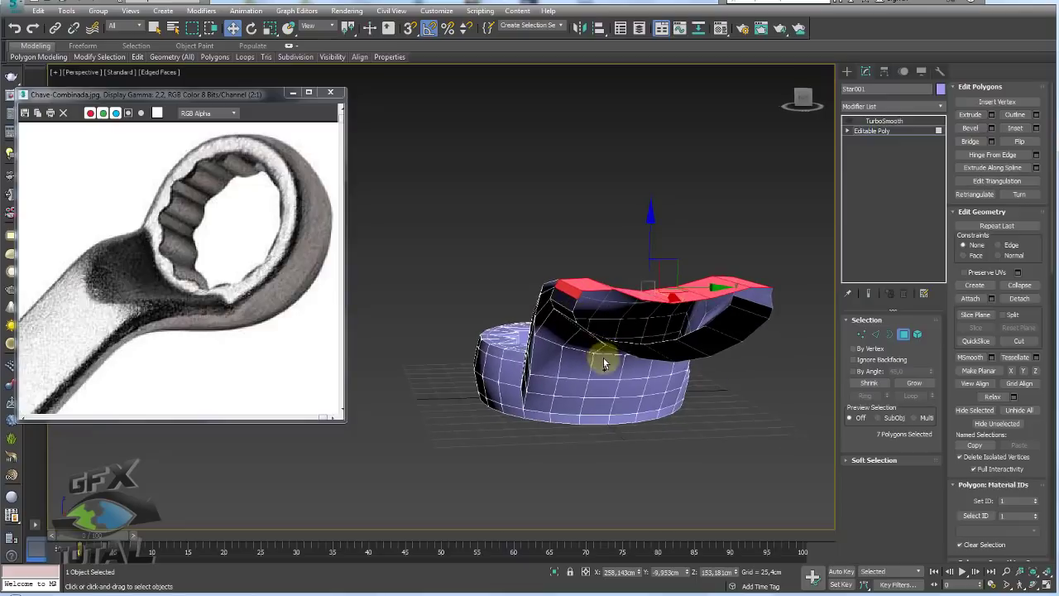
{"action": "left_click", "coordinate": [560, 312], "text": "alt"}
Scale the tip's top faces flat into a level plane
{"action": "key", "text": "r"}
{"action": "left_click_drag", "start_coordinate": [669, 208], "coordinate": [669, 259]}
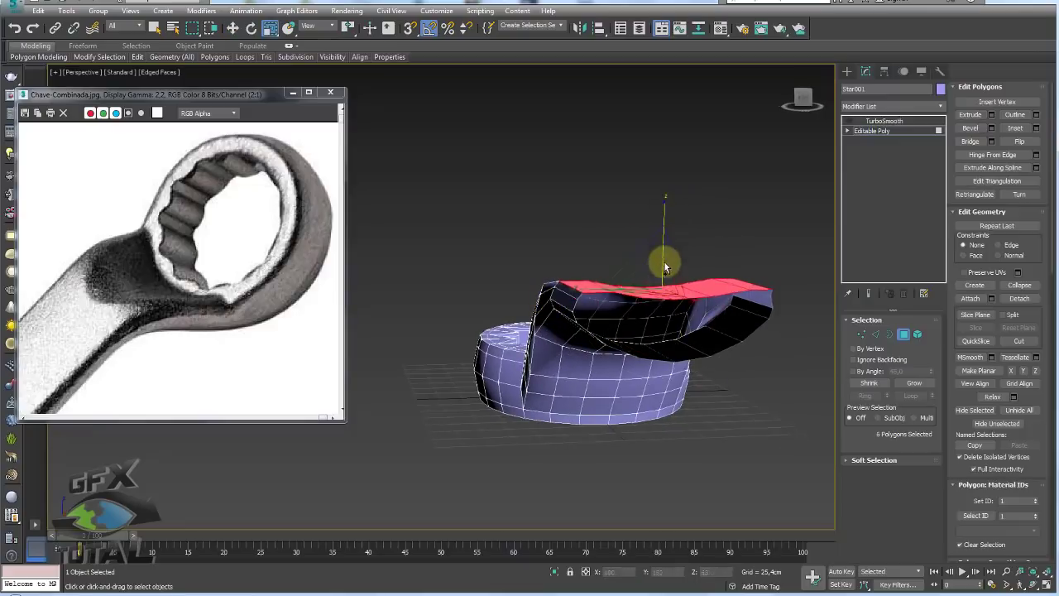
{"action": "key", "text": "w"}
{"action": "middle_click_drag", "start_coordinate": [655, 252], "coordinate": [745, 312], "text": "alt"}
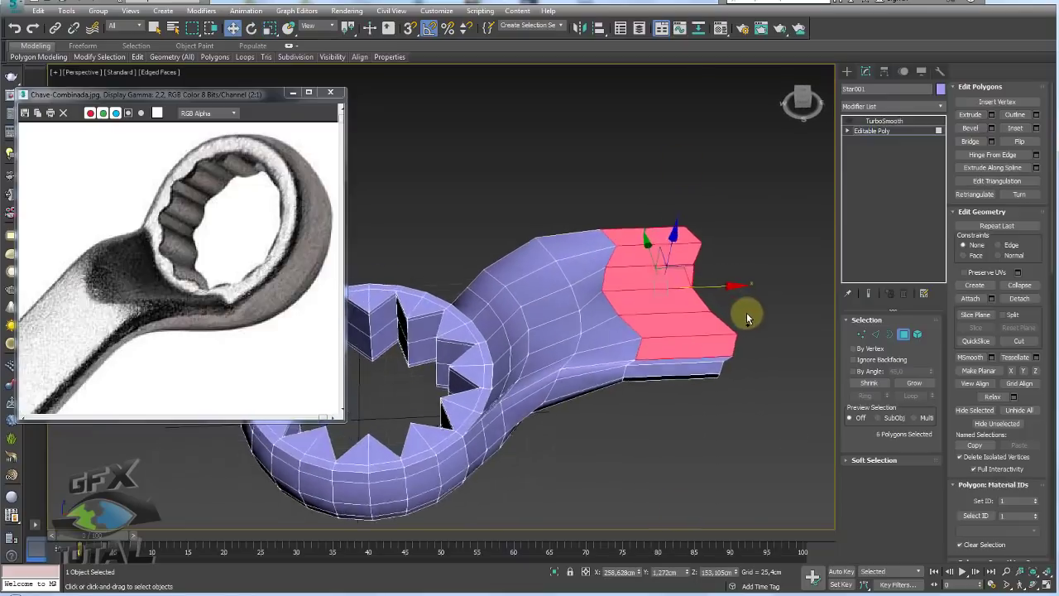
{"action": "scroll", "coordinate": [745, 312], "scroll_direction": "up", "scroll_amount": 3}
Push three vertices on the neck's top outward
{"action": "left_click", "coordinate": [862, 333]}
{"action": "left_click", "coordinate": [581, 289]}
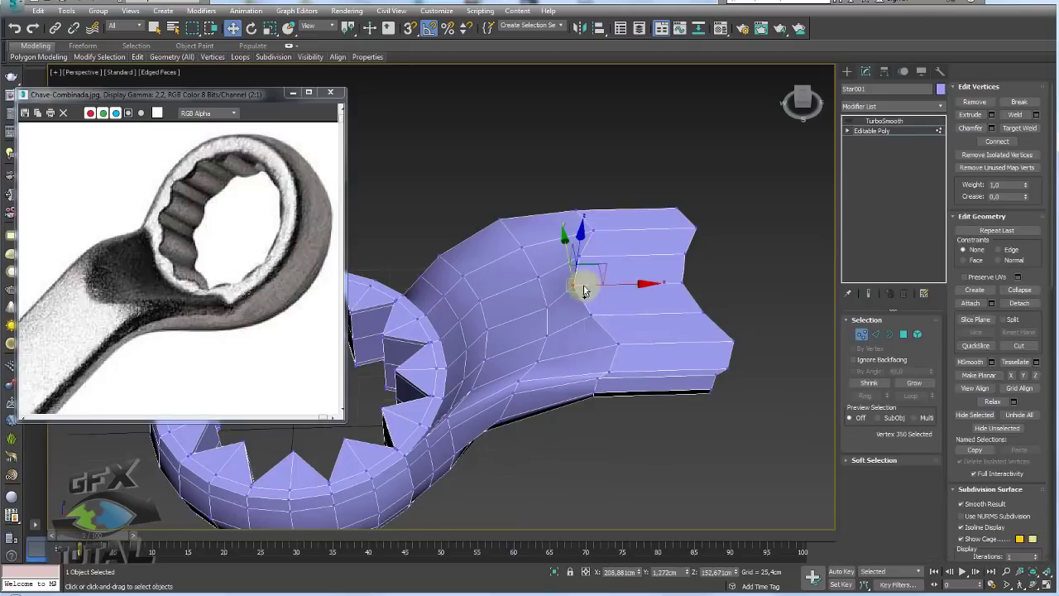
{"action": "left_click", "coordinate": [590, 313], "text": "ctrl"}
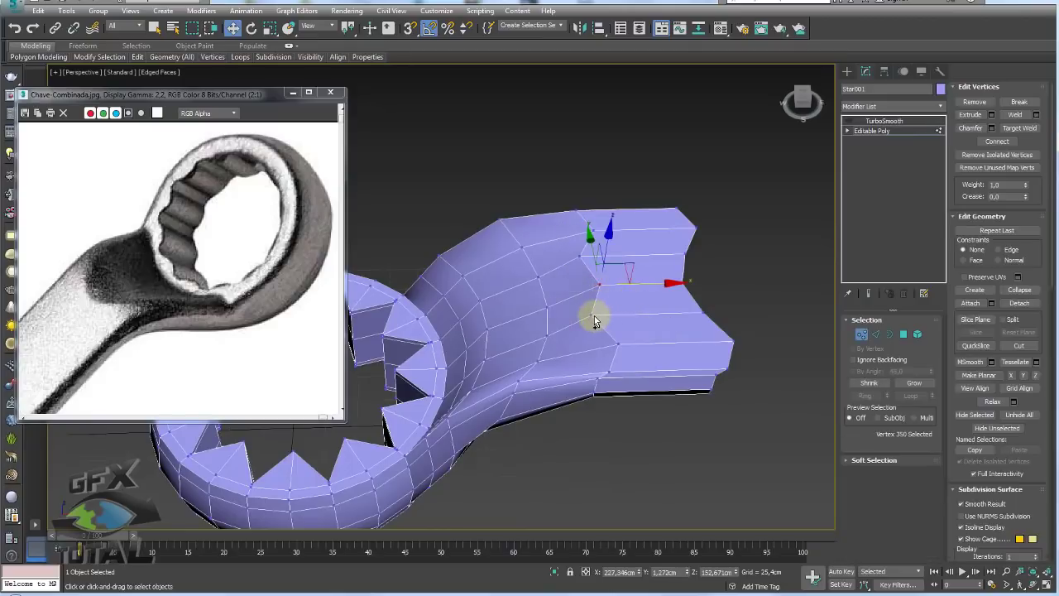
{"action": "left_click", "coordinate": [579, 262], "text": "ctrl"}
{"action": "left_click_drag", "start_coordinate": [630, 286], "coordinate": [728, 284]}
{"action": "mouse_move", "coordinate": [728, 284]}
{"action": "middle_mouse_down", "text": "alt"}
{"action": "mouse_move", "coordinate": [699, 281]}
{"action": "mouse_move", "coordinate": [686, 260]}
{"action": "mouse_move", "coordinate": [703, 273]}
{"action": "middle_mouse_up", "text": "alt"}
Select the jaw end's open border with Scale active, then expand the Soft Selection rollout
{"action": "left_click", "coordinate": [889, 334]}
{"action": "left_click_drag", "start_coordinate": [766, 290], "coordinate": [672, 221]}
{"action": "key", "text": "e"}
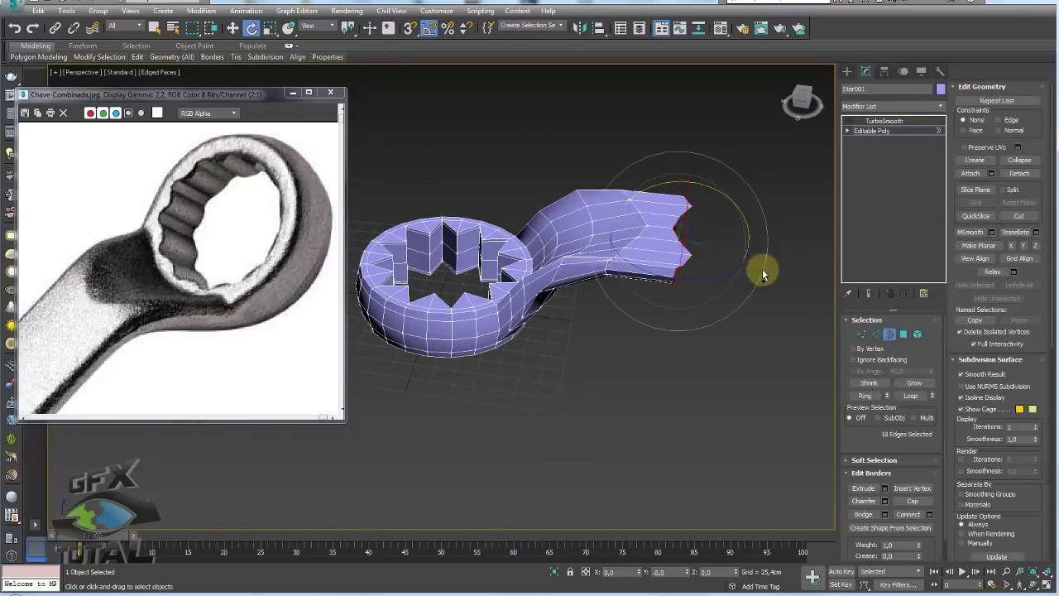
{"action": "key", "text": "r"}
{"action": "mouse_move", "coordinate": [713, 203]}
{"action": "middle_mouse_down", "text": "alt"}
{"action": "mouse_move", "coordinate": [695, 359]}
{"action": "mouse_move", "coordinate": [686, 352]}
{"action": "middle_mouse_up", "text": "alt"}
{"action": "scroll", "coordinate": [626, 324], "scroll_direction": "up", "scroll_amount": 3}
{"action": "scroll", "coordinate": [626, 323], "scroll_direction": "down", "scroll_amount": 3}
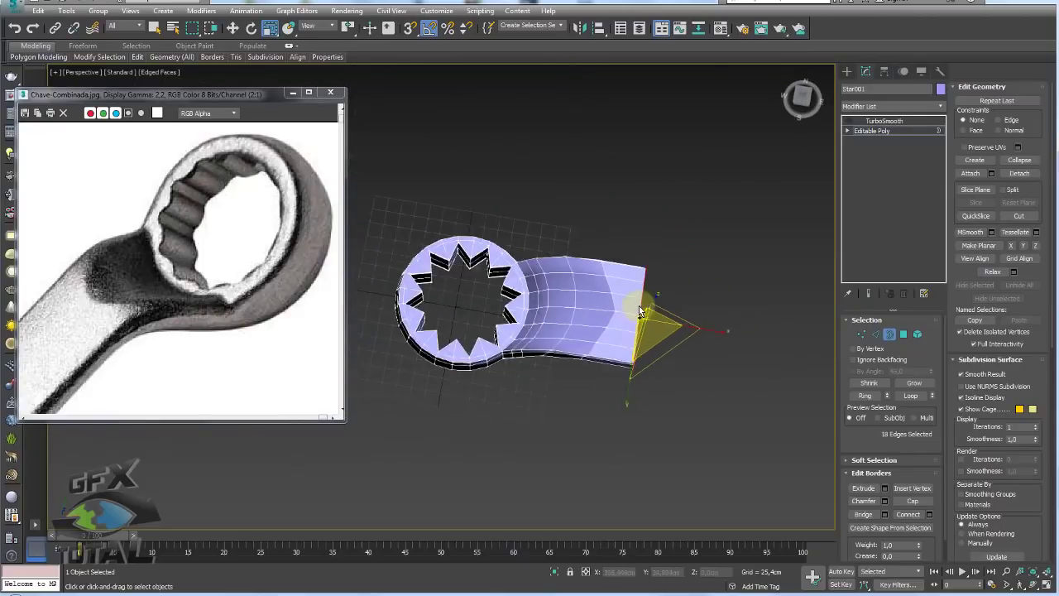
{"action": "middle_click_drag", "start_coordinate": [638, 302], "coordinate": [621, 324], "text": "alt"}
{"action": "scroll", "coordinate": [621, 323], "scroll_direction": "up", "scroll_amount": 3}
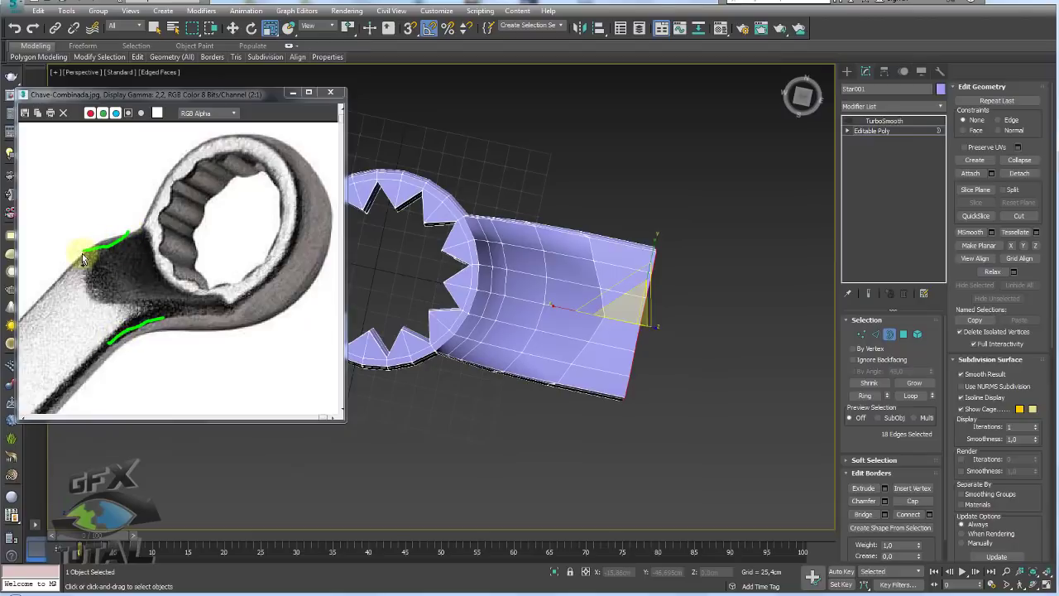
{"action": "middle_click_drag", "start_coordinate": [637, 316], "coordinate": [638, 300], "text": "alt"}
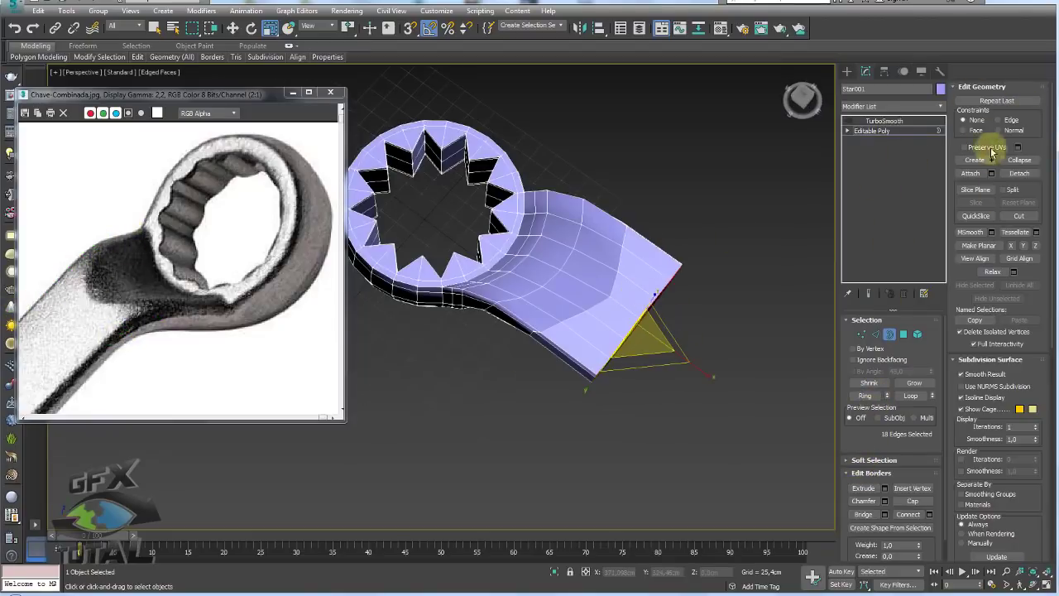
{"action": "left_click", "coordinate": [868, 460]}
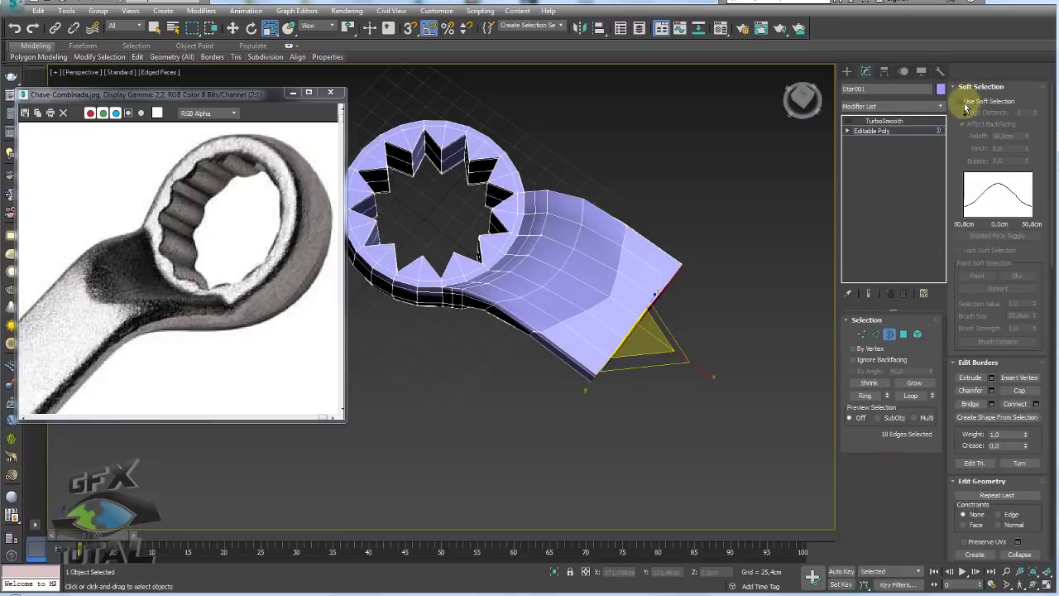
Taper the jaw-end border by scaling it with a widened soft-selection falloff
{"action": "left_click", "coordinate": [962, 102]}
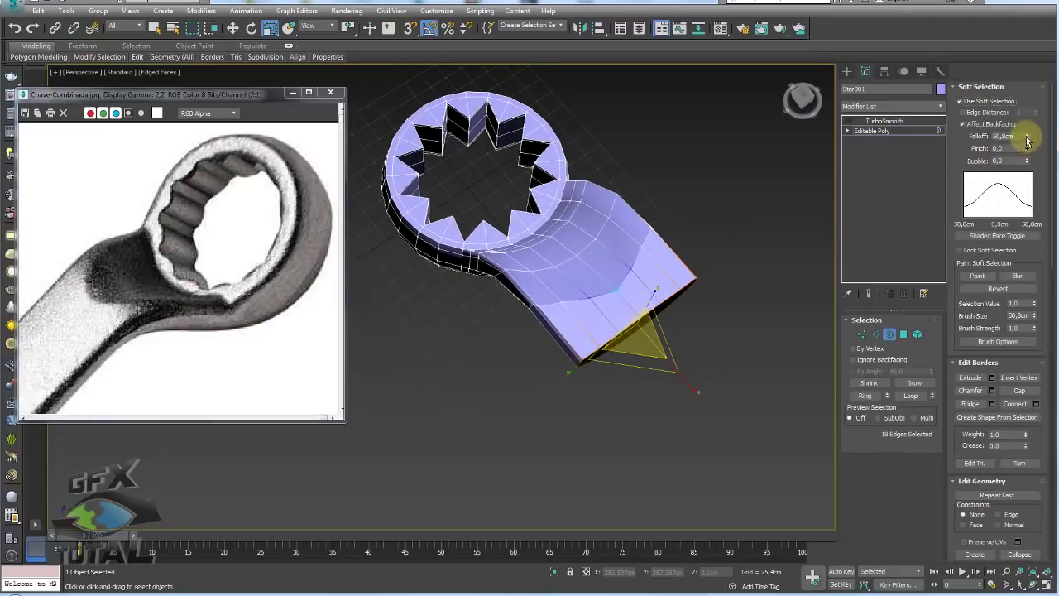
{"action": "left_click_drag", "start_coordinate": [1027, 141], "coordinate": [1031, 95]}
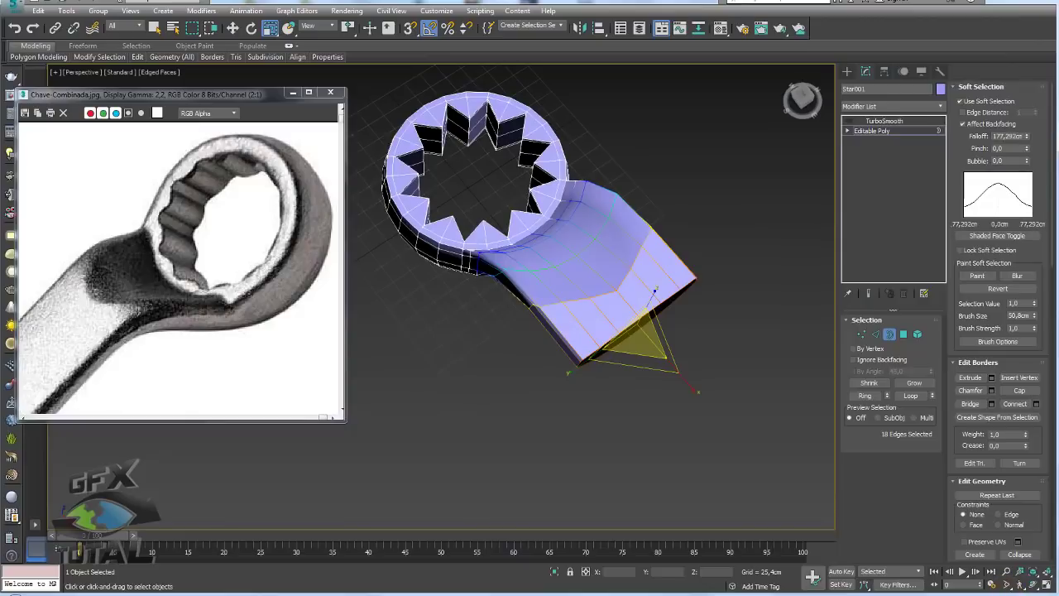
{"action": "key", "text": "r"}
{"action": "left_click_drag", "start_coordinate": [567, 372], "coordinate": [589, 372]}
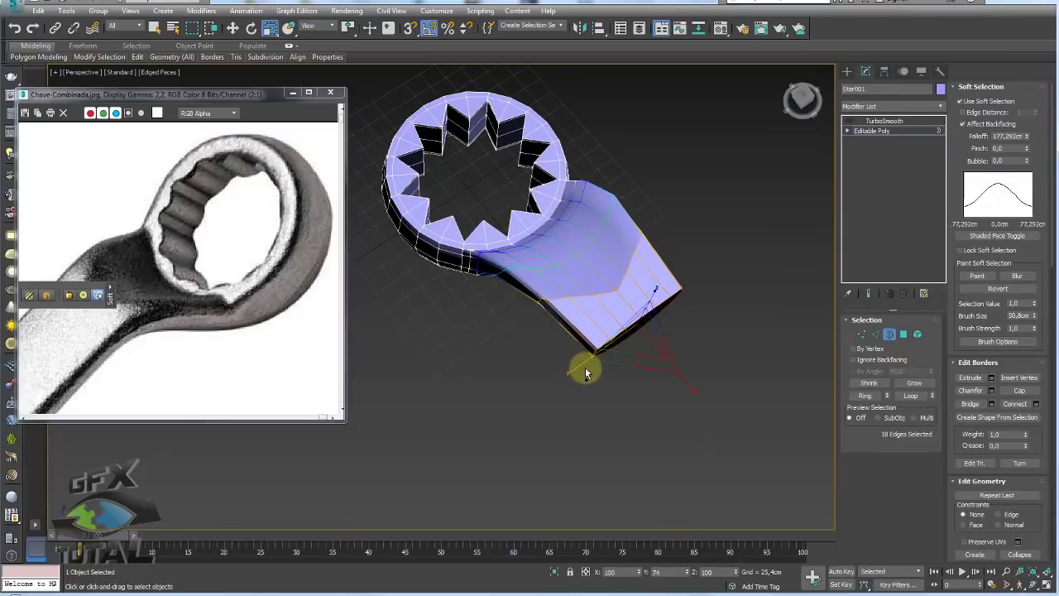
{"action": "mouse_move", "coordinate": [590, 372]}
{"action": "middle_mouse_down", "text": "alt"}
{"action": "mouse_move", "coordinate": [671, 353]}
{"action": "mouse_move", "coordinate": [968, 137]}
{"action": "middle_mouse_up", "text": "alt"}
With soft selection off, select the lower end edges and move them up to taper the neck tip
{"action": "left_click", "coordinate": [961, 100]}
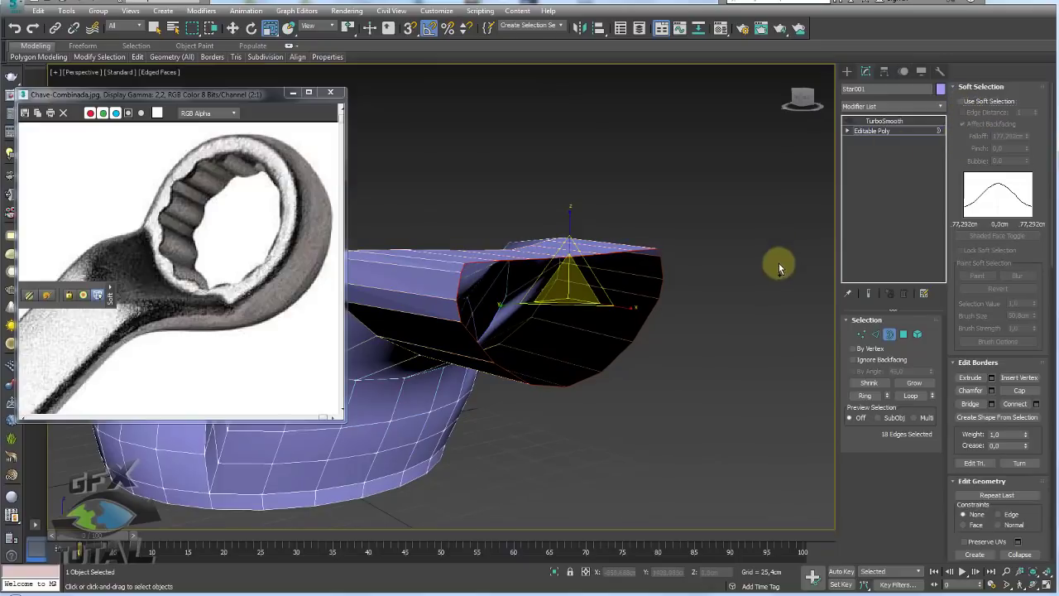
{"action": "mouse_move", "coordinate": [781, 259]}
{"action": "middle_mouse_down", "text": "alt"}
{"action": "mouse_move", "coordinate": [634, 402]}
{"action": "mouse_move", "coordinate": [678, 348]}
{"action": "mouse_move", "coordinate": [688, 357]}
{"action": "middle_mouse_up", "text": "alt"}
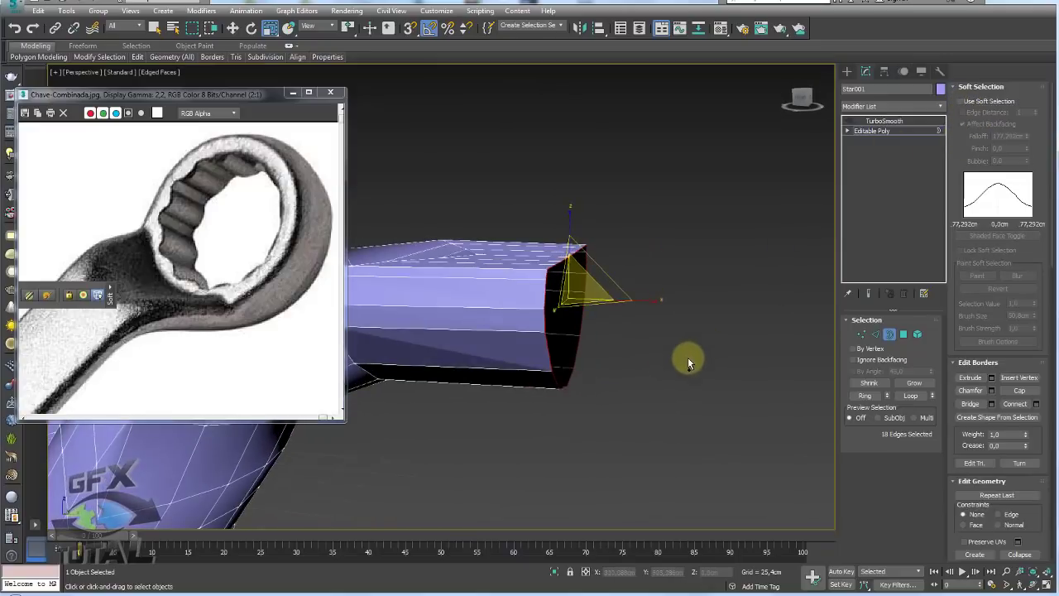
{"action": "left_click", "coordinate": [876, 333]}
{"action": "middle_click_drag", "start_coordinate": [650, 243], "coordinate": [700, 239], "text": "alt"}
{"action": "left_click_drag", "start_coordinate": [722, 224], "coordinate": [491, 308]}
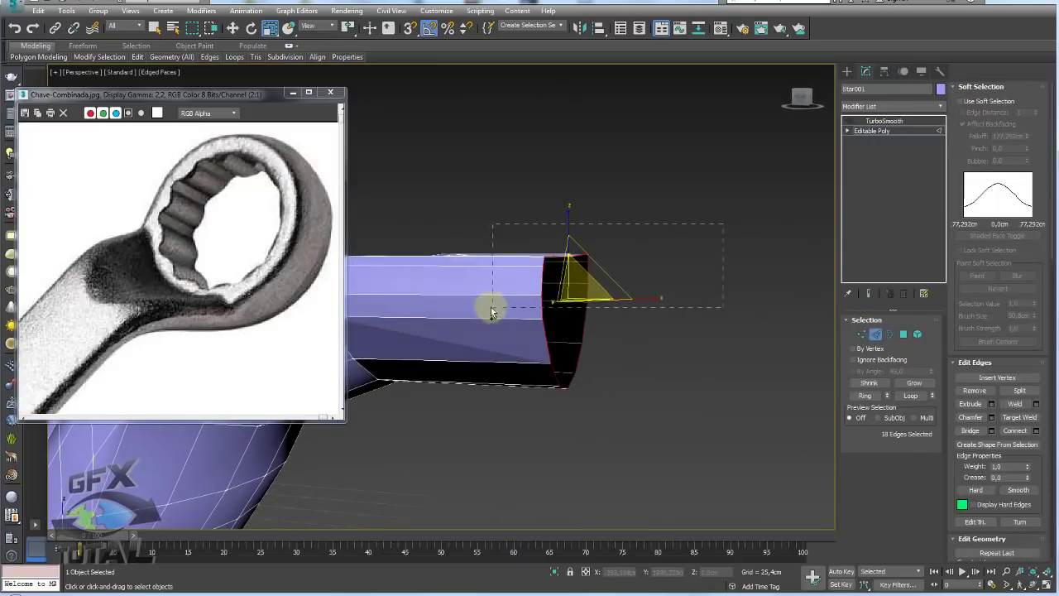
{"action": "middle_click_drag", "start_coordinate": [590, 248], "coordinate": [598, 232], "text": "alt"}
{"action": "left_click_drag", "start_coordinate": [579, 161], "coordinate": [491, 295]}
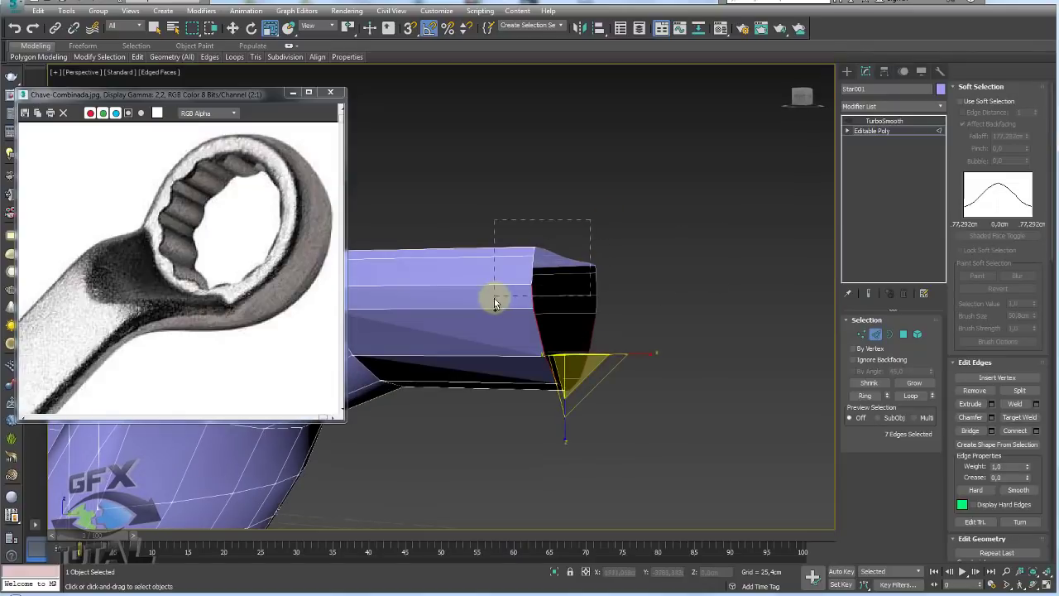
{"action": "middle_click_drag", "start_coordinate": [492, 295], "coordinate": [575, 330], "text": "alt"}
{"action": "middle_click_drag", "start_coordinate": [570, 447], "coordinate": [570, 353], "text": "alt"}
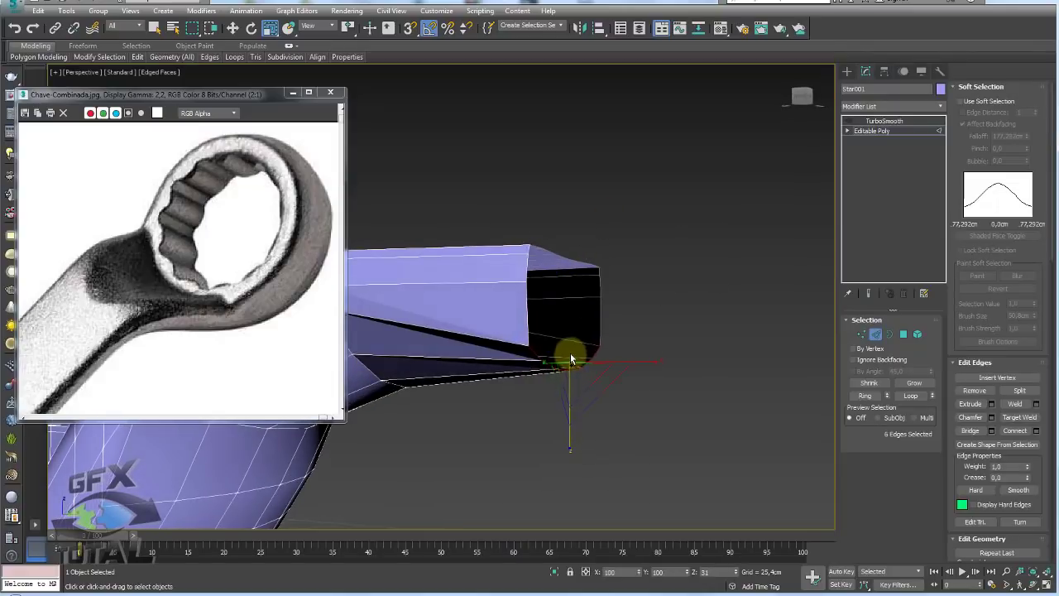
{"action": "key", "text": "w"}
{"action": "mouse_move", "coordinate": [569, 317]}
{"action": "middle_mouse_down", "text": "alt"}
{"action": "mouse_move", "coordinate": [570, 281]}
{"action": "mouse_move", "coordinate": [606, 333]}
{"action": "mouse_move", "coordinate": [567, 324]}
{"action": "mouse_move", "coordinate": [584, 355]}
{"action": "middle_mouse_up", "text": "alt"}
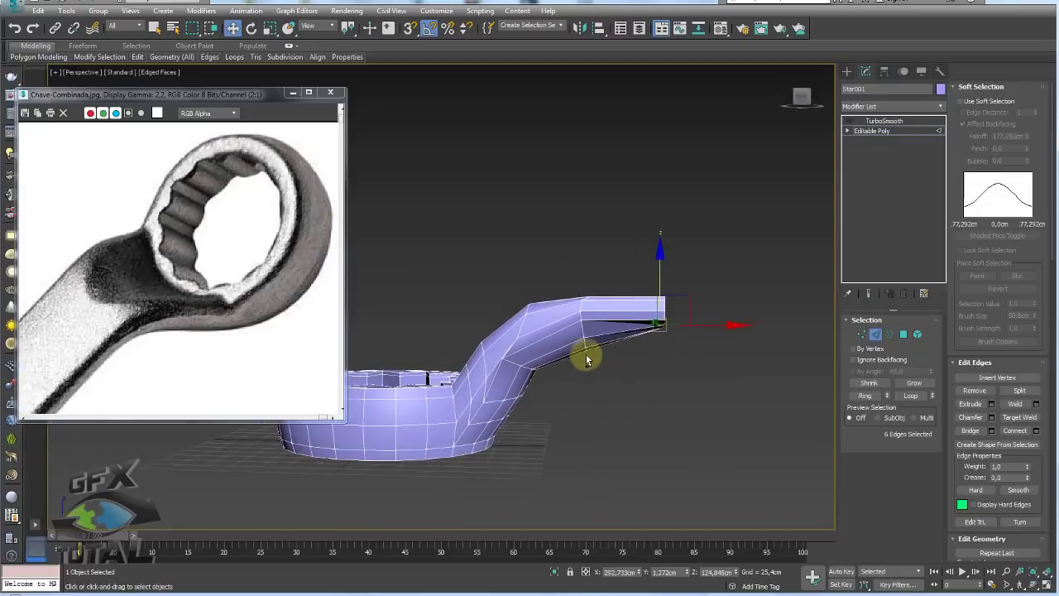
{"action": "left_click", "coordinate": [861, 334]}
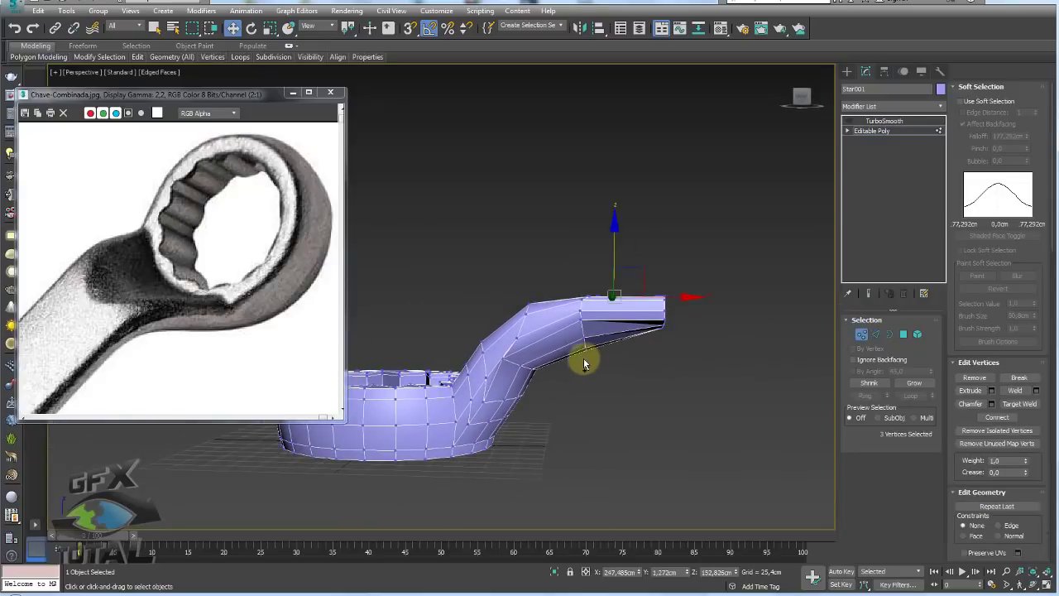
In the Front wireframe view, nudge the neck's bend vertices slightly upward
{"action": "key", "text": "f"}
{"action": "key", "text": "F3"}
{"action": "scroll", "coordinate": [598, 331], "scroll_direction": "up", "scroll_amount": 3}
{"action": "scroll", "coordinate": [615, 315], "scroll_direction": "up", "scroll_amount": 3}
{"action": "mouse_move", "coordinate": [556, 243]}
{"action": "left_mouse_down"}
{"action": "mouse_move", "coordinate": [624, 222]}
{"action": "mouse_move", "coordinate": [498, 268]}
{"action": "left_mouse_up"}
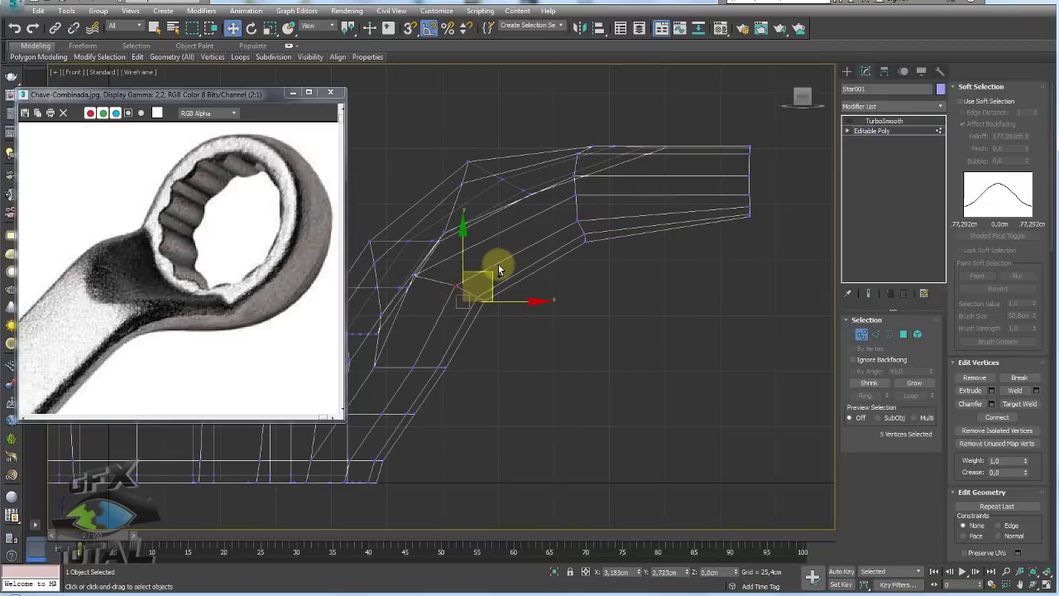
{"action": "middle_click_drag", "start_coordinate": [591, 253], "coordinate": [585, 279]}
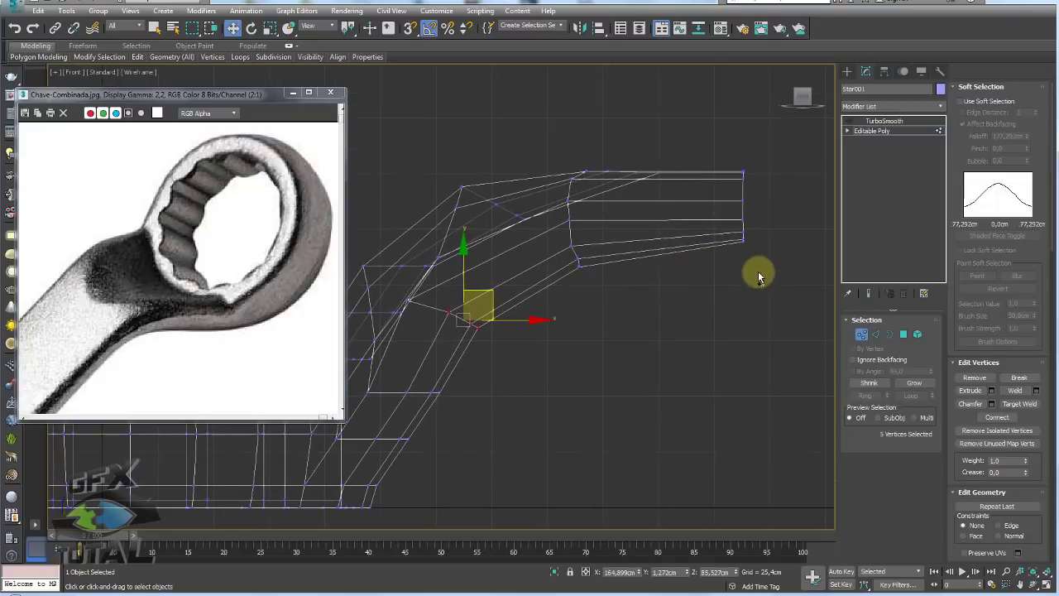
Scale the handle's right-end vertices vertically so the end flares taller
{"action": "mouse_move", "coordinate": [758, 270]}
{"action": "left_mouse_down"}
{"action": "mouse_move", "coordinate": [706, 124]}
{"action": "mouse_move", "coordinate": [745, 113]}
{"action": "left_mouse_up"}
{"action": "key", "text": "r"}
{"action": "left_click", "coordinate": [872, 131]}
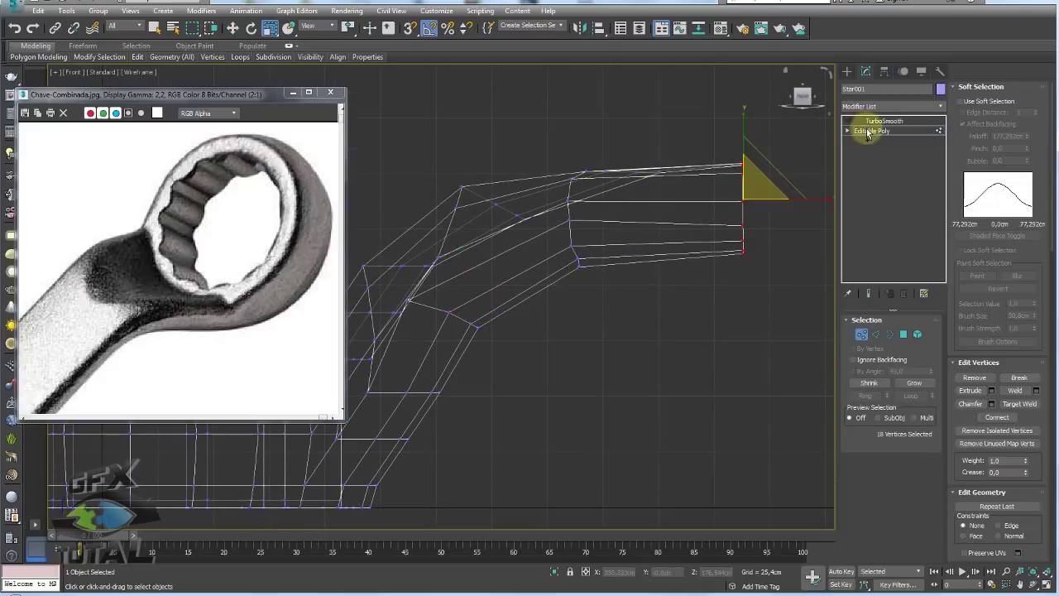
{"action": "key", "text": "p"}
{"action": "mouse_move", "coordinate": [694, 239]}
{"action": "middle_mouse_down", "text": "alt"}
{"action": "mouse_move", "coordinate": [695, 307]}
{"action": "mouse_move", "coordinate": [670, 334]}
{"action": "mouse_move", "coordinate": [538, 296]}
{"action": "mouse_move", "coordinate": [521, 333]}
{"action": "mouse_move", "coordinate": [226, 208]}
{"action": "middle_mouse_up", "text": "alt"}
{"action": "mouse_move", "coordinate": [578, 302]}
{"action": "middle_mouse_down", "text": "alt"}
{"action": "mouse_move", "coordinate": [651, 256]}
{"action": "mouse_move", "coordinate": [671, 269]}
{"action": "middle_mouse_up", "text": "alt"}
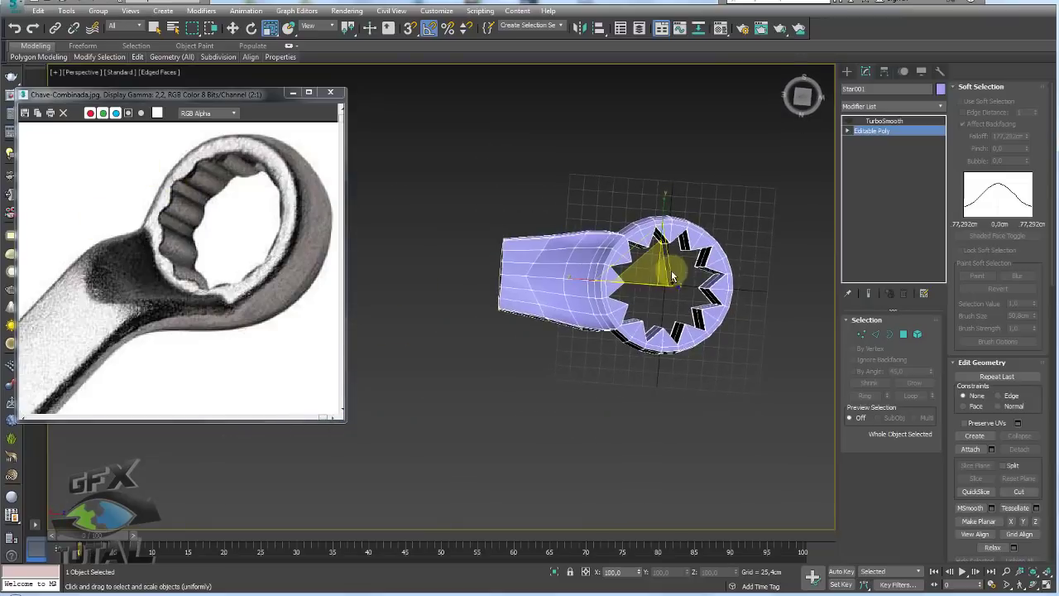
Shift-drag the handle-end open border outward to extend the handle
{"action": "left_click", "coordinate": [889, 333]}
{"action": "left_click", "coordinate": [533, 237]}
{"action": "left_click_drag", "start_coordinate": [532, 234], "coordinate": [521, 191], "text": "shift"}
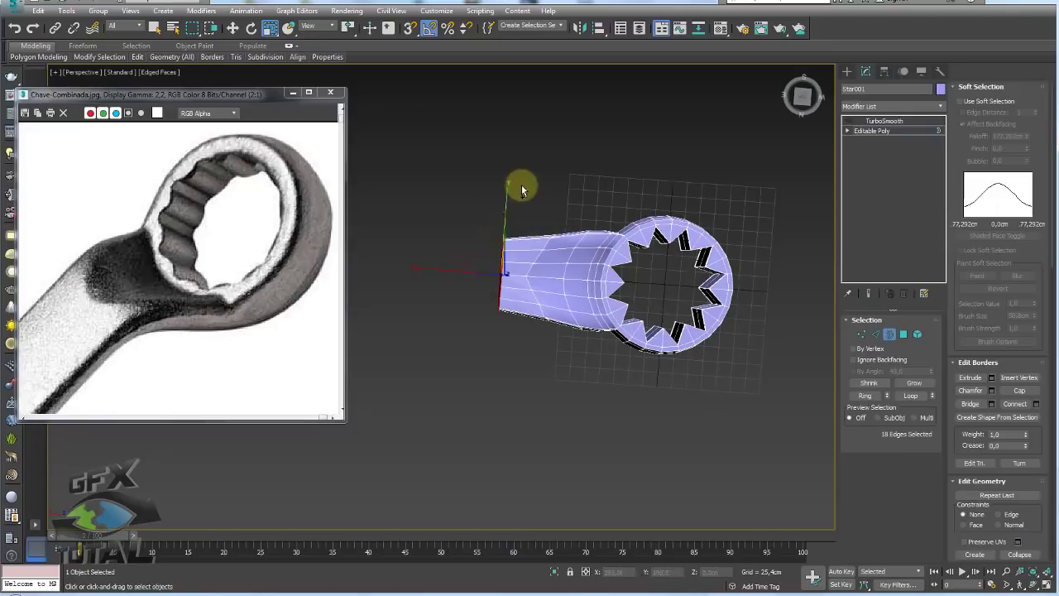
{"action": "left_click", "coordinate": [873, 138]}
Zoom and orbit to inspect the open-end jaw in the reference photo
{"action": "middle_click_drag", "start_coordinate": [674, 229], "coordinate": [555, 170], "text": "alt"}
{"action": "scroll", "coordinate": [506, 170], "scroll_direction": "down", "scroll_amount": 5}
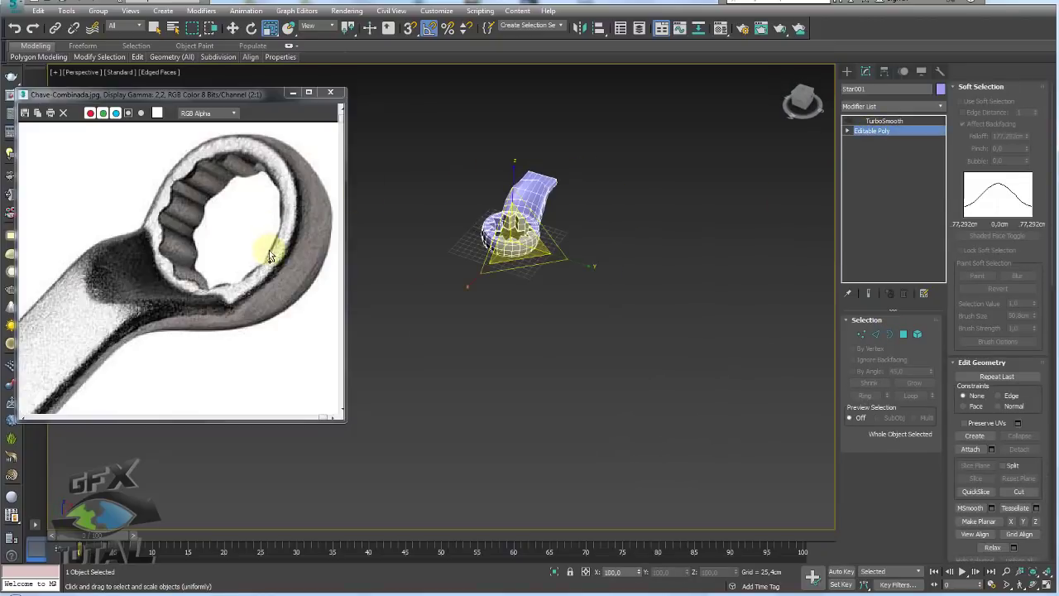
{"action": "scroll", "coordinate": [199, 309], "scroll_direction": "down", "scroll_amount": 3}
{"action": "scroll", "coordinate": [139, 328], "scroll_direction": "up", "scroll_amount": 2}
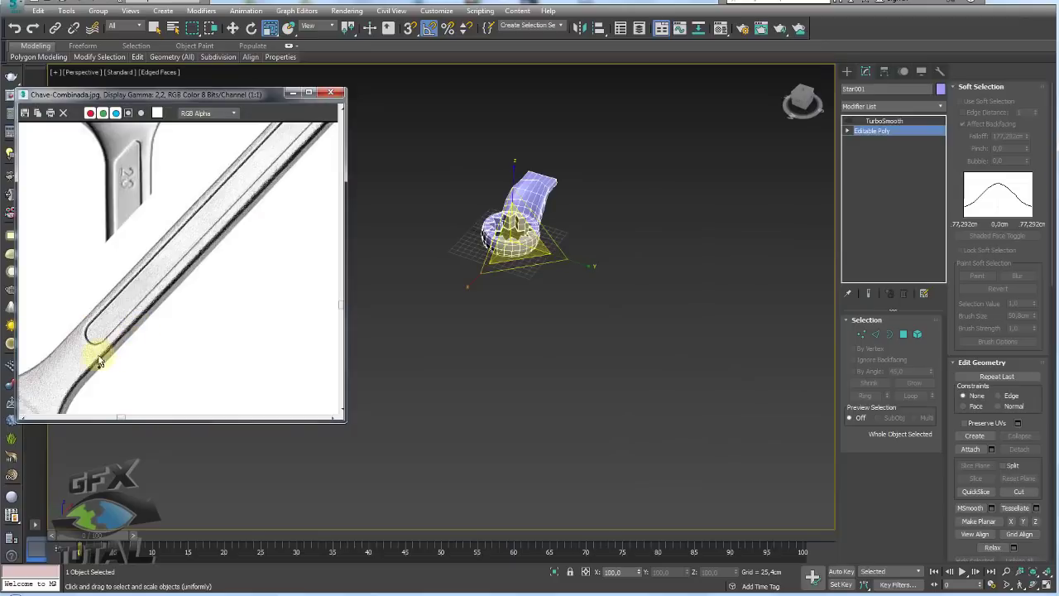
{"action": "scroll", "coordinate": [173, 256], "scroll_direction": "down", "scroll_amount": 3}
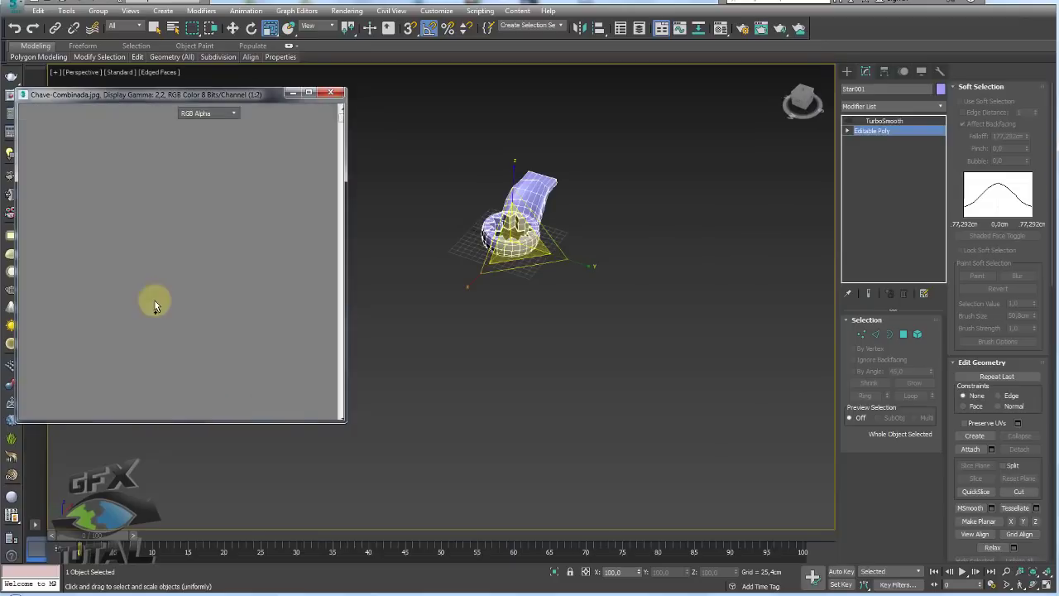
{"action": "scroll", "coordinate": [156, 301], "scroll_direction": "up", "scroll_amount": 2}
{"action": "scroll", "coordinate": [123, 319], "scroll_direction": "up", "scroll_amount": 2}
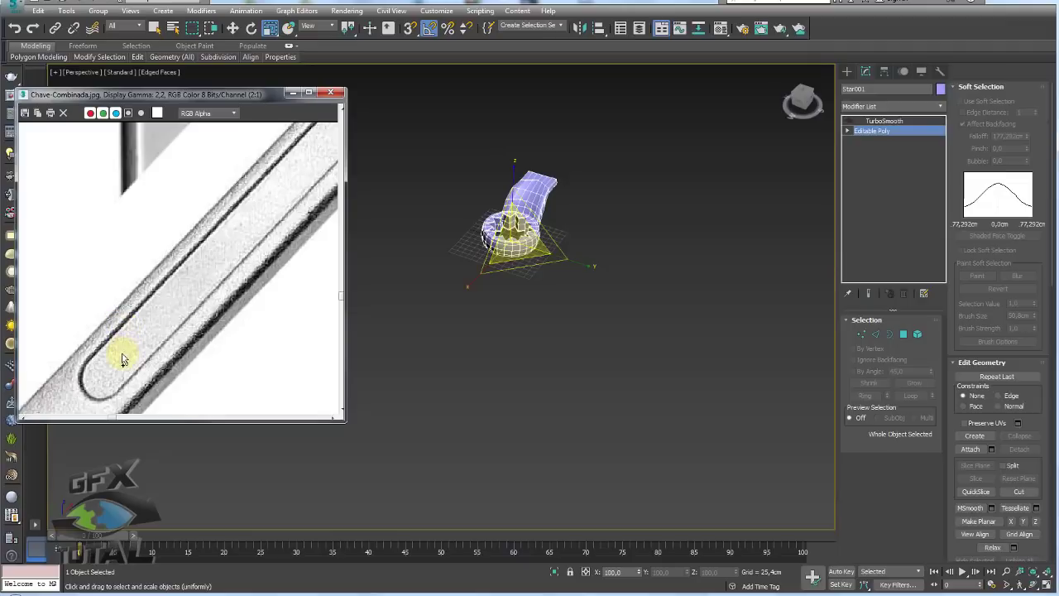
{"action": "scroll", "coordinate": [217, 171], "scroll_direction": "down", "scroll_amount": 2}
{"action": "scroll", "coordinate": [212, 259], "scroll_direction": "up", "scroll_amount": 2}
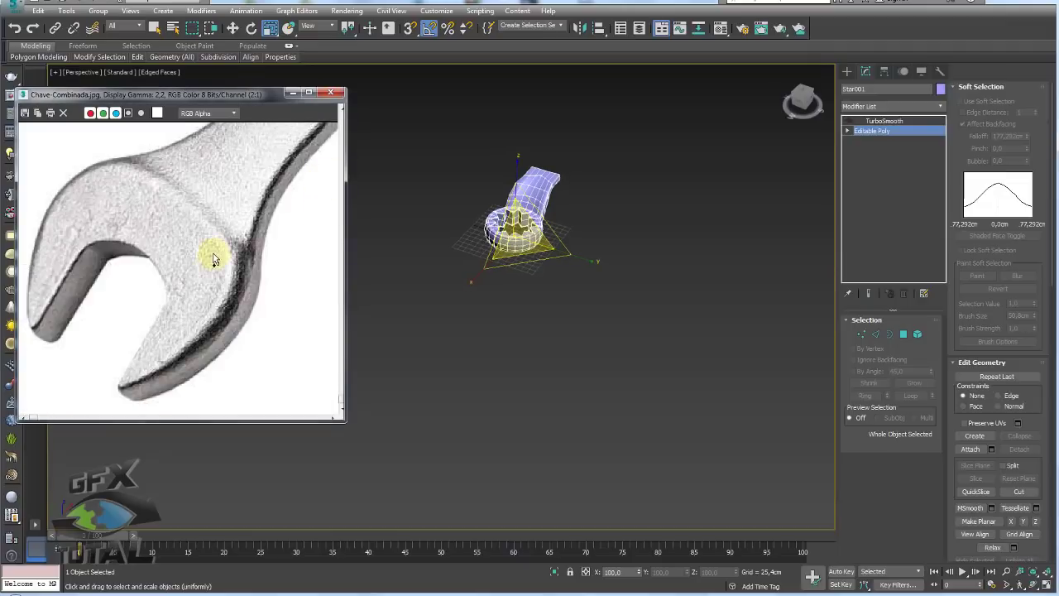
{"action": "middle_click_drag", "start_coordinate": [537, 344], "coordinate": [654, 315], "text": "alt"}
Draw a standard Plane and apply Chave-Combinada.jpg to it as a texture
{"action": "left_click", "coordinate": [846, 71]}
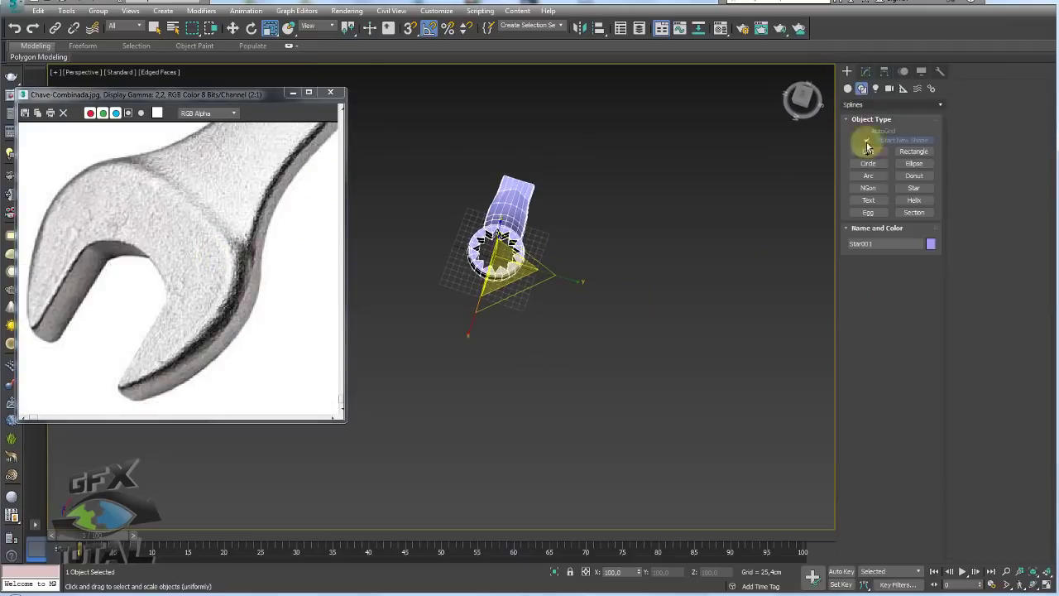
{"action": "left_click", "coordinate": [847, 87]}
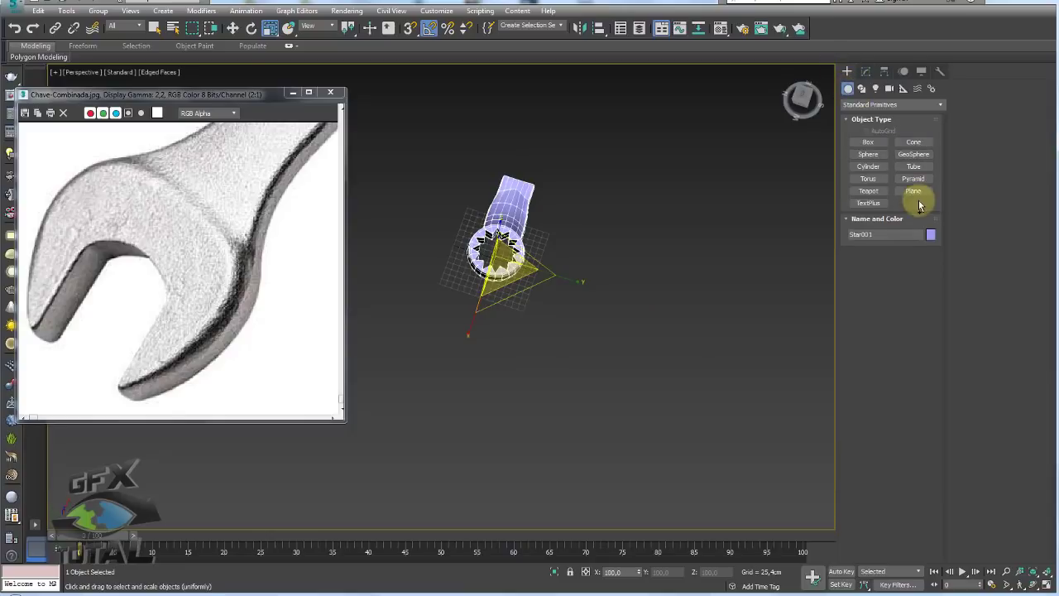
{"action": "left_click", "coordinate": [913, 191]}
{"action": "left_click_drag", "start_coordinate": [649, 257], "coordinate": [695, 324]}
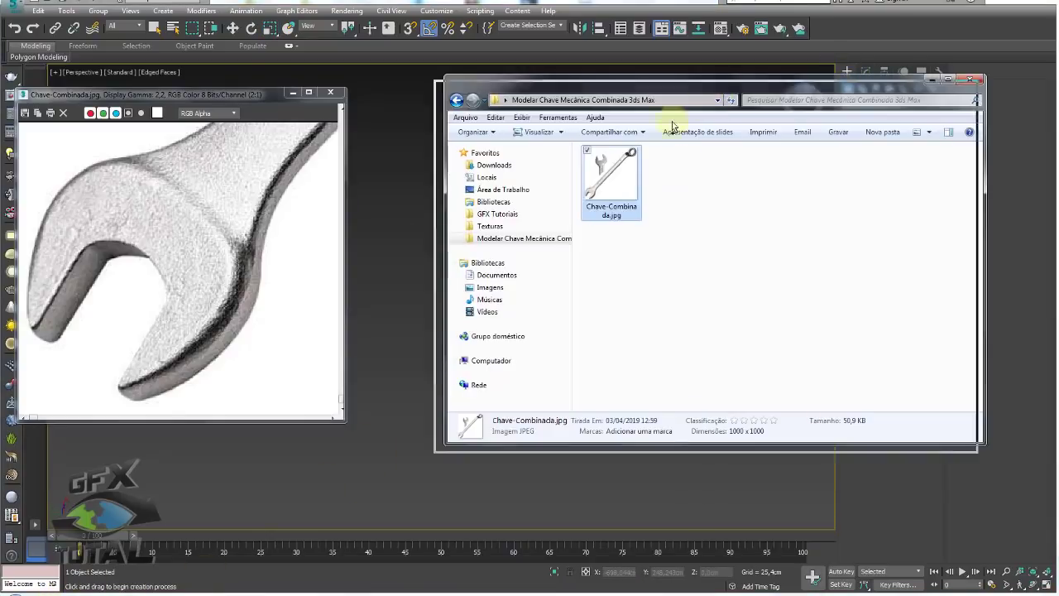
{"action": "left_click_drag", "start_coordinate": [709, 100], "coordinate": [356, 369]}
{"action": "left_click_drag", "start_coordinate": [256, 448], "coordinate": [602, 272]}
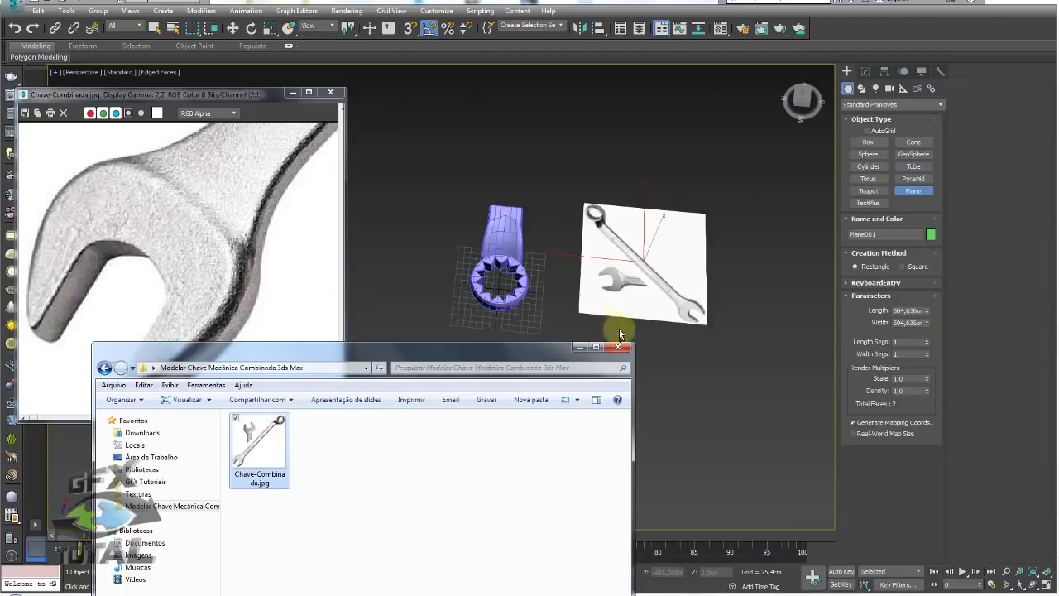
{"action": "left_click", "coordinate": [578, 350]}
In the top view, rotate the textured reference plane about -15° around Z
{"action": "scroll", "coordinate": [630, 332], "scroll_direction": "up", "scroll_amount": 2}
{"action": "scroll", "coordinate": [631, 332], "scroll_direction": "up", "scroll_amount": 3}
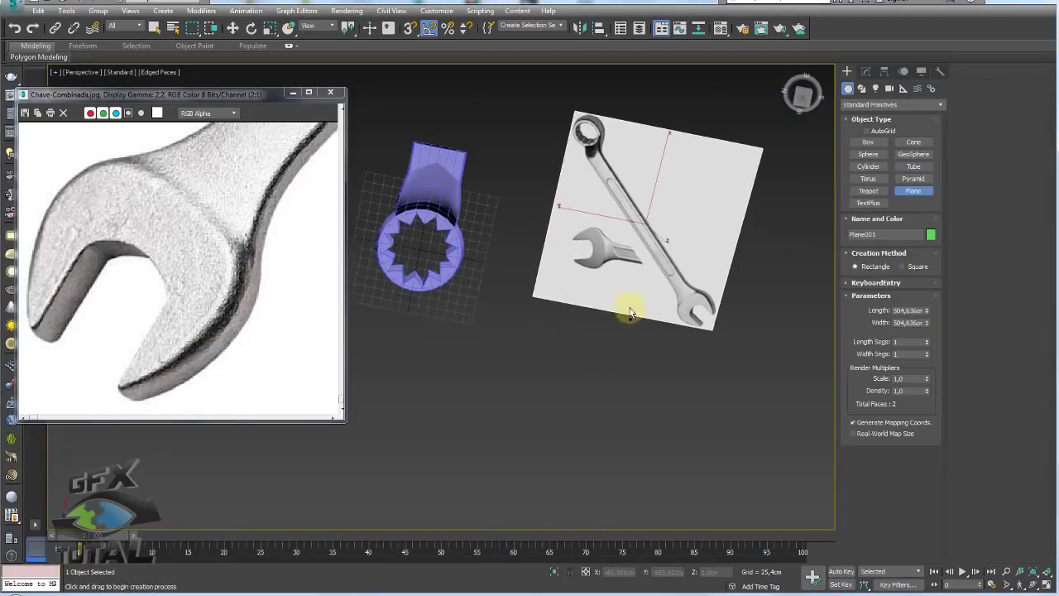
{"action": "scroll", "coordinate": [625, 298], "scroll_direction": "up", "scroll_amount": 3}
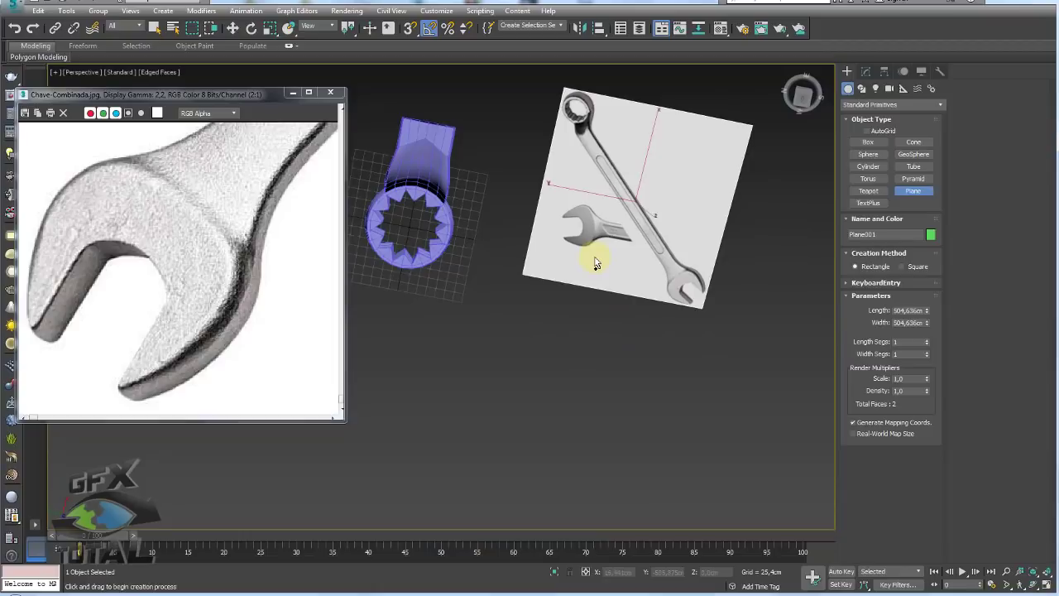
{"action": "key", "text": "t"}
{"action": "scroll", "coordinate": [610, 272], "scroll_direction": "down", "scroll_amount": 2}
{"action": "scroll", "coordinate": [587, 189], "scroll_direction": "down", "scroll_amount": 3}
{"action": "scroll", "coordinate": [616, 196], "scroll_direction": "up", "scroll_amount": 5}
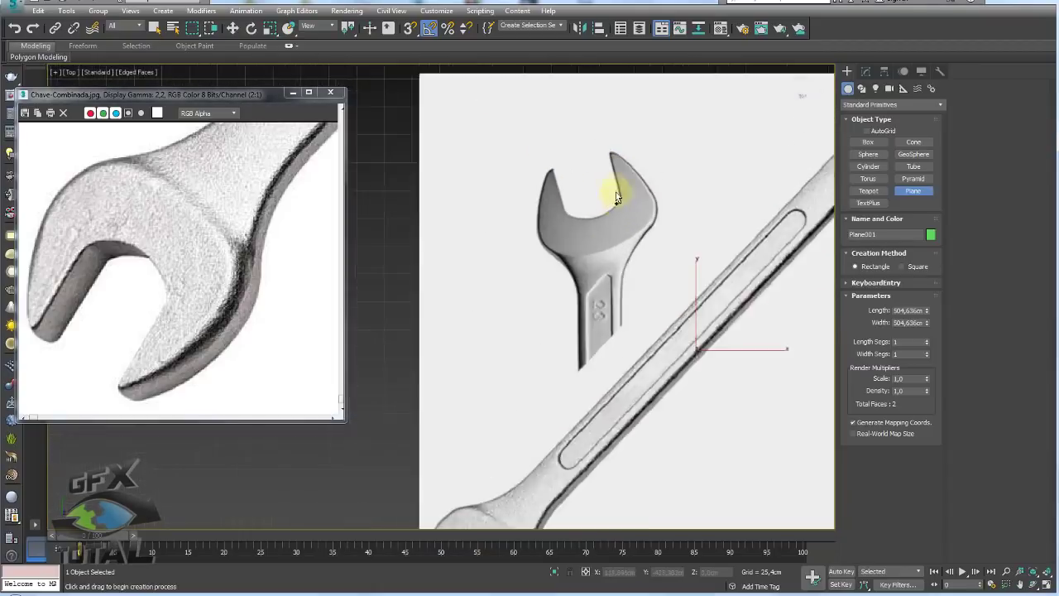
{"action": "scroll", "coordinate": [616, 196], "scroll_direction": "up", "scroll_amount": 1}
{"action": "scroll", "coordinate": [621, 231], "scroll_direction": "up", "scroll_amount": 2}
{"action": "scroll", "coordinate": [471, 164], "scroll_direction": "up", "scroll_amount": 2}
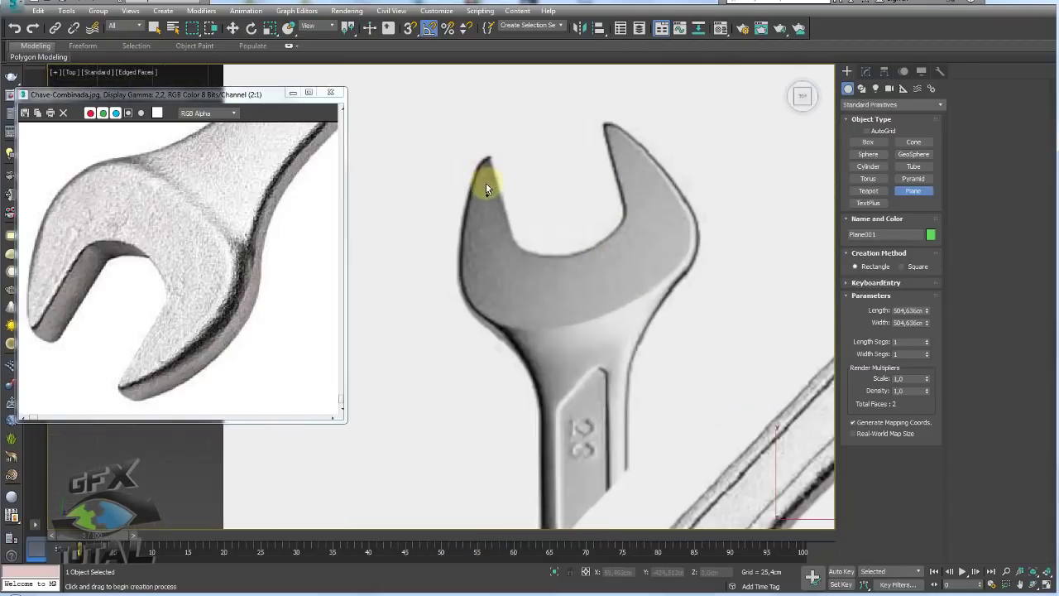
{"action": "scroll", "coordinate": [486, 183], "scroll_direction": "up", "scroll_amount": 1}
{"action": "scroll", "coordinate": [504, 207], "scroll_direction": "up", "scroll_amount": 2}
{"action": "scroll", "coordinate": [544, 240], "scroll_direction": "down", "scroll_amount": 2}
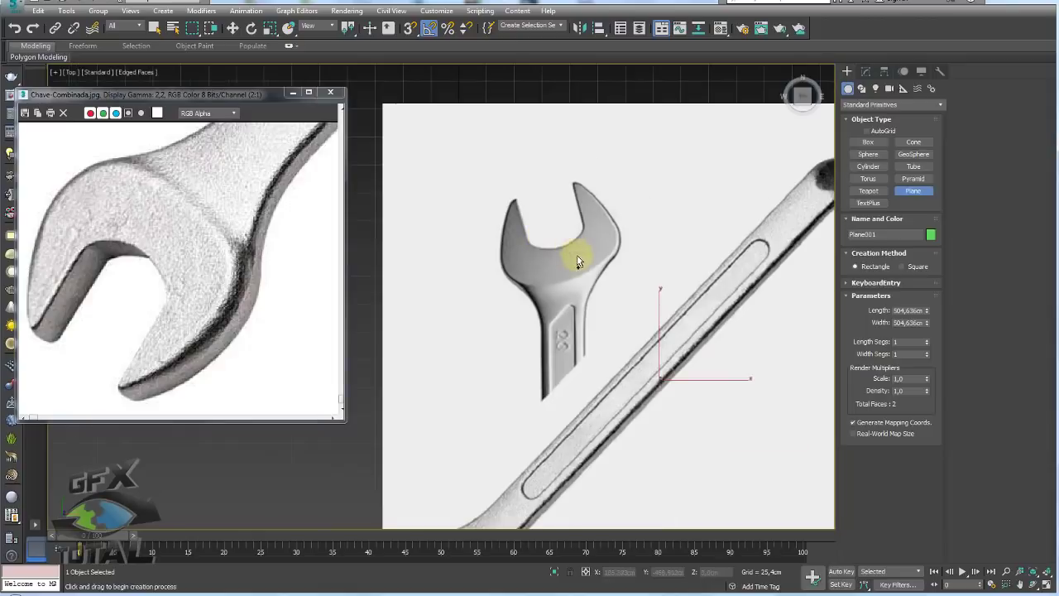
{"action": "scroll", "coordinate": [574, 248], "scroll_direction": "down", "scroll_amount": 1}
{"action": "scroll", "coordinate": [532, 289], "scroll_direction": "down", "scroll_amount": 3}
{"action": "key", "text": "r"}
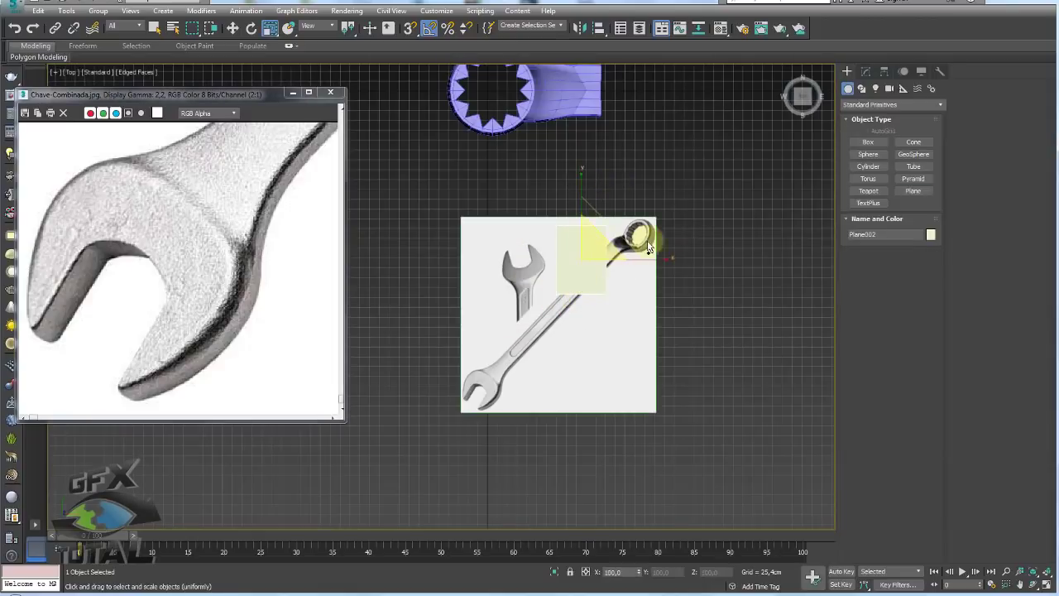
{"action": "key", "text": "ctrl+d"}
{"action": "scroll", "coordinate": [541, 272], "scroll_direction": "up", "scroll_amount": 2}
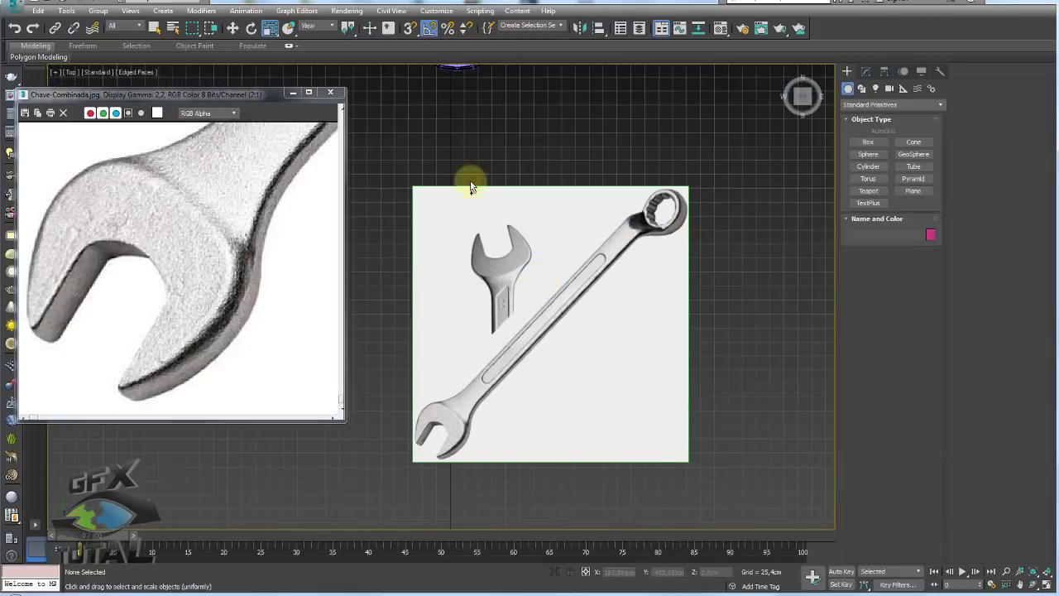
{"action": "left_click", "coordinate": [485, 227]}
{"action": "key", "text": "e"}
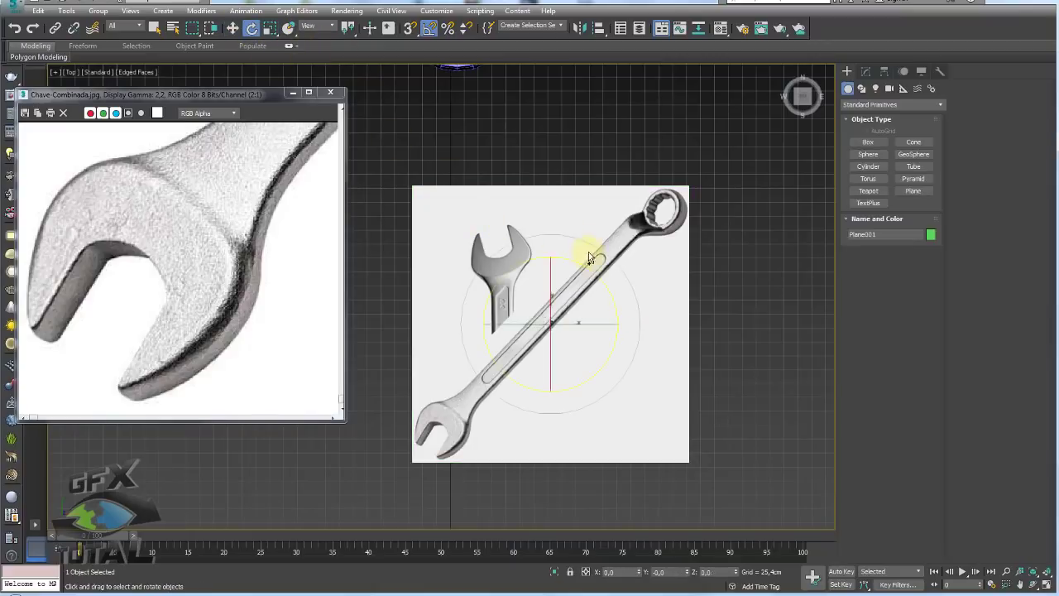
{"action": "left_click_drag", "start_coordinate": [590, 275], "coordinate": [595, 271]}
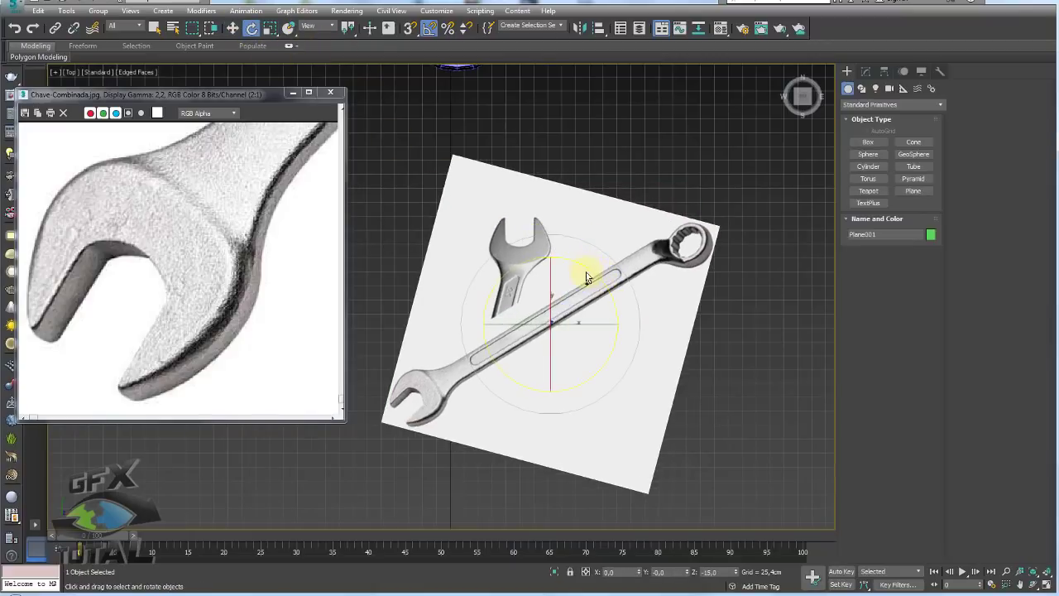
{"action": "scroll", "coordinate": [602, 284], "scroll_direction": "up", "scroll_amount": 4}
{"action": "scroll", "coordinate": [512, 231], "scroll_direction": "up", "scroll_amount": 3}
Draw a thin plane along the jaw tip, convert it to Editable Poly, and shape it into a trapezoid
{"action": "left_click", "coordinate": [913, 192]}
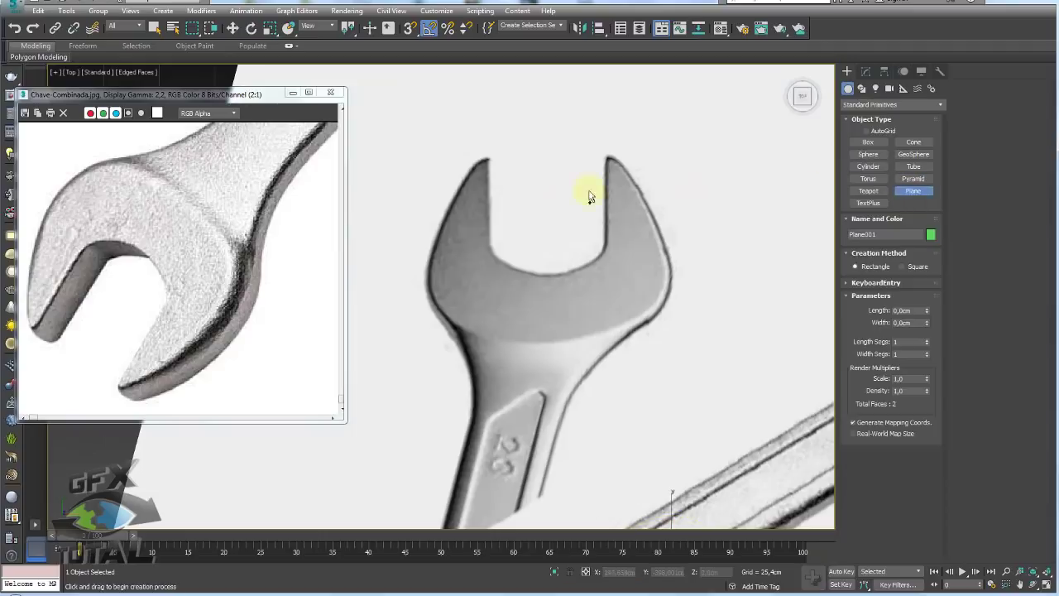
{"action": "scroll", "coordinate": [504, 182], "scroll_direction": "up", "scroll_amount": 1}
{"action": "left_click_drag", "start_coordinate": [471, 150], "coordinate": [430, 330]}
{"action": "key", "text": "e"}
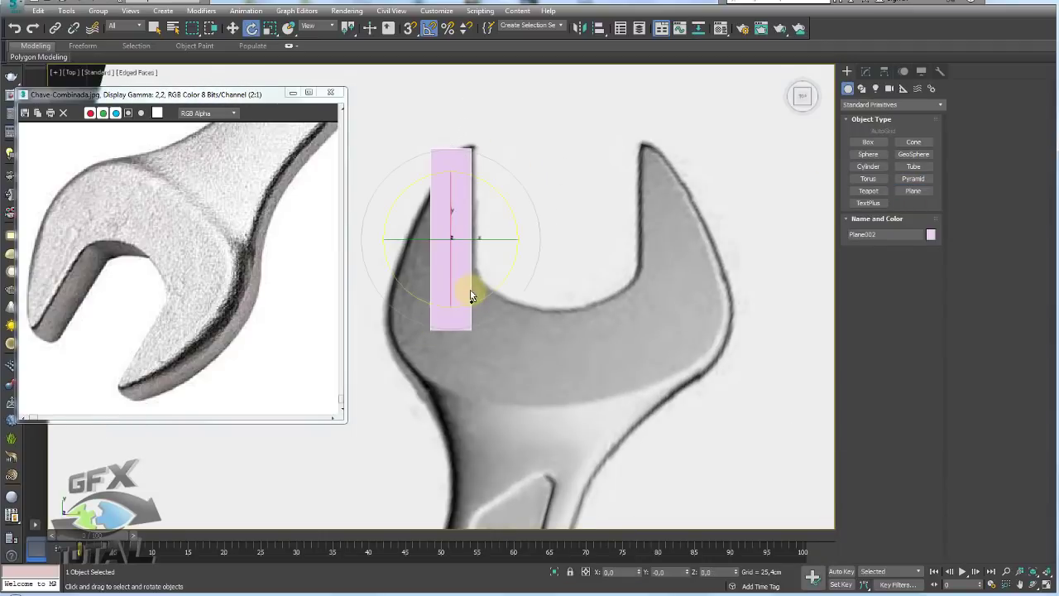
{"action": "key", "text": "alt+c"}
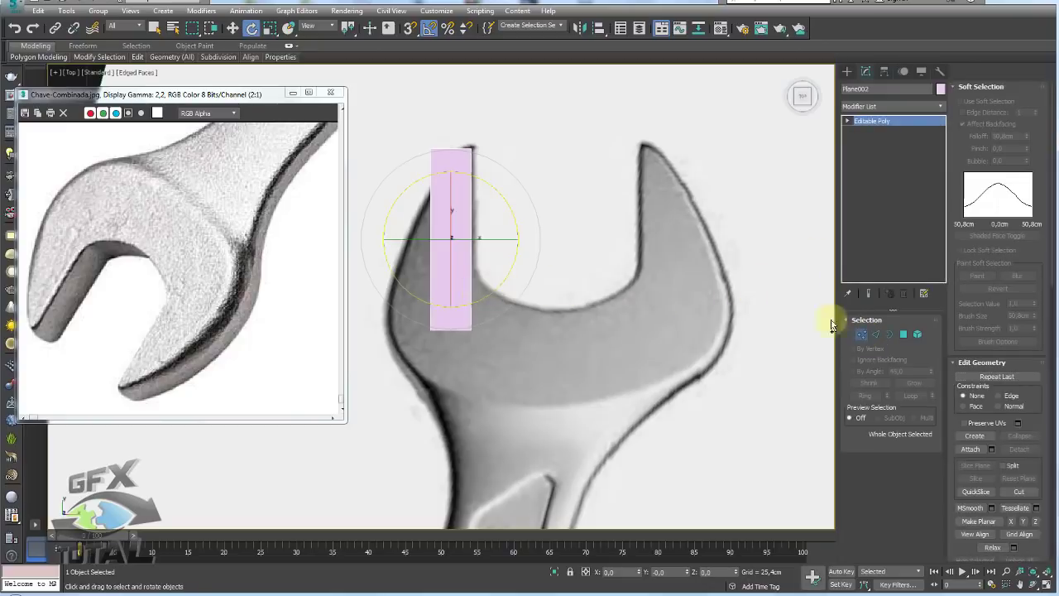
{"action": "key", "text": "1"}
{"action": "key", "text": "w"}
{"action": "mouse_move", "coordinate": [449, 130]}
{"action": "left_mouse_down"}
{"action": "mouse_move", "coordinate": [478, 130]}
{"action": "mouse_move", "coordinate": [482, 275]}
{"action": "left_mouse_up"}
Fit the left-prong vertices to the jaw outline and extend new quads along the jaw base
{"action": "key", "text": "2"}
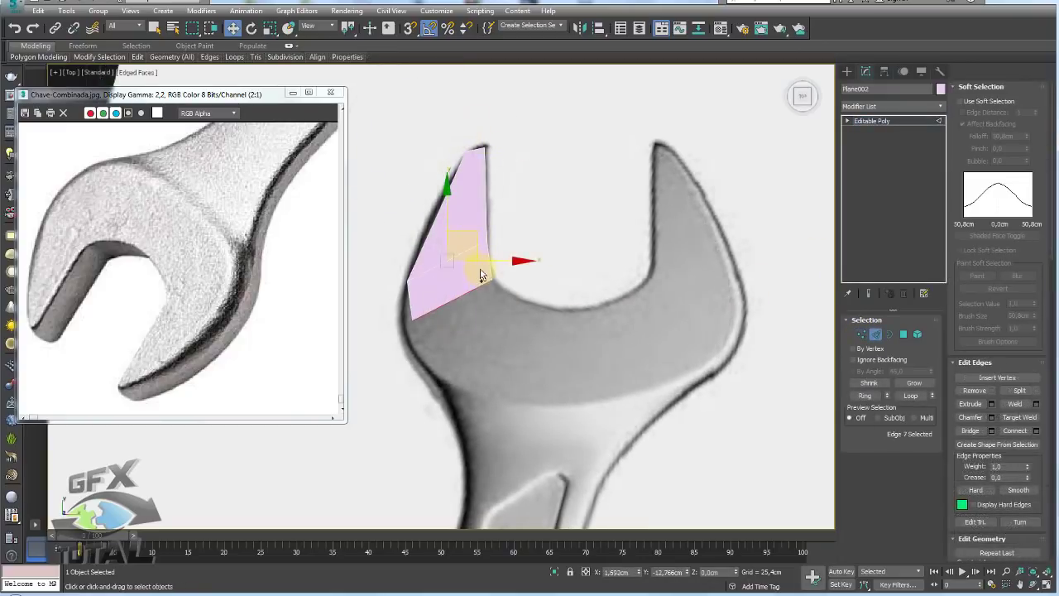
{"action": "left_click", "coordinate": [861, 333]}
{"action": "left_click_drag", "start_coordinate": [465, 362], "coordinate": [392, 312]}
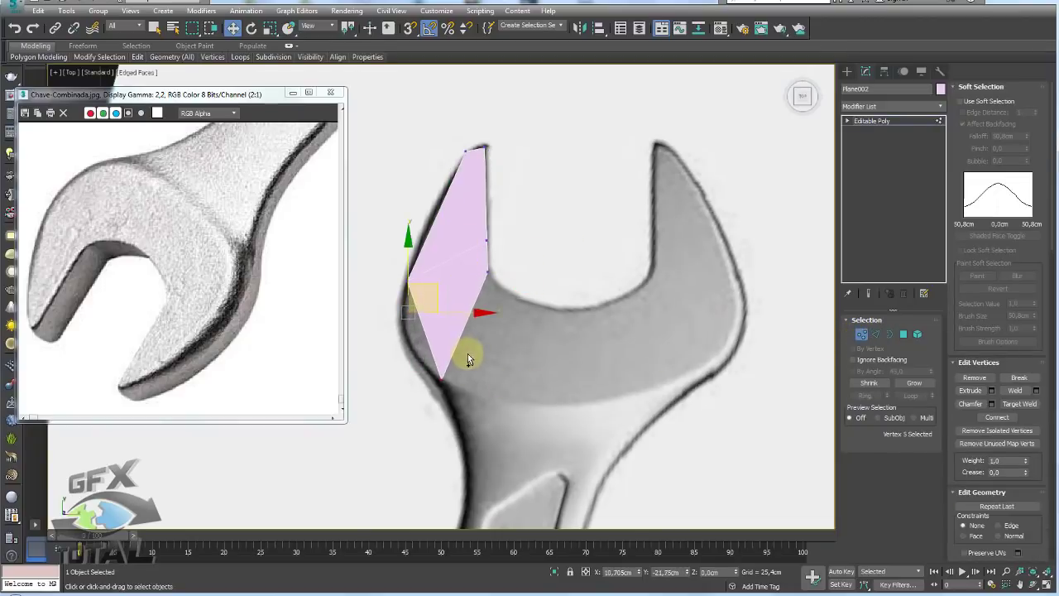
{"action": "left_click_drag", "start_coordinate": [430, 368], "coordinate": [442, 380]}
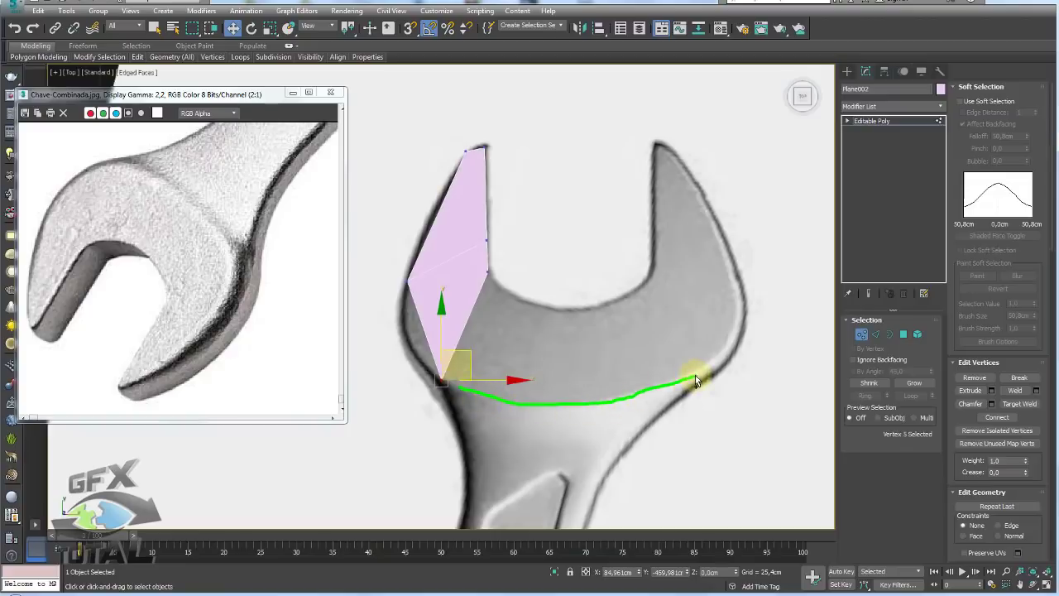
{"action": "mouse_move", "coordinate": [542, 350]}
{"action": "left_mouse_down", "text": "shift"}
{"action": "mouse_move", "coordinate": [542, 333]}
{"action": "mouse_move", "coordinate": [598, 377]}
{"action": "left_mouse_up", "text": "shift"}
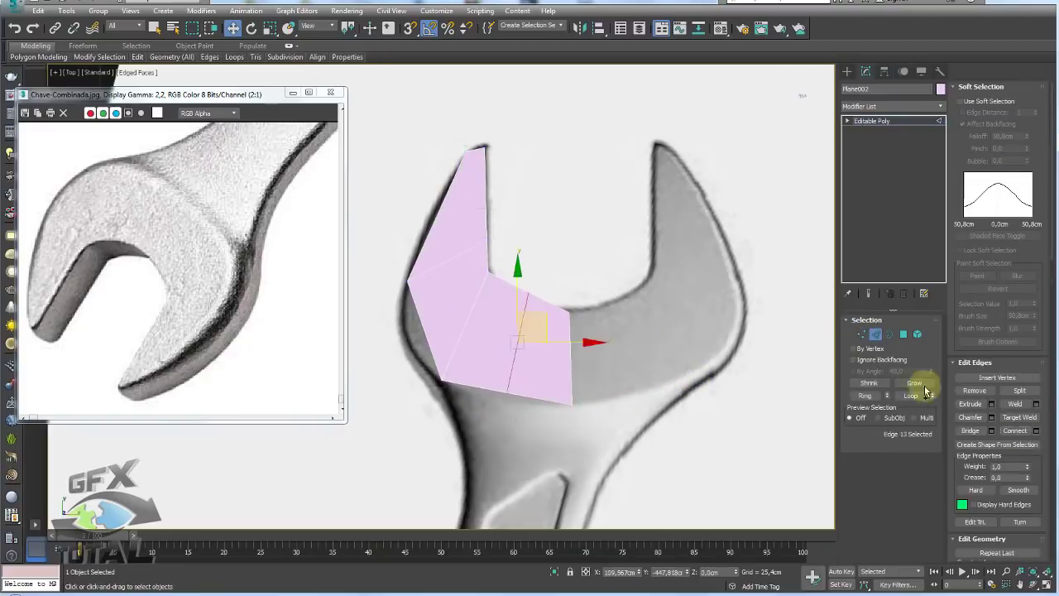
{"action": "left_click_drag", "start_coordinate": [488, 372], "coordinate": [521, 409]}
{"action": "scroll", "coordinate": [516, 291], "scroll_direction": "up", "scroll_amount": 2}
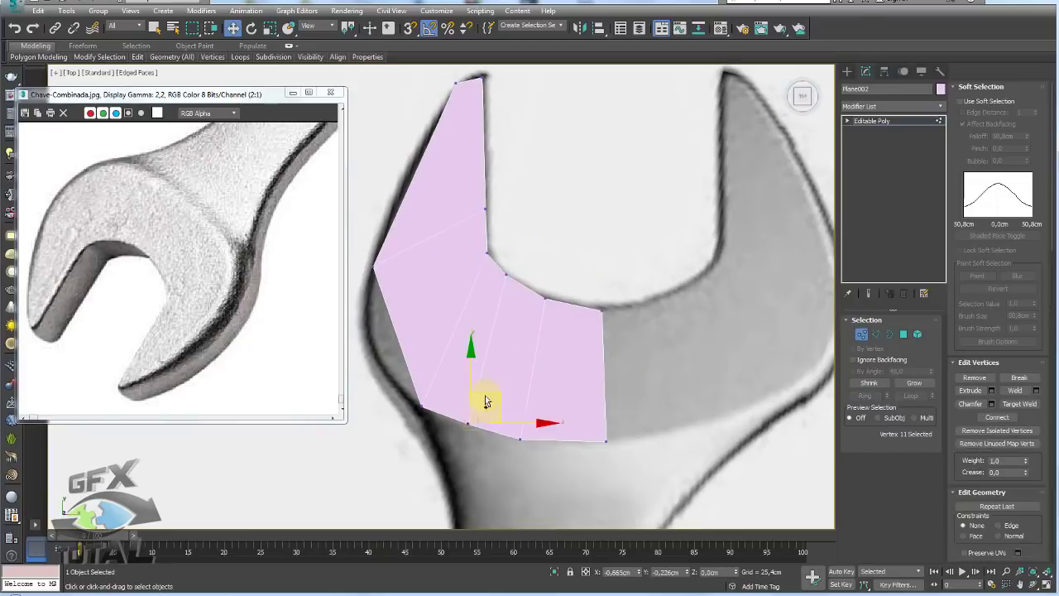
{"action": "left_click_drag", "start_coordinate": [422, 406], "coordinate": [413, 346]}
{"action": "middle_click_drag", "start_coordinate": [413, 347], "coordinate": [475, 347]}
Connect the two prong edges to split the prong quad, then adjust the prong-tip vertices
{"action": "left_click", "coordinate": [441, 266]}
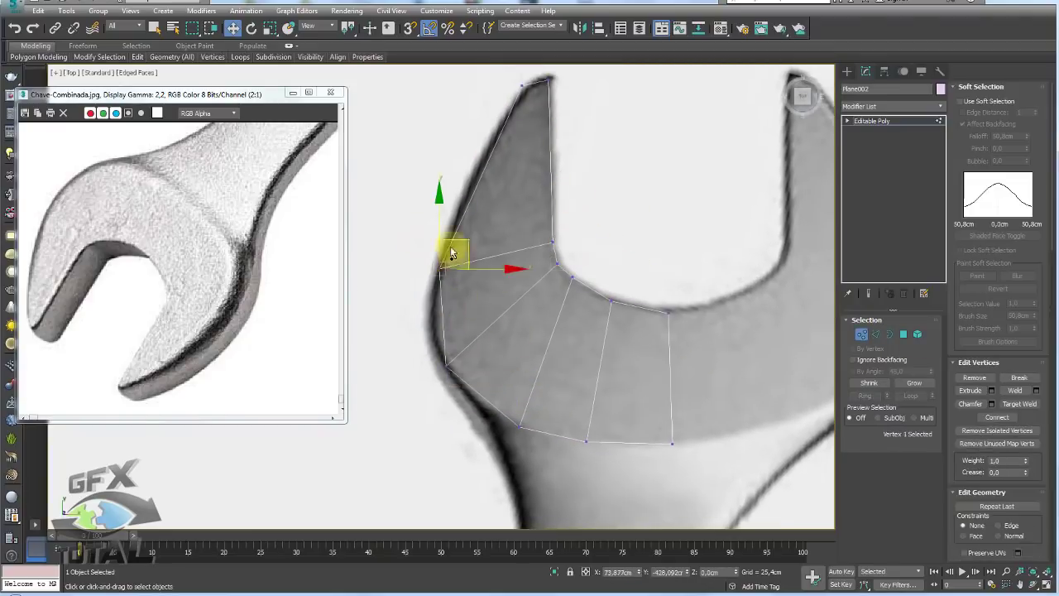
{"action": "middle_click_drag", "start_coordinate": [452, 254], "coordinate": [460, 289]}
{"action": "left_click", "coordinate": [582, 189]}
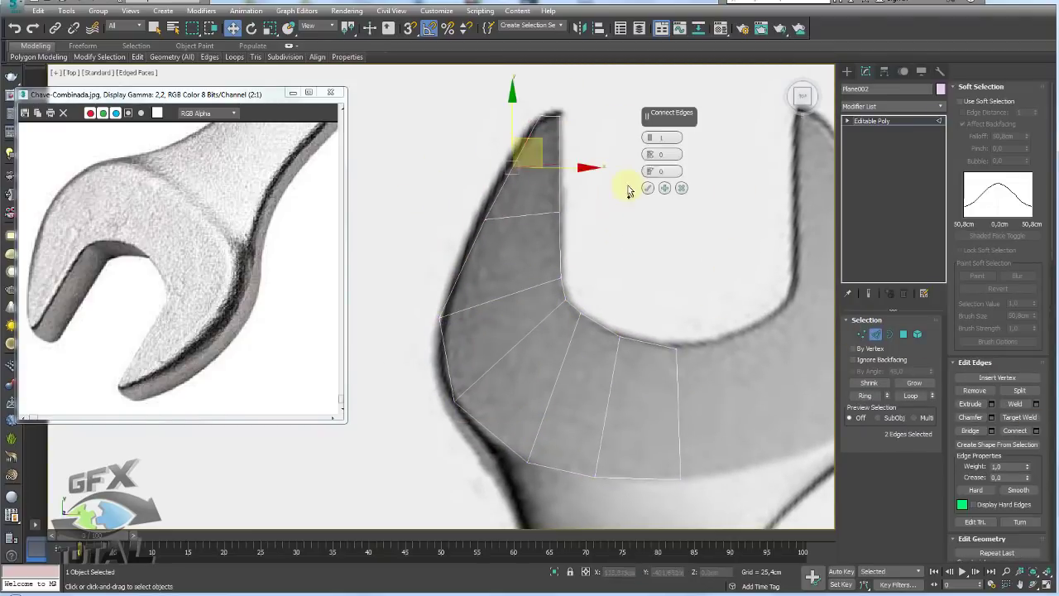
{"action": "scroll", "coordinate": [511, 315], "scroll_direction": "up", "scroll_amount": 2}
{"action": "scroll", "coordinate": [465, 130], "scroll_direction": "up", "scroll_amount": 3}
{"action": "left_click_drag", "start_coordinate": [426, 98], "coordinate": [465, 130]}
{"action": "scroll", "coordinate": [704, 190], "scroll_direction": "down", "scroll_amount": 4}
{"action": "key", "text": "1"}
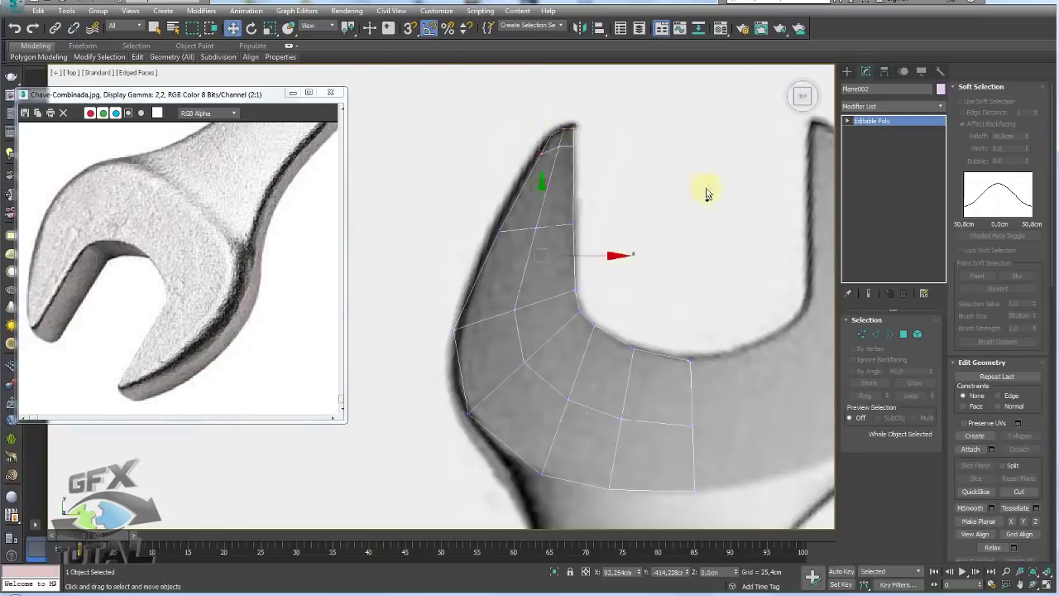
{"action": "mouse_move", "coordinate": [705, 189]}
{"action": "middle_mouse_down", "text": "alt"}
{"action": "mouse_move", "coordinate": [638, 246]}
{"action": "mouse_move", "coordinate": [646, 203]}
{"action": "mouse_move", "coordinate": [624, 296]}
{"action": "middle_mouse_up", "text": "alt"}
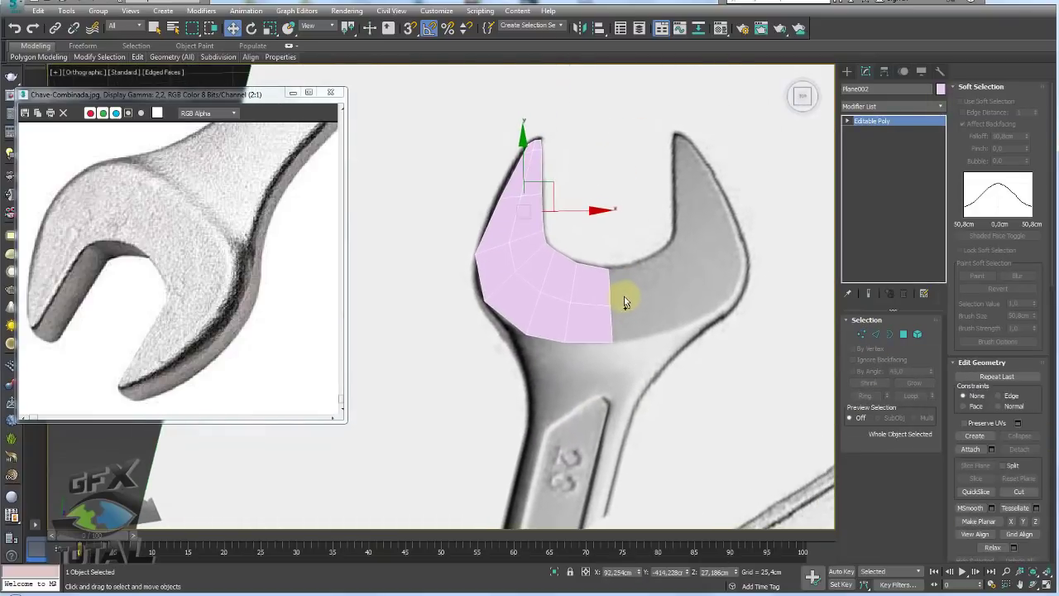
Add a Symmetry modifier with Flip checked and move its mirror plane to the wrench centre
{"action": "left_click", "coordinate": [940, 109]}
{"action": "left_click_drag", "start_coordinate": [941, 120], "coordinate": [944, 447]}
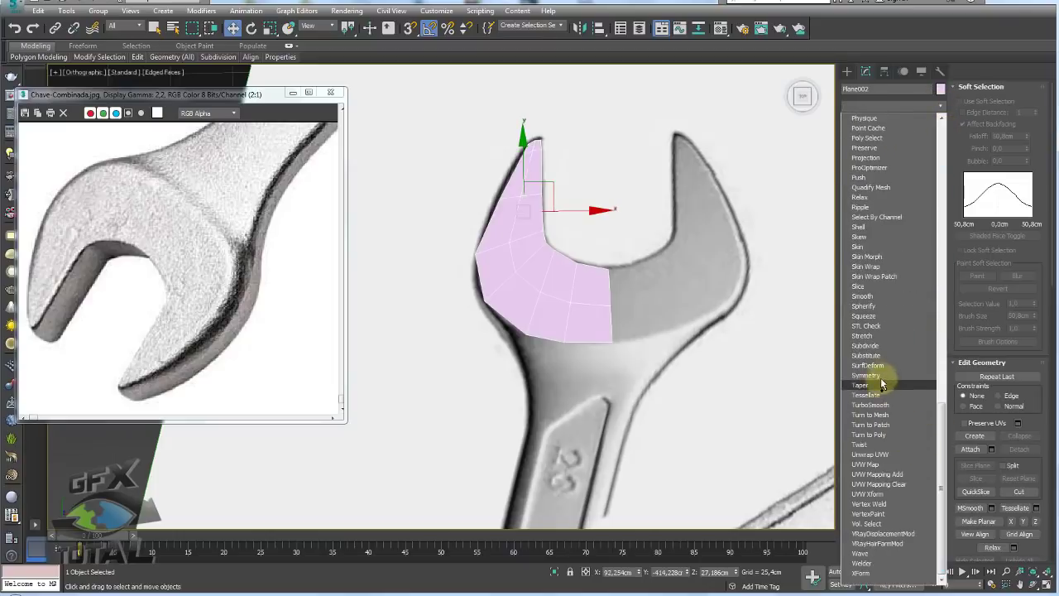
{"action": "left_click", "coordinate": [865, 375]}
{"action": "middle_click_drag", "start_coordinate": [749, 286], "coordinate": [731, 286]}
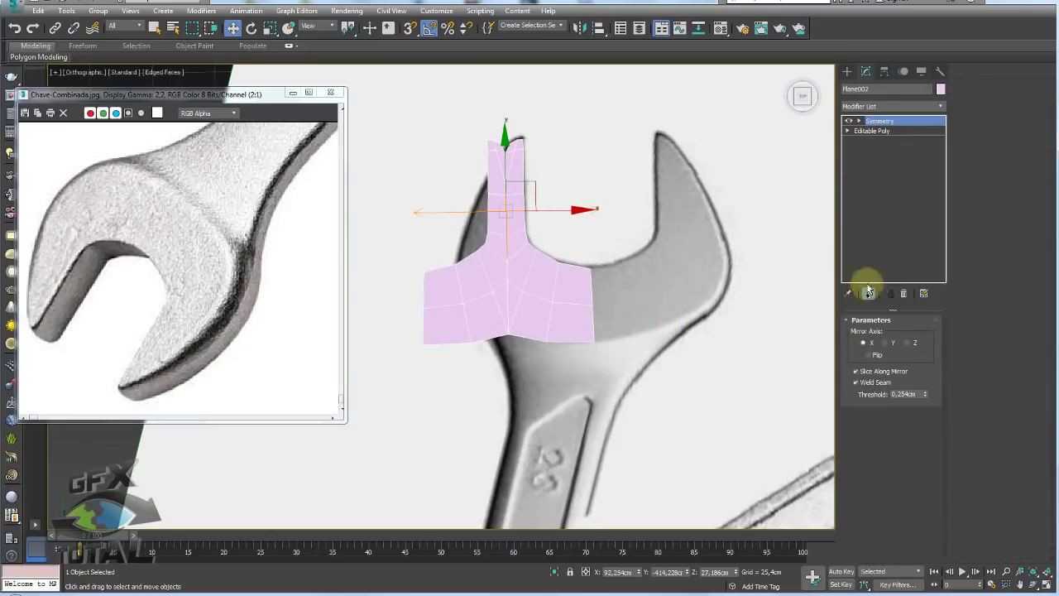
{"action": "left_click", "coordinate": [868, 355]}
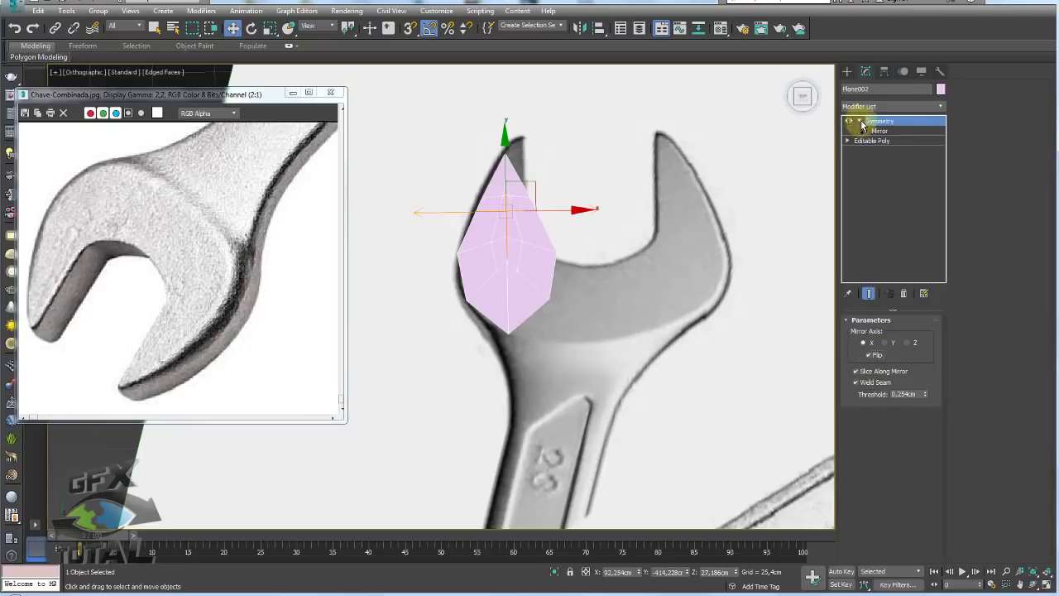
{"action": "left_click", "coordinate": [884, 132]}
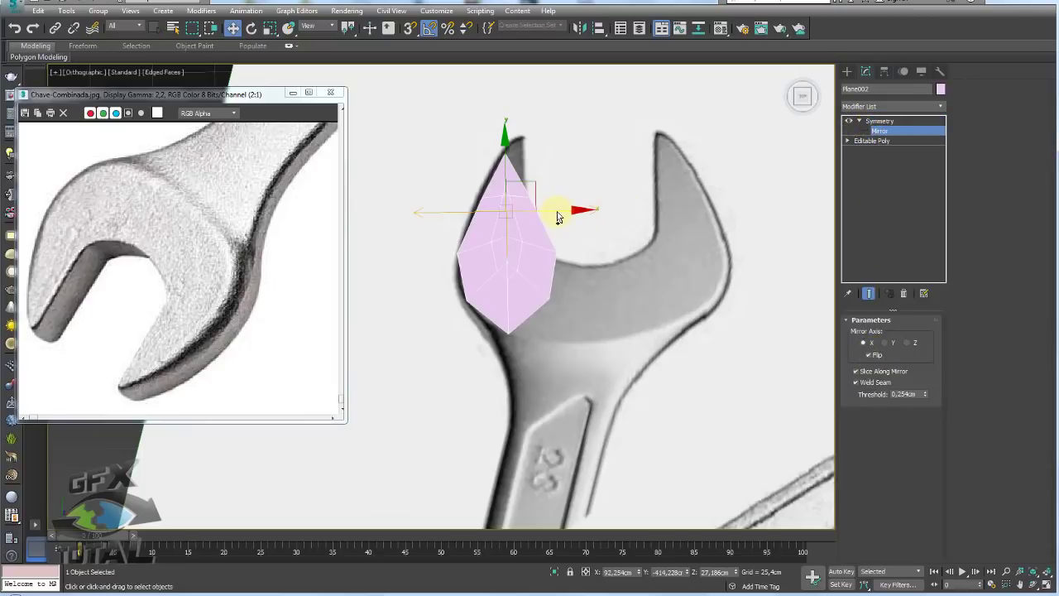
{"action": "left_click_drag", "start_coordinate": [557, 216], "coordinate": [646, 226]}
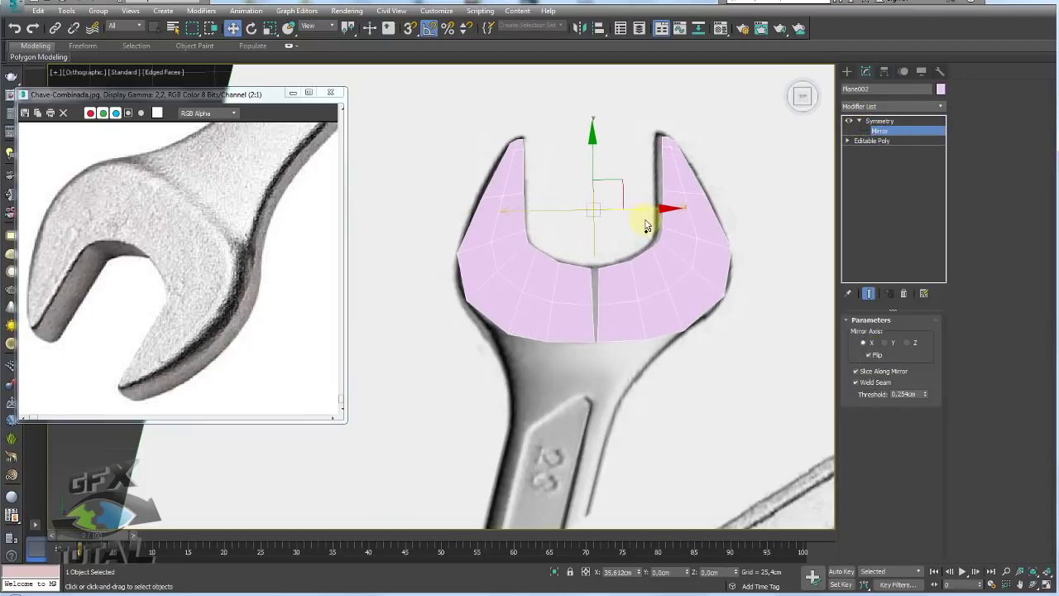
{"action": "left_click_drag", "start_coordinate": [646, 226], "coordinate": [644, 226]}
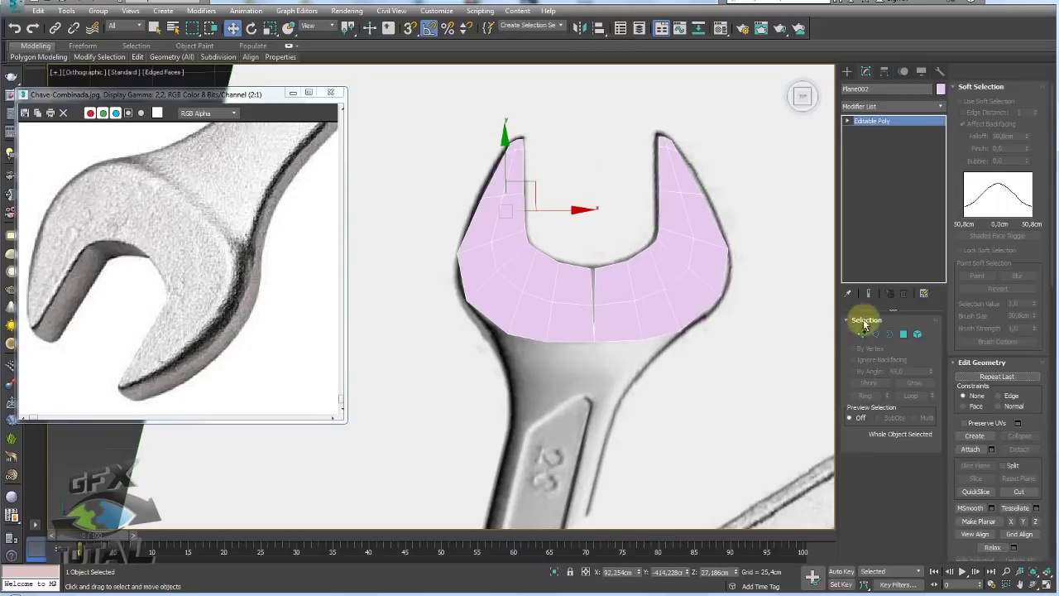
Collapse the two centre-seam vertices of Plane002 into one and exit vertex editing
{"action": "left_click", "coordinate": [861, 334]}
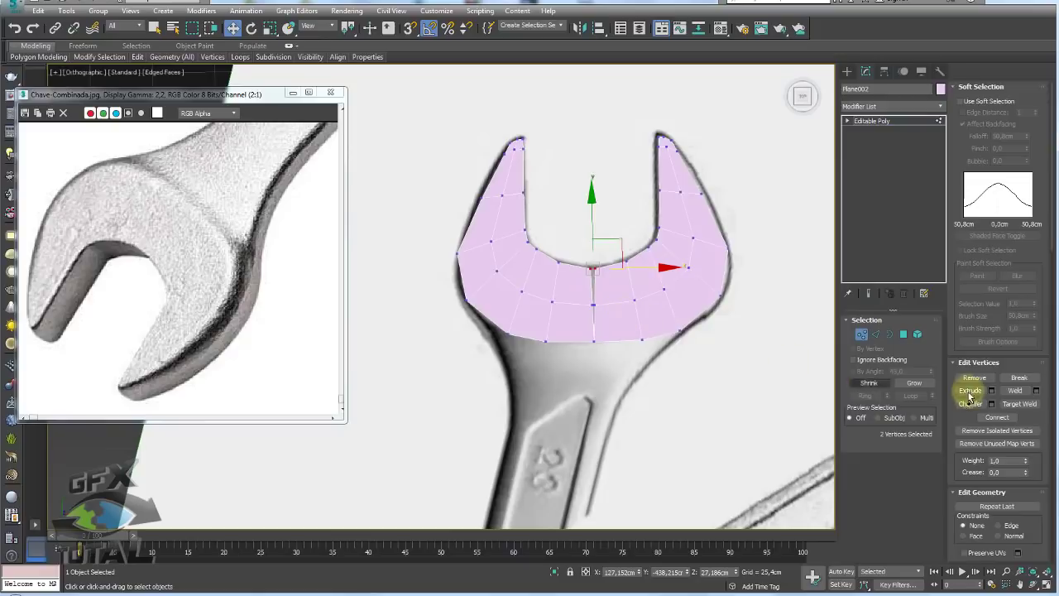
{"action": "left_click_drag", "start_coordinate": [1041, 424], "coordinate": [1024, 173]}
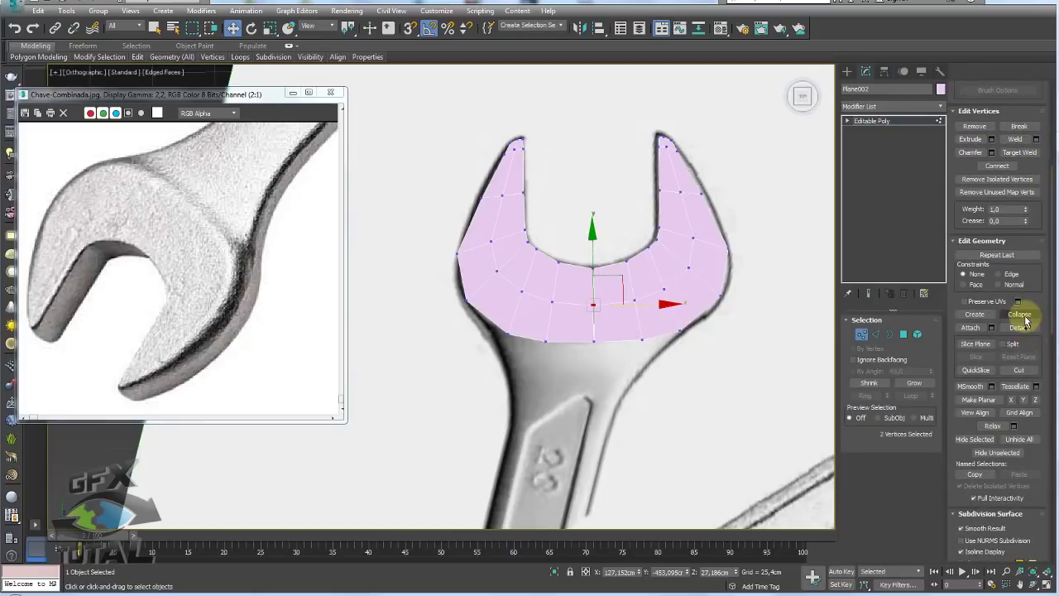
{"action": "left_click", "coordinate": [1020, 314]}
{"action": "left_click_drag", "start_coordinate": [588, 330], "coordinate": [587, 332]}
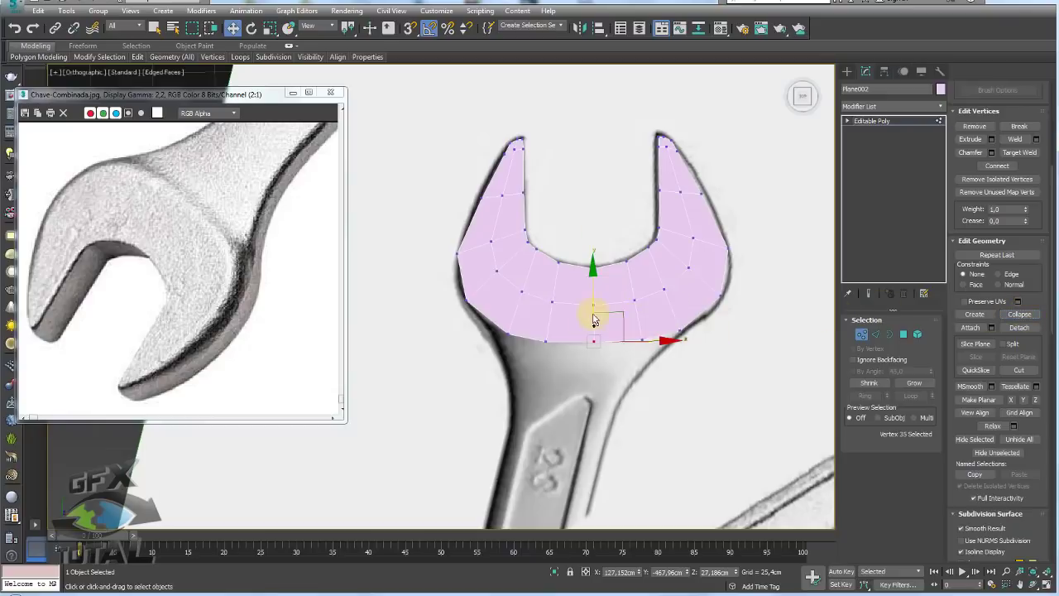
{"action": "scroll", "coordinate": [594, 320], "scroll_direction": "up", "scroll_amount": 2}
{"action": "scroll", "coordinate": [644, 300], "scroll_direction": "down", "scroll_amount": 2}
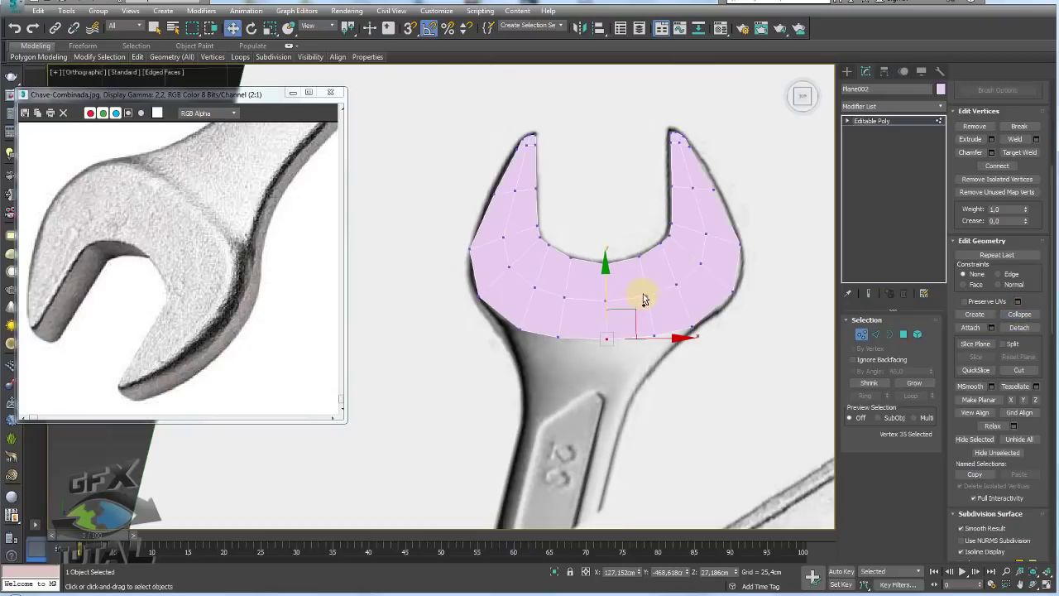
{"action": "left_click", "coordinate": [873, 121]}
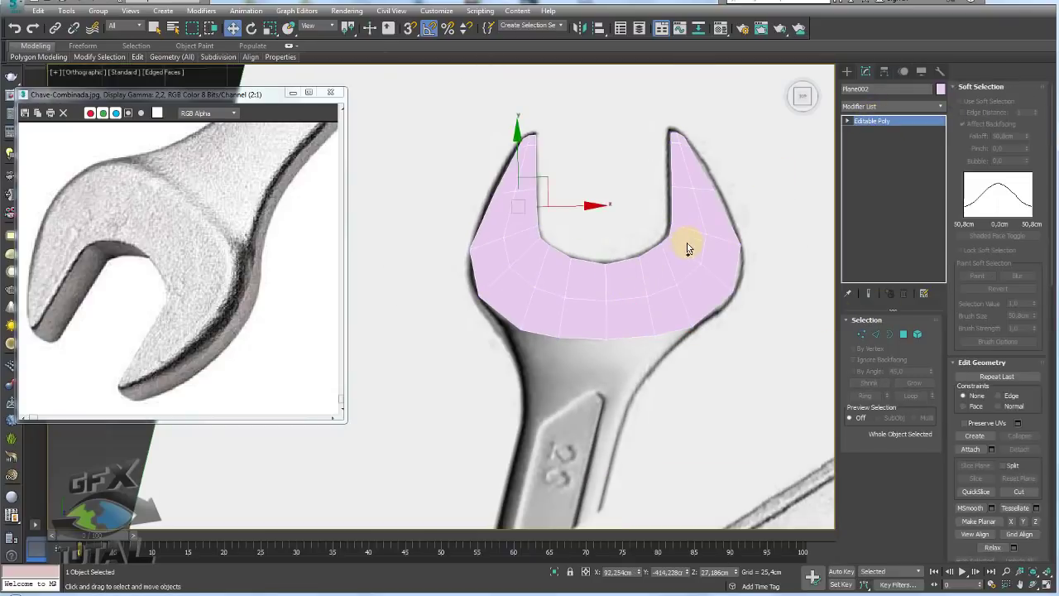
Add a Shell modifier to the jaw and raise its Inner Amount to about 11.379 cm
{"action": "key", "text": "p"}
{"action": "middle_click_drag", "start_coordinate": [667, 295], "coordinate": [645, 213], "text": "alt"}
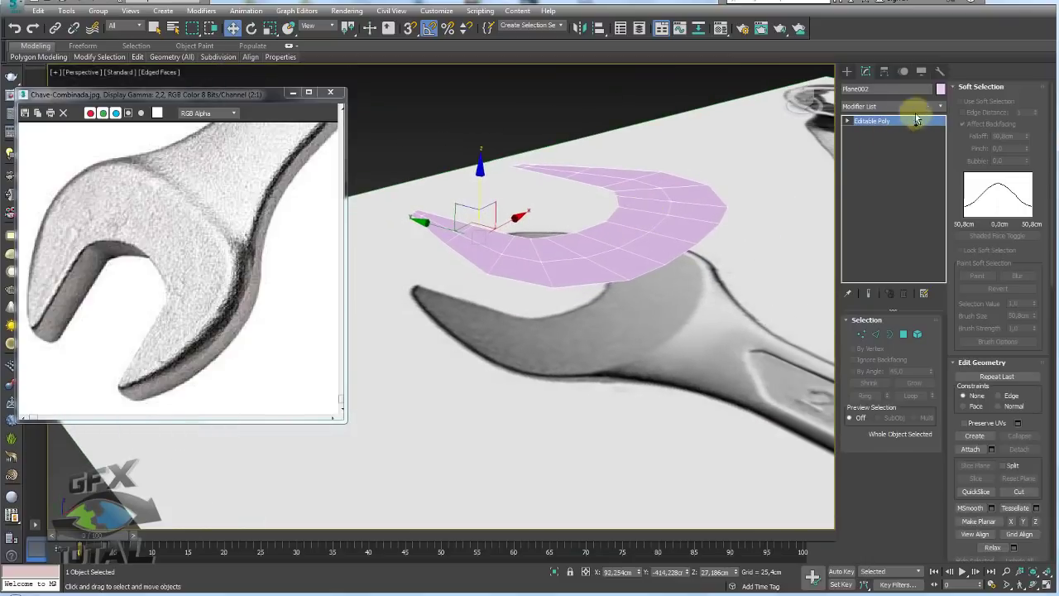
{"action": "left_click", "coordinate": [940, 106]}
{"action": "left_click_drag", "start_coordinate": [938, 130], "coordinate": [941, 426]}
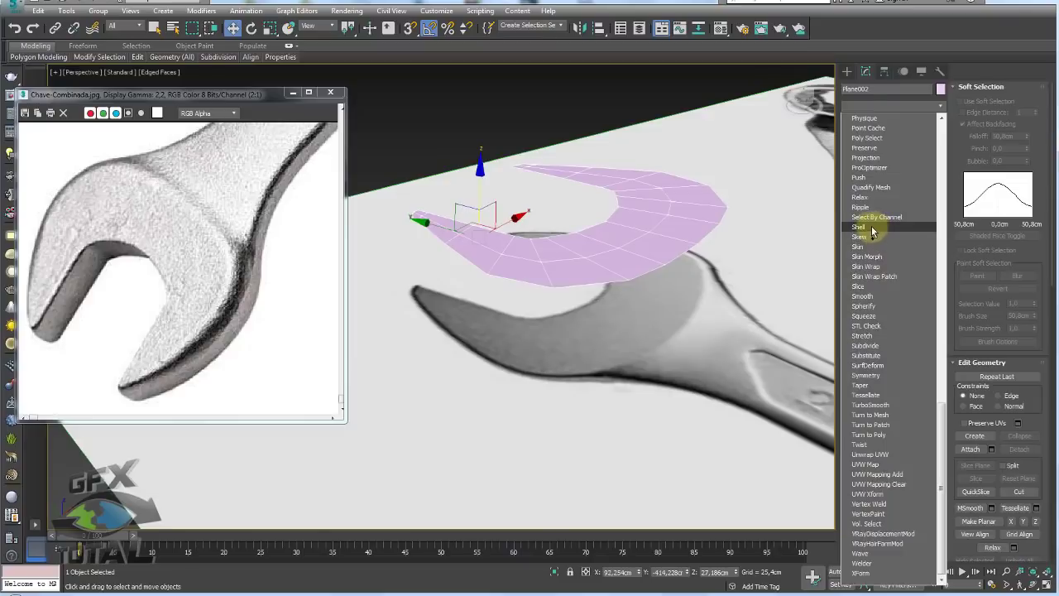
{"action": "left_click", "coordinate": [860, 227]}
{"action": "left_click_drag", "start_coordinate": [929, 338], "coordinate": [926, 93]}
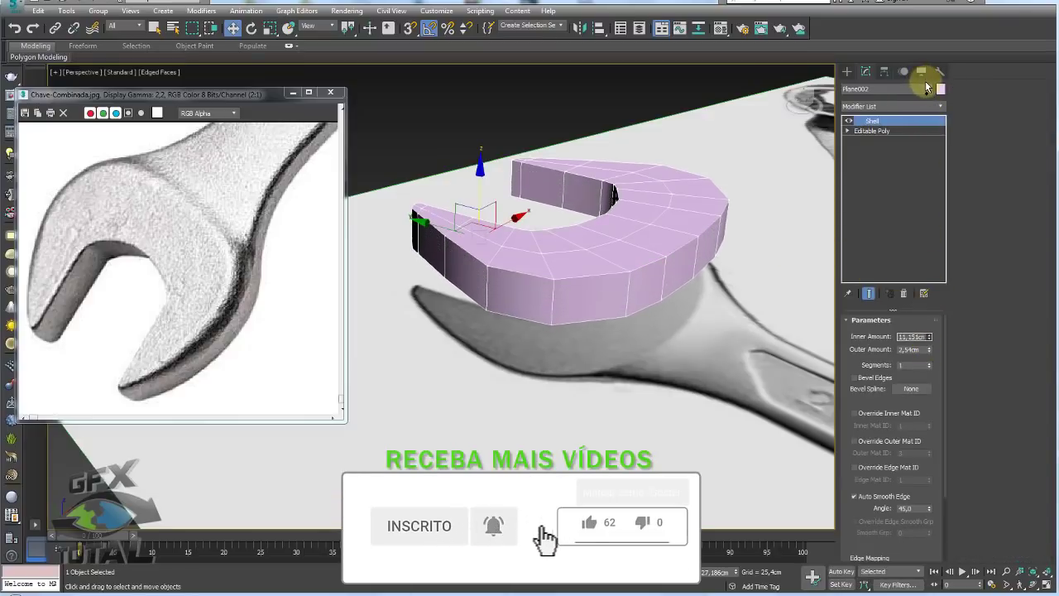
{"action": "middle_click_drag", "start_coordinate": [690, 185], "coordinate": [662, 193], "text": "alt"}
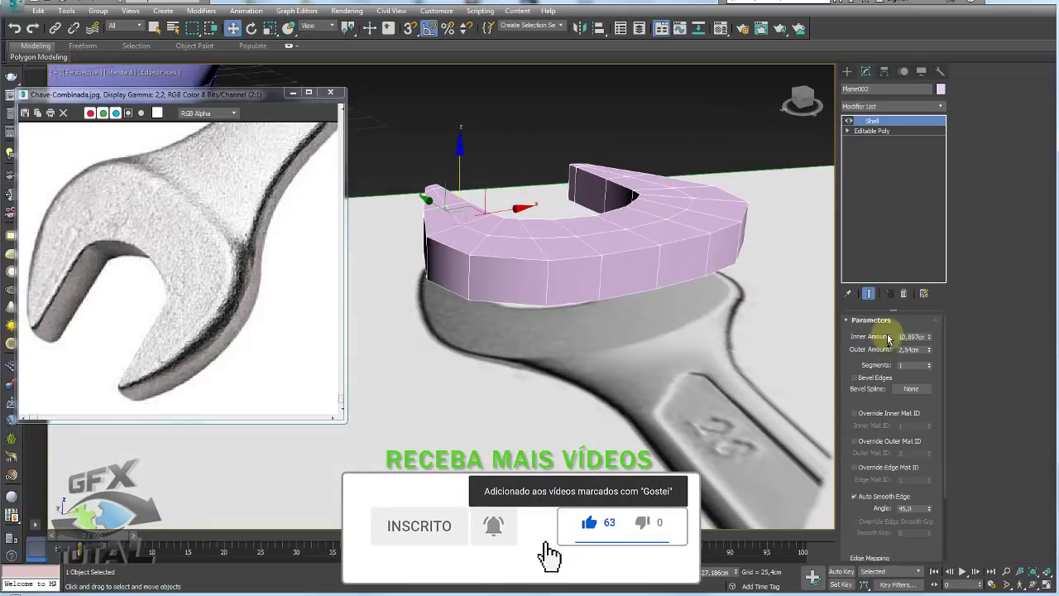
{"action": "left_click_drag", "start_coordinate": [930, 340], "coordinate": [923, 333]}
{"action": "scroll", "coordinate": [619, 253], "scroll_direction": "down", "scroll_amount": 5}
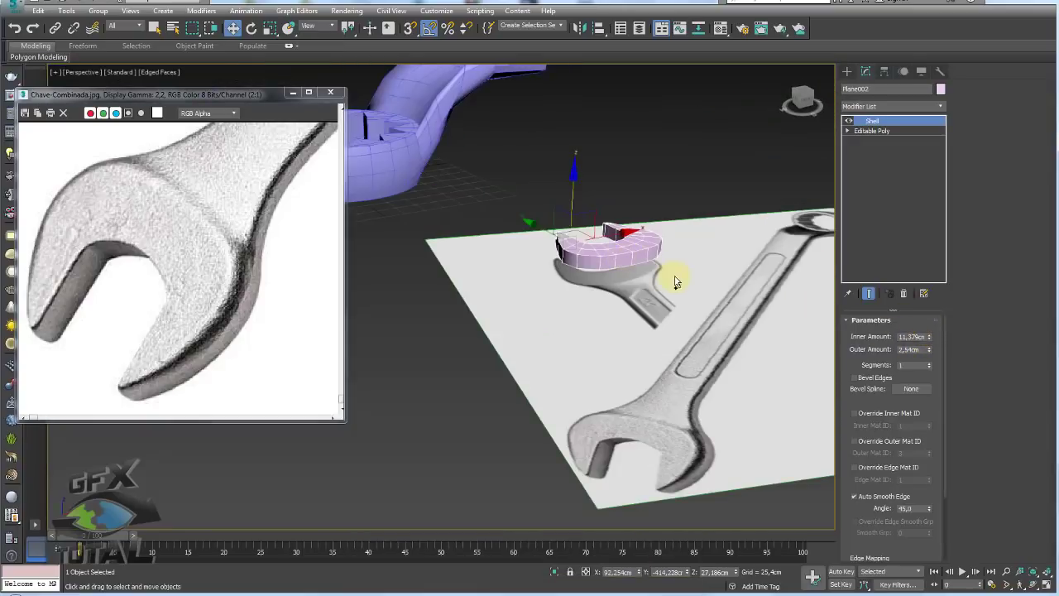
{"action": "mouse_move", "coordinate": [673, 277]}
{"action": "middle_mouse_down", "text": "alt"}
{"action": "mouse_move", "coordinate": [585, 289]}
{"action": "mouse_move", "coordinate": [597, 306]}
{"action": "mouse_move", "coordinate": [638, 299]}
{"action": "mouse_move", "coordinate": [689, 314]}
{"action": "middle_mouse_up", "text": "alt"}
{"action": "scroll", "coordinate": [684, 307], "scroll_direction": "down", "scroll_amount": 5}
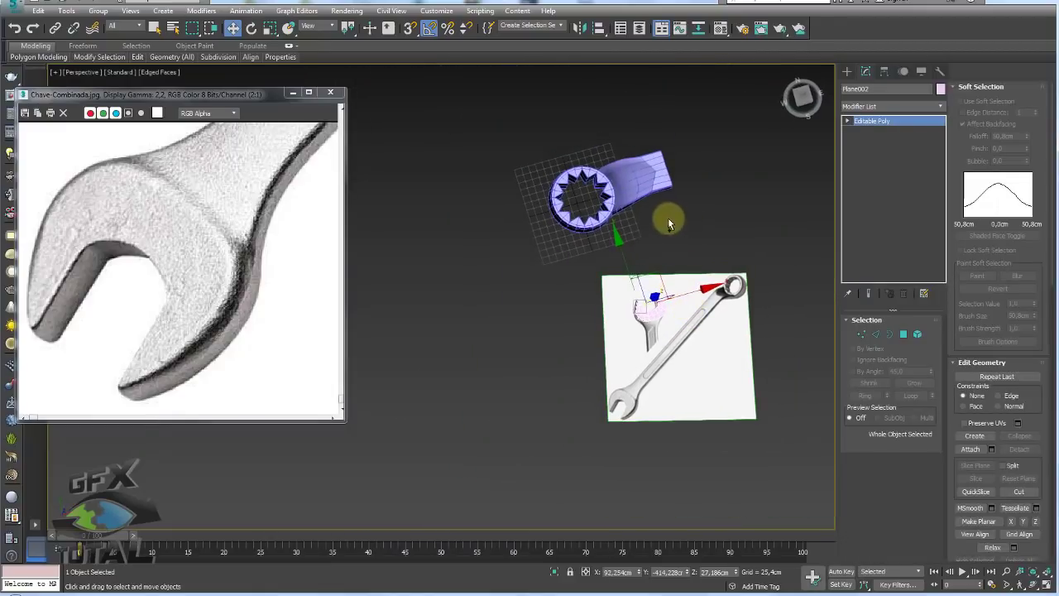
In the Top view, rotate the reference plane and jaw so they line up with the axes
{"action": "left_click", "coordinate": [617, 171]}
{"action": "left_click_drag", "start_coordinate": [641, 333], "coordinate": [642, 335]}
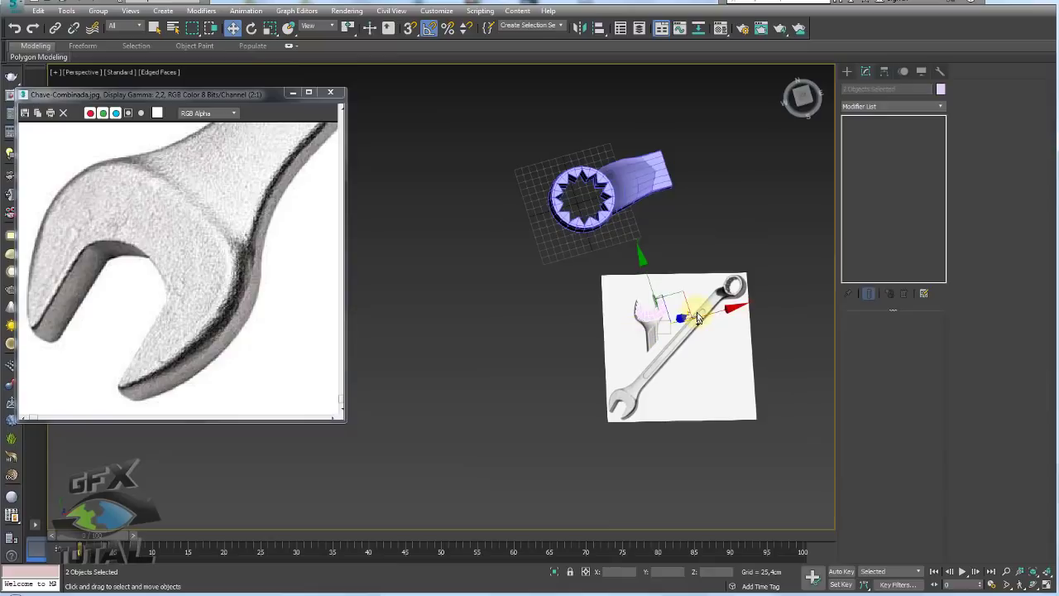
{"action": "key", "text": "t"}
{"action": "scroll", "coordinate": [679, 313], "scroll_direction": "down", "scroll_amount": 3}
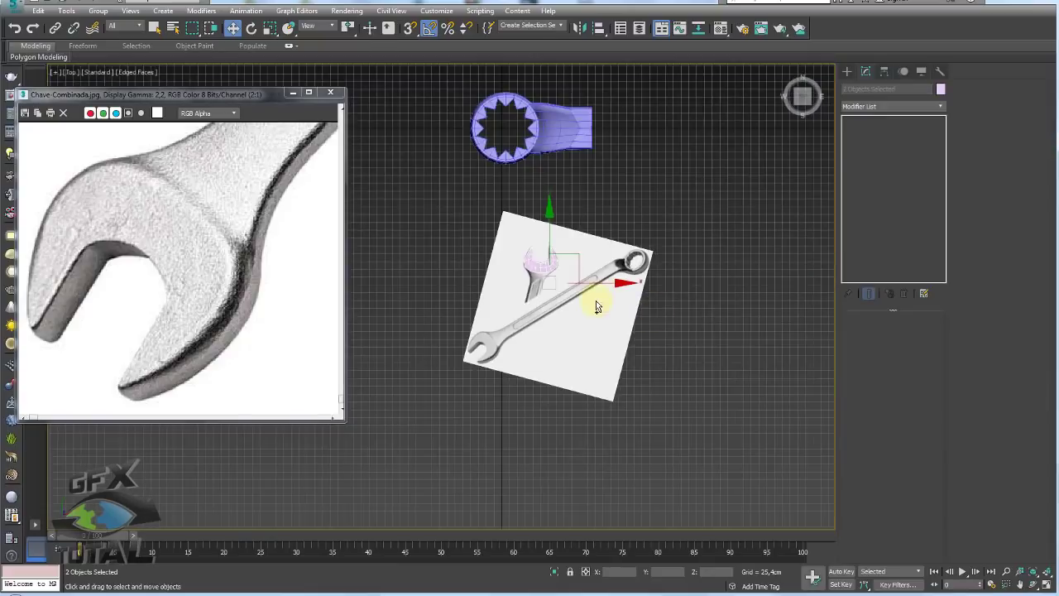
{"action": "scroll", "coordinate": [596, 300], "scroll_direction": "up", "scroll_amount": 2}
{"action": "key", "text": "e"}
{"action": "left_click_drag", "start_coordinate": [607, 260], "coordinate": [598, 256]}
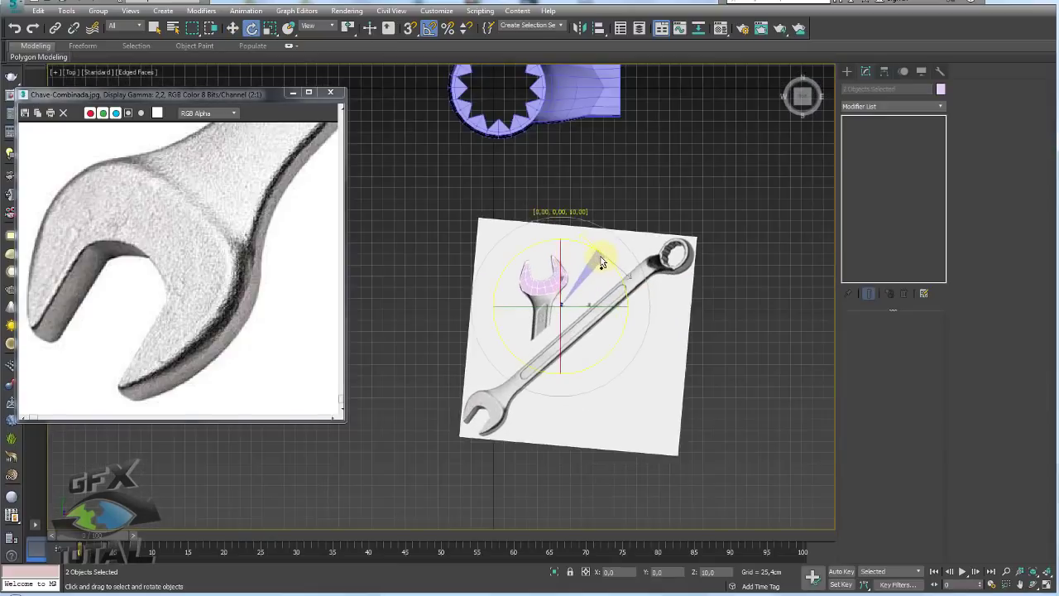
{"action": "scroll", "coordinate": [599, 273], "scroll_direction": "down", "scroll_amount": 2}
Turn Star001 a quarter turn and scale it down uniformly
{"action": "left_click", "coordinate": [544, 135]}
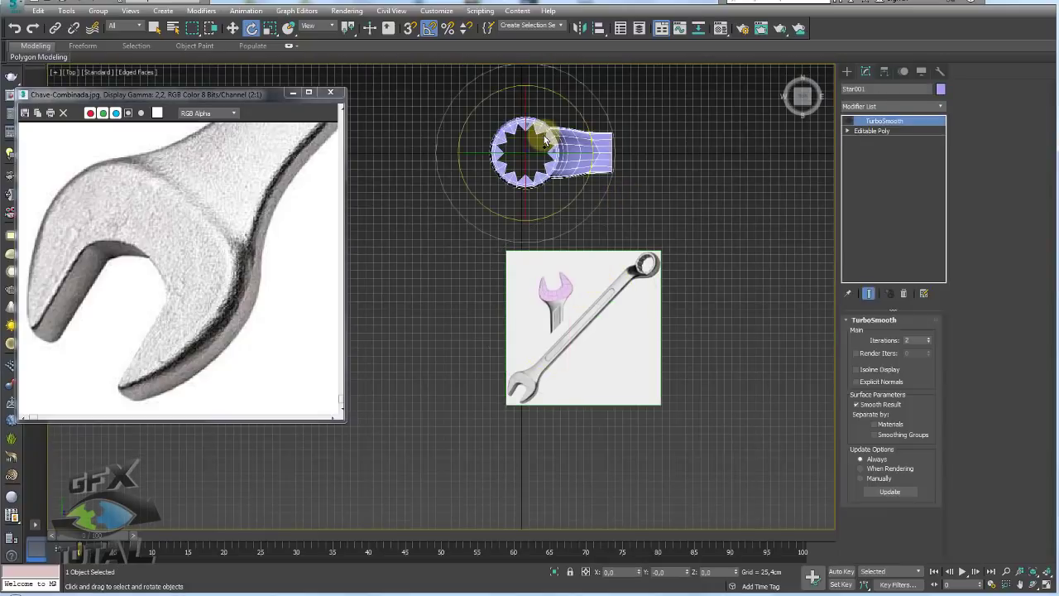
{"action": "left_click_drag", "start_coordinate": [569, 105], "coordinate": [542, 87]}
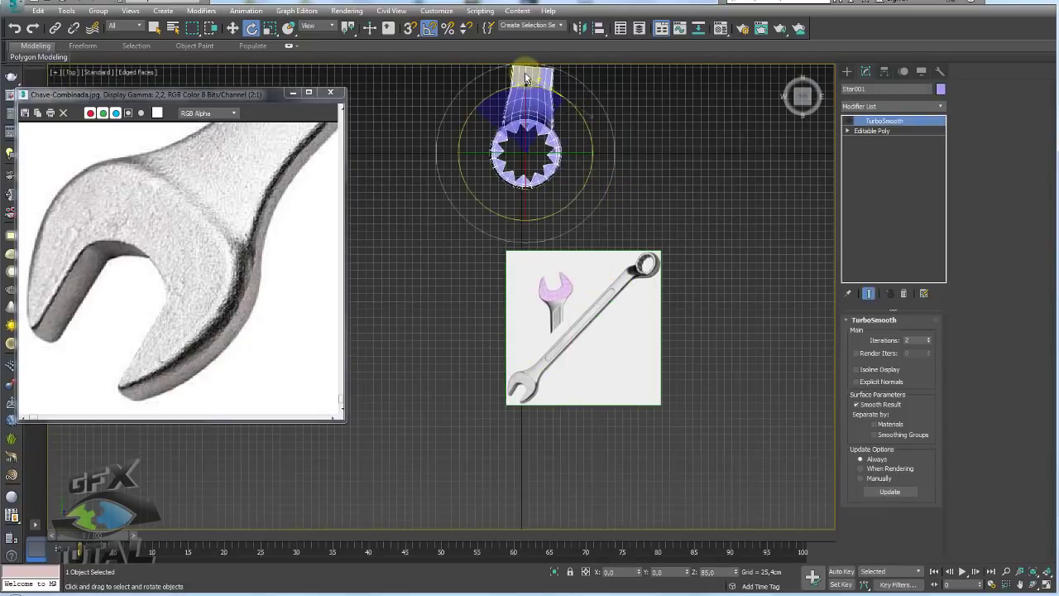
{"action": "key", "text": "r"}
{"action": "left_click_drag", "start_coordinate": [538, 151], "coordinate": [546, 189]}
Move Star001 onto the wrench head in the reference photo
{"action": "key", "text": "w"}
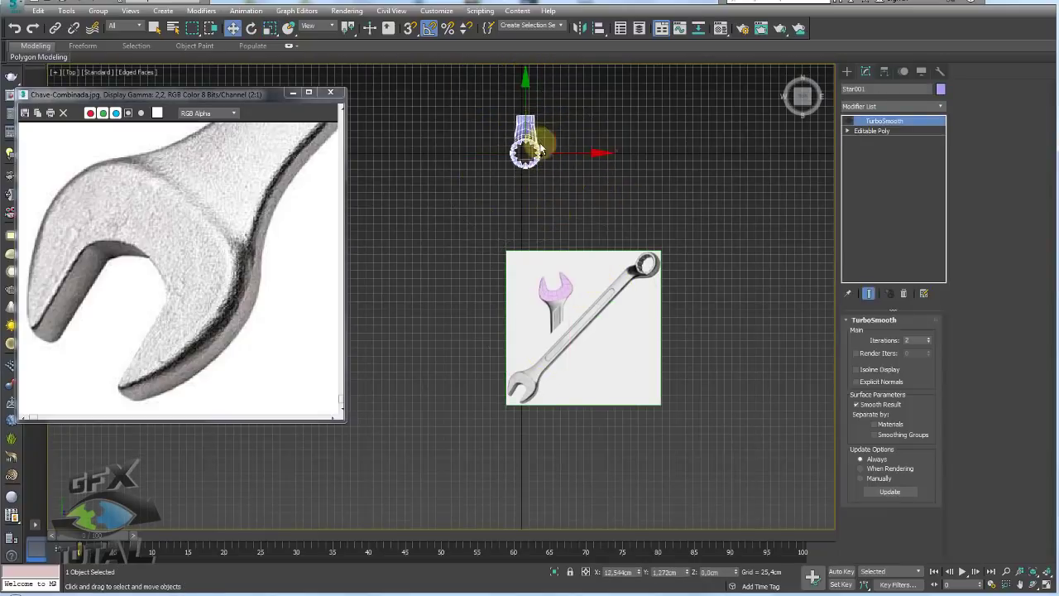
{"action": "left_click_drag", "start_coordinate": [540, 122], "coordinate": [567, 268]}
{"action": "scroll", "coordinate": [565, 281], "scroll_direction": "up", "scroll_amount": 3}
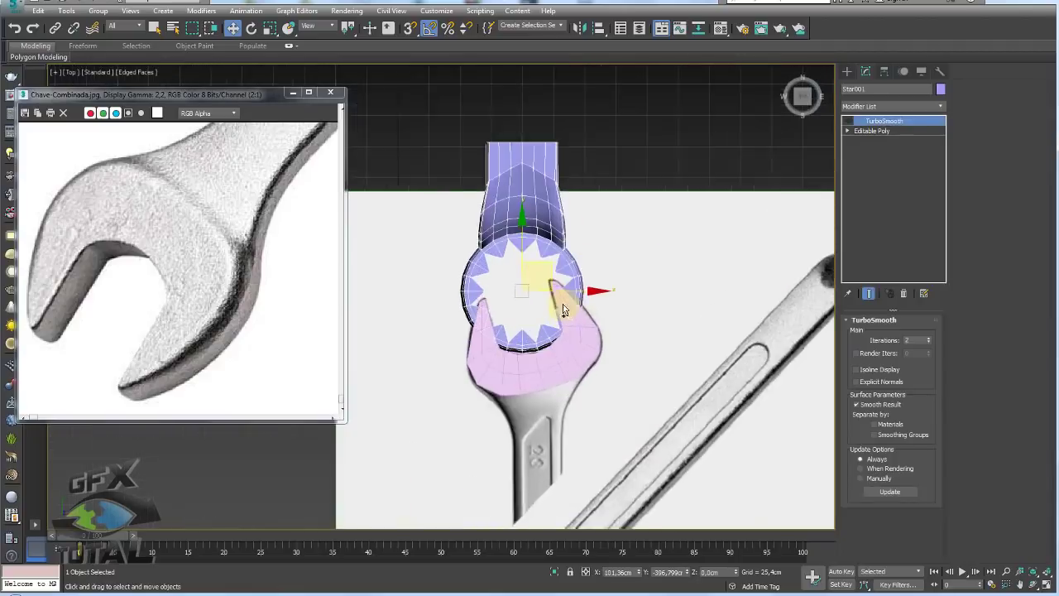
{"action": "scroll", "coordinate": [563, 303], "scroll_direction": "up", "scroll_amount": 2}
{"action": "left_click_drag", "start_coordinate": [553, 204], "coordinate": [554, 221]}
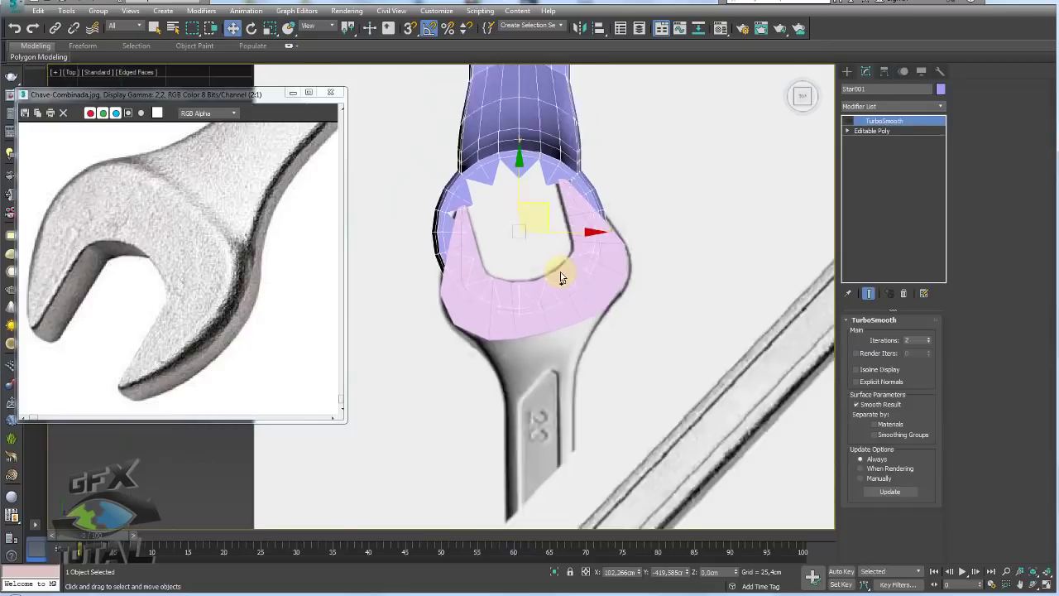
{"action": "scroll", "coordinate": [556, 274], "scroll_direction": "down", "scroll_amount": 2}
{"action": "left_click_drag", "start_coordinate": [540, 175], "coordinate": [539, 105]}
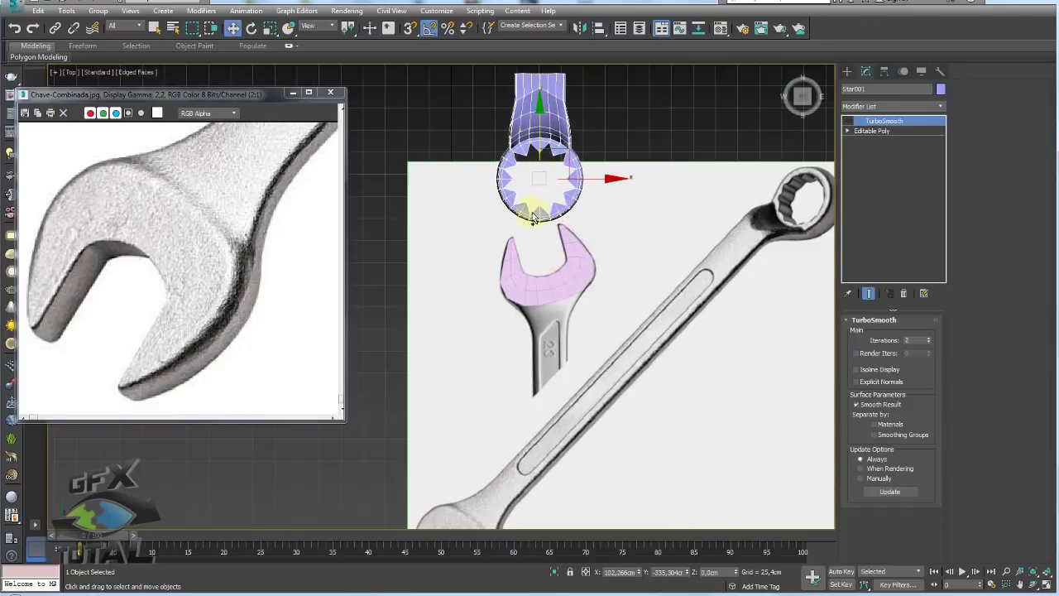
{"action": "middle_click_drag", "start_coordinate": [536, 201], "coordinate": [493, 221]}
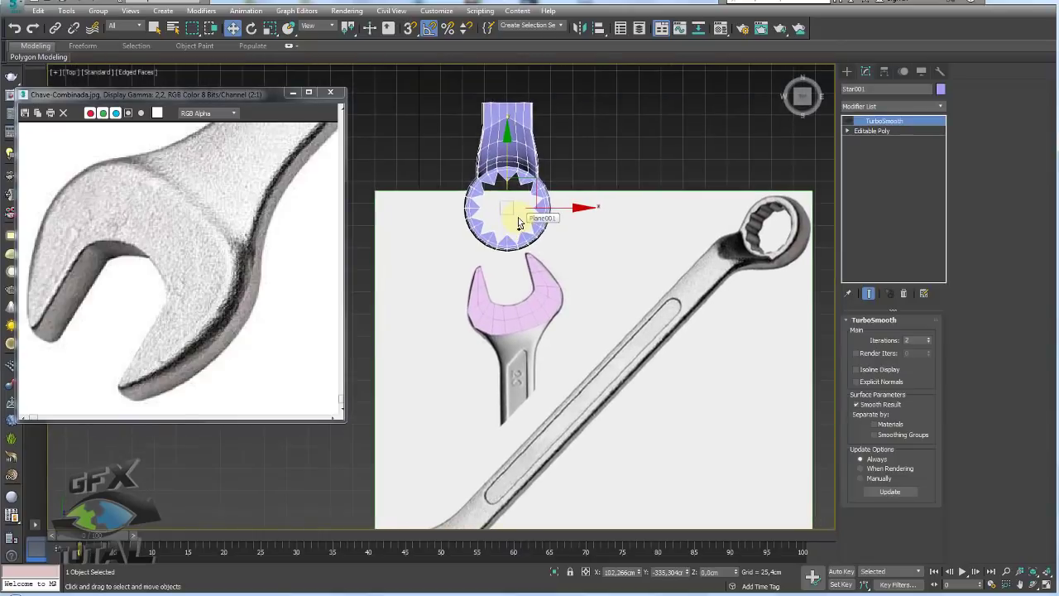
{"action": "middle_click_drag", "start_coordinate": [519, 240], "coordinate": [512, 161]}
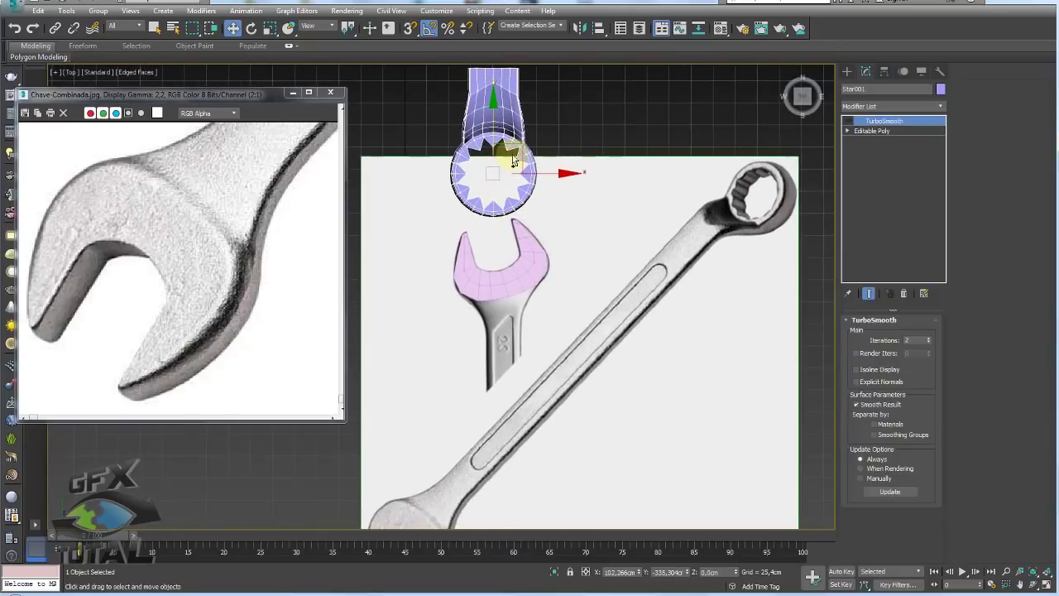
{"action": "left_click_drag", "start_coordinate": [514, 157], "coordinate": [516, 233]}
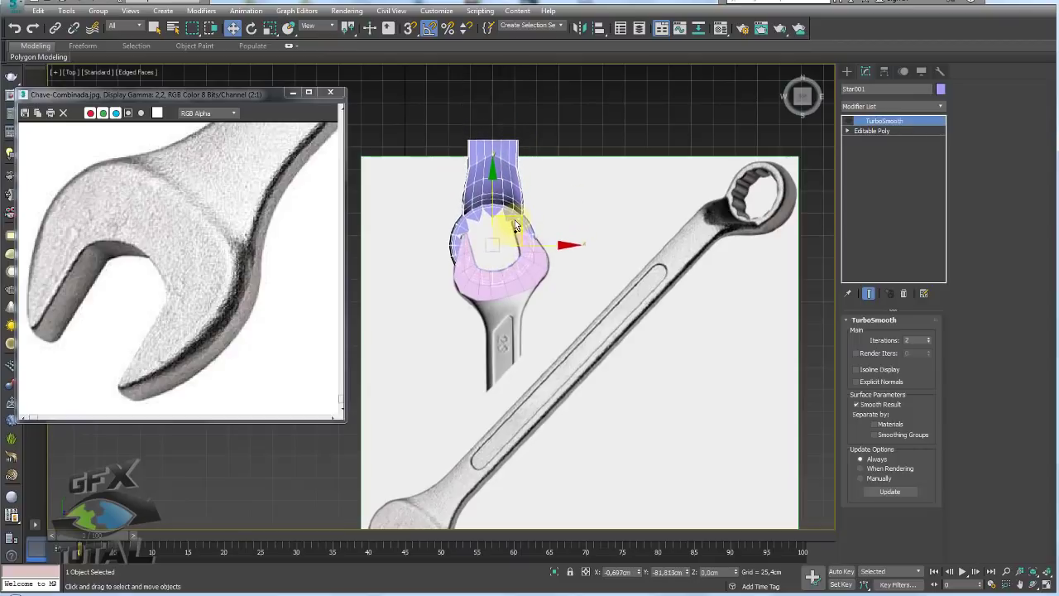
Scale up the pink ring Plane002 so it surrounds the wrench head
{"action": "left_click", "coordinate": [521, 268]}
{"action": "scroll", "coordinate": [522, 268], "scroll_direction": "up", "scroll_amount": 4}
{"action": "key", "text": "r"}
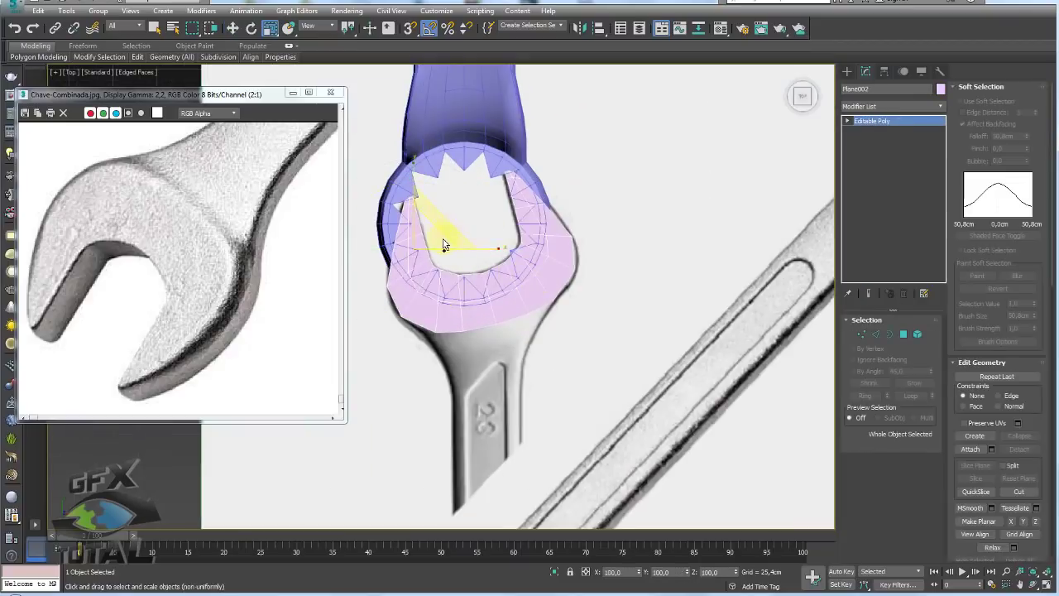
{"action": "left_click_drag", "start_coordinate": [427, 236], "coordinate": [453, 229]}
{"action": "key", "text": "w"}
{"action": "key", "text": "r"}
{"action": "scroll", "coordinate": [498, 178], "scroll_direction": "down", "scroll_amount": 5}
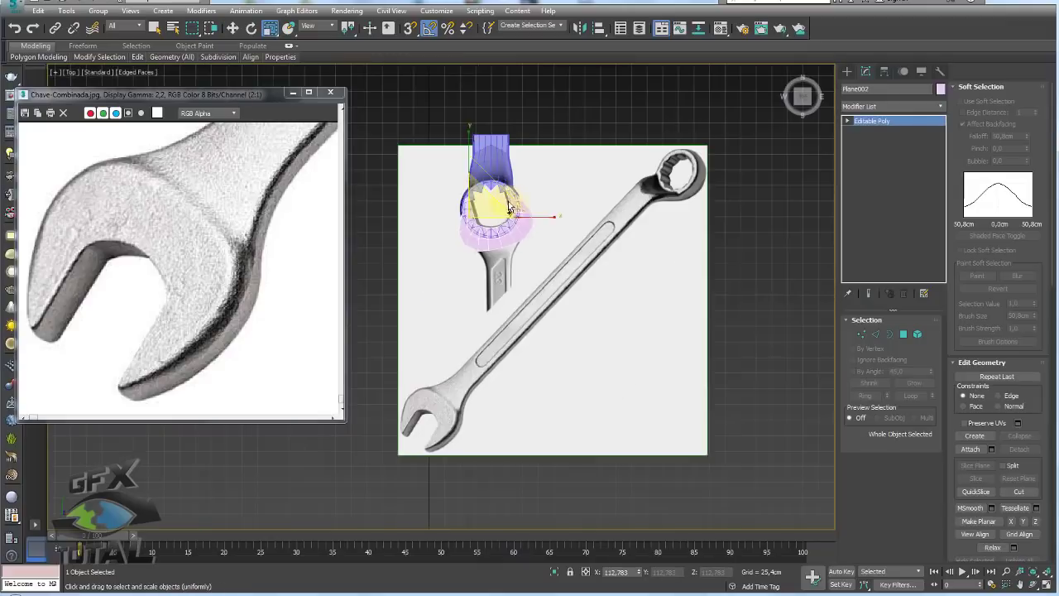
Scale the reference plane Plane001 up to about 110% and nudge it down-right
{"action": "left_click", "coordinate": [531, 285]}
{"action": "scroll", "coordinate": [531, 283], "scroll_direction": "down", "scroll_amount": 5}
{"action": "right_click", "coordinate": [539, 279]}
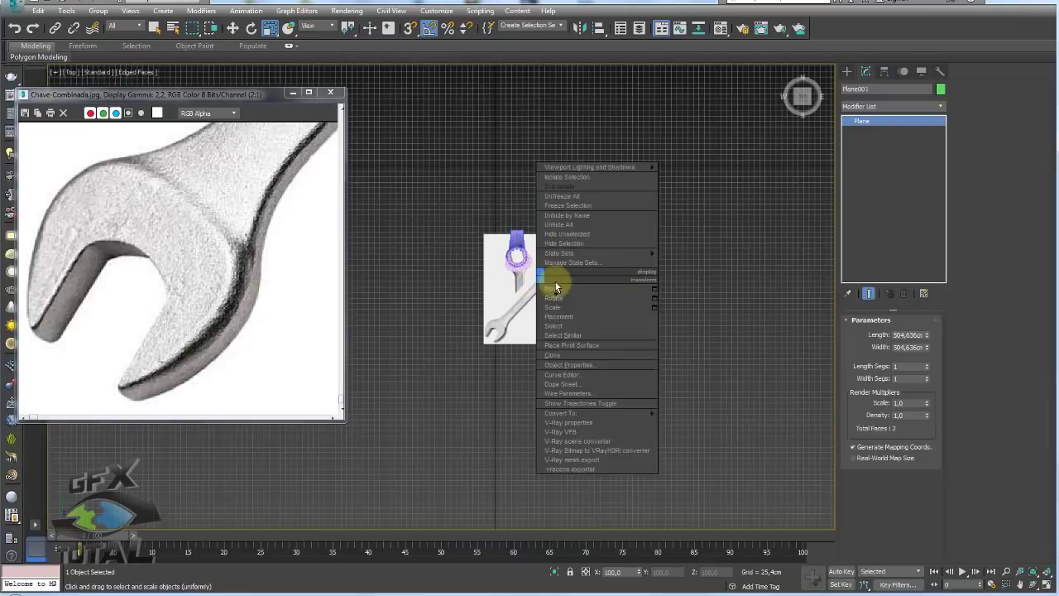
{"action": "left_click", "coordinate": [680, 269]}
{"action": "scroll", "coordinate": [546, 277], "scroll_direction": "up", "scroll_amount": 5}
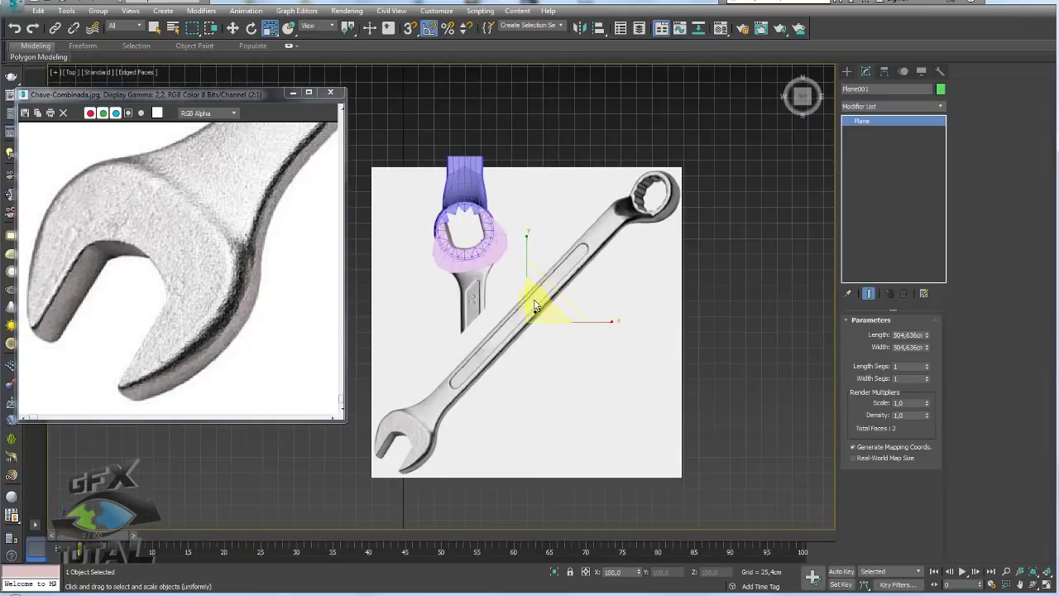
{"action": "left_click_drag", "start_coordinate": [535, 307], "coordinate": [548, 301]}
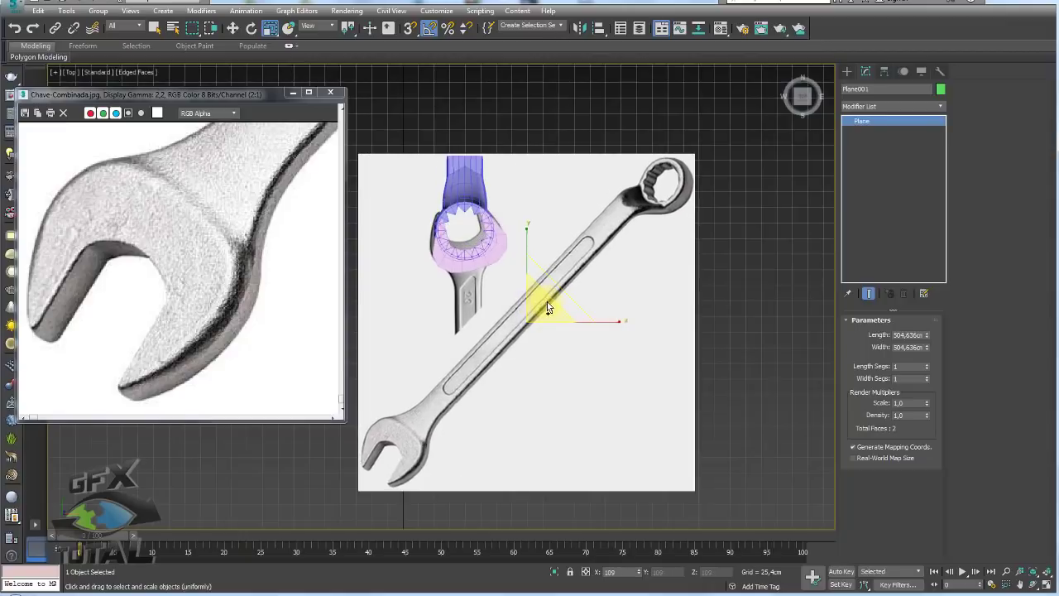
{"action": "key", "text": "w"}
{"action": "left_click_drag", "start_coordinate": [550, 295], "coordinate": [555, 303]}
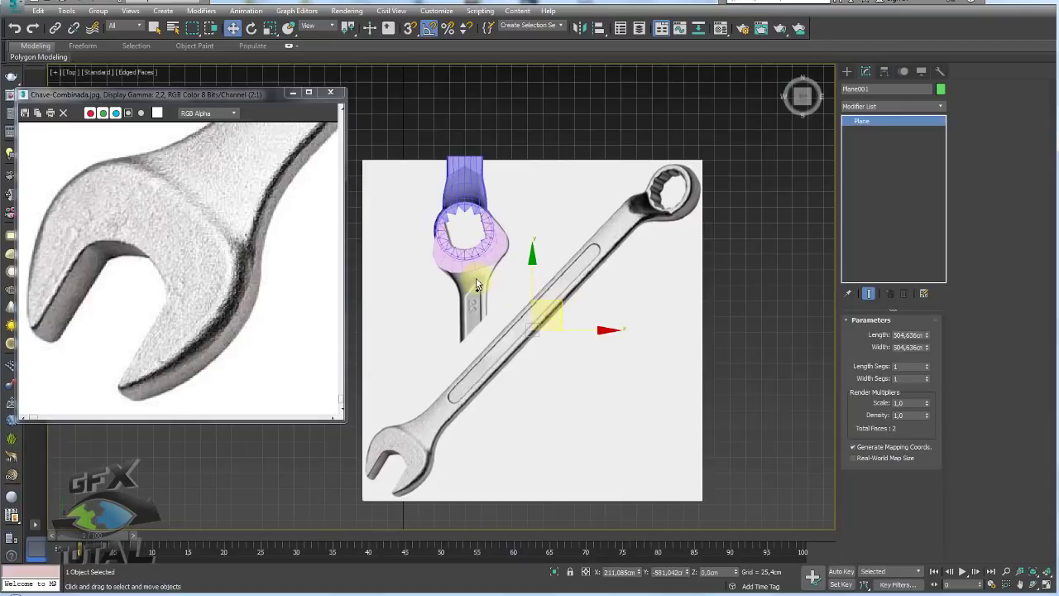
{"action": "scroll", "coordinate": [472, 279], "scroll_direction": "up", "scroll_amount": 3}
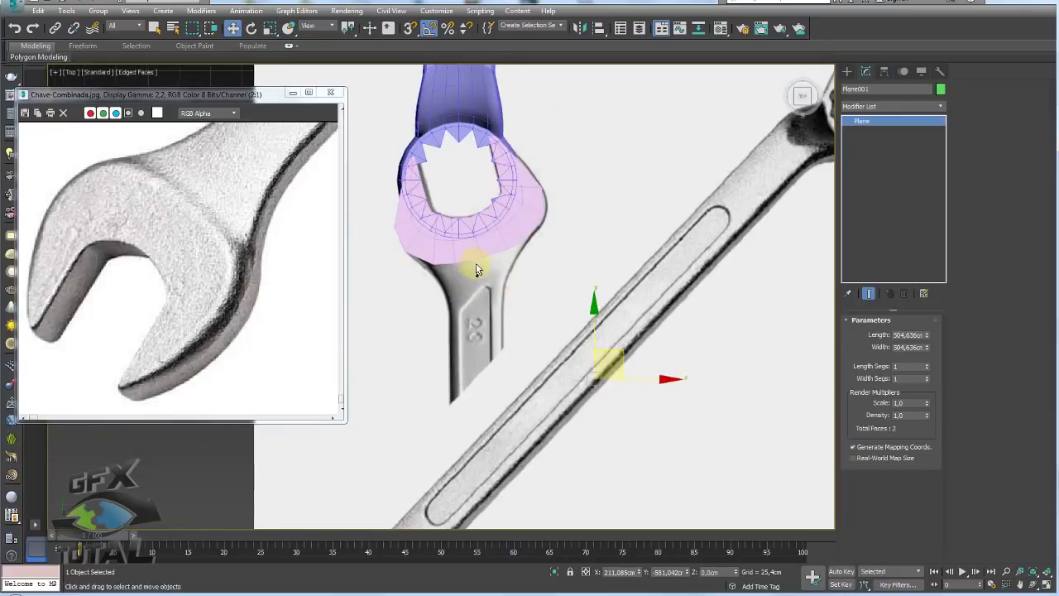
{"action": "scroll", "coordinate": [473, 265], "scroll_direction": "up", "scroll_amount": 3}
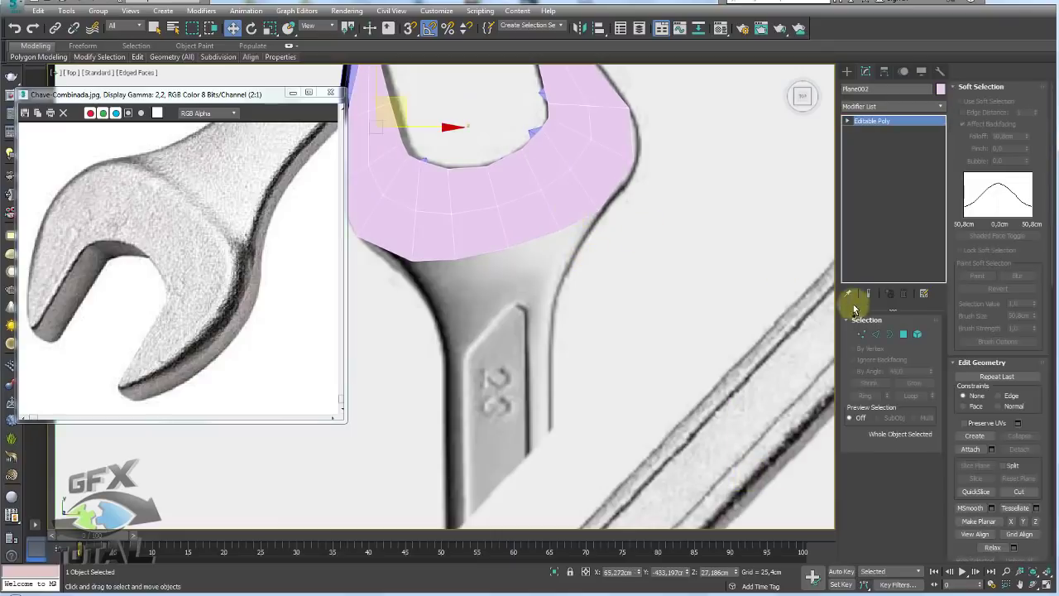
At Polygon level, select the bottom row of faces on the pink ring
{"action": "left_click", "coordinate": [901, 334]}
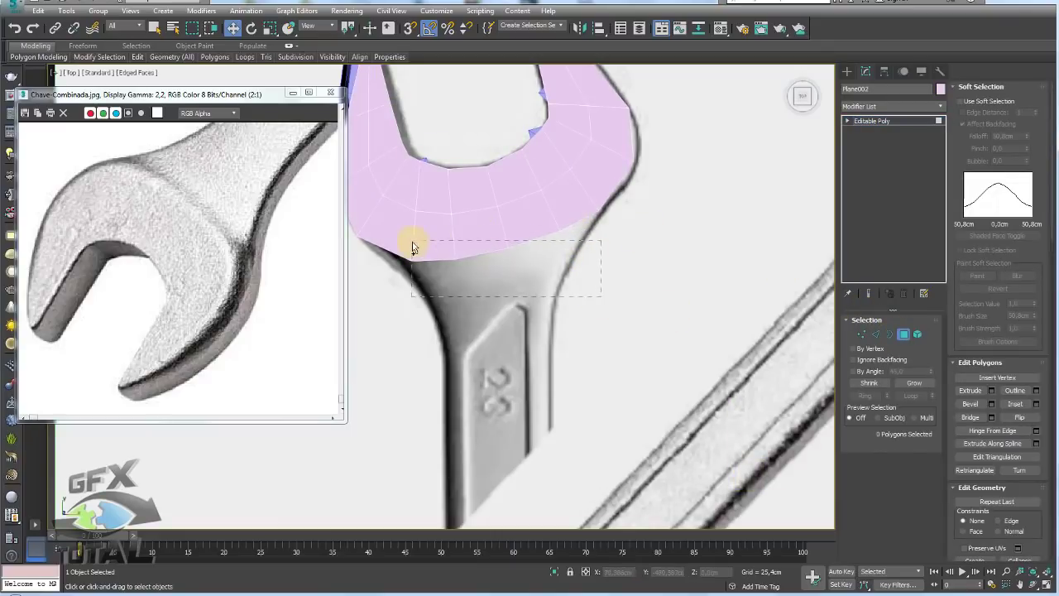
{"action": "mouse_move", "coordinate": [601, 296]}
{"action": "left_mouse_down"}
{"action": "mouse_move", "coordinate": [439, 233]}
{"action": "mouse_move", "coordinate": [418, 258]}
{"action": "left_mouse_up"}
{"action": "left_click", "coordinate": [368, 210], "text": "ctrl"}
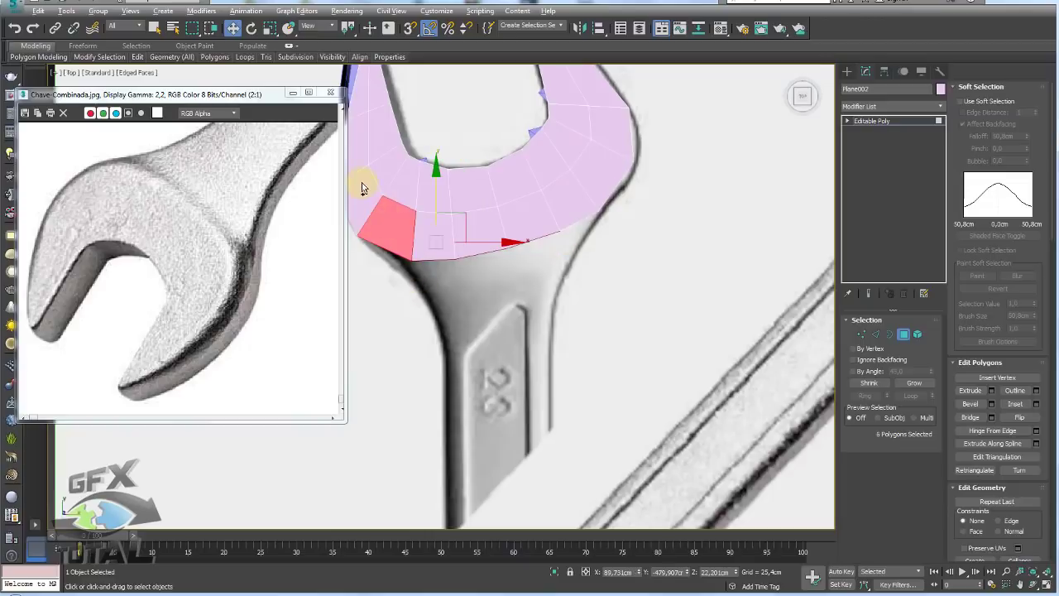
{"action": "key", "text": "p"}
{"action": "mouse_move", "coordinate": [510, 292]}
{"action": "middle_mouse_down", "text": "alt"}
{"action": "mouse_move", "coordinate": [523, 241]}
{"action": "mouse_move", "coordinate": [553, 230]}
{"action": "mouse_move", "coordinate": [620, 237]}
{"action": "mouse_move", "coordinate": [638, 284]}
{"action": "middle_mouse_up", "text": "alt"}
{"action": "left_click", "coordinate": [555, 236], "text": "ctrl"}
{"action": "mouse_move", "coordinate": [519, 235]}
{"action": "middle_mouse_down", "text": "alt"}
{"action": "mouse_move", "coordinate": [502, 265]}
{"action": "mouse_move", "coordinate": [516, 213]}
{"action": "mouse_move", "coordinate": [466, 267]}
{"action": "middle_mouse_up", "text": "alt"}
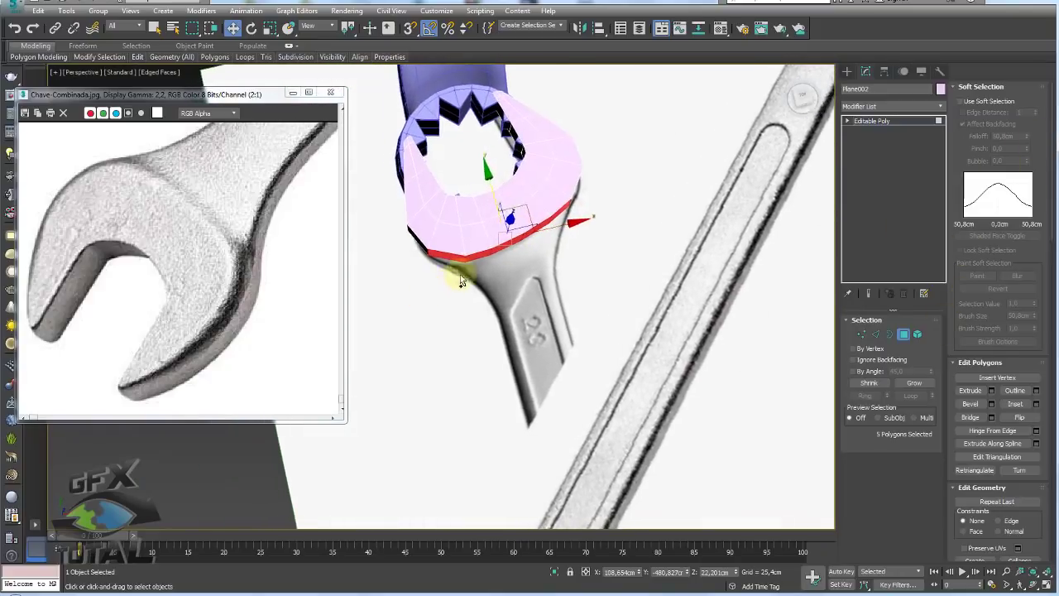
{"action": "scroll", "coordinate": [466, 268], "scroll_direction": "up", "scroll_amount": 4}
At Vertex level, move the lower-edge corner vertices to even out the edge
{"action": "left_click", "coordinate": [862, 333]}
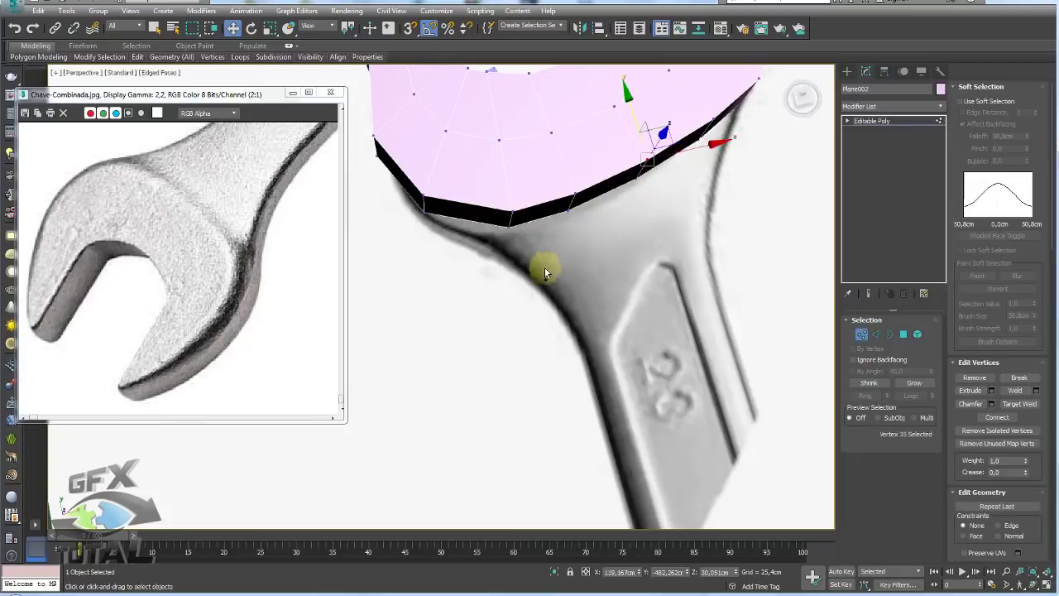
{"action": "left_click", "coordinate": [513, 216]}
{"action": "middle_click_drag", "start_coordinate": [516, 206], "coordinate": [532, 194], "text": "alt"}
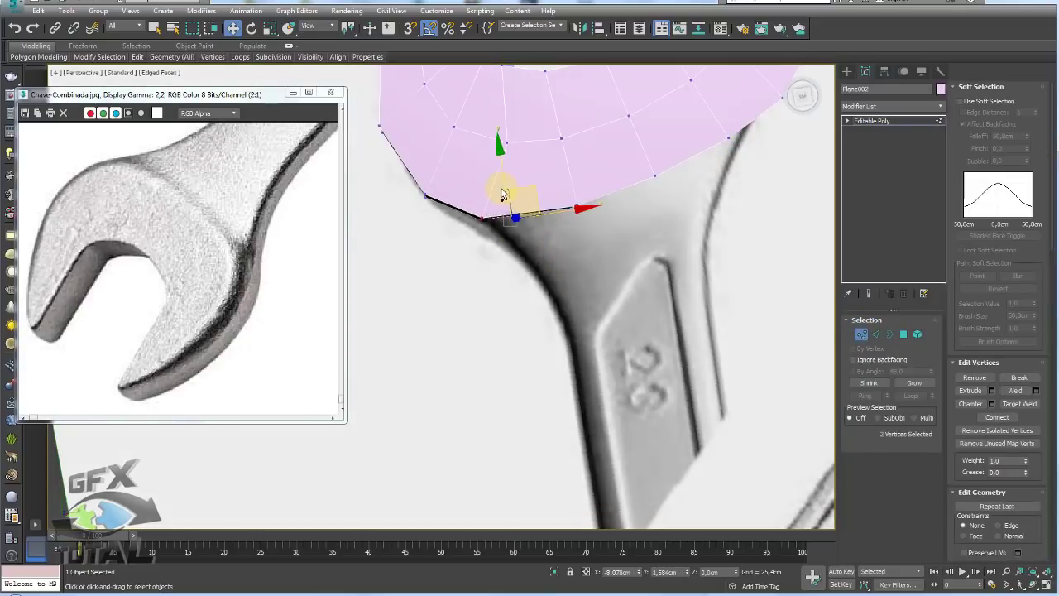
{"action": "mouse_move", "coordinate": [510, 196]}
{"action": "left_mouse_down"}
{"action": "mouse_move", "coordinate": [591, 225]}
{"action": "mouse_move", "coordinate": [600, 189]}
{"action": "left_mouse_up"}
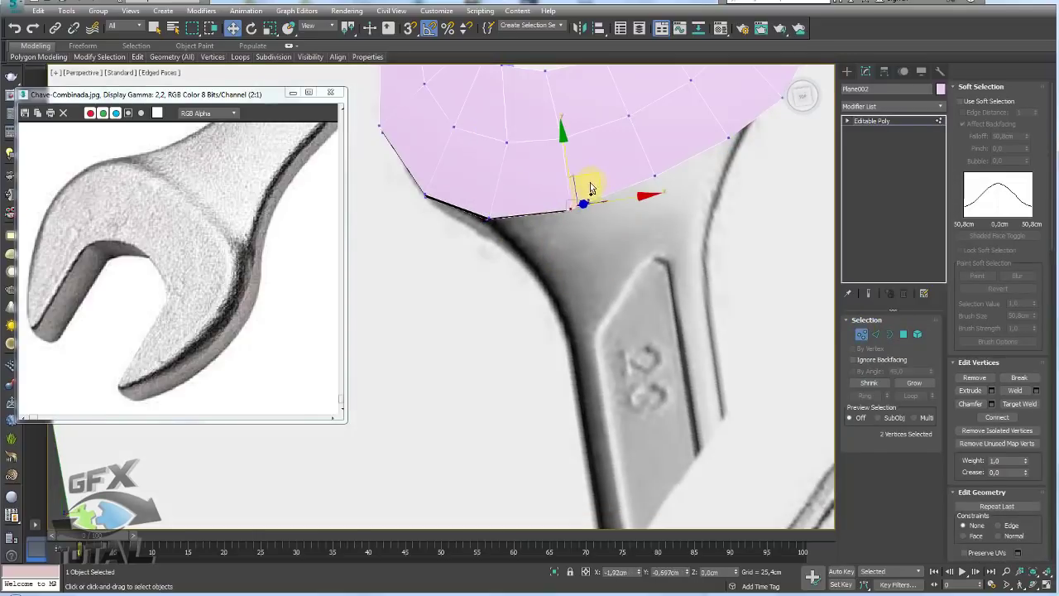
Extrude the four selected lower faces by 25.4 cm
{"action": "left_click", "coordinate": [904, 334]}
{"action": "middle_click_drag", "start_coordinate": [460, 265], "coordinate": [469, 265], "text": "alt"}
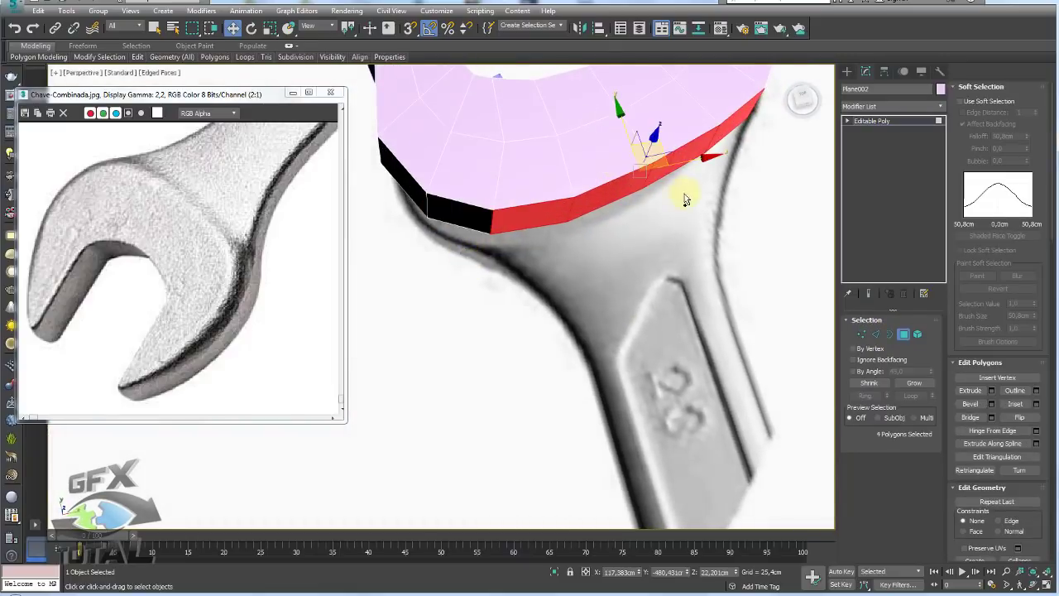
{"action": "mouse_move", "coordinate": [685, 198]}
{"action": "middle_mouse_down", "text": "alt"}
{"action": "mouse_move", "coordinate": [634, 207]}
{"action": "mouse_move", "coordinate": [579, 196]}
{"action": "mouse_move", "coordinate": [571, 232]}
{"action": "middle_mouse_up", "text": "alt"}
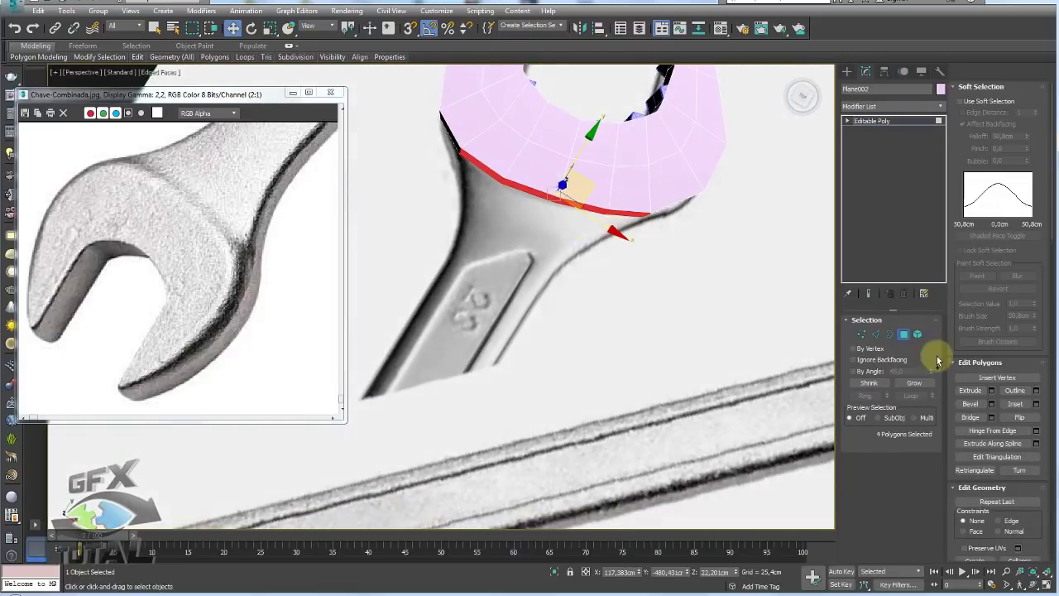
{"action": "left_click", "coordinate": [992, 390]}
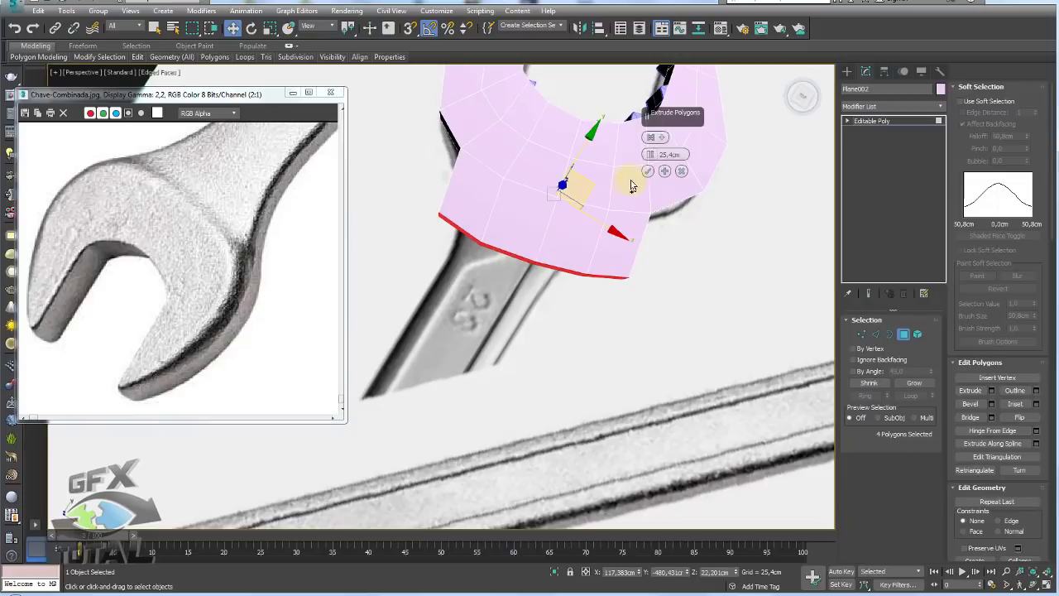
{"action": "left_click", "coordinate": [647, 172]}
In Top view, taper and shorten the extruded faces and shift them left to the handle
{"action": "key", "text": "t"}
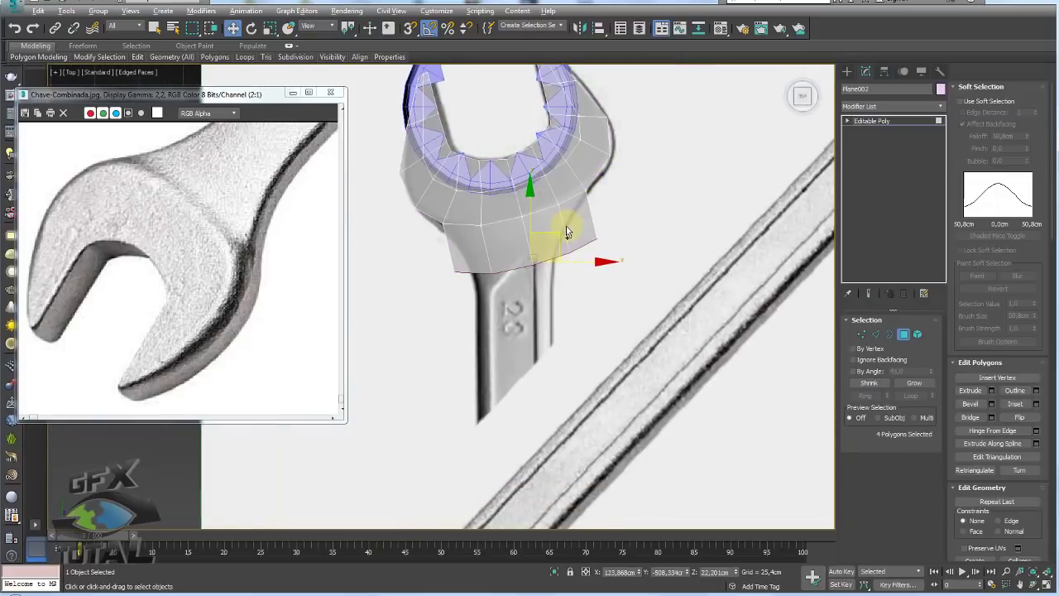
{"action": "scroll", "coordinate": [566, 226], "scroll_direction": "up", "scroll_amount": 2}
{"action": "scroll", "coordinate": [550, 207], "scroll_direction": "up", "scroll_amount": 2}
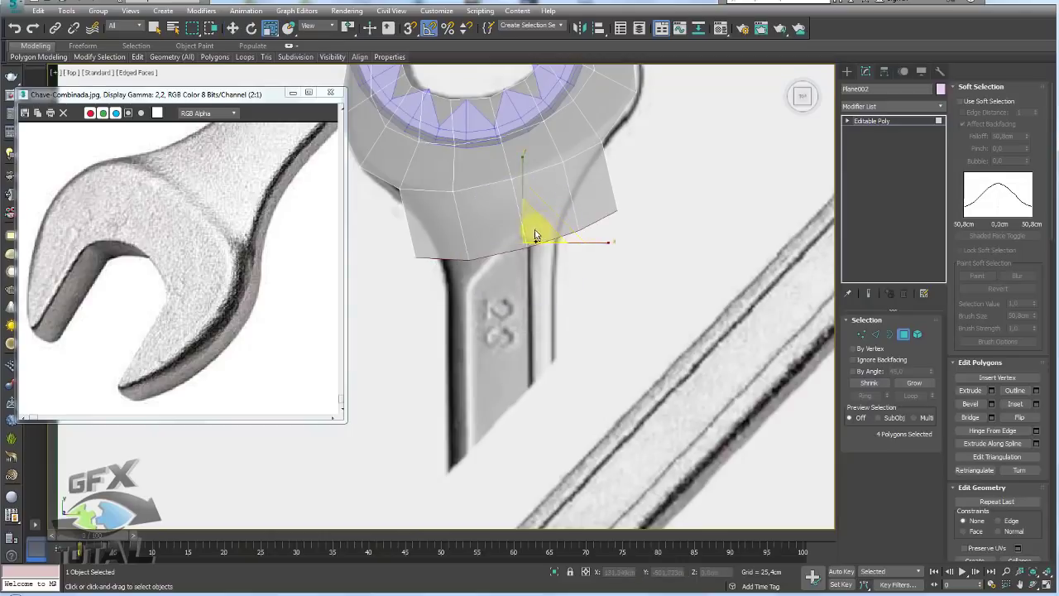
{"action": "left_click_drag", "start_coordinate": [605, 252], "coordinate": [580, 243]}
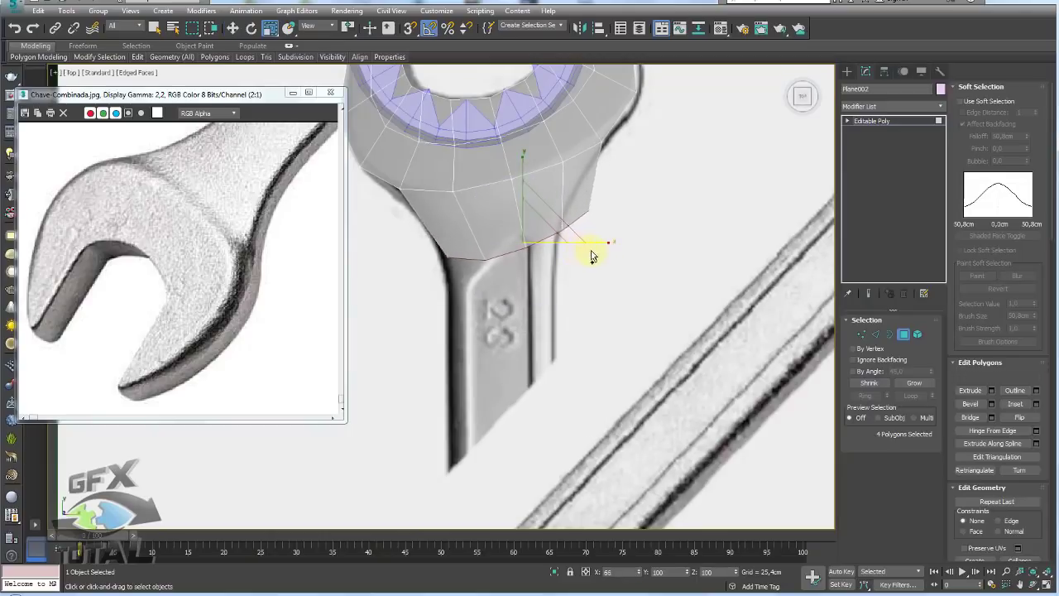
{"action": "left_click_drag", "start_coordinate": [519, 169], "coordinate": [581, 296]}
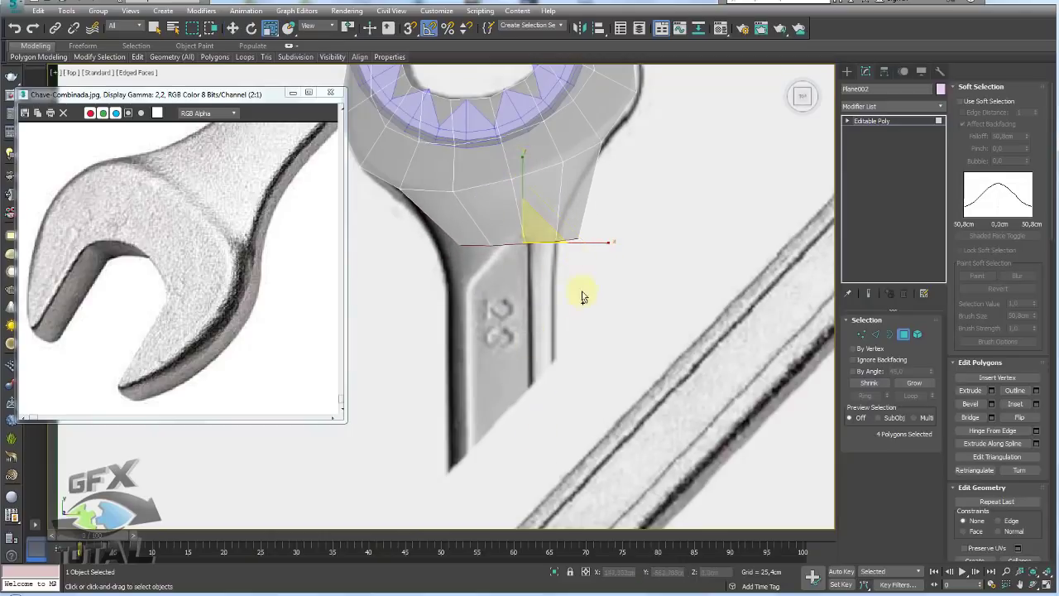
{"action": "key", "text": "w"}
{"action": "left_click_drag", "start_coordinate": [551, 217], "coordinate": [530, 221]}
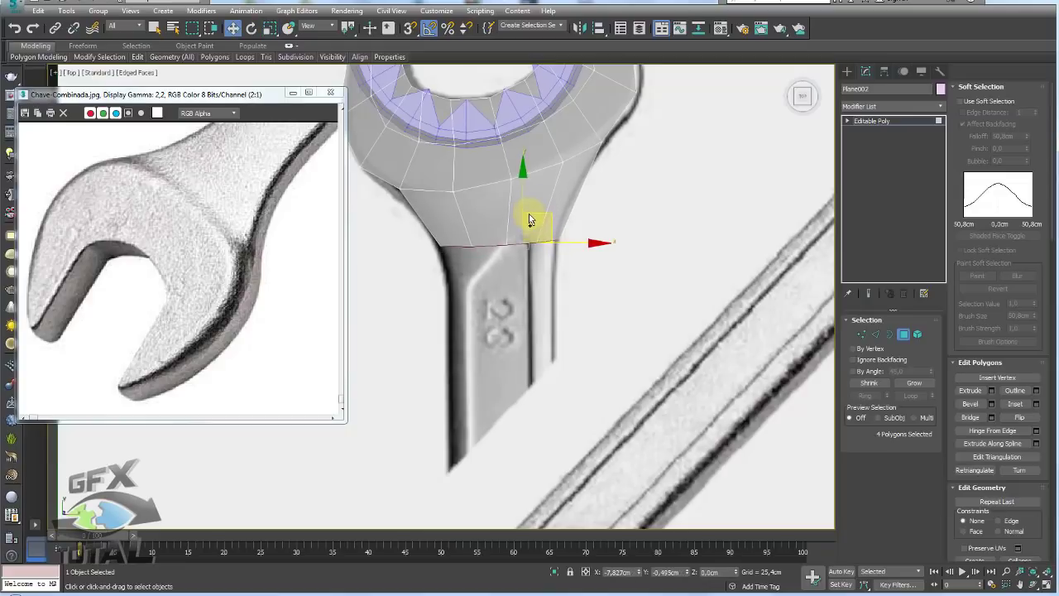
Narrow the faces to 89% width and move them down over the neck
{"action": "key", "text": "e"}
{"action": "key", "text": "r"}
{"action": "left_click_drag", "start_coordinate": [579, 247], "coordinate": [577, 252]}
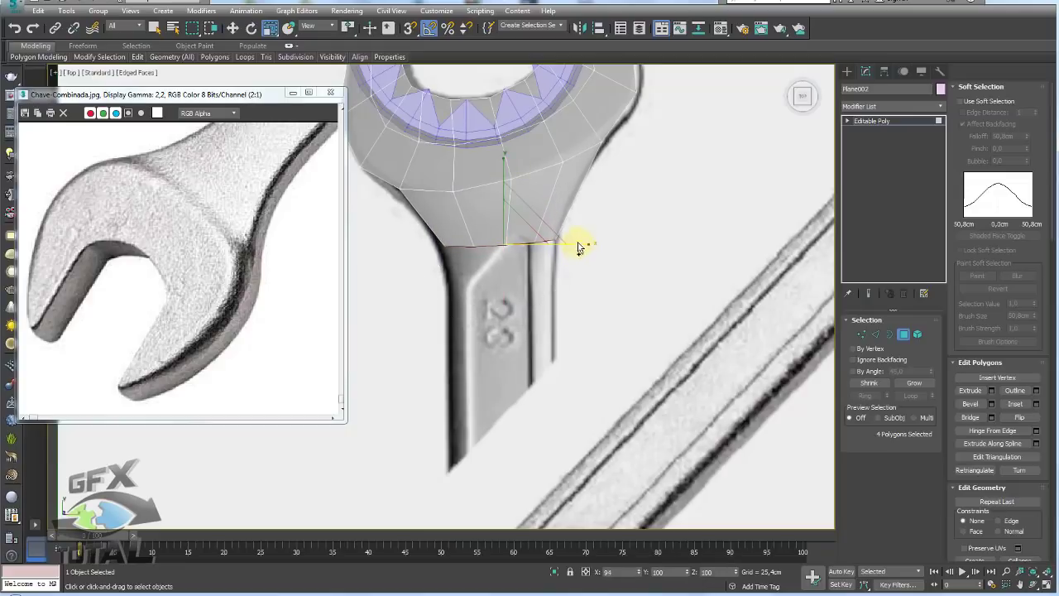
{"action": "key", "text": "w"}
{"action": "left_click_drag", "start_coordinate": [504, 200], "coordinate": [503, 240]}
{"action": "key", "text": "e"}
{"action": "key", "text": "r"}
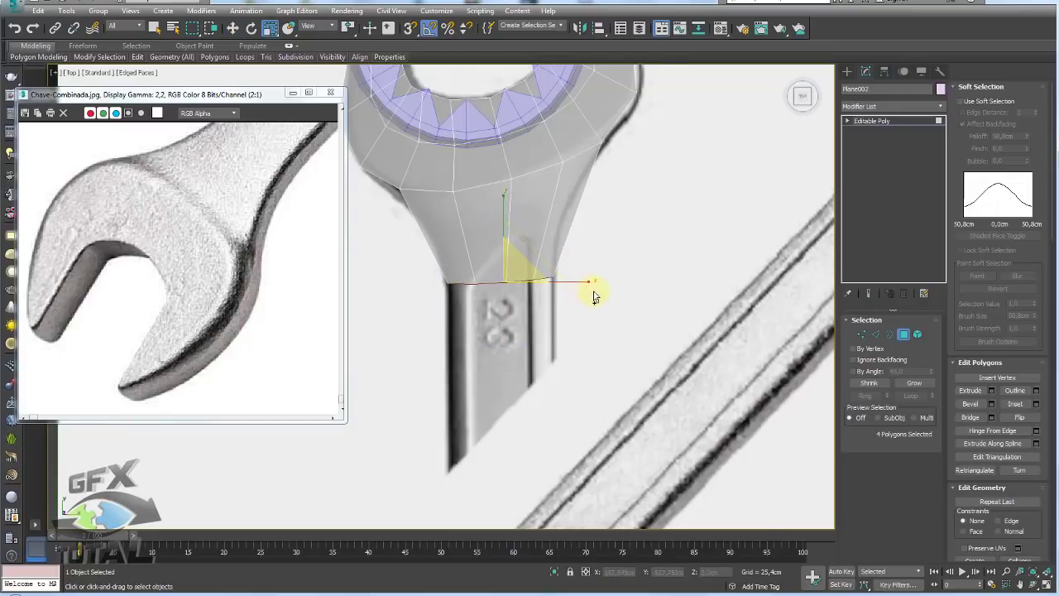
In Perspective, scale the four end faces down to 55% height along Z
{"action": "key", "text": "p"}
{"action": "mouse_move", "coordinate": [557, 293]}
{"action": "middle_mouse_down", "text": "alt"}
{"action": "mouse_move", "coordinate": [601, 277]}
{"action": "mouse_move", "coordinate": [618, 229]}
{"action": "mouse_move", "coordinate": [526, 211]}
{"action": "middle_mouse_up", "text": "alt"}
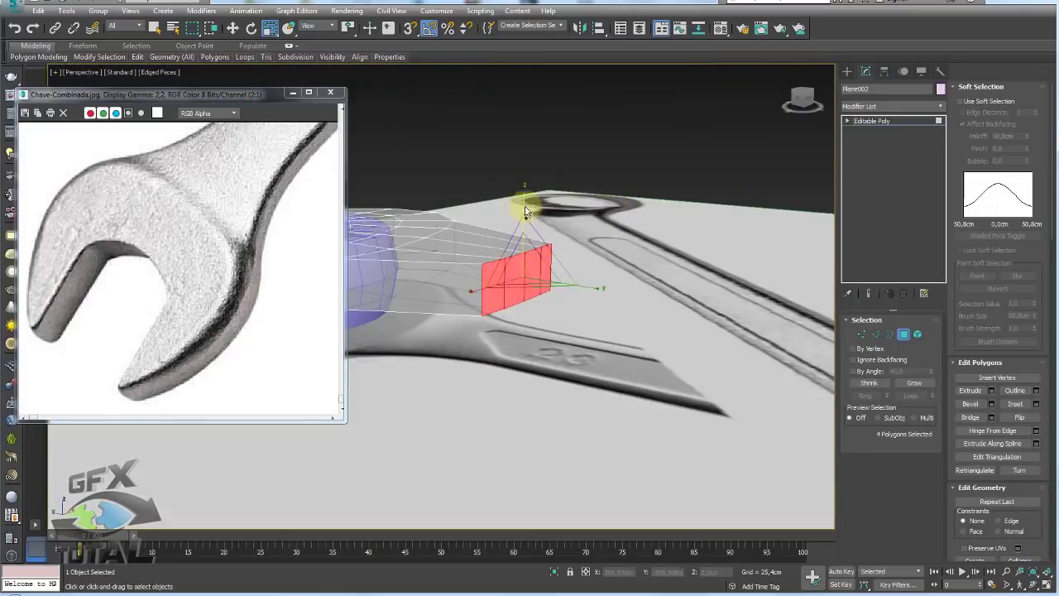
{"action": "left_click_drag", "start_coordinate": [525, 210], "coordinate": [523, 242]}
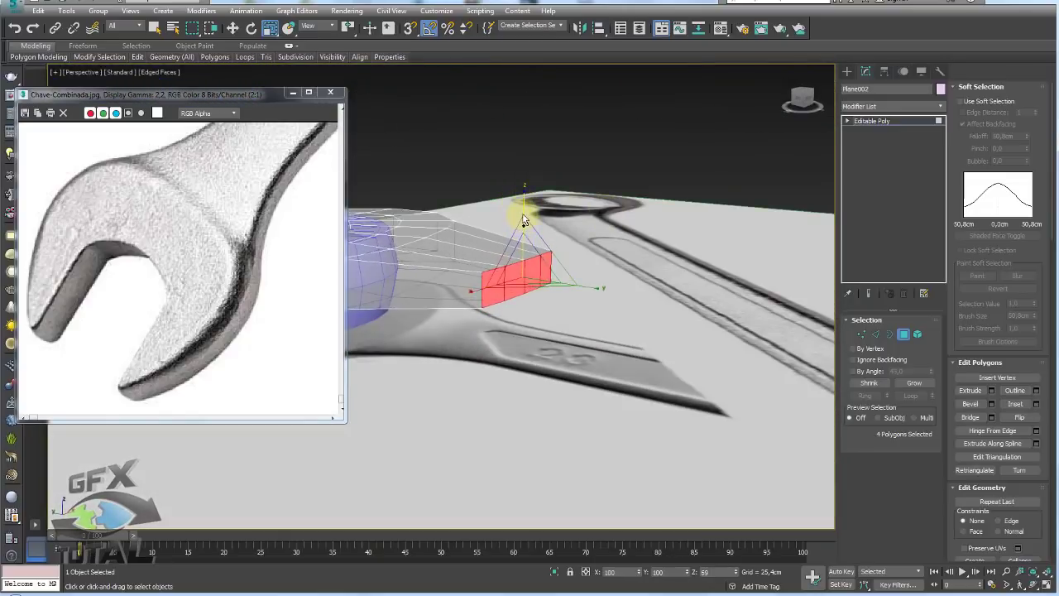
{"action": "mouse_move", "coordinate": [522, 213]}
{"action": "middle_mouse_down", "text": "alt"}
{"action": "mouse_move", "coordinate": [640, 219]}
{"action": "mouse_move", "coordinate": [715, 277]}
{"action": "middle_mouse_up", "text": "alt"}
Grow then invert the face selection and scale the jaw head taller on Z
{"action": "left_click", "coordinate": [914, 382]}
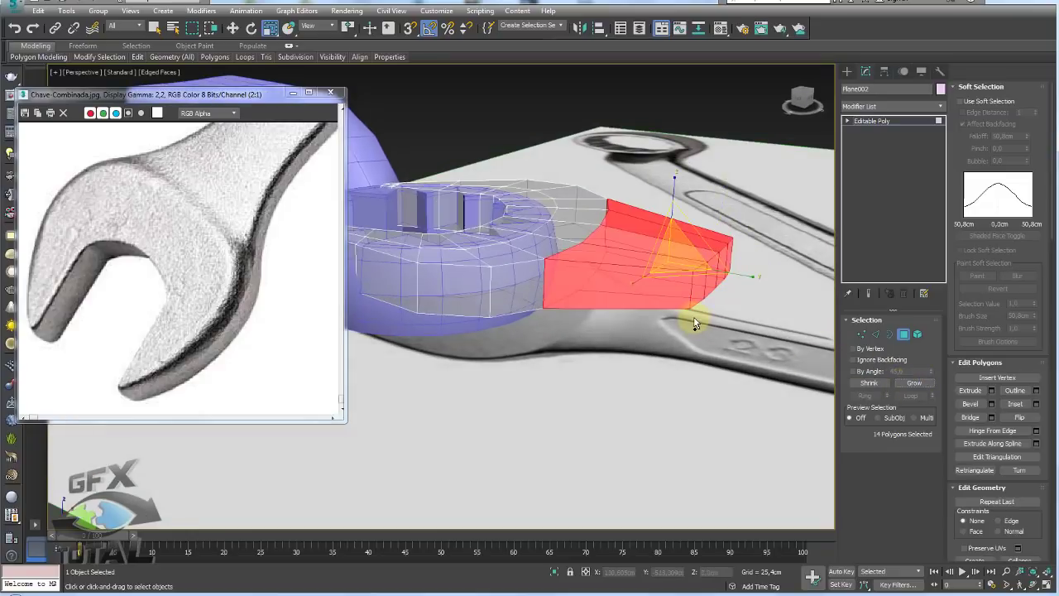
{"action": "key", "text": "ctrl+i"}
{"action": "left_click_drag", "start_coordinate": [454, 165], "coordinate": [458, 141]}
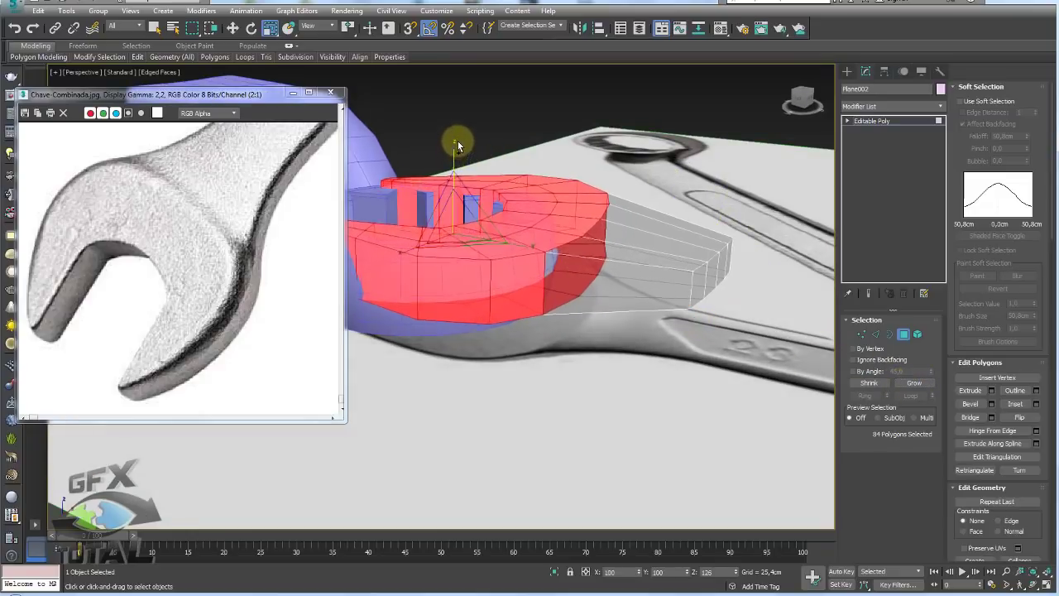
{"action": "middle_click_drag", "start_coordinate": [596, 187], "coordinate": [368, 211], "text": "alt"}
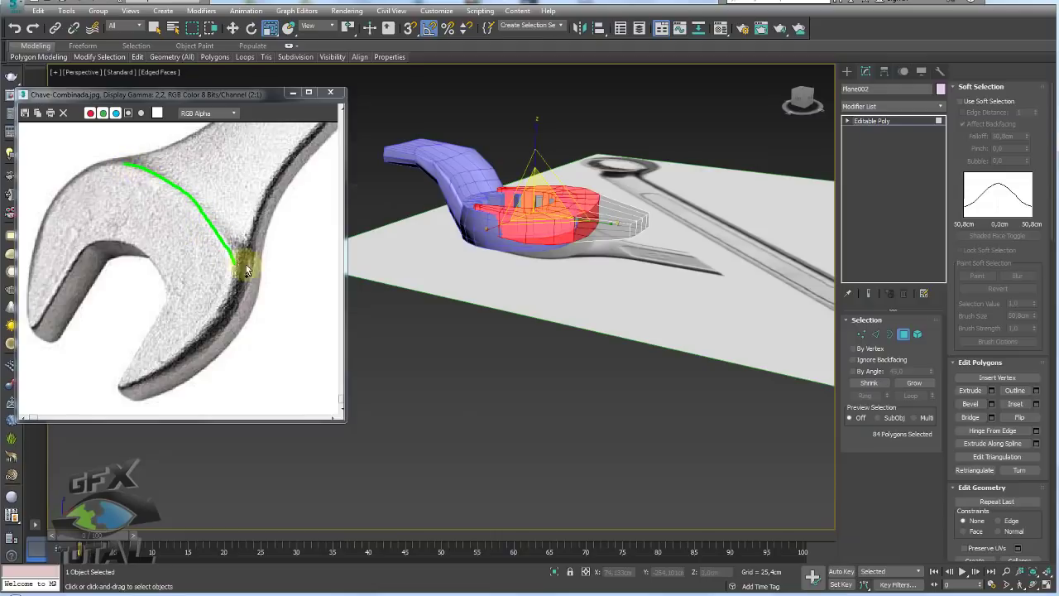
{"action": "mouse_move", "coordinate": [569, 296]}
{"action": "middle_mouse_down", "text": "alt"}
{"action": "mouse_move", "coordinate": [585, 283]}
{"action": "mouse_move", "coordinate": [574, 276]}
{"action": "middle_mouse_up", "text": "alt"}
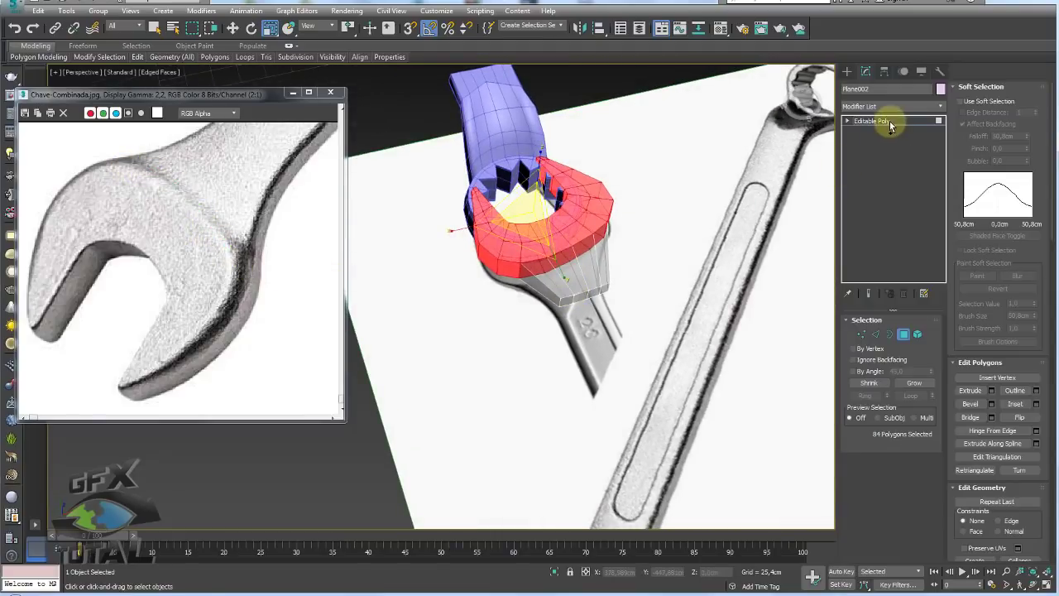
Return to the Editable Poly top level and open Plane002's object colour swatch
{"action": "left_click", "coordinate": [890, 124]}
{"action": "mouse_move", "coordinate": [629, 240]}
{"action": "middle_mouse_down", "text": "alt"}
{"action": "mouse_move", "coordinate": [620, 229]}
{"action": "mouse_move", "coordinate": [598, 255]}
{"action": "mouse_move", "coordinate": [606, 282]}
{"action": "mouse_move", "coordinate": [617, 273]}
{"action": "middle_mouse_up", "text": "alt"}
{"action": "left_click", "coordinate": [595, 251]}
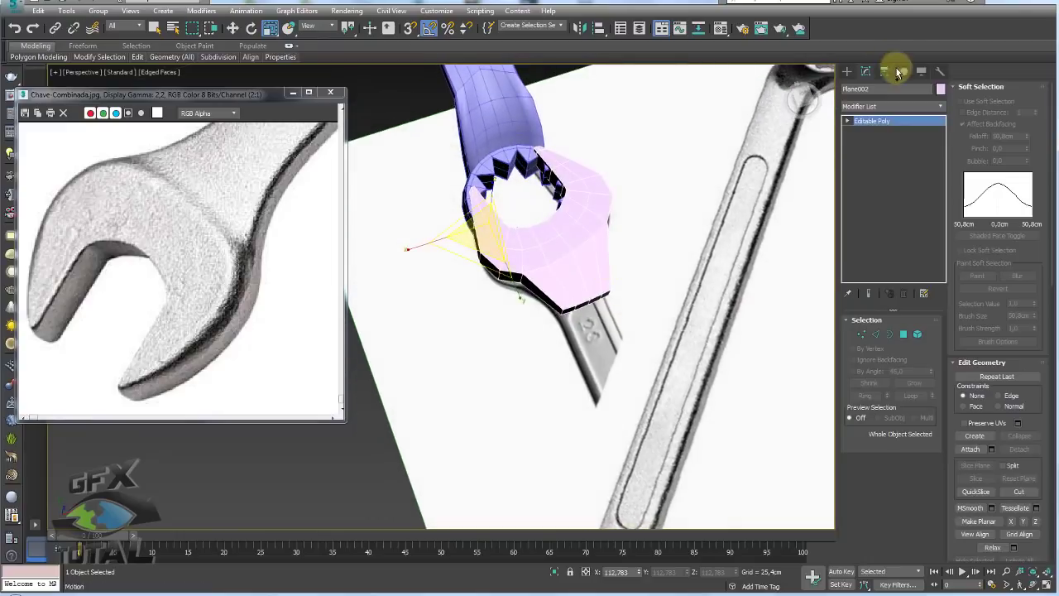
{"action": "left_click", "coordinate": [940, 88]}
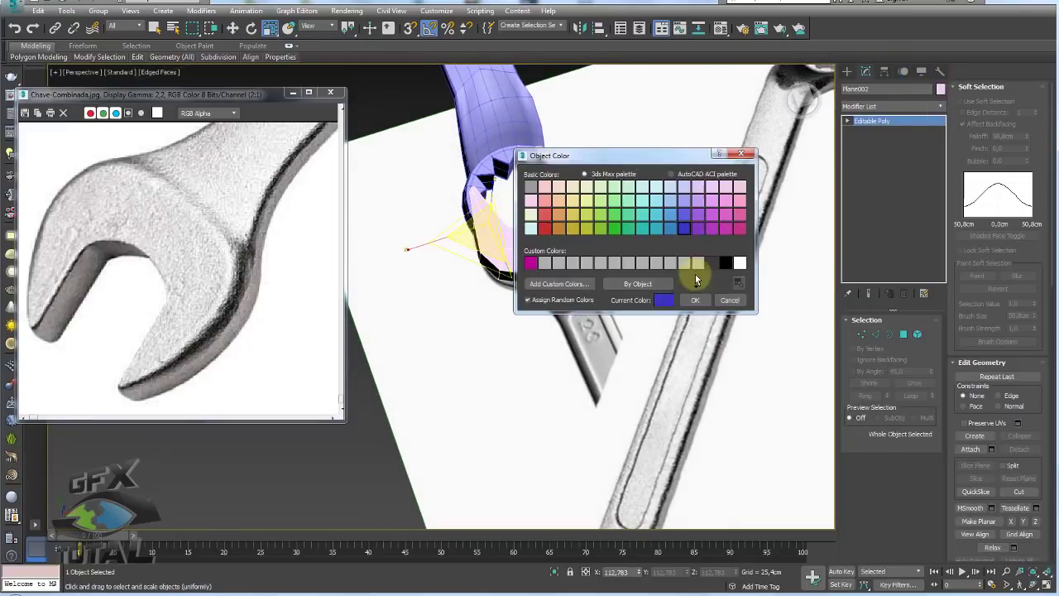
Set the jaw piece's object colour to dark blue
{"action": "left_click", "coordinate": [695, 300]}
{"action": "mouse_move", "coordinate": [695, 300]}
{"action": "middle_mouse_down", "text": "alt"}
{"action": "mouse_move", "coordinate": [649, 273]}
{"action": "mouse_move", "coordinate": [633, 284]}
{"action": "mouse_move", "coordinate": [638, 194]}
{"action": "mouse_move", "coordinate": [546, 279]}
{"action": "middle_mouse_up", "text": "alt"}
{"action": "scroll", "coordinate": [546, 279], "scroll_direction": "up", "scroll_amount": 2}
{"action": "scroll", "coordinate": [570, 259], "scroll_direction": "down", "scroll_amount": 4}
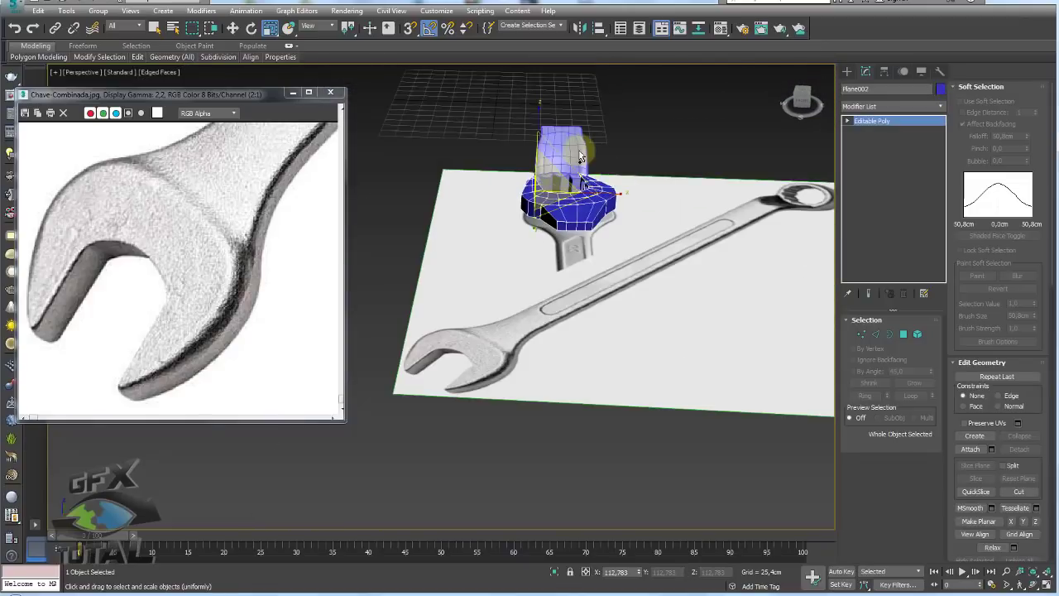
Move Star001 down along the wrench photo and raise it slightly
{"action": "left_click", "coordinate": [579, 155]}
{"action": "key", "text": "w"}
{"action": "middle_click_drag", "start_coordinate": [598, 162], "coordinate": [561, 155], "text": "alt"}
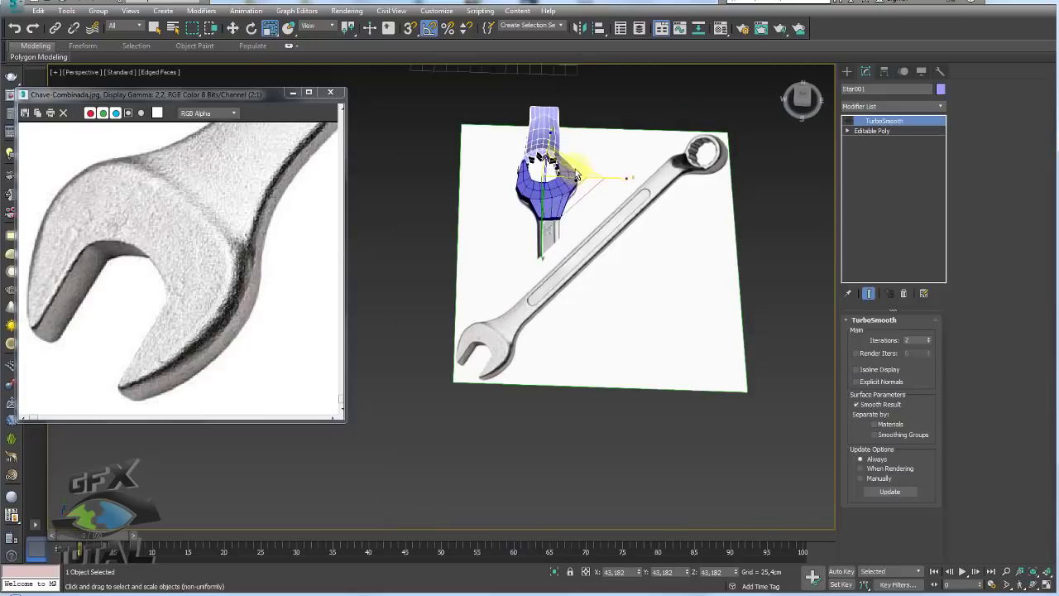
{"action": "left_click_drag", "start_coordinate": [561, 156], "coordinate": [567, 265]}
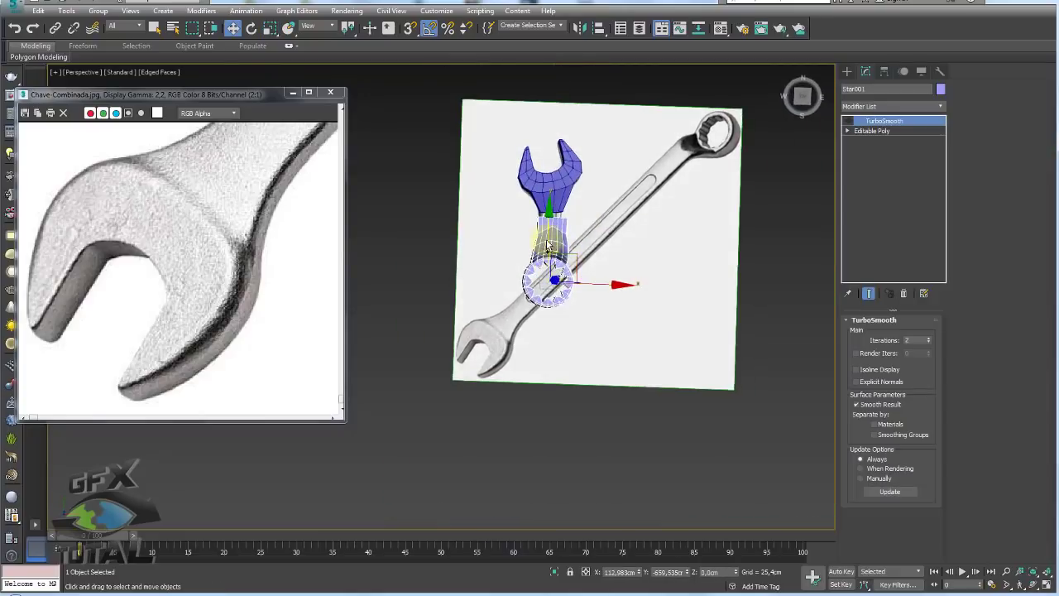
{"action": "middle_click_drag", "start_coordinate": [552, 250], "coordinate": [576, 246], "text": "alt"}
{"action": "left_click_drag", "start_coordinate": [577, 254], "coordinate": [577, 245]}
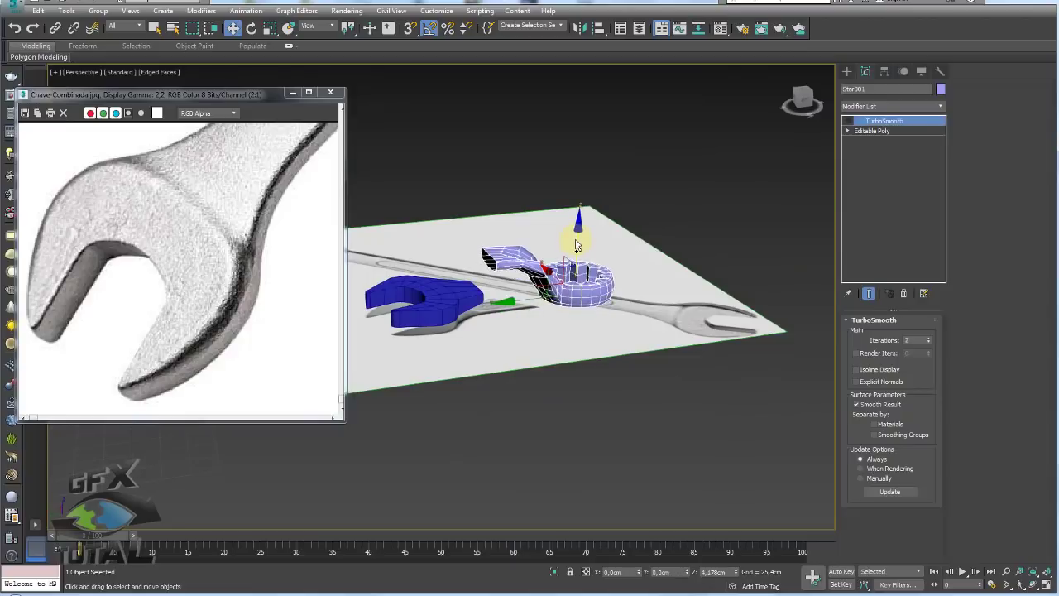
Lift Plane002 on Z to the ring's height, then reselect Star001
{"action": "left_click", "coordinate": [434, 299]}
{"action": "left_click_drag", "start_coordinate": [422, 277], "coordinate": [410, 234]}
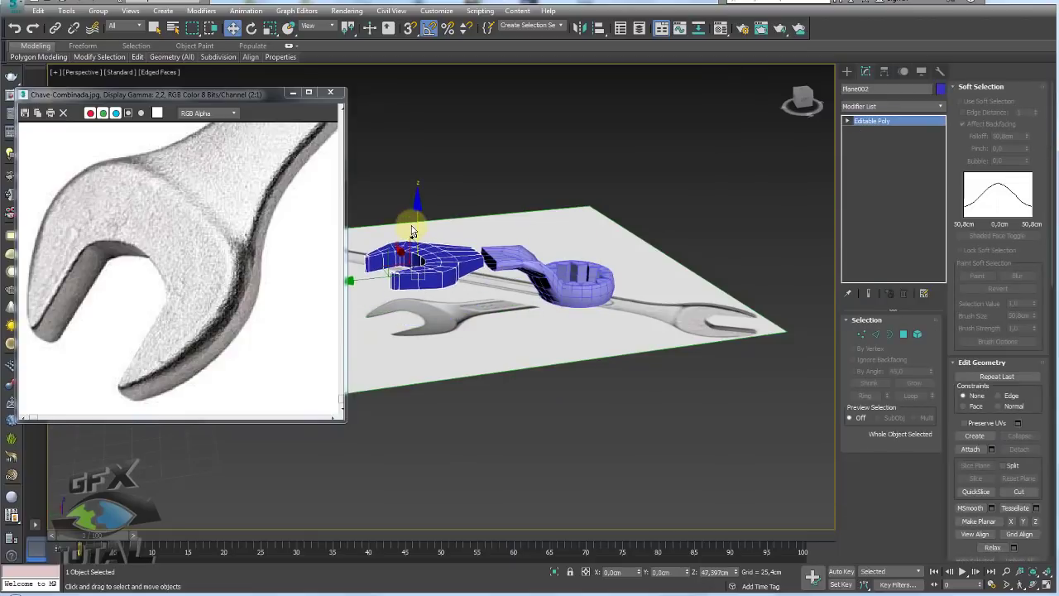
{"action": "scroll", "coordinate": [411, 234], "scroll_direction": "up", "scroll_amount": 4}
{"action": "scroll", "coordinate": [466, 277], "scroll_direction": "up", "scroll_amount": 2}
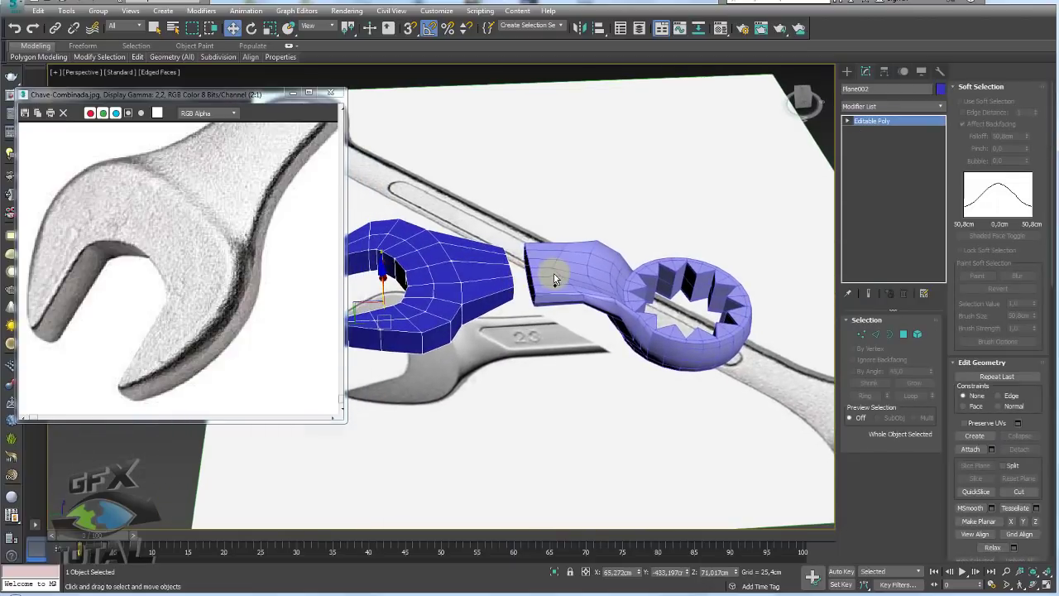
{"action": "left_click", "coordinate": [554, 280]}
{"action": "middle_click_drag", "start_coordinate": [555, 279], "coordinate": [766, 248], "text": "alt"}
Select the neck's border, convert to faces, grow once, and scale that band to 81% on X
{"action": "left_click", "coordinate": [848, 131]}
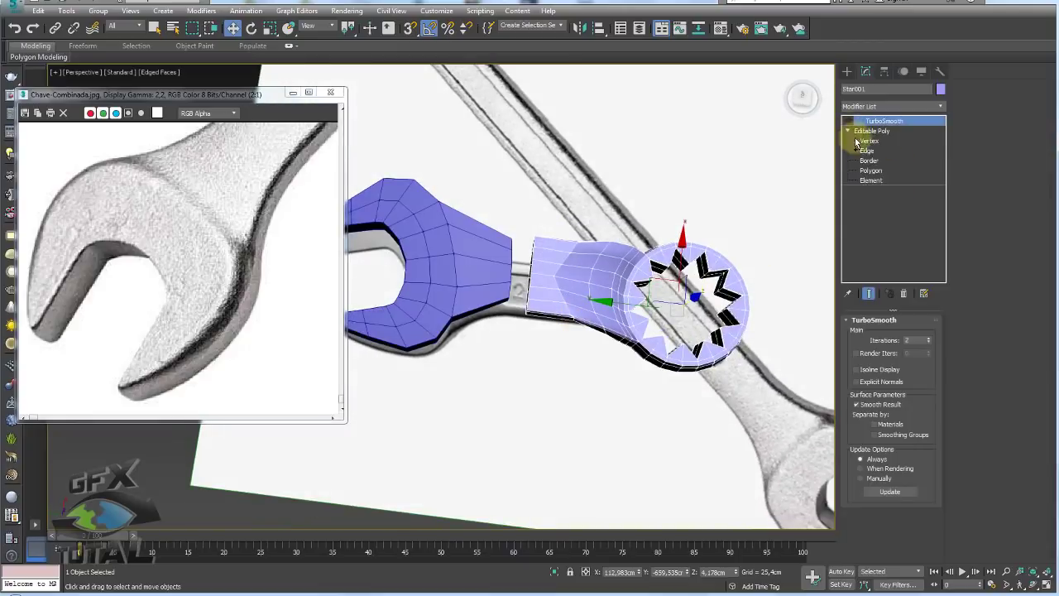
{"action": "left_click", "coordinate": [868, 161]}
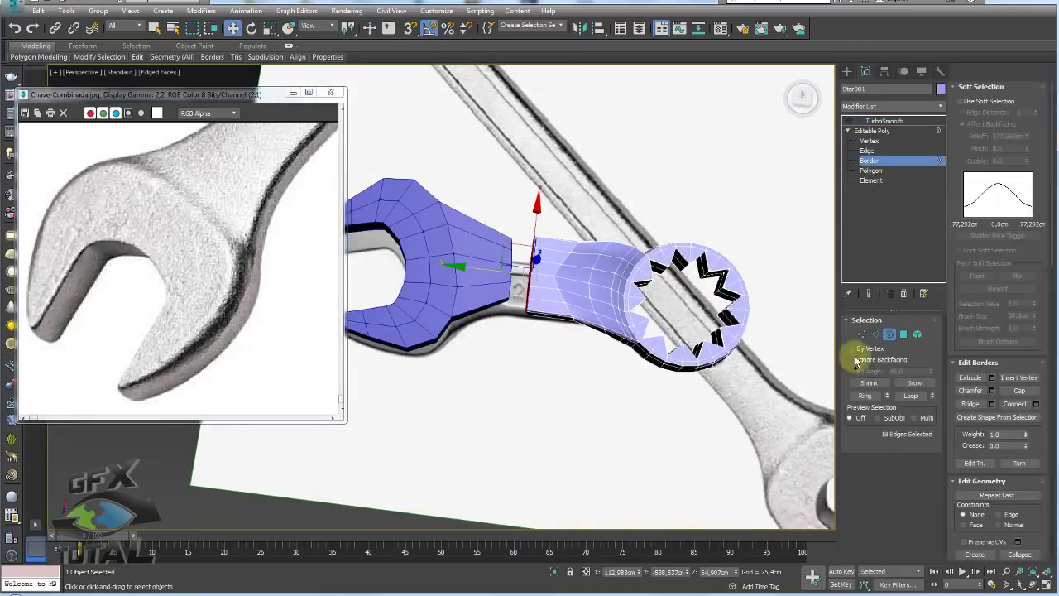
{"action": "left_click", "coordinate": [903, 334], "text": "ctrl"}
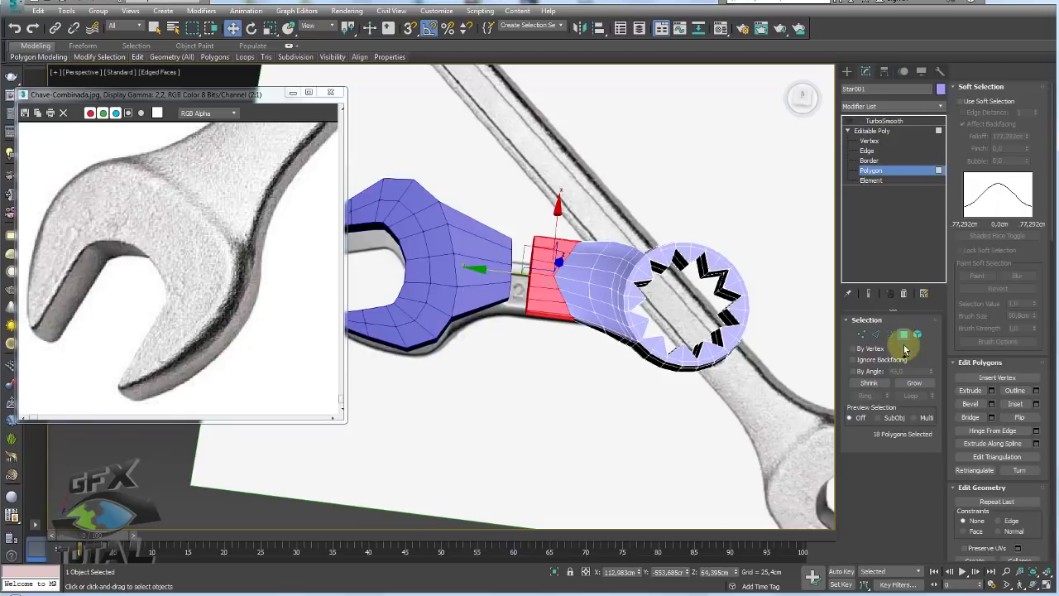
{"action": "left_click", "coordinate": [915, 383]}
{"action": "scroll", "coordinate": [577, 273], "scroll_direction": "up", "scroll_amount": 3}
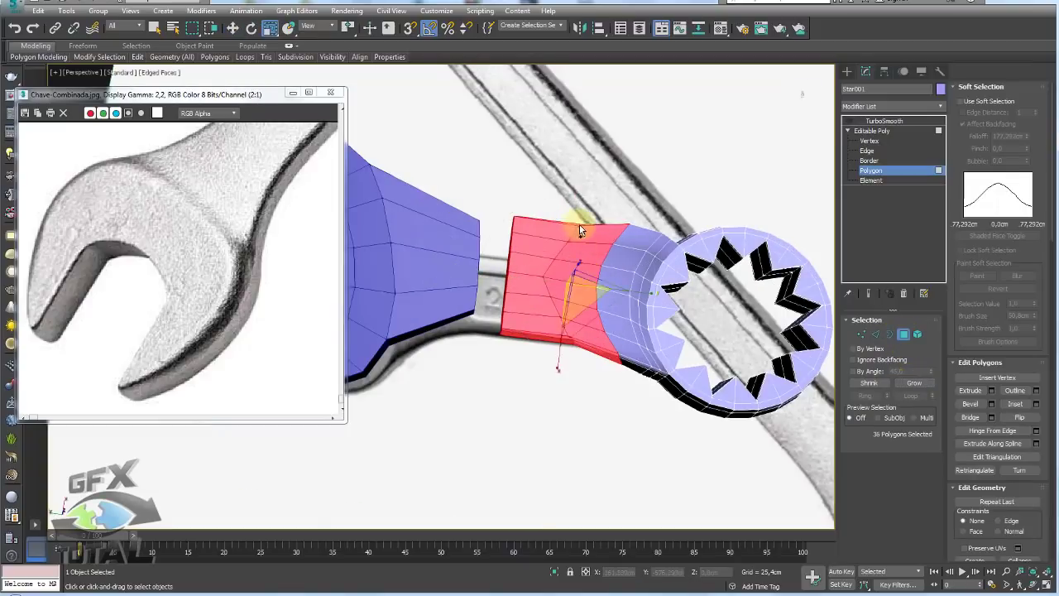
{"action": "left_click_drag", "start_coordinate": [560, 364], "coordinate": [561, 362]}
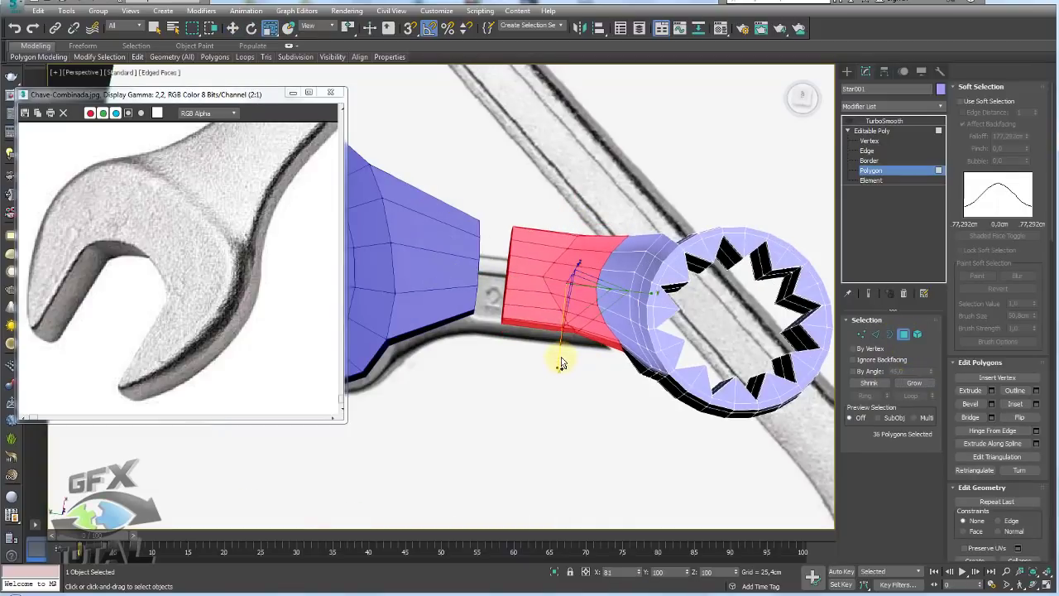
Grow and shrink the selection to the upper neck band and widen it to 108% on X
{"action": "left_click", "coordinate": [914, 382]}
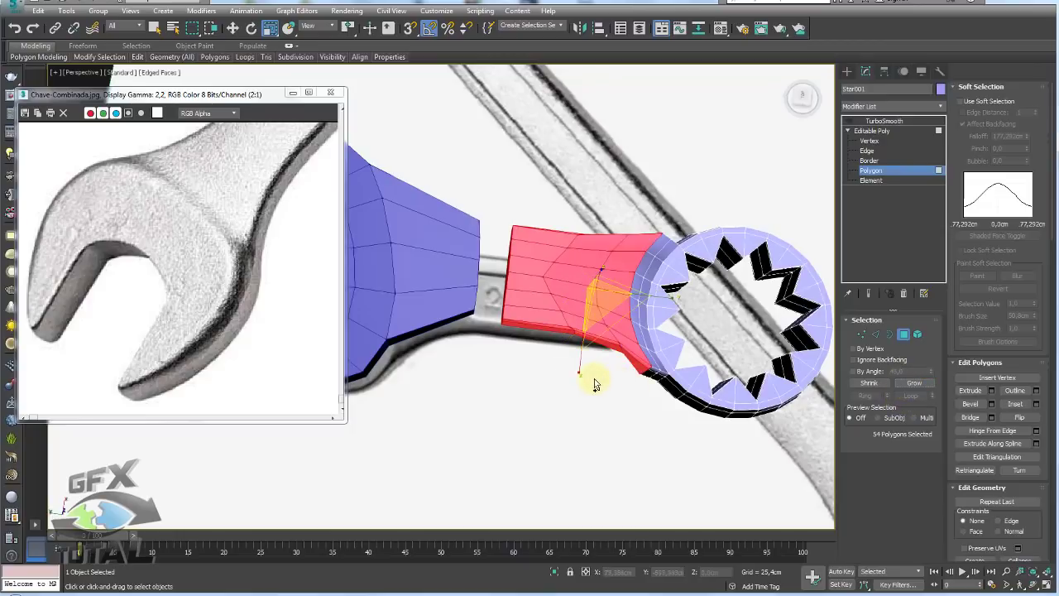
{"action": "scroll", "coordinate": [635, 328], "scroll_direction": "up", "scroll_amount": 2}
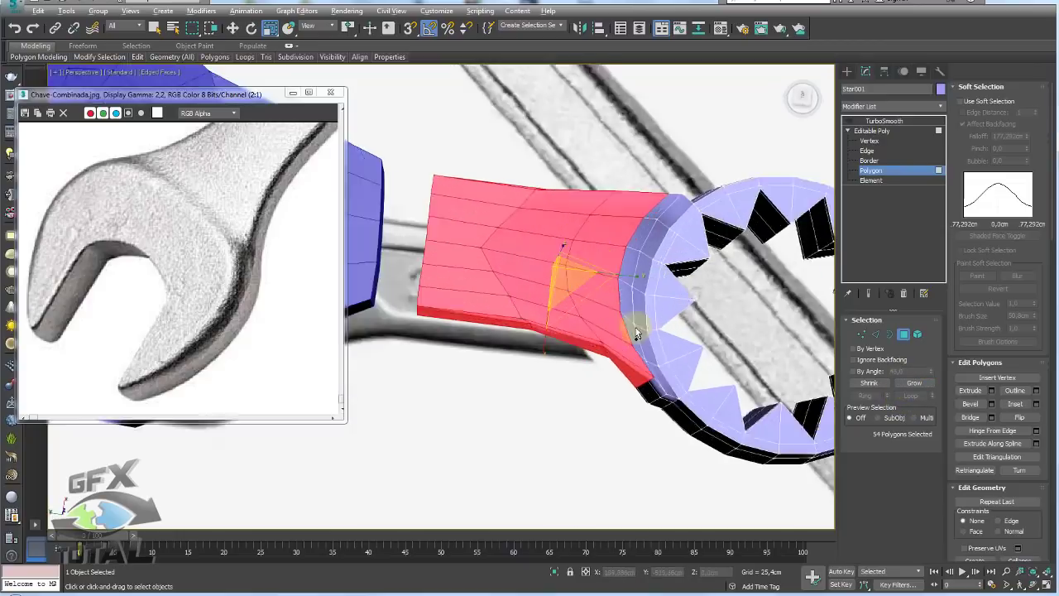
{"action": "middle_click_drag", "start_coordinate": [635, 328], "coordinate": [832, 345], "text": "alt"}
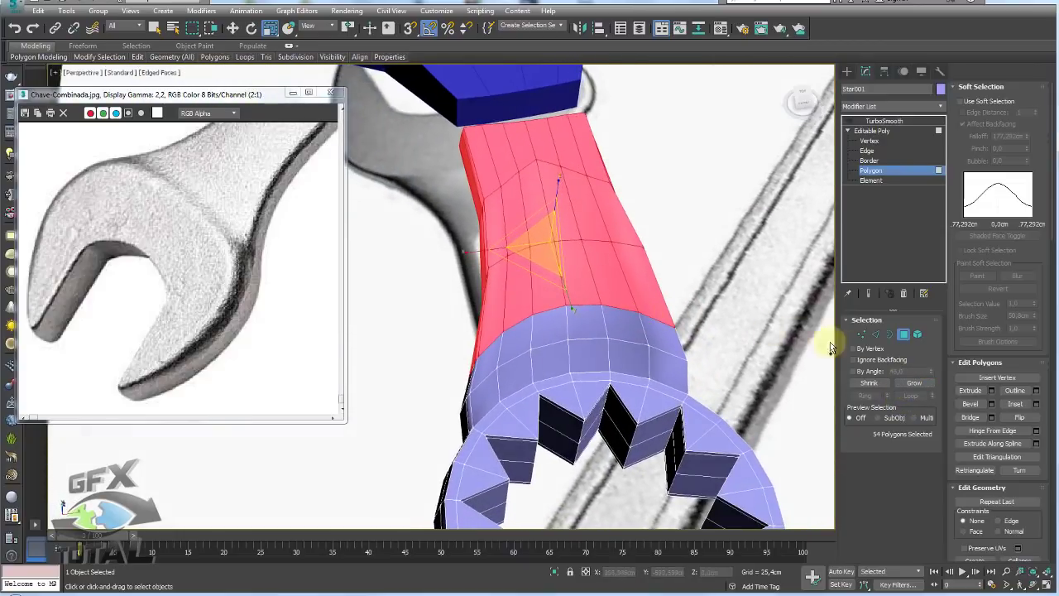
{"action": "left_click", "coordinate": [908, 389]}
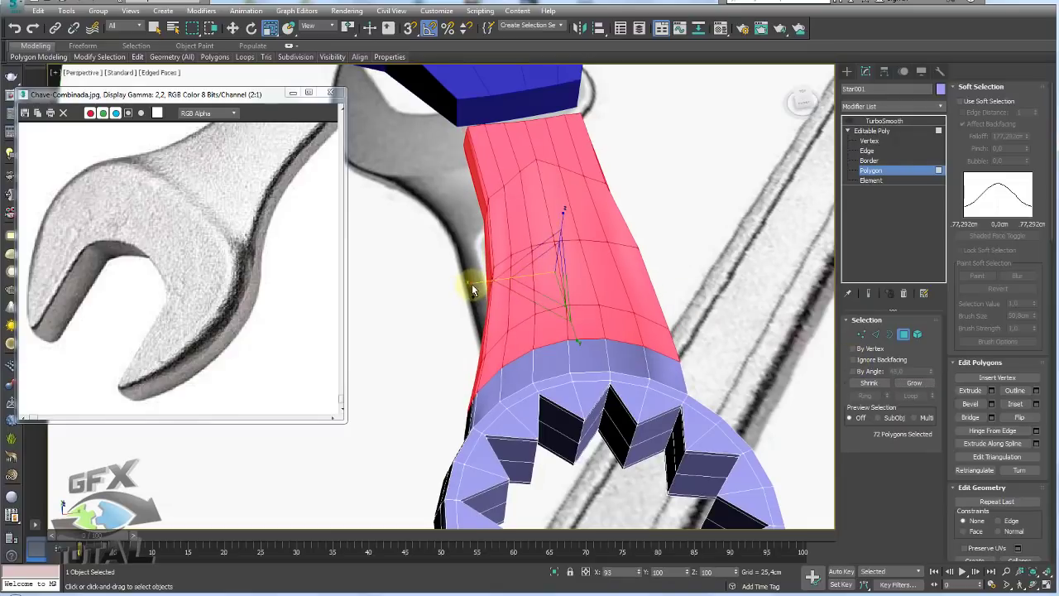
{"action": "left_click", "coordinate": [868, 383]}
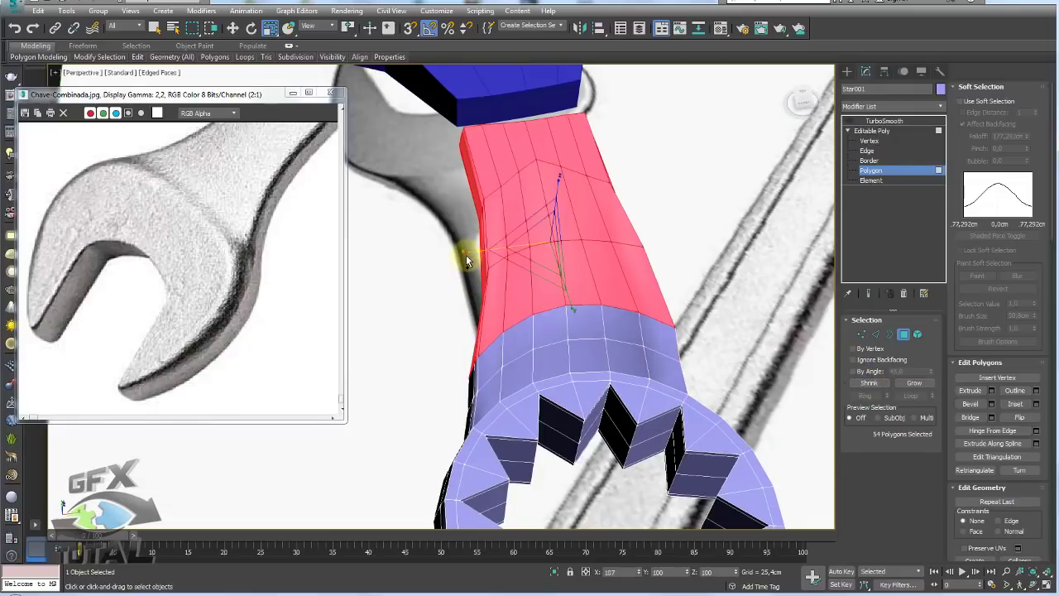
{"action": "left_click", "coordinate": [869, 382]}
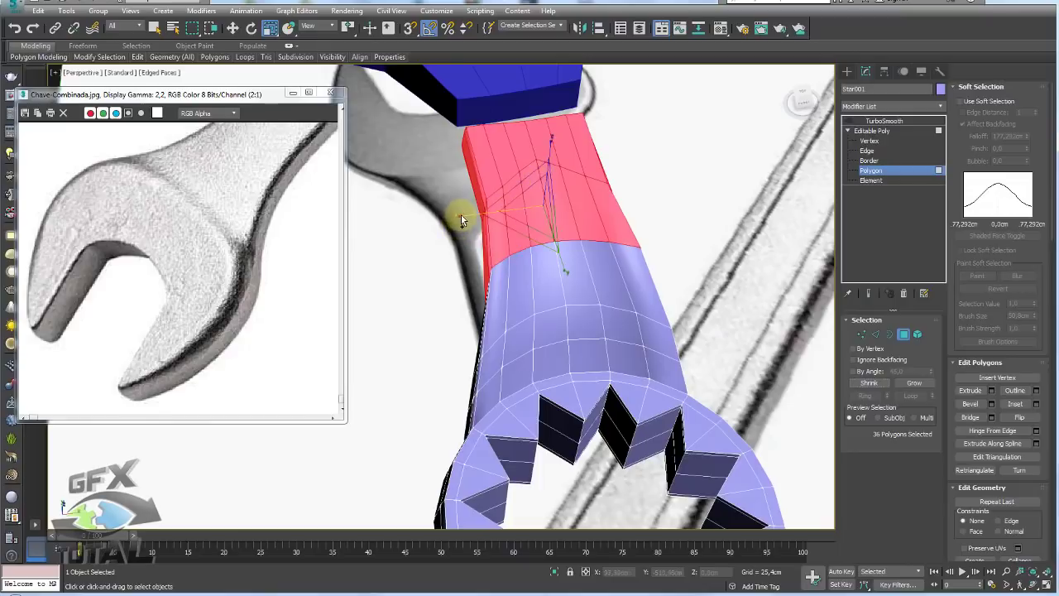
{"action": "left_click_drag", "start_coordinate": [460, 220], "coordinate": [459, 221]}
{"action": "mouse_move", "coordinate": [461, 222]}
{"action": "middle_mouse_down", "text": "alt"}
{"action": "mouse_move", "coordinate": [497, 218]}
{"action": "mouse_move", "coordinate": [633, 125]}
{"action": "mouse_move", "coordinate": [657, 142]}
{"action": "mouse_move", "coordinate": [643, 155]}
{"action": "middle_mouse_up", "text": "alt"}
{"action": "scroll", "coordinate": [495, 269], "scroll_direction": "up", "scroll_amount": 3}
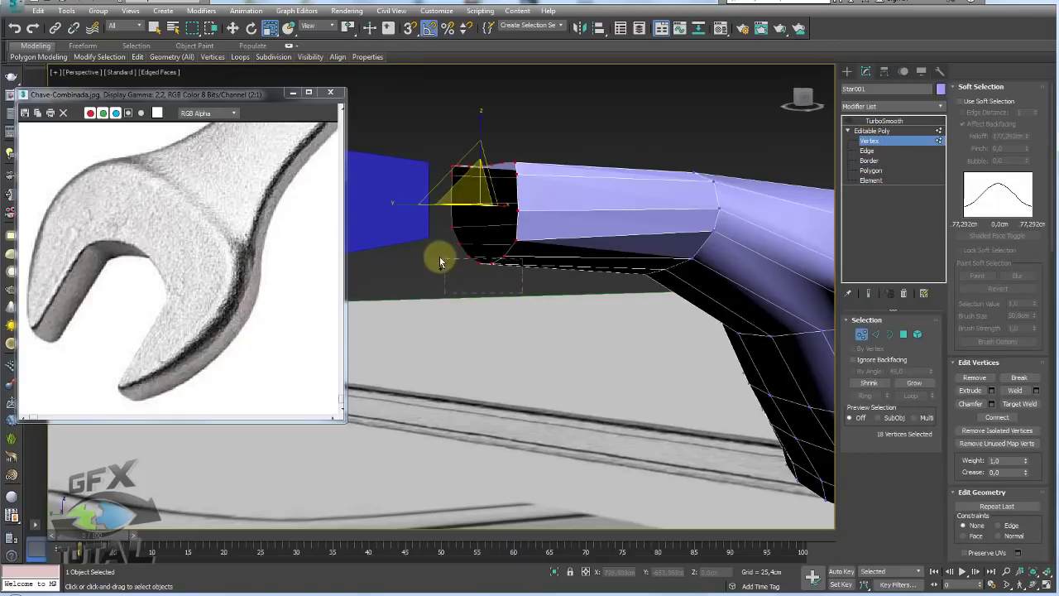
Select the vertices at Star001's neck end and raise one to meet the jaw block's height
{"action": "left_click_drag", "start_coordinate": [426, 246], "coordinate": [425, 240]}
{"action": "middle_click_drag", "start_coordinate": [425, 240], "coordinate": [451, 254], "text": "alt"}
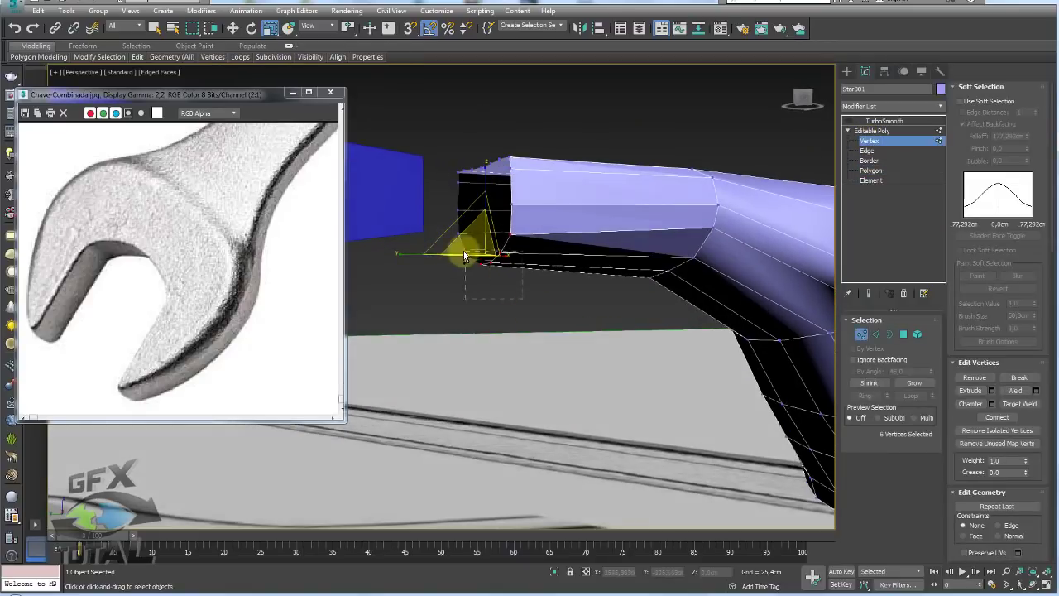
{"action": "key", "text": "w"}
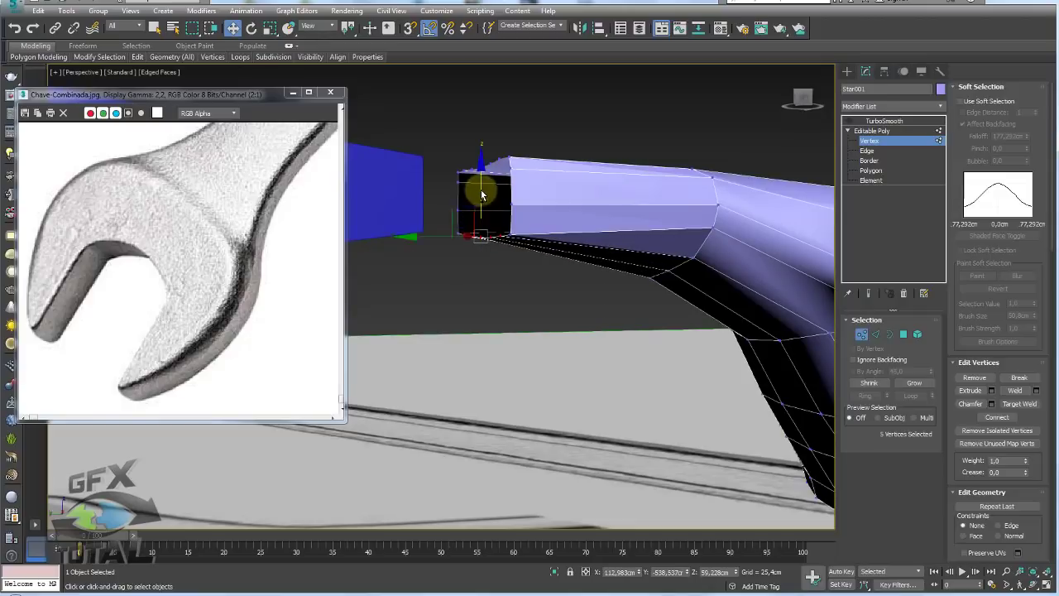
{"action": "mouse_move", "coordinate": [480, 189]}
{"action": "middle_mouse_down", "text": "alt"}
{"action": "mouse_move", "coordinate": [567, 213]}
{"action": "mouse_move", "coordinate": [567, 302]}
{"action": "mouse_move", "coordinate": [577, 288]}
{"action": "mouse_move", "coordinate": [626, 307]}
{"action": "mouse_move", "coordinate": [591, 254]}
{"action": "mouse_move", "coordinate": [535, 243]}
{"action": "mouse_move", "coordinate": [532, 279]}
{"action": "middle_mouse_up", "text": "alt"}
{"action": "left_click", "coordinate": [520, 241]}
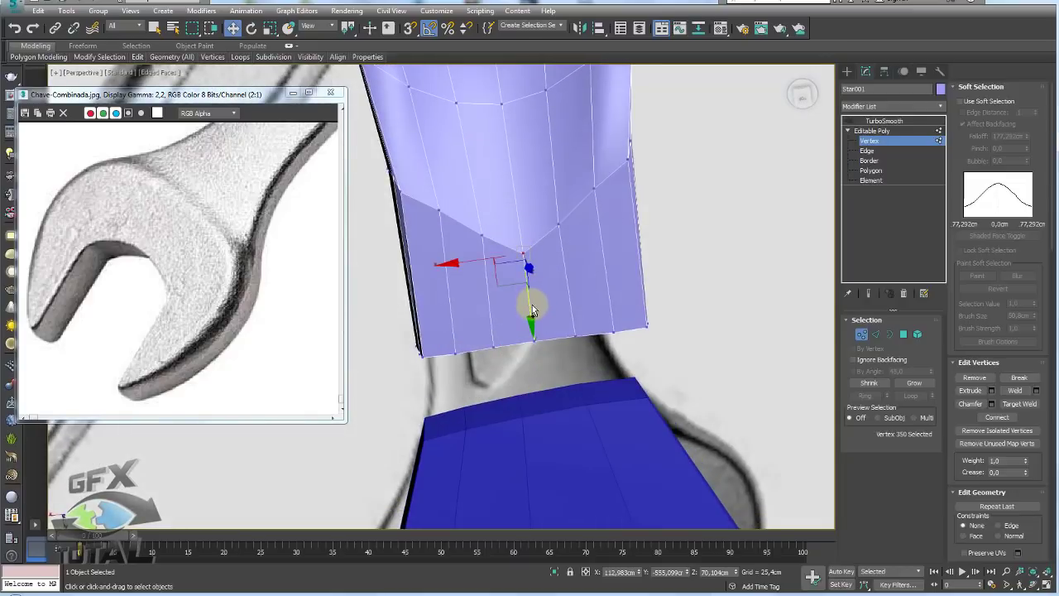
{"action": "left_click_drag", "start_coordinate": [532, 309], "coordinate": [532, 286]}
{"action": "mouse_move", "coordinate": [536, 292]}
{"action": "middle_mouse_down", "text": "alt"}
{"action": "mouse_move", "coordinate": [633, 218]}
{"action": "mouse_move", "coordinate": [634, 243]}
{"action": "mouse_move", "coordinate": [524, 267]}
{"action": "mouse_move", "coordinate": [563, 213]}
{"action": "mouse_move", "coordinate": [571, 217]}
{"action": "middle_mouse_up", "text": "alt"}
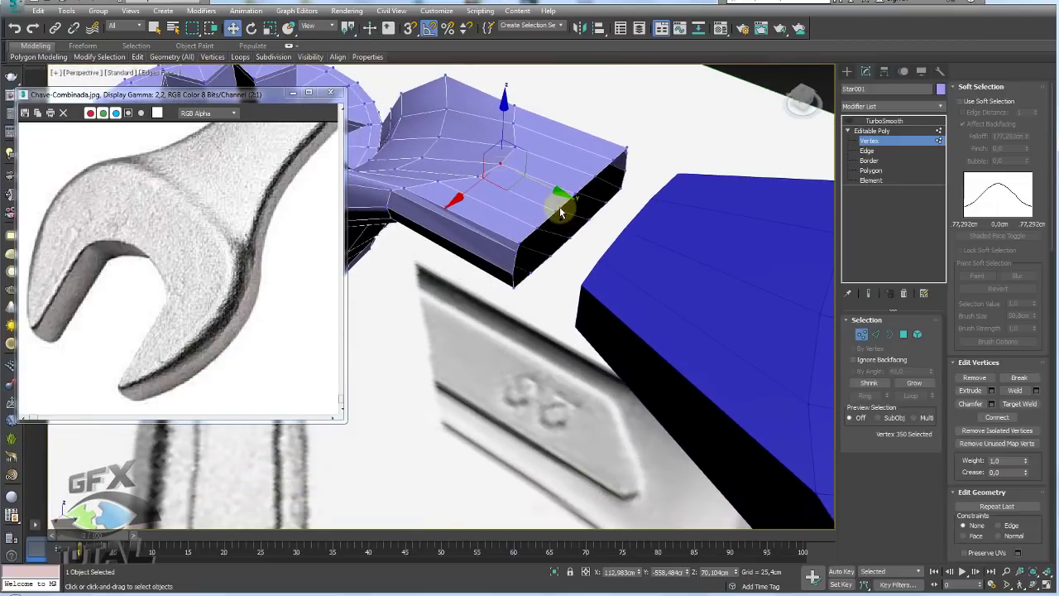
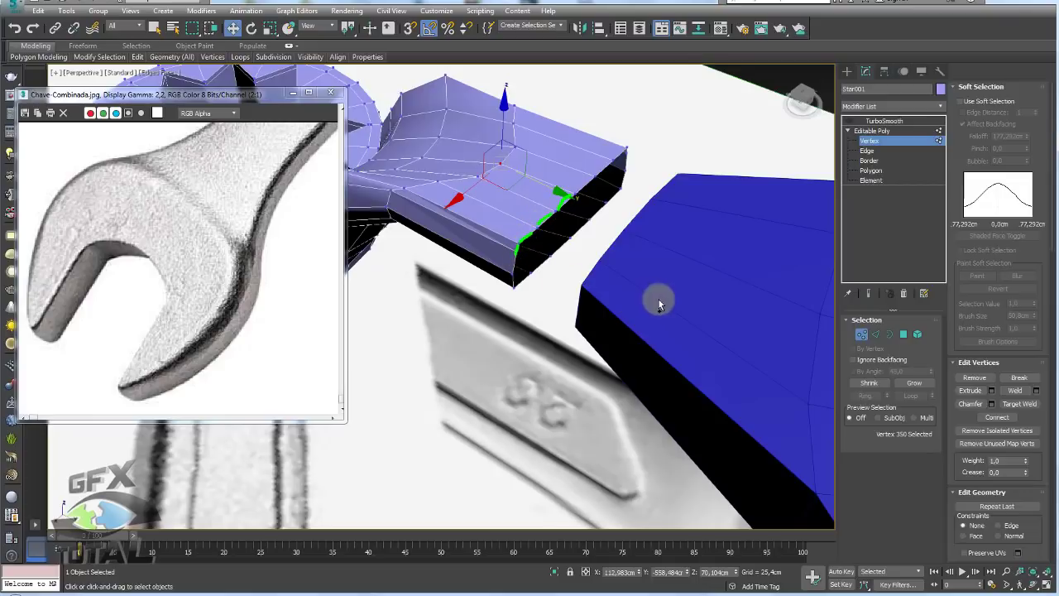
Inspect the 18-edge open border at Star001's handle end, then select the blue Plane002 head
{"action": "left_click", "coordinate": [890, 334]}
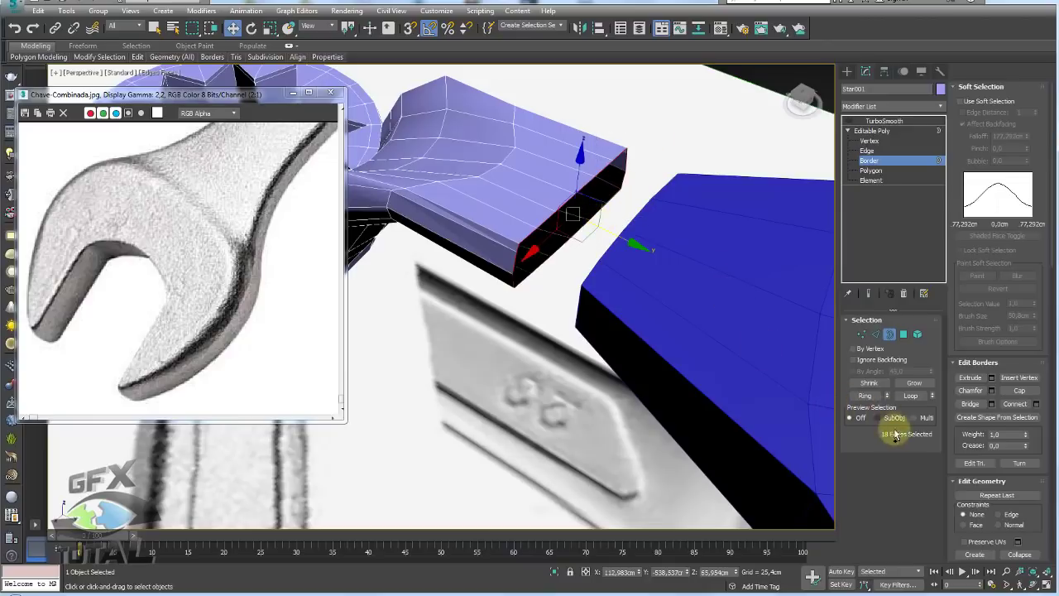
{"action": "left_click_drag", "start_coordinate": [917, 436], "coordinate": [940, 440]}
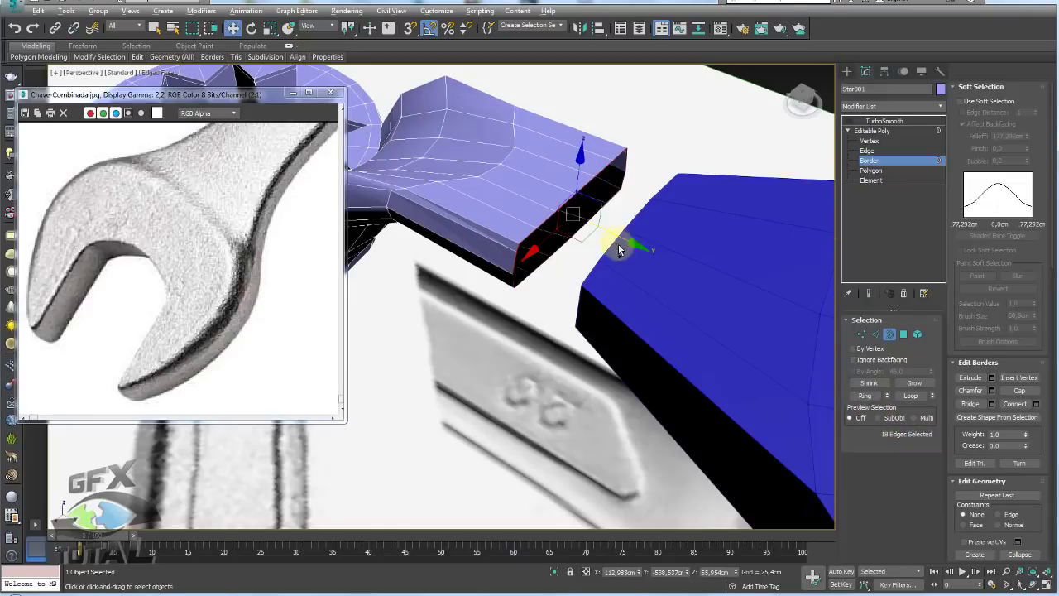
{"action": "middle_click_drag", "start_coordinate": [619, 251], "coordinate": [682, 296], "text": "alt"}
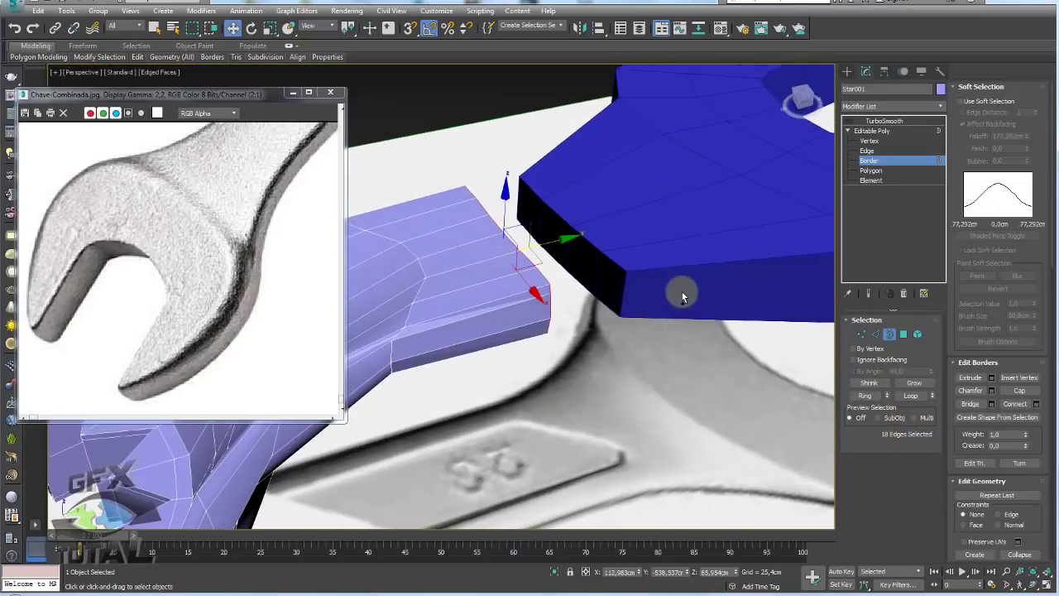
{"action": "left_click", "coordinate": [680, 231]}
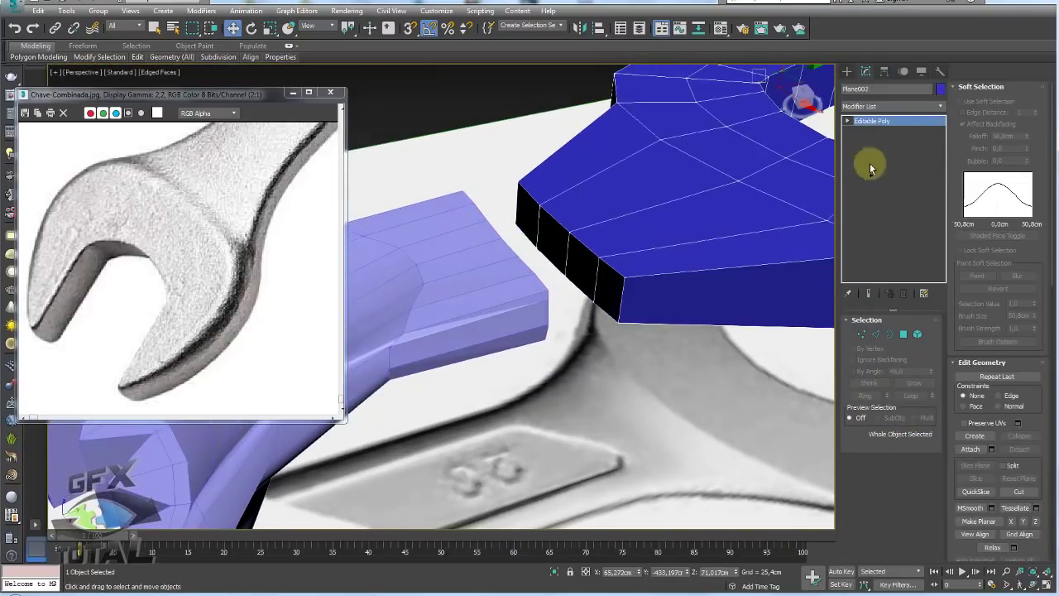
Region-select the blue head's four side faces in Polygon mode, then clear that selection
{"action": "left_click", "coordinate": [904, 335]}
{"action": "middle_click_drag", "start_coordinate": [673, 291], "coordinate": [445, 93], "text": "alt"}
{"action": "left_click_drag", "start_coordinate": [456, 88], "coordinate": [521, 225]}
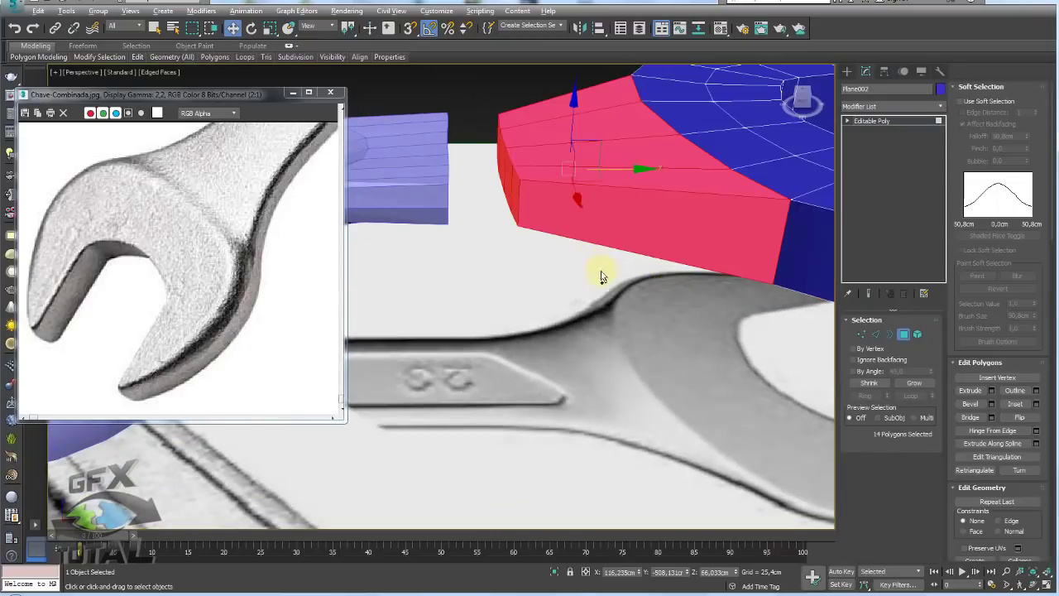
{"action": "left_click", "coordinate": [696, 275]}
{"action": "scroll", "coordinate": [553, 299], "scroll_direction": "up", "scroll_amount": 3}
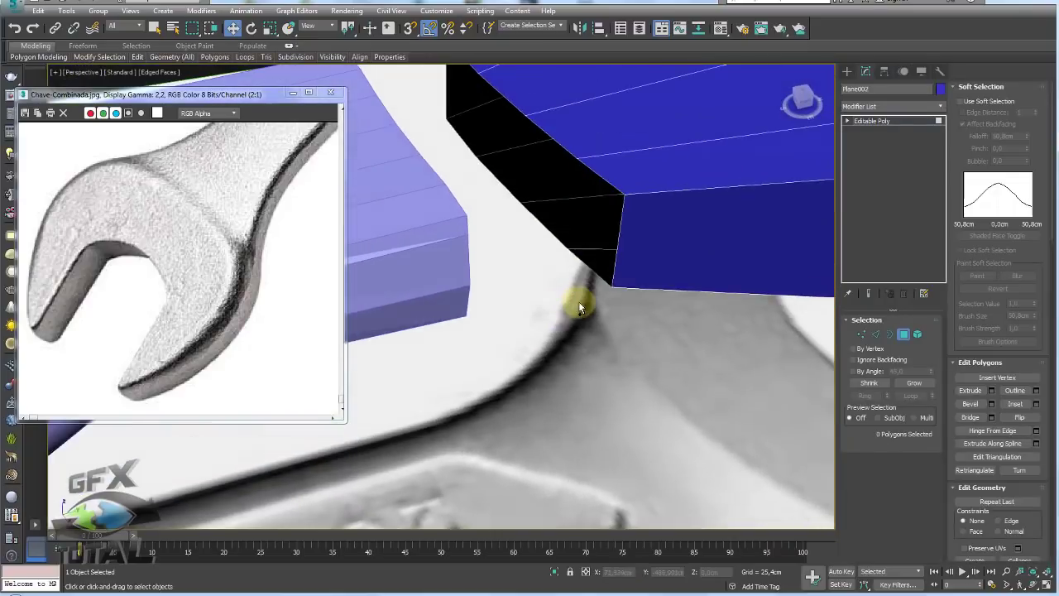
Select the head's open 10-edge border loop on the end facing the handle
{"action": "left_click", "coordinate": [889, 335]}
{"action": "left_click", "coordinate": [599, 236]}
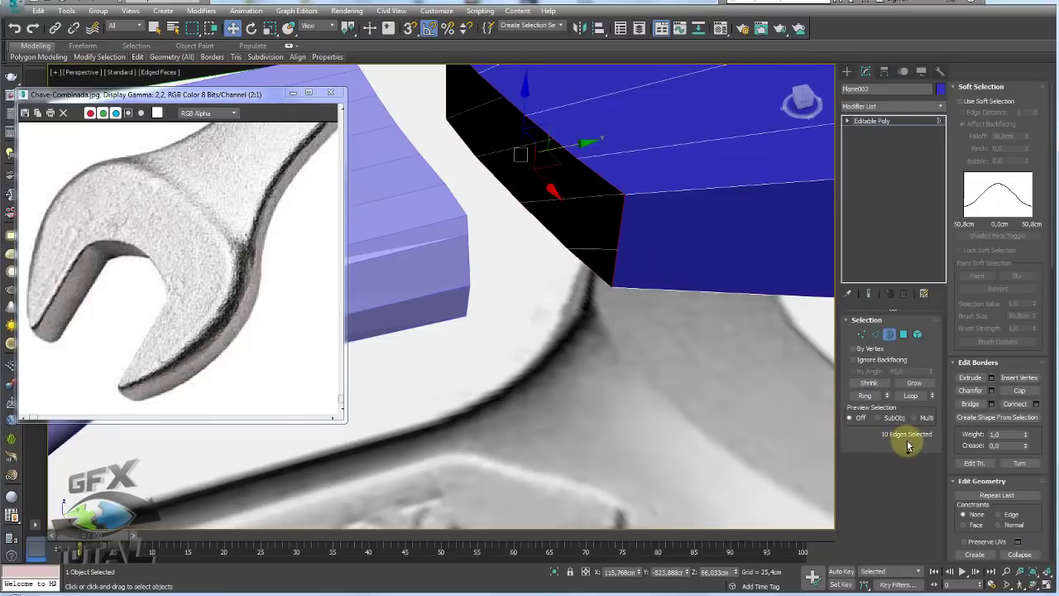
{"action": "left_click_drag", "start_coordinate": [880, 449], "coordinate": [920, 447]}
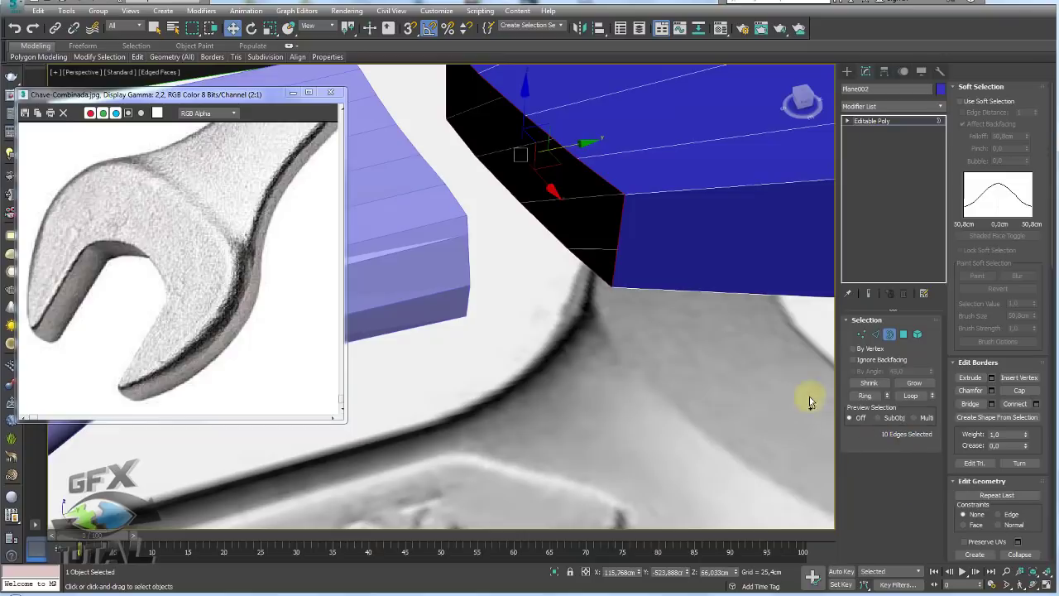
{"action": "scroll", "coordinate": [634, 343], "scroll_direction": "down", "scroll_amount": 3}
{"action": "scroll", "coordinate": [598, 324], "scroll_direction": "down", "scroll_amount": 2}
{"action": "scroll", "coordinate": [605, 307], "scroll_direction": "up", "scroll_amount": 2}
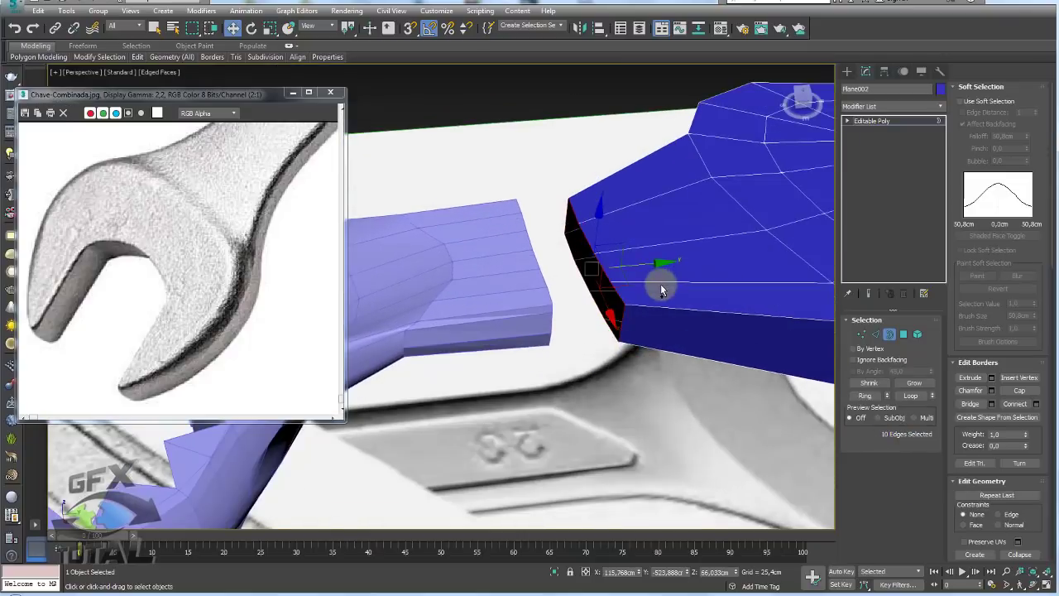
{"action": "mouse_move", "coordinate": [662, 289]}
{"action": "middle_mouse_down", "text": "alt"}
{"action": "mouse_move", "coordinate": [662, 312]}
{"action": "mouse_move", "coordinate": [674, 300]}
{"action": "mouse_move", "coordinate": [638, 298]}
{"action": "middle_mouse_up", "text": "alt"}
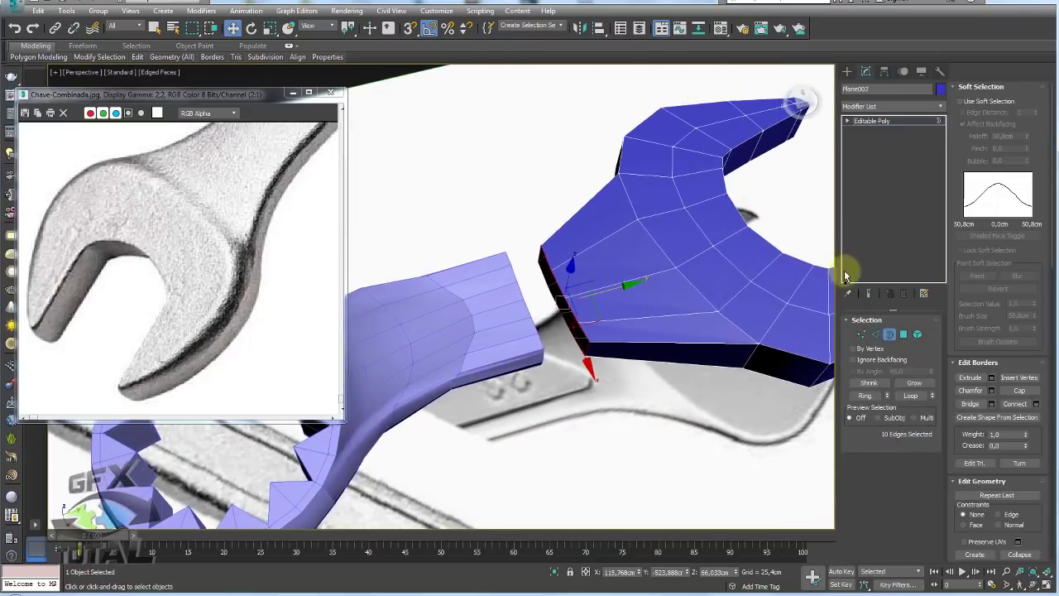
Ring two edges across the blue head and connect them into one slid edge loop
{"action": "left_click", "coordinate": [876, 334]}
{"action": "left_click", "coordinate": [547, 263]}
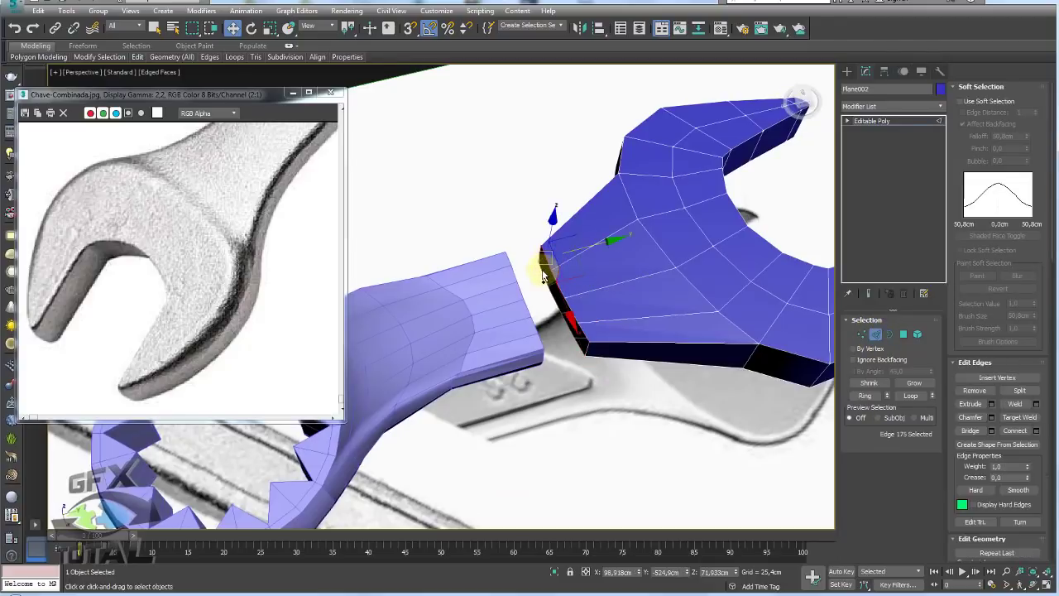
{"action": "left_click", "coordinate": [591, 338], "text": "ctrl"}
{"action": "left_click", "coordinate": [587, 339], "text": "ctrl"}
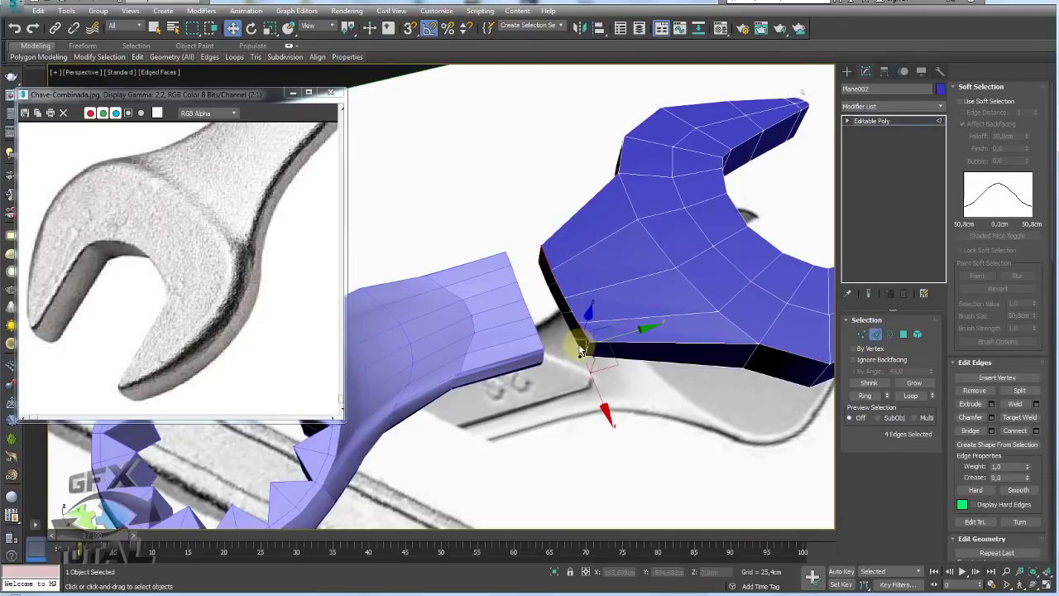
{"action": "left_click", "coordinate": [548, 265]}
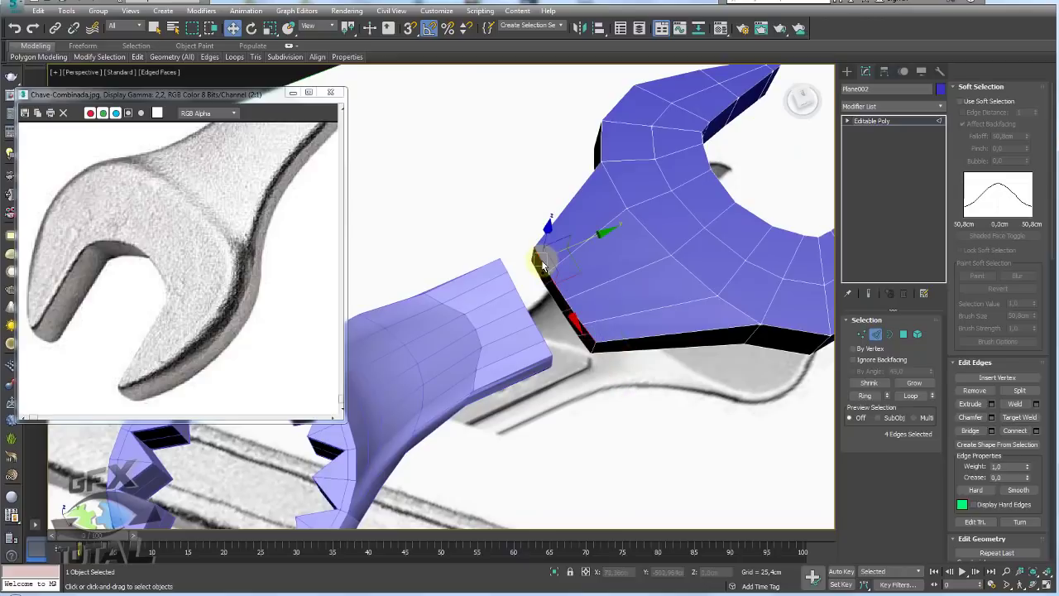
{"action": "left_click", "coordinate": [547, 274], "text": "ctrl"}
{"action": "scroll", "coordinate": [552, 285], "scroll_direction": "up", "scroll_amount": 2}
{"action": "middle_click_drag", "start_coordinate": [552, 285], "coordinate": [818, 331], "text": "alt"}
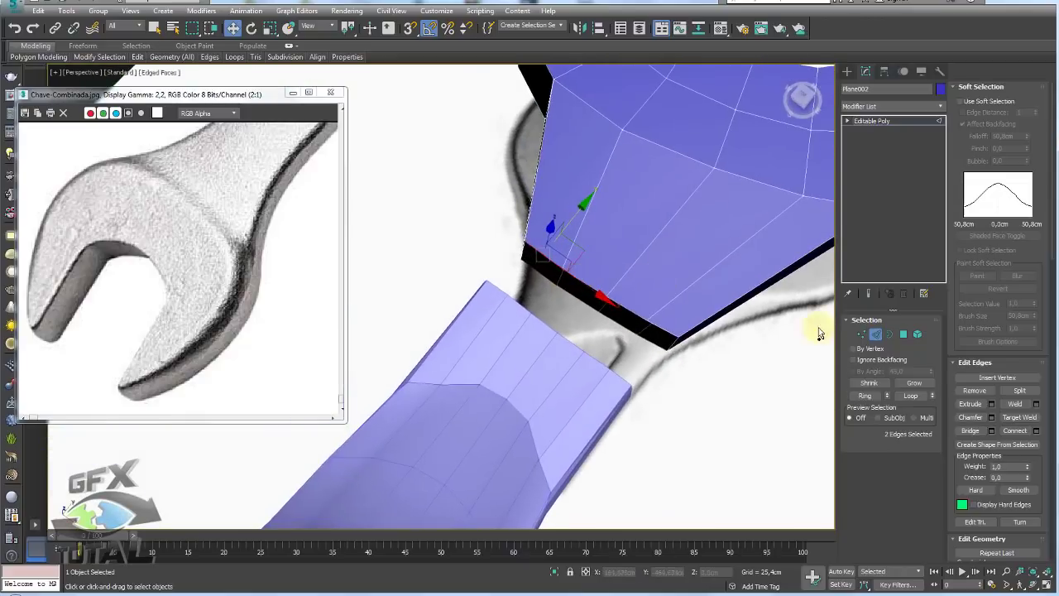
{"action": "left_click", "coordinate": [864, 395]}
{"action": "middle_click_drag", "start_coordinate": [620, 243], "coordinate": [633, 372], "text": "alt"}
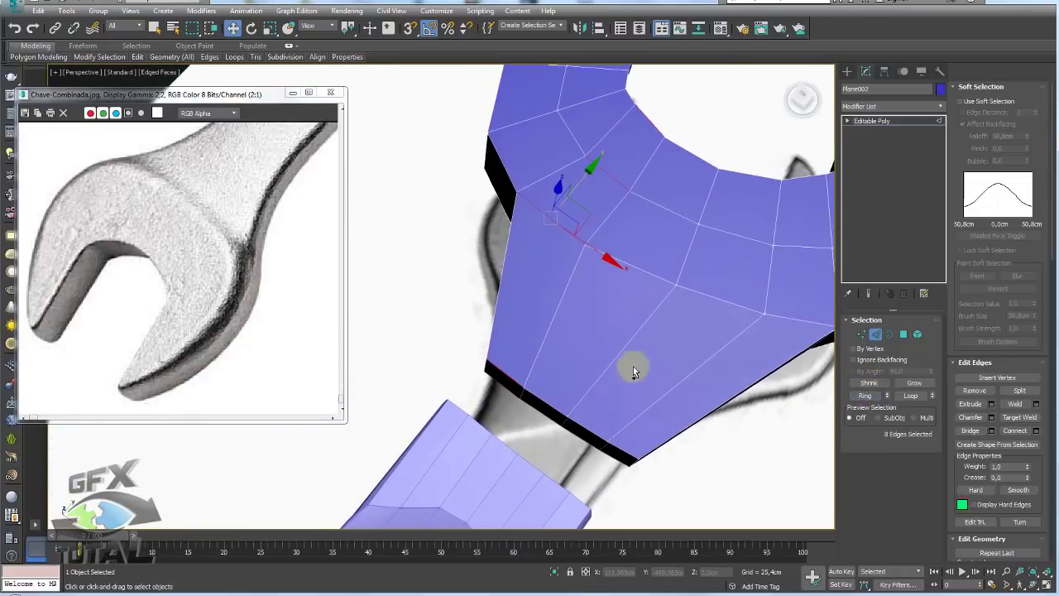
{"action": "left_click", "coordinate": [1034, 430]}
{"action": "left_click_drag", "start_coordinate": [650, 171], "coordinate": [650, 220]}
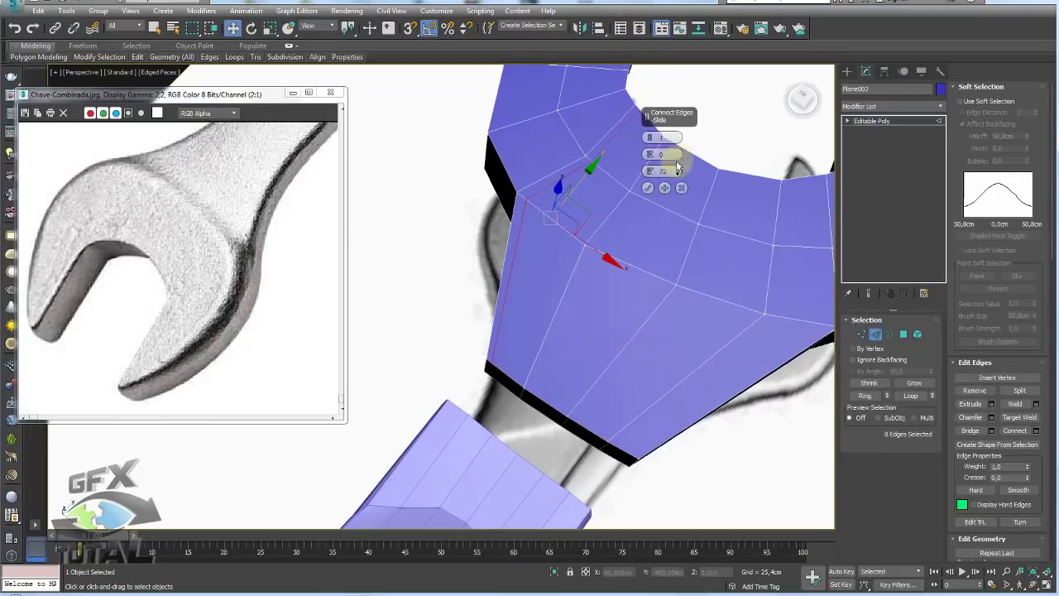
{"action": "left_click", "coordinate": [647, 188]}
Connect a second edge loop across the head, sliding it toward the jaw corners
{"action": "mouse_move", "coordinate": [645, 201]}
{"action": "middle_mouse_down", "text": "alt"}
{"action": "mouse_move", "coordinate": [685, 264]}
{"action": "mouse_move", "coordinate": [652, 253]}
{"action": "mouse_move", "coordinate": [678, 249]}
{"action": "middle_mouse_up", "text": "alt"}
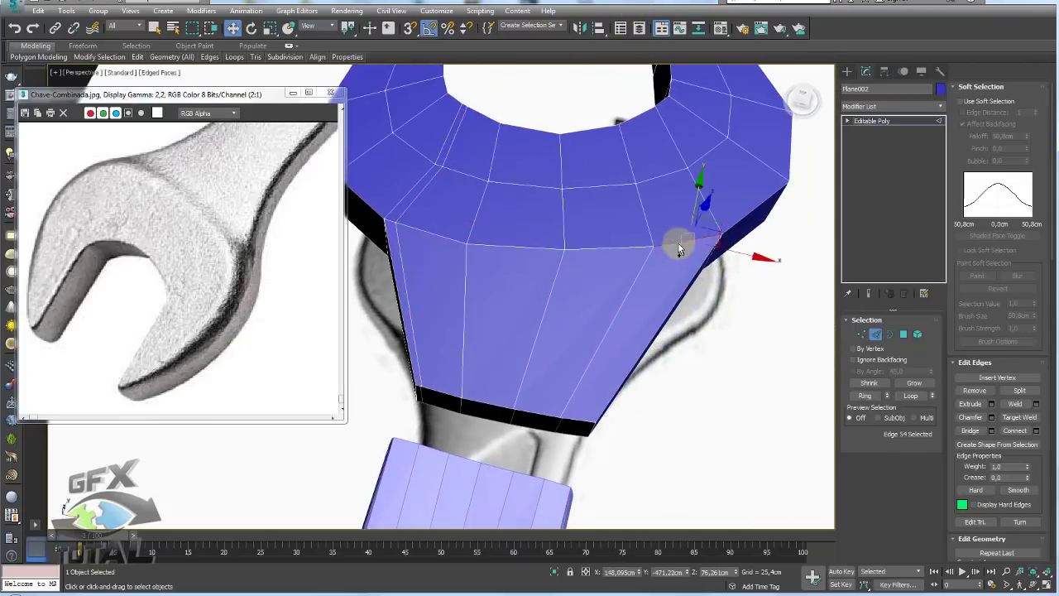
{"action": "left_click", "coordinate": [1038, 430]}
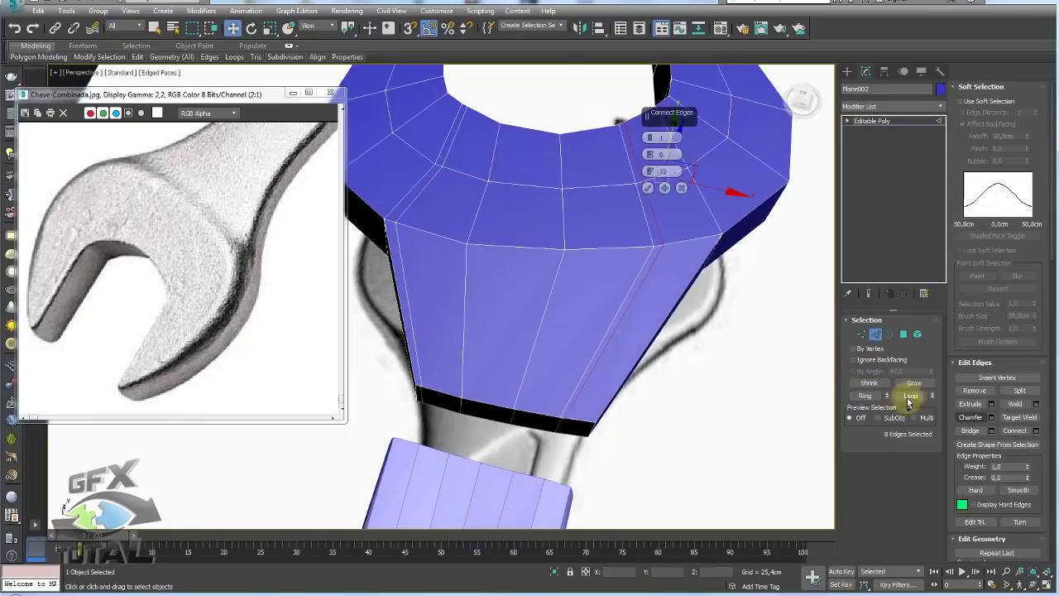
{"action": "left_click_drag", "start_coordinate": [652, 176], "coordinate": [662, 407]}
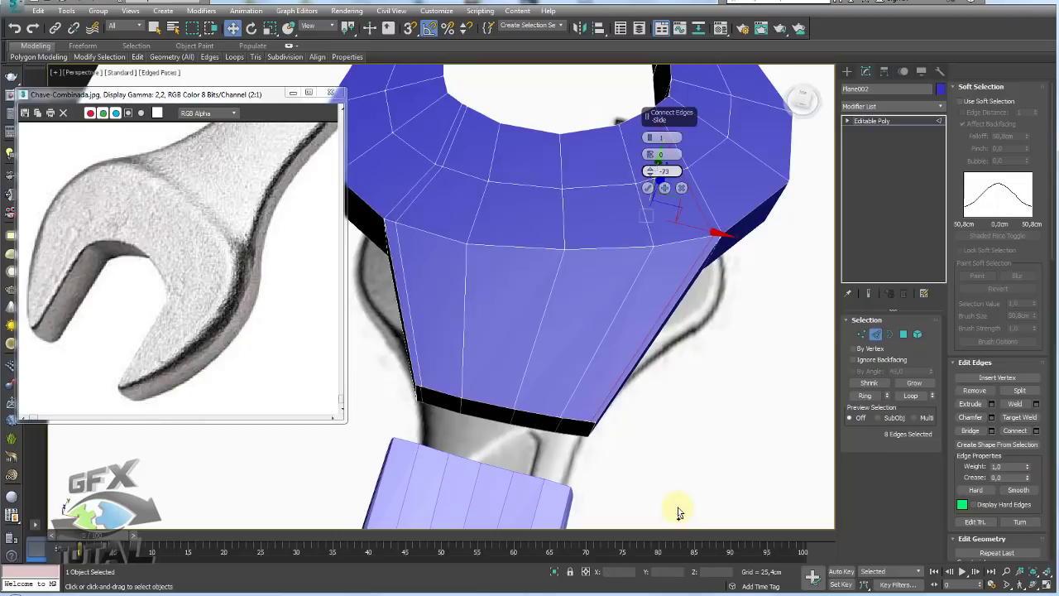
{"action": "left_click_drag", "start_coordinate": [676, 520], "coordinate": [678, 508]}
{"action": "left_click", "coordinate": [649, 189]}
{"action": "middle_click_drag", "start_coordinate": [649, 199], "coordinate": [664, 275], "text": "alt"}
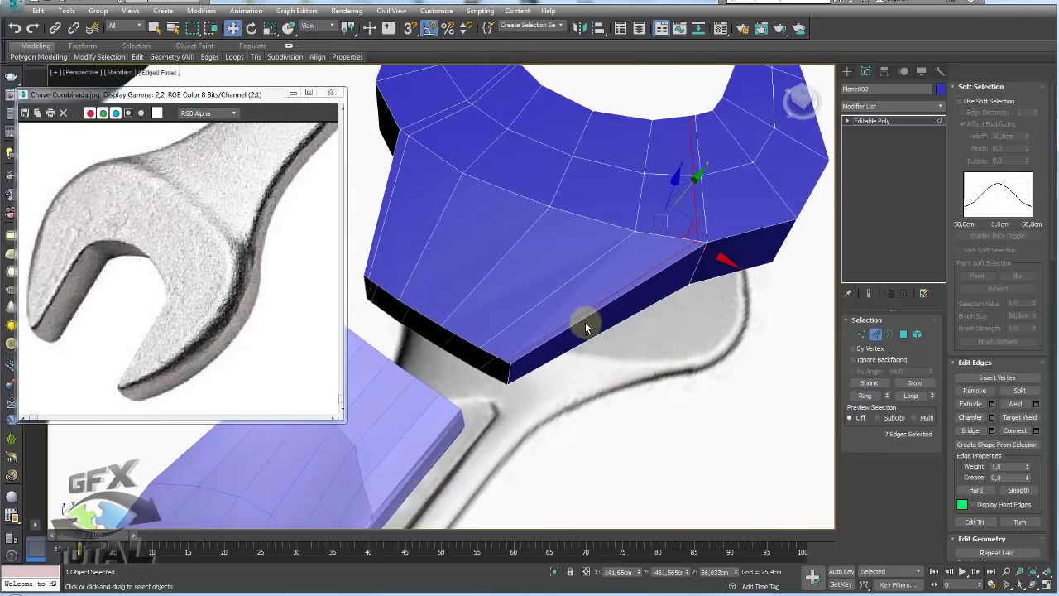
Select the blue head's open border loop to check it
{"action": "left_click", "coordinate": [889, 334]}
{"action": "left_click", "coordinate": [479, 341]}
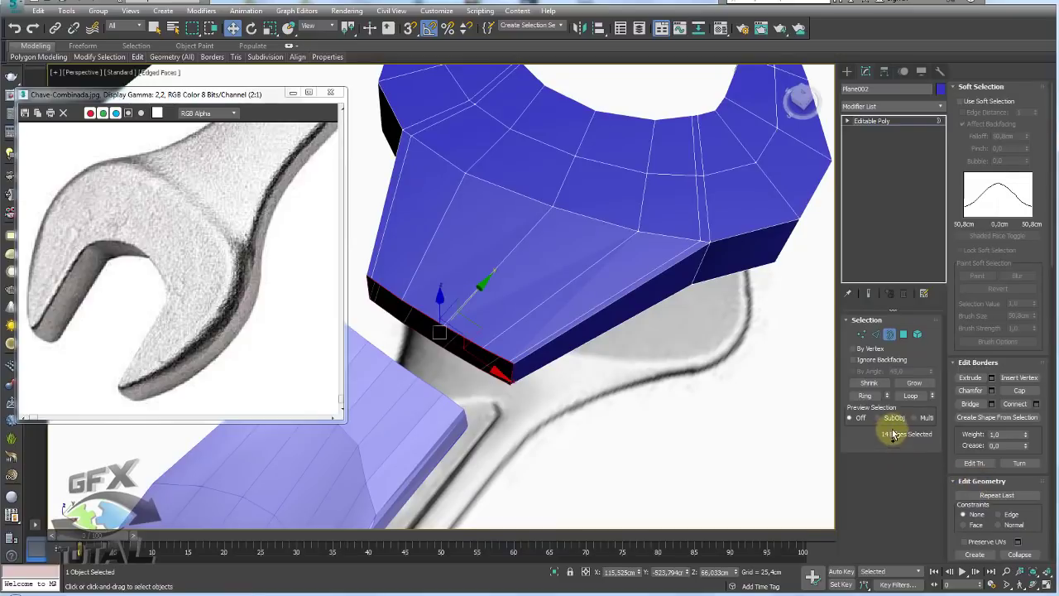
{"action": "left_click_drag", "start_coordinate": [885, 436], "coordinate": [906, 447]}
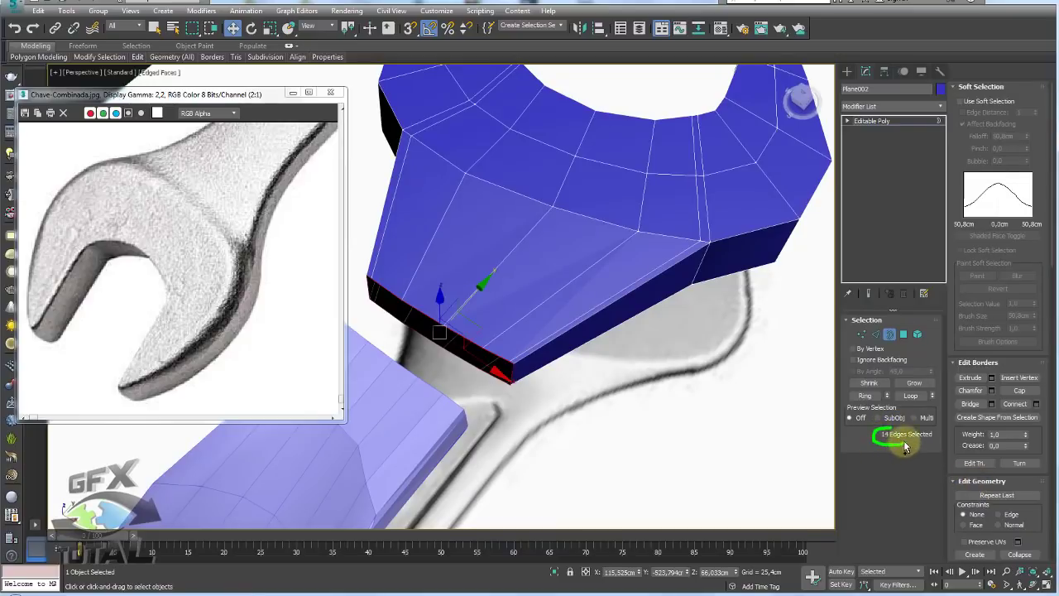
Ring the head's corner edges and connect them with 2 segments at Pinch 68
{"action": "left_click", "coordinate": [875, 335]}
{"action": "middle_click_drag", "start_coordinate": [540, 388], "coordinate": [500, 370], "text": "alt"}
{"action": "left_click", "coordinate": [482, 376]}
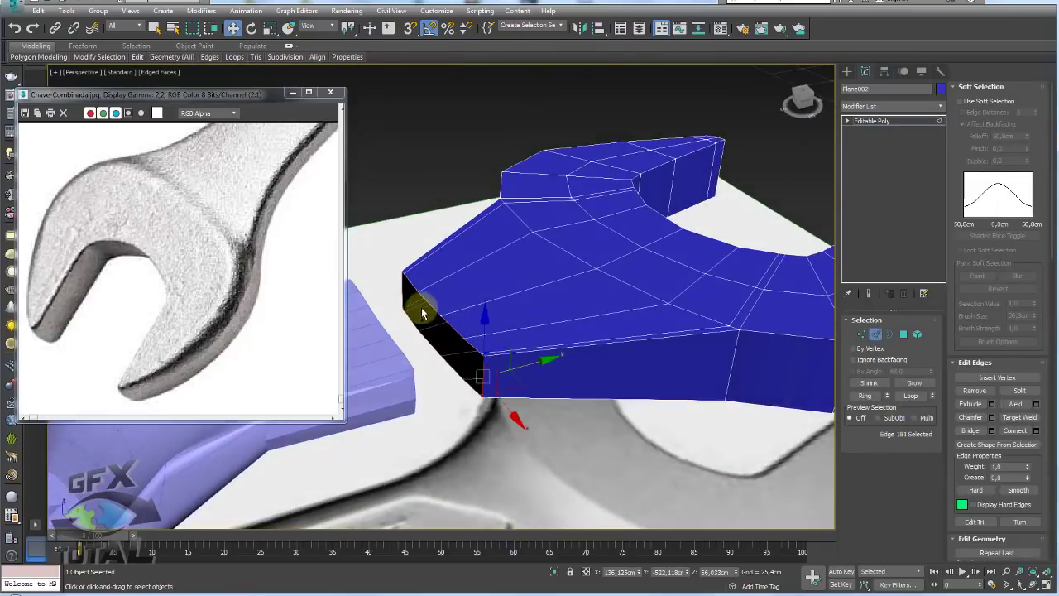
{"action": "left_click", "coordinate": [402, 294], "text": "ctrl"}
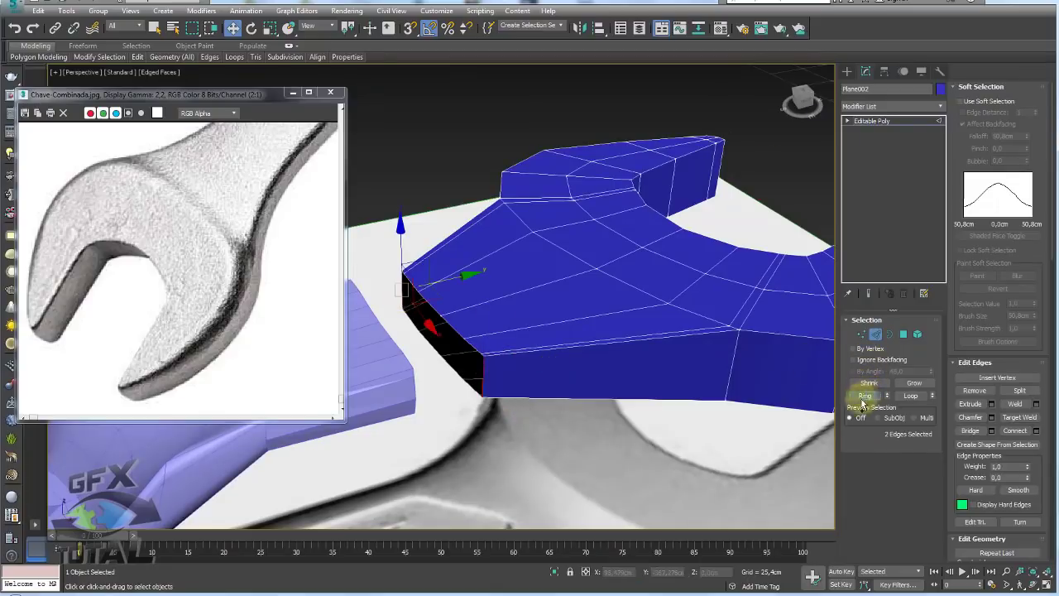
{"action": "left_click", "coordinate": [865, 396]}
{"action": "middle_click_drag", "start_coordinate": [815, 398], "coordinate": [773, 397], "text": "alt"}
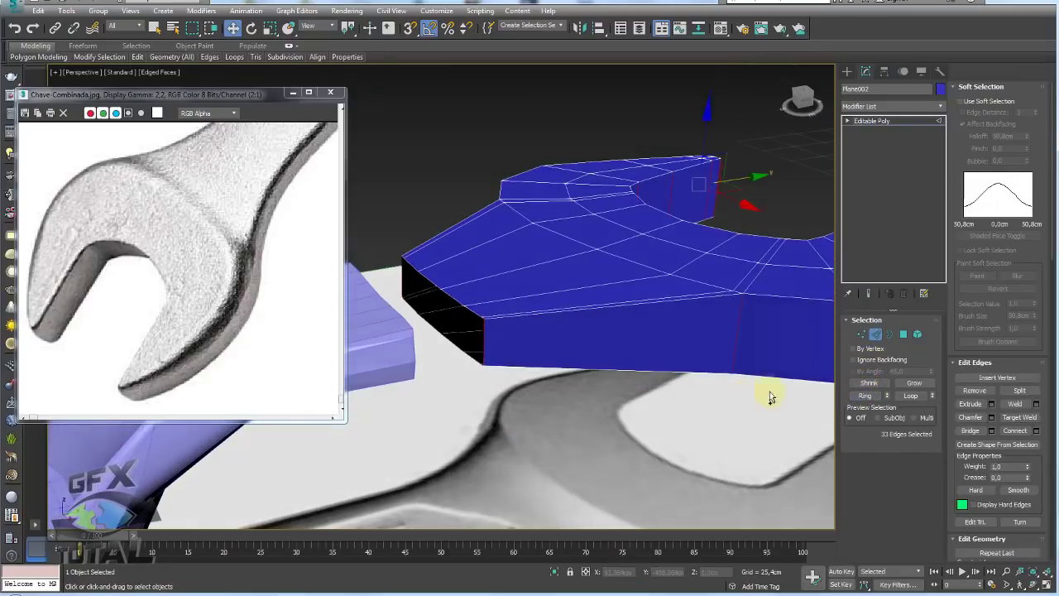
{"action": "left_click", "coordinate": [1037, 431]}
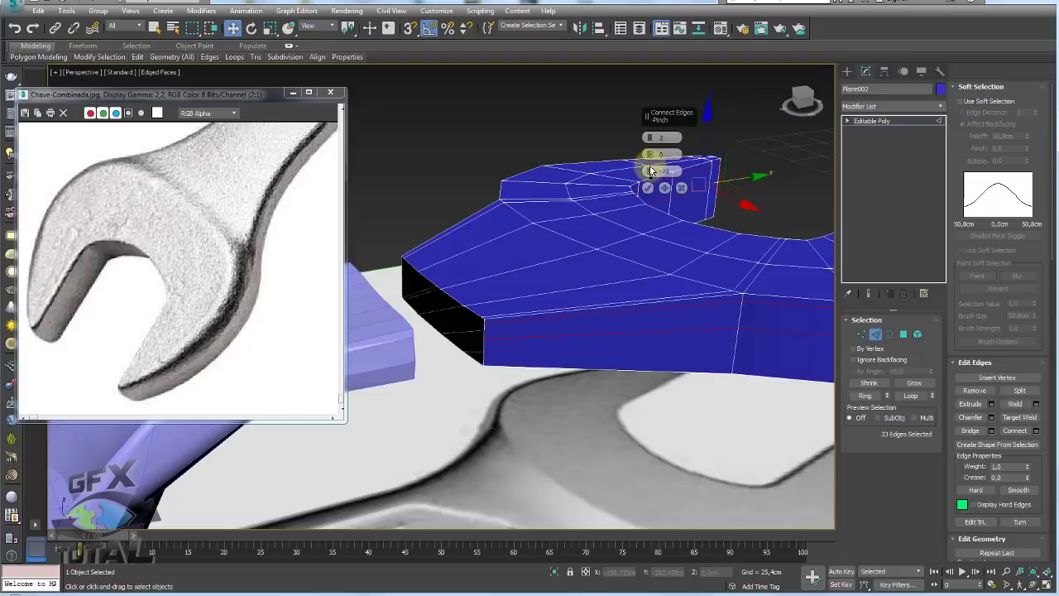
{"action": "left_click_drag", "start_coordinate": [649, 162], "coordinate": [652, 21]}
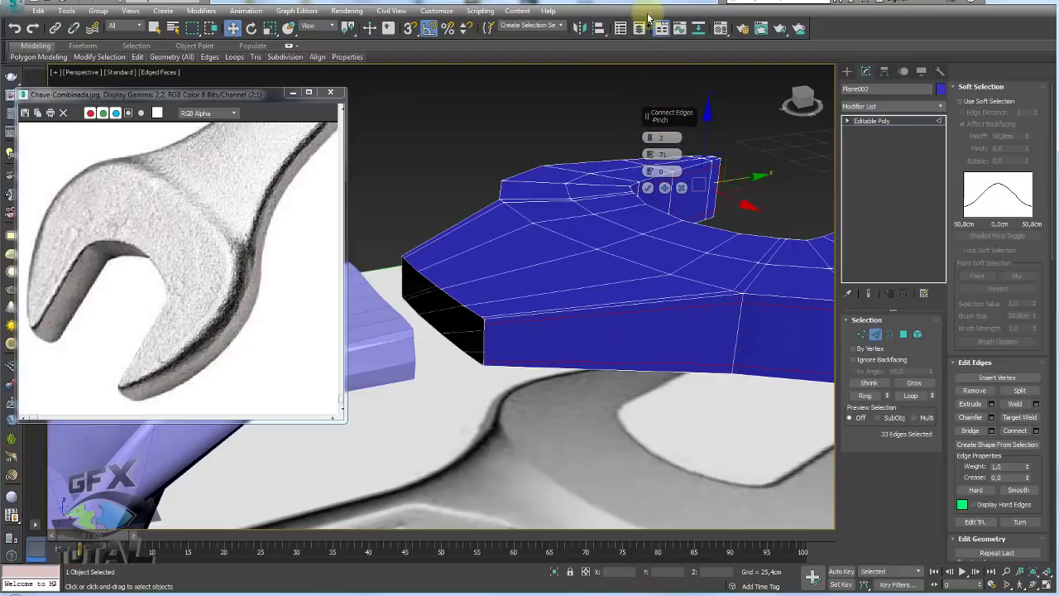
{"action": "left_click", "coordinate": [648, 188]}
{"action": "left_click", "coordinate": [889, 333]}
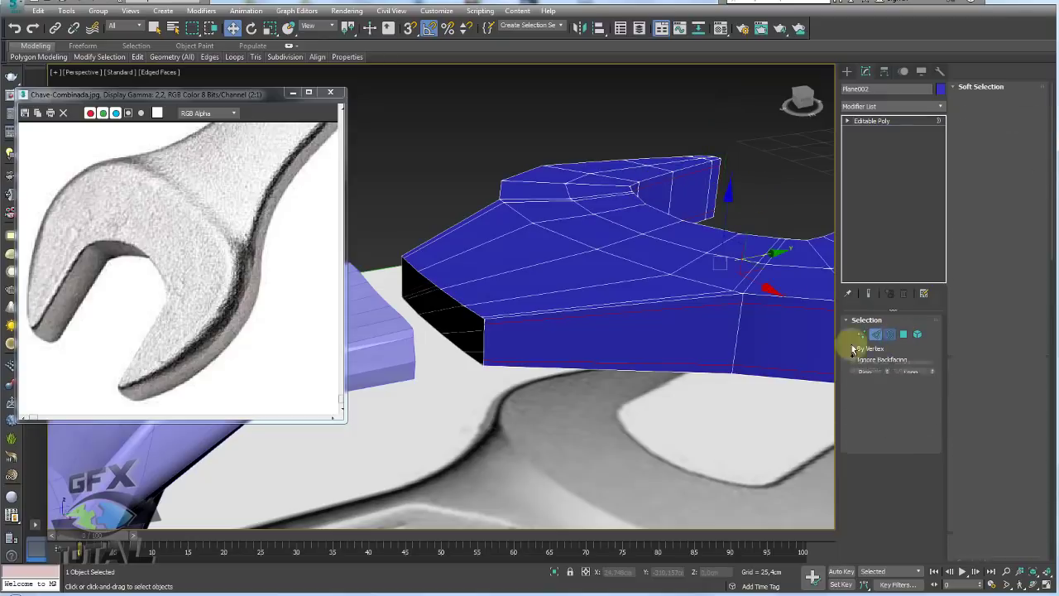
Select the head's 18-edge open border, minimize the reference photo, and zoom out to frame both pieces
{"action": "left_click", "coordinate": [438, 304]}
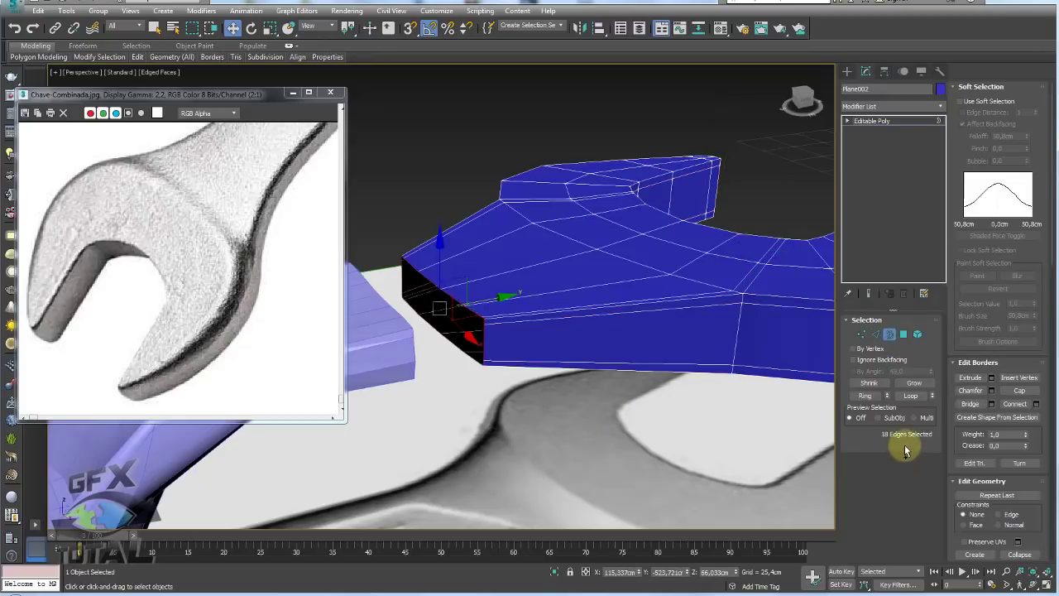
{"action": "left_click_drag", "start_coordinate": [909, 428], "coordinate": [875, 437]}
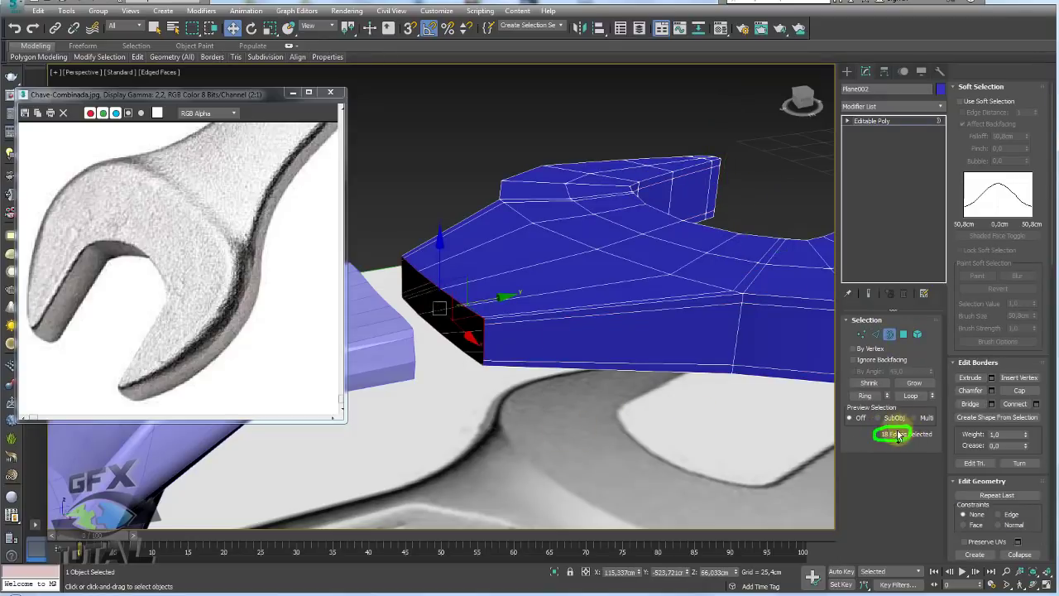
{"action": "left_click", "coordinate": [286, 94]}
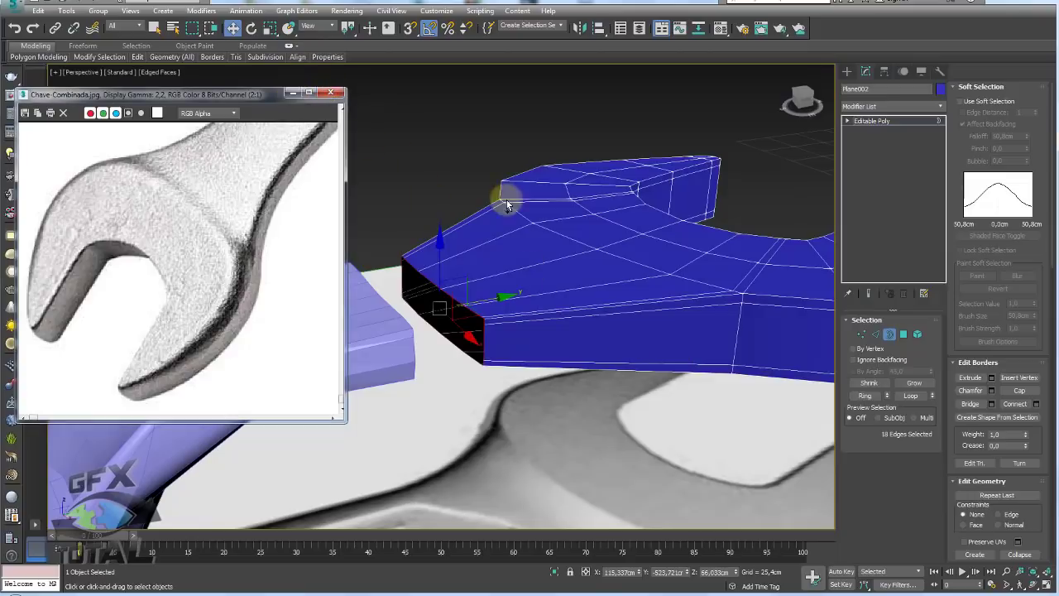
{"action": "middle_click_drag", "start_coordinate": [507, 205], "coordinate": [389, 135], "text": "alt"}
{"action": "left_click", "coordinate": [295, 94]}
{"action": "scroll", "coordinate": [625, 281], "scroll_direction": "down", "scroll_amount": 3}
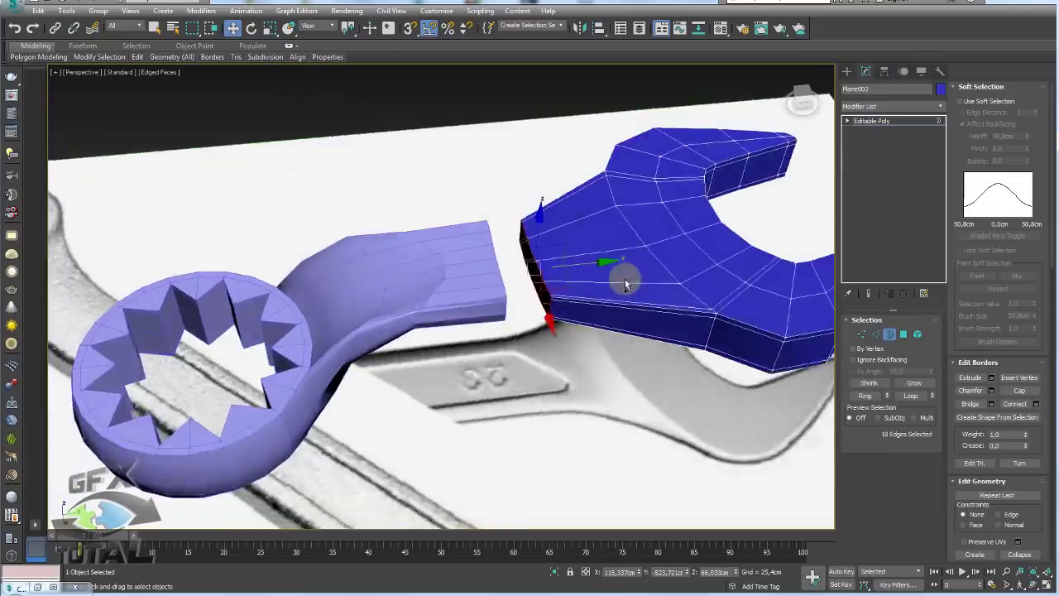
{"action": "scroll", "coordinate": [624, 284], "scroll_direction": "down", "scroll_amount": 3}
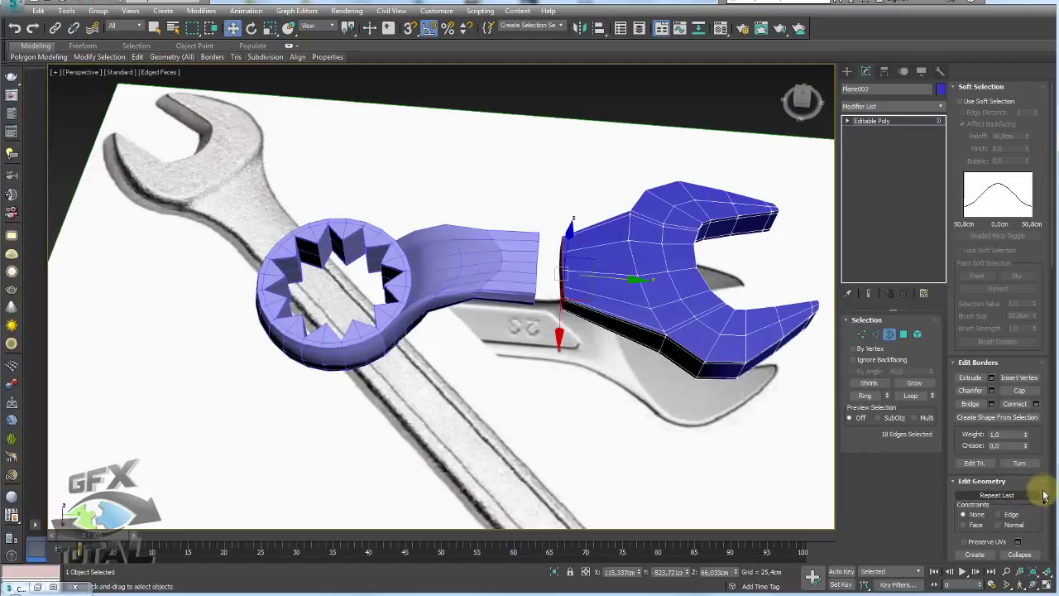
{"action": "scroll", "coordinate": [1048, 463], "scroll_direction": "down", "scroll_amount": 5}
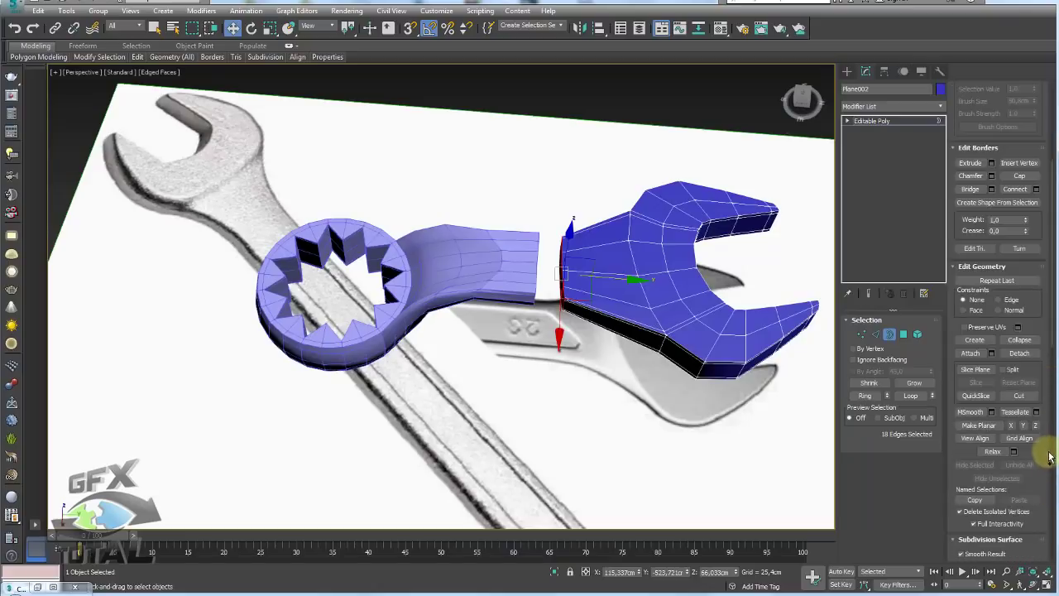
{"action": "scroll", "coordinate": [1038, 414], "scroll_direction": "down", "scroll_amount": 2}
Attach the ring-end handle piece to the blue head and bridge the border gap between them
{"action": "left_click", "coordinate": [969, 300]}
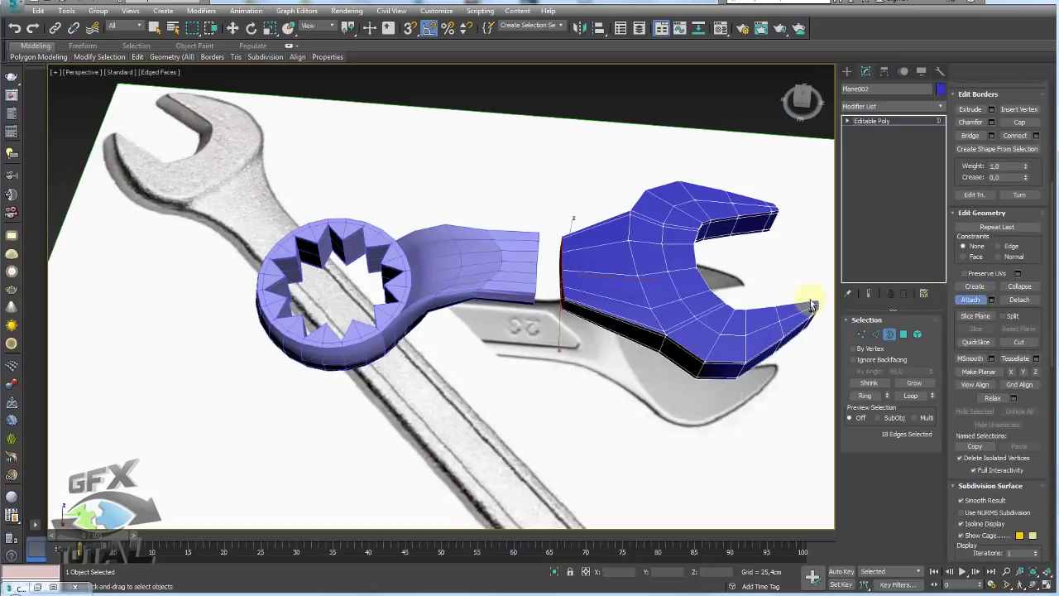
{"action": "left_click", "coordinate": [487, 283]}
{"action": "scroll", "coordinate": [505, 273], "scroll_direction": "up", "scroll_amount": 2}
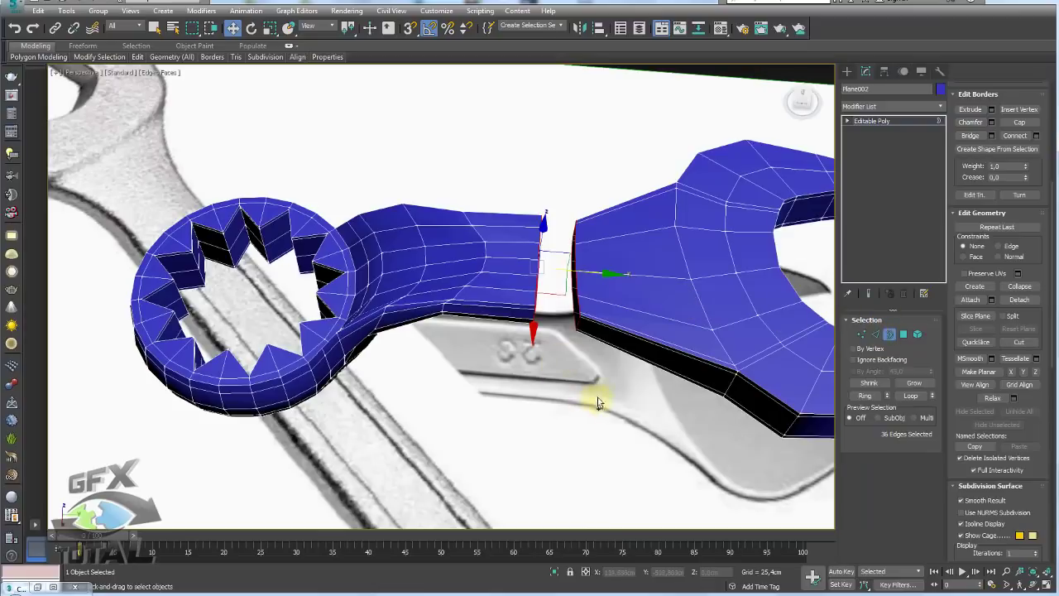
{"action": "mouse_move", "coordinate": [517, 263]}
{"action": "middle_mouse_down", "text": "alt"}
{"action": "mouse_move", "coordinate": [602, 260]}
{"action": "mouse_move", "coordinate": [562, 267]}
{"action": "mouse_move", "coordinate": [568, 347]}
{"action": "mouse_move", "coordinate": [536, 294]}
{"action": "middle_mouse_up", "text": "alt"}
{"action": "left_click", "coordinate": [958, 137]}
{"action": "scroll", "coordinate": [508, 230], "scroll_direction": "up", "scroll_amount": 3}
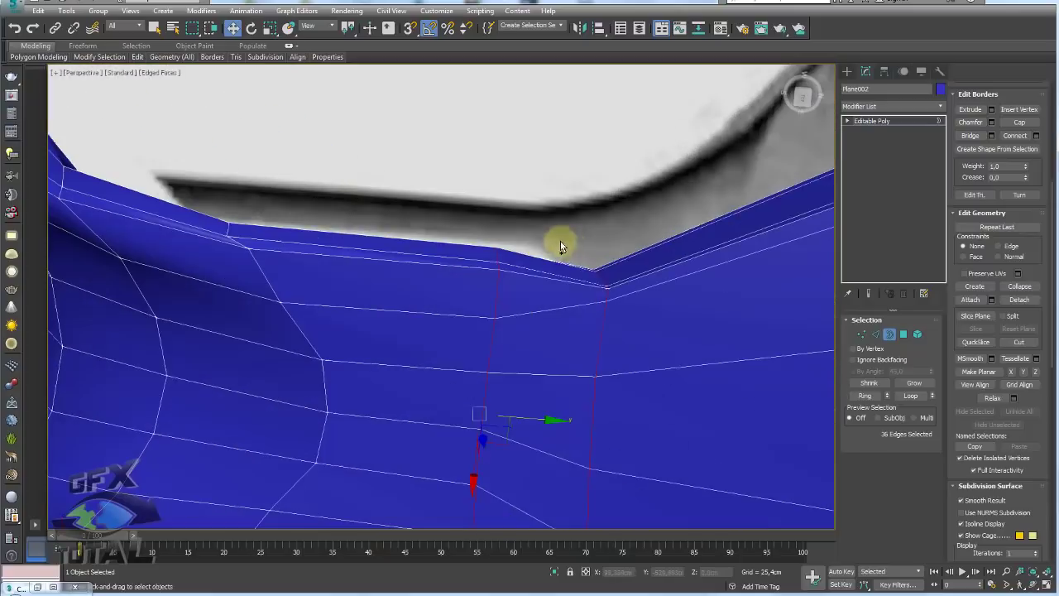
{"action": "scroll", "coordinate": [579, 256], "scroll_direction": "down", "scroll_amount": 1}
{"action": "middle_click_drag", "start_coordinate": [635, 300], "coordinate": [483, 253], "text": "alt"}
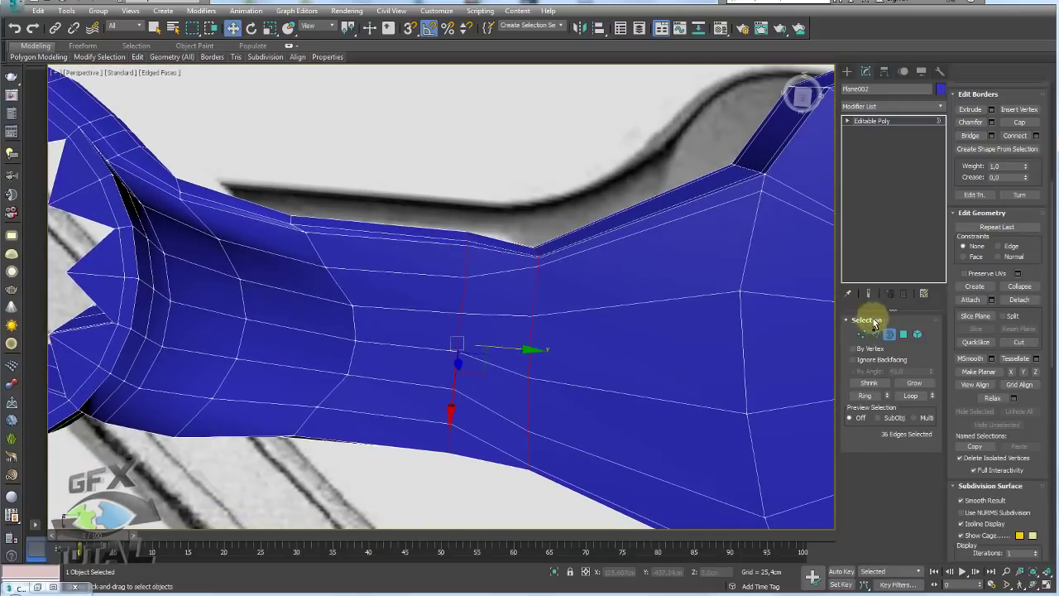
In Top view, move the join's left-side vertices to straighten that edge of the handle
{"action": "mouse_move", "coordinate": [870, 323]}
{"action": "middle_mouse_down", "text": "alt"}
{"action": "mouse_move", "coordinate": [669, 295]}
{"action": "mouse_move", "coordinate": [516, 224]}
{"action": "middle_mouse_up", "text": "alt"}
{"action": "scroll", "coordinate": [629, 292], "scroll_direction": "up", "scroll_amount": 2}
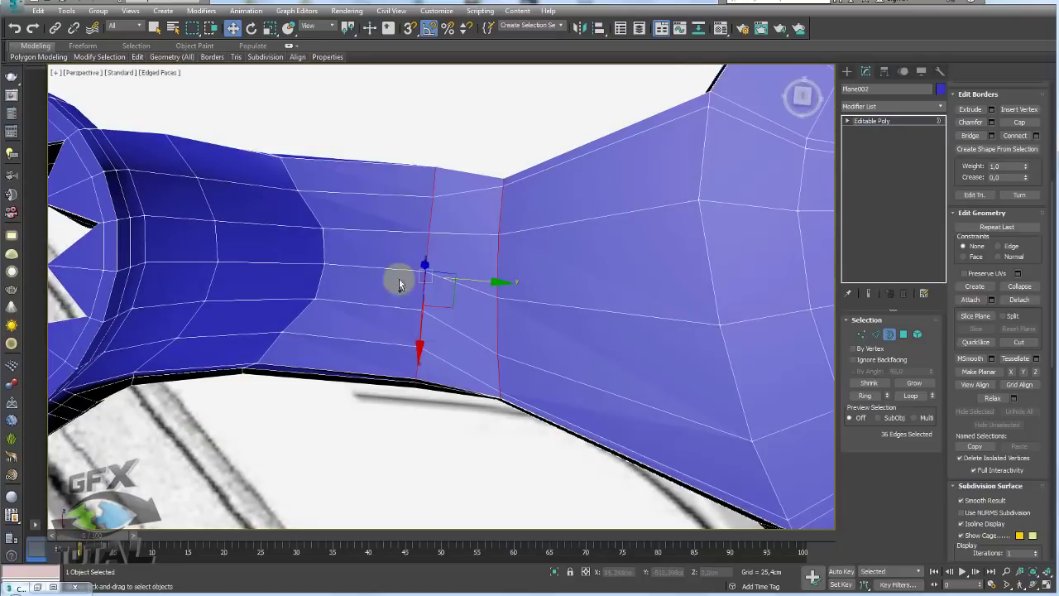
{"action": "mouse_move", "coordinate": [492, 286]}
{"action": "middle_mouse_down", "text": "alt"}
{"action": "mouse_move", "coordinate": [495, 319]}
{"action": "mouse_move", "coordinate": [708, 309]}
{"action": "middle_mouse_up", "text": "alt"}
{"action": "scroll", "coordinate": [495, 319], "scroll_direction": "down", "scroll_amount": 2}
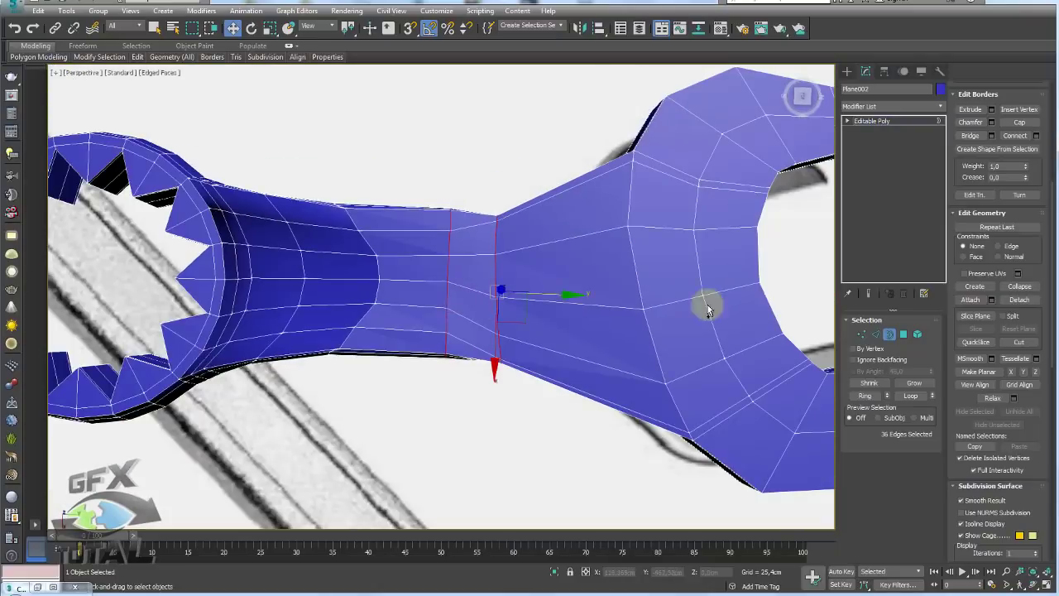
{"action": "left_click", "coordinate": [862, 334]}
{"action": "key", "text": "t"}
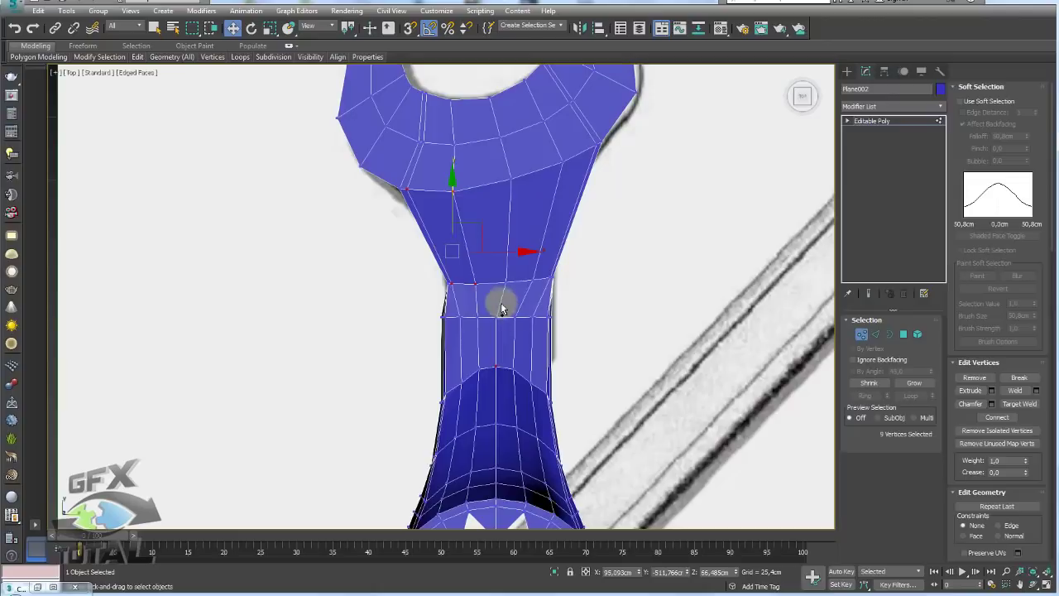
{"action": "scroll", "coordinate": [498, 286], "scroll_direction": "up", "scroll_amount": 3}
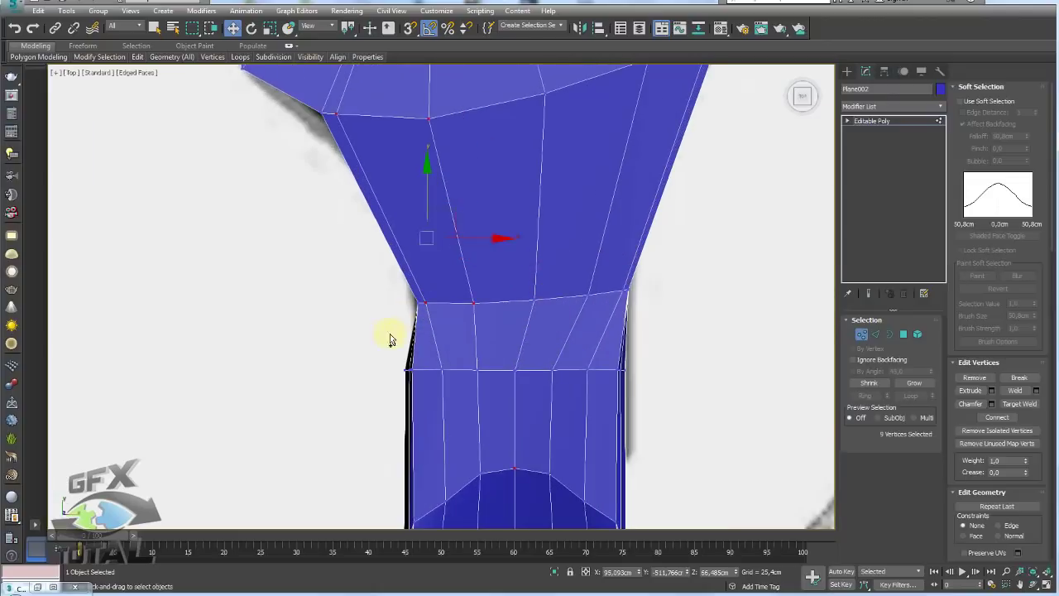
{"action": "left_click_drag", "start_coordinate": [380, 337], "coordinate": [419, 392]}
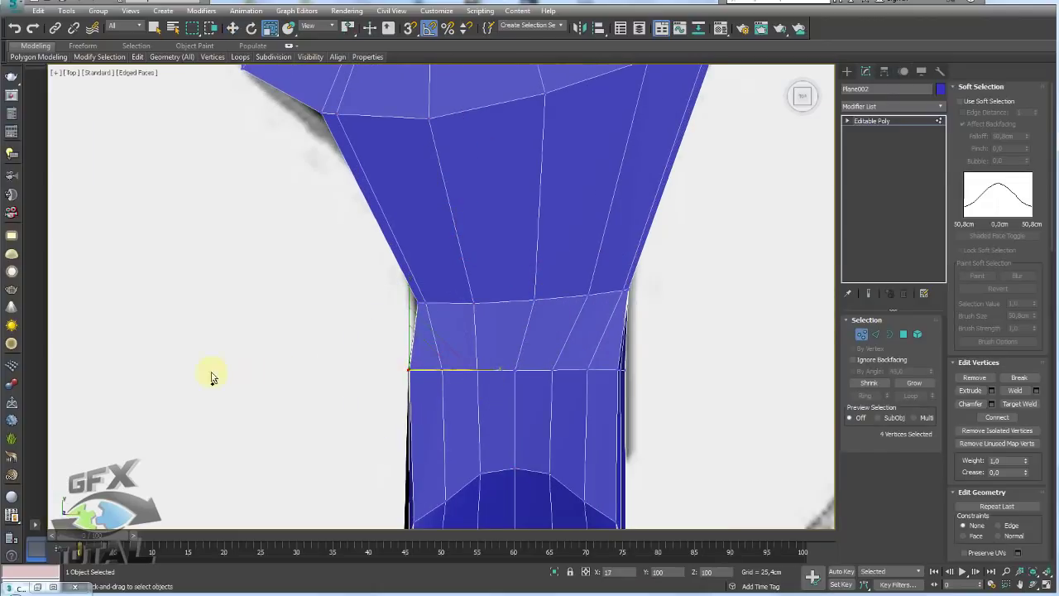
{"action": "key", "text": "w"}
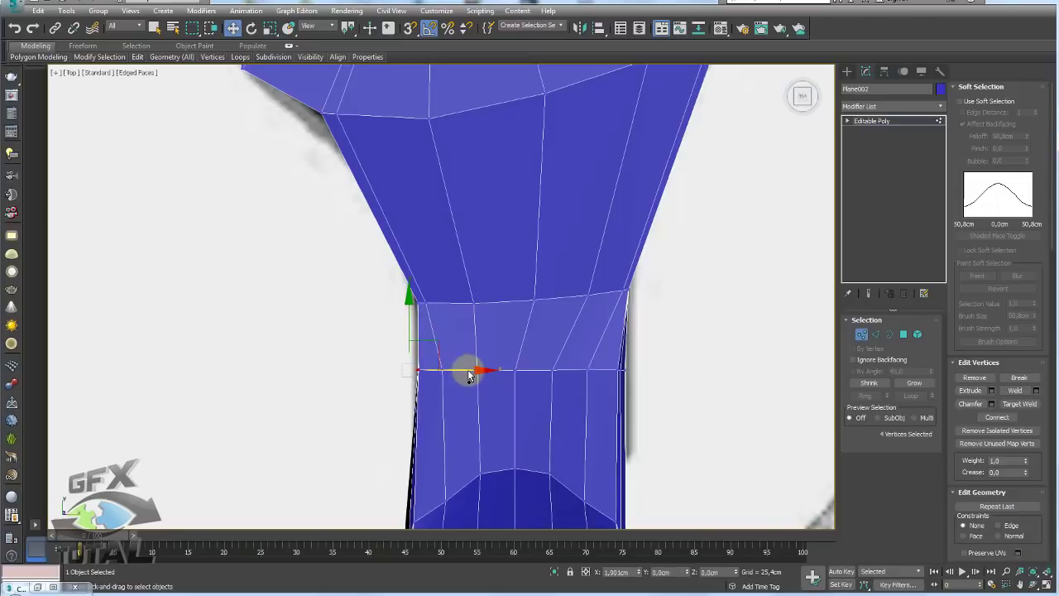
{"action": "left_click_drag", "start_coordinate": [461, 378], "coordinate": [470, 377]}
Nudge the right-side vertices outward and scale the vertex loop to match the handle
{"action": "left_click_drag", "start_coordinate": [606, 357], "coordinate": [606, 357]}
{"action": "key", "text": "r"}
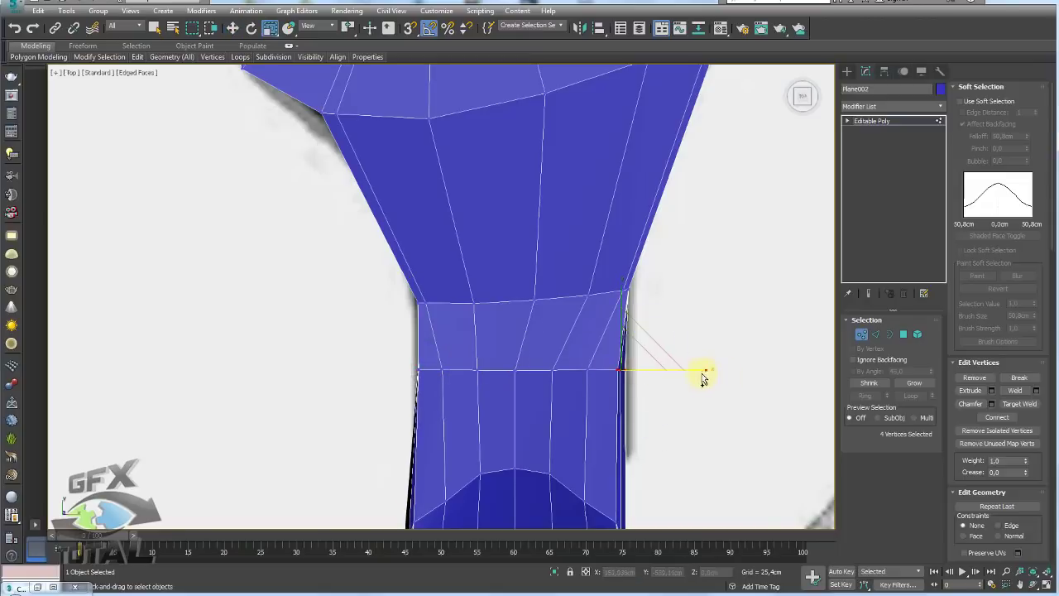
{"action": "key", "text": "w"}
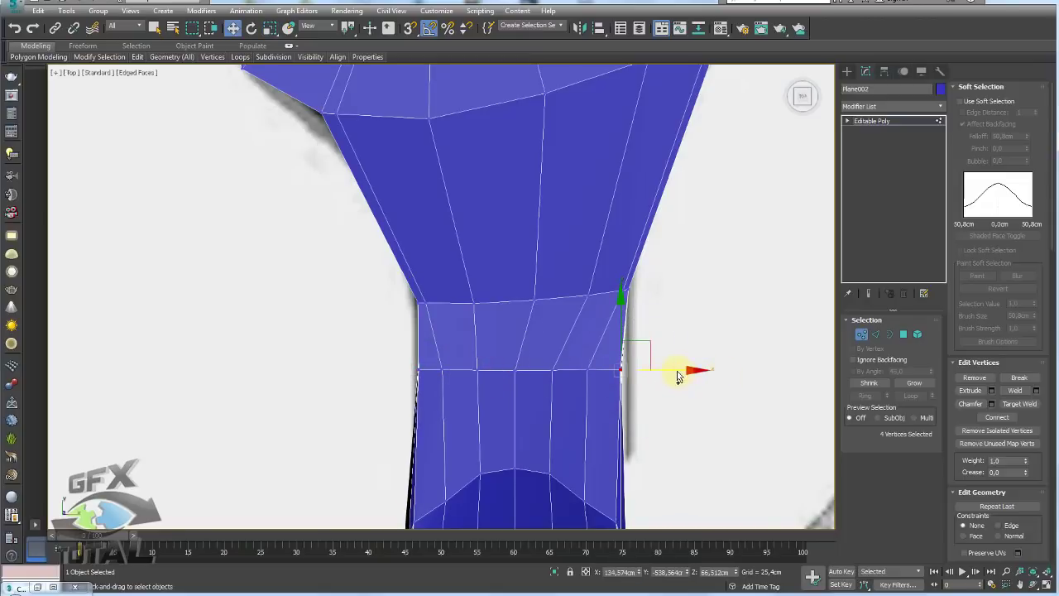
{"action": "left_click_drag", "start_coordinate": [677, 377], "coordinate": [681, 377]}
{"action": "scroll", "coordinate": [620, 319], "scroll_direction": "down", "scroll_amount": 4}
{"action": "scroll", "coordinate": [662, 363], "scroll_direction": "up", "scroll_amount": 2}
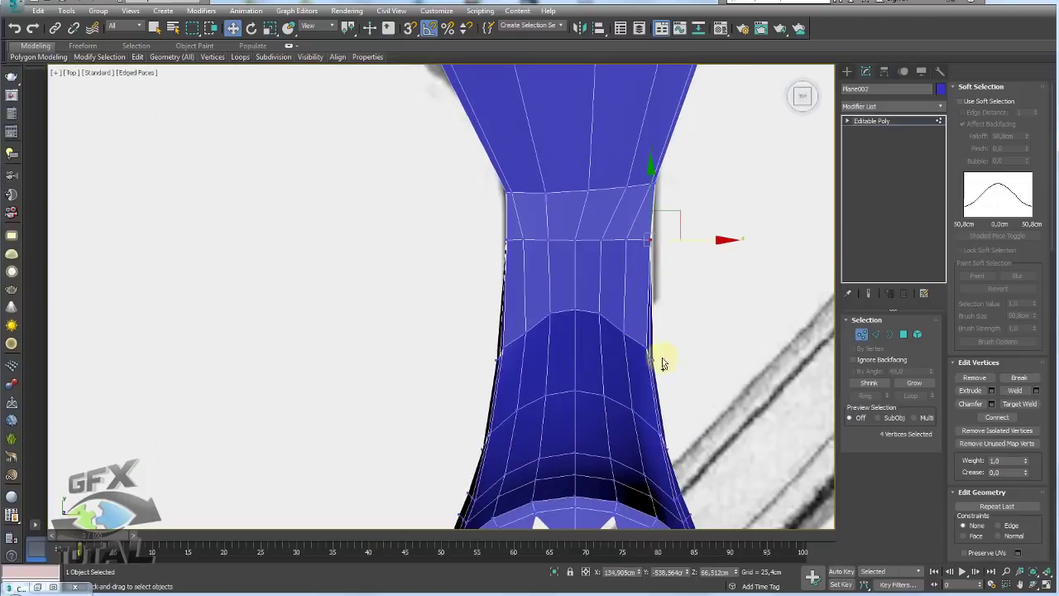
{"action": "left_click", "coordinate": [650, 341], "text": "shift"}
{"action": "key", "text": "r"}
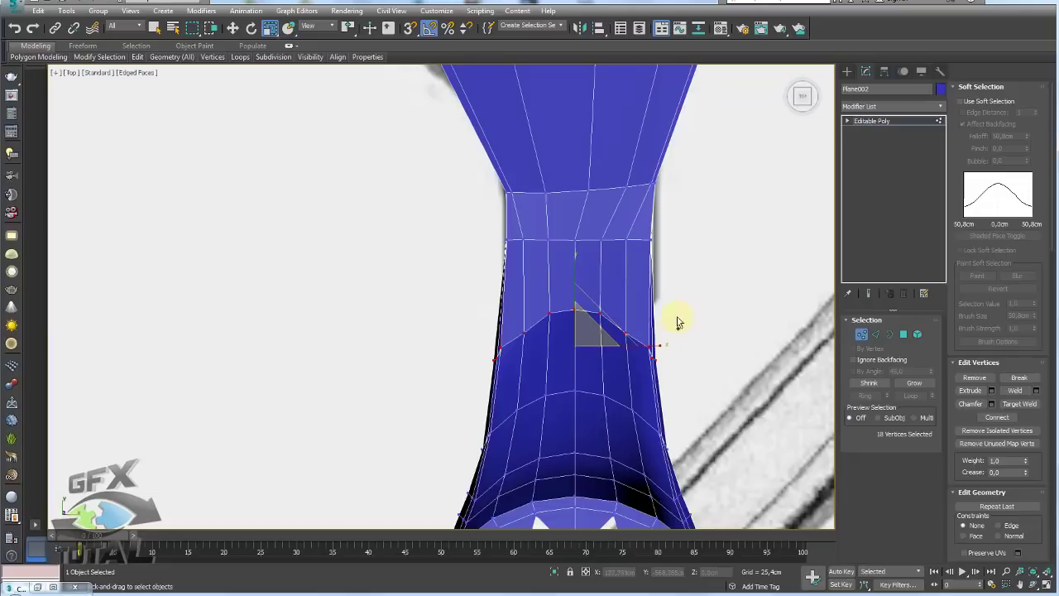
{"action": "key", "text": "p"}
{"action": "scroll", "coordinate": [712, 273], "scroll_direction": "down", "scroll_amount": 5}
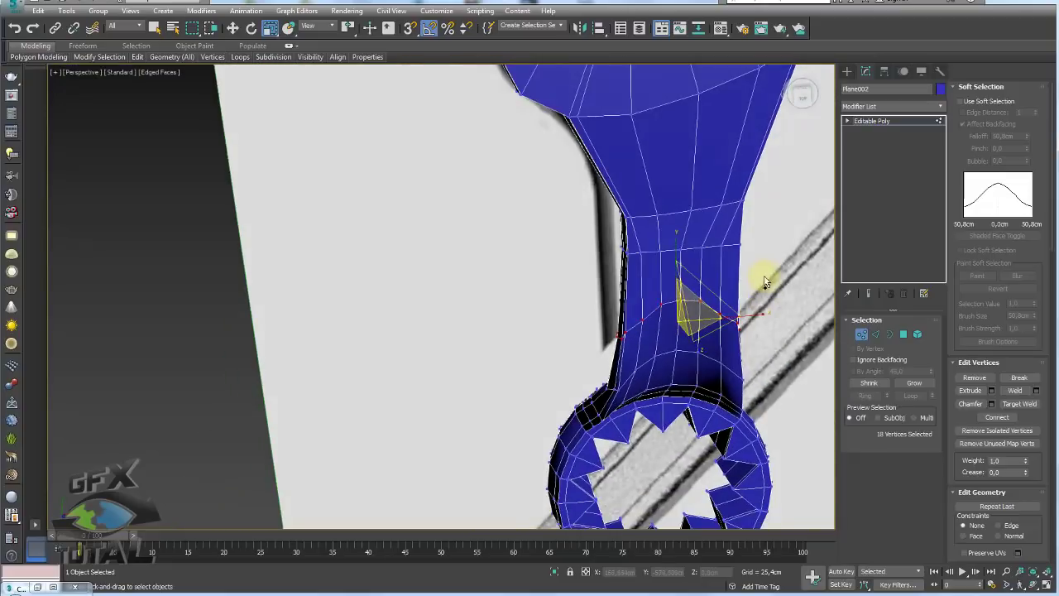
Chamfer the handle's edge loop, splitting it into two loops
{"action": "mouse_move", "coordinate": [740, 276]}
{"action": "middle_mouse_down", "text": "alt"}
{"action": "mouse_move", "coordinate": [625, 218]}
{"action": "mouse_move", "coordinate": [524, 185]}
{"action": "mouse_move", "coordinate": [603, 241]}
{"action": "middle_mouse_up", "text": "alt"}
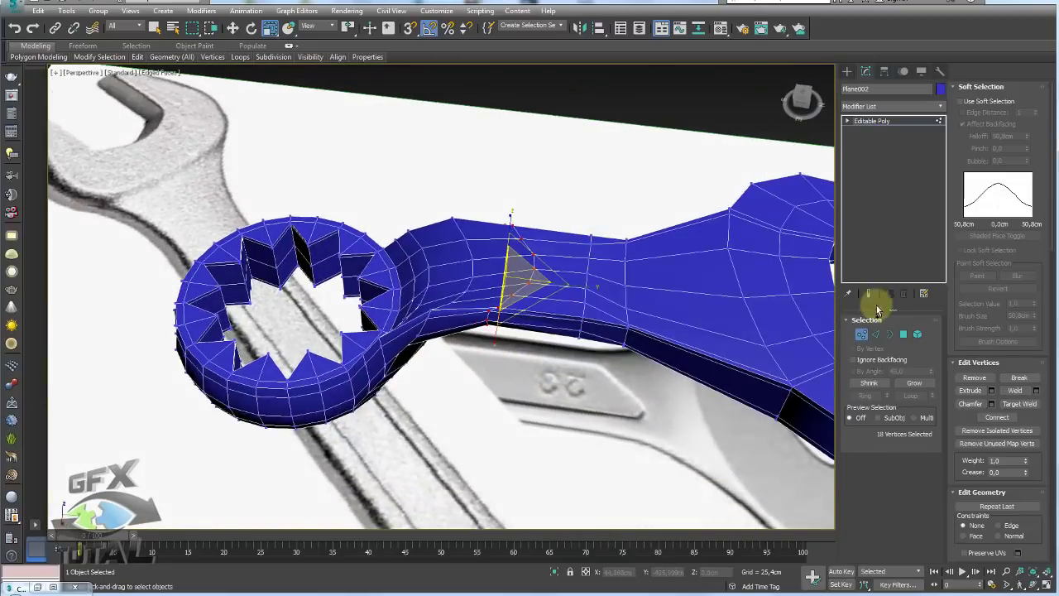
{"action": "left_click", "coordinate": [875, 333]}
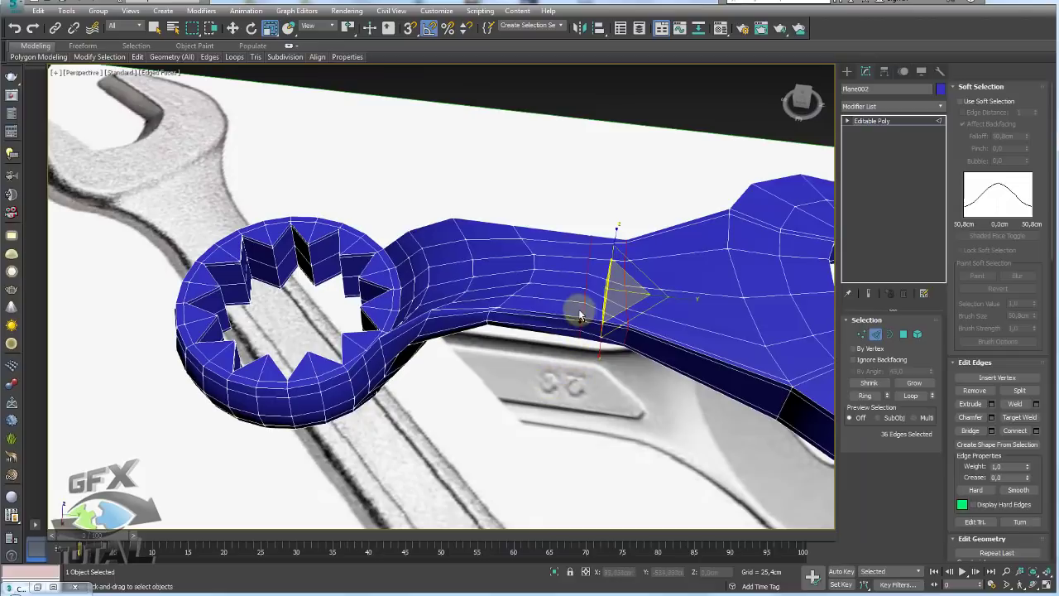
{"action": "scroll", "coordinate": [589, 309], "scroll_direction": "up", "scroll_amount": 2}
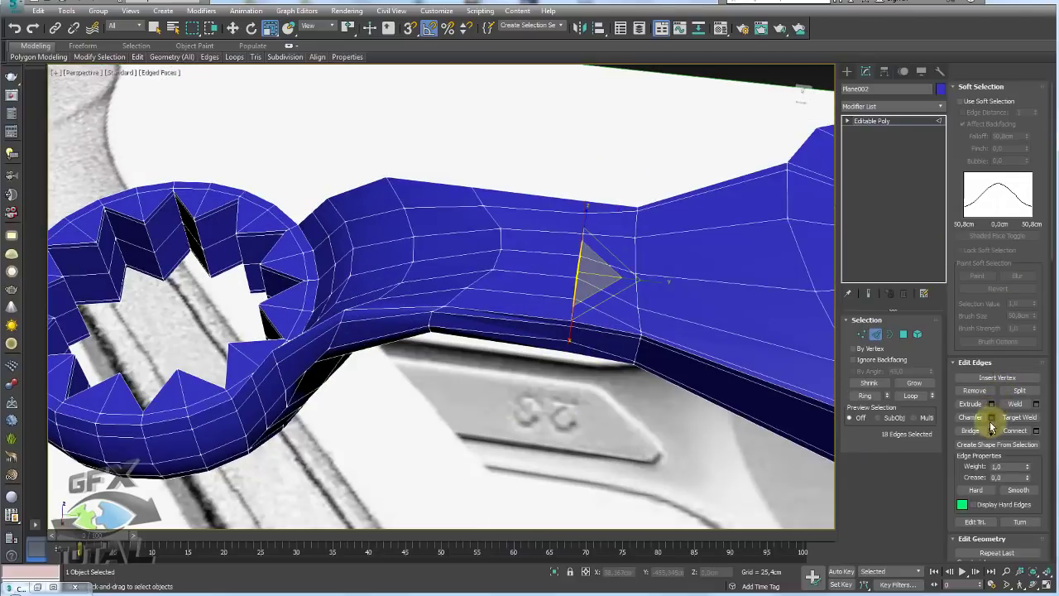
{"action": "left_click", "coordinate": [992, 418]}
{"action": "left_click", "coordinate": [647, 240]}
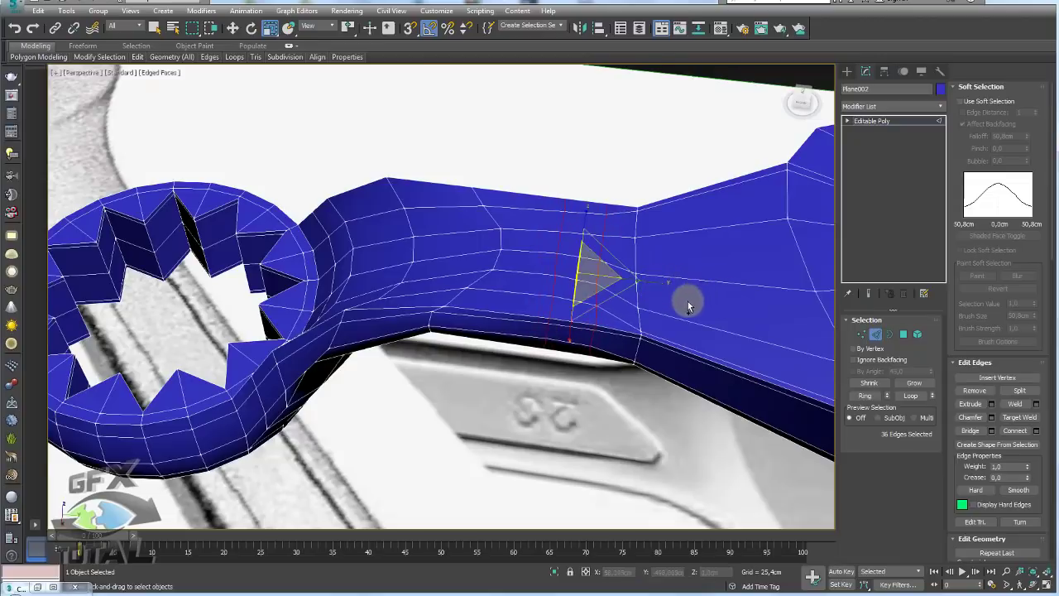
Move the open-end head's vertices as a block along the handle to lengthen it
{"action": "scroll", "coordinate": [686, 301], "scroll_direction": "down", "scroll_amount": 5}
{"action": "middle_click_drag", "start_coordinate": [672, 302], "coordinate": [571, 277]}
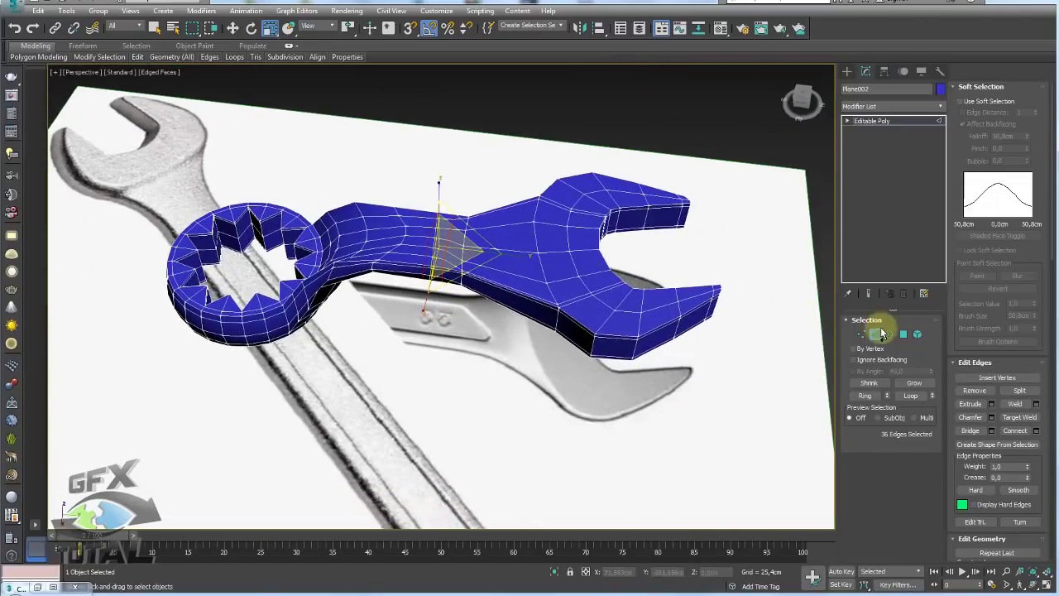
{"action": "left_click", "coordinate": [861, 335]}
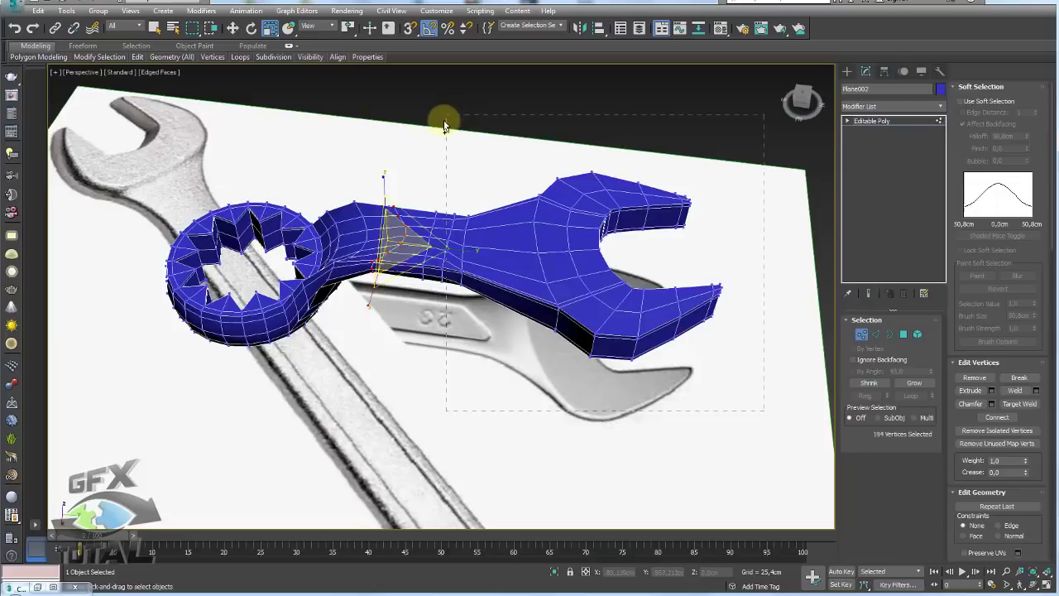
{"action": "left_click_drag", "start_coordinate": [444, 124], "coordinate": [445, 124]}
{"action": "middle_click_drag", "start_coordinate": [445, 124], "coordinate": [484, 143], "text": "alt"}
{"action": "left_click_drag", "start_coordinate": [742, 403], "coordinate": [438, 123]}
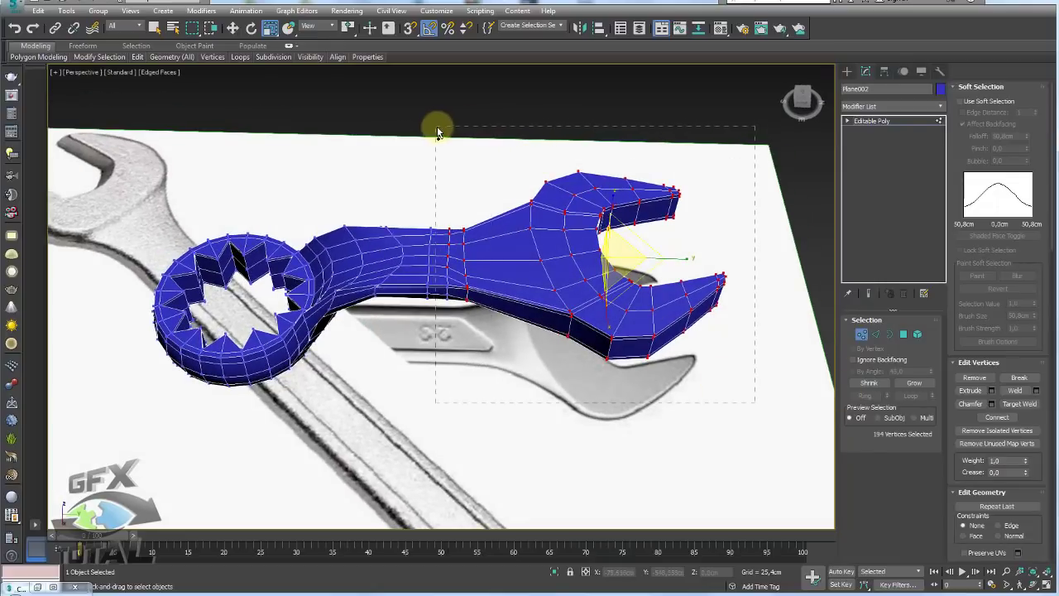
{"action": "key", "text": "w"}
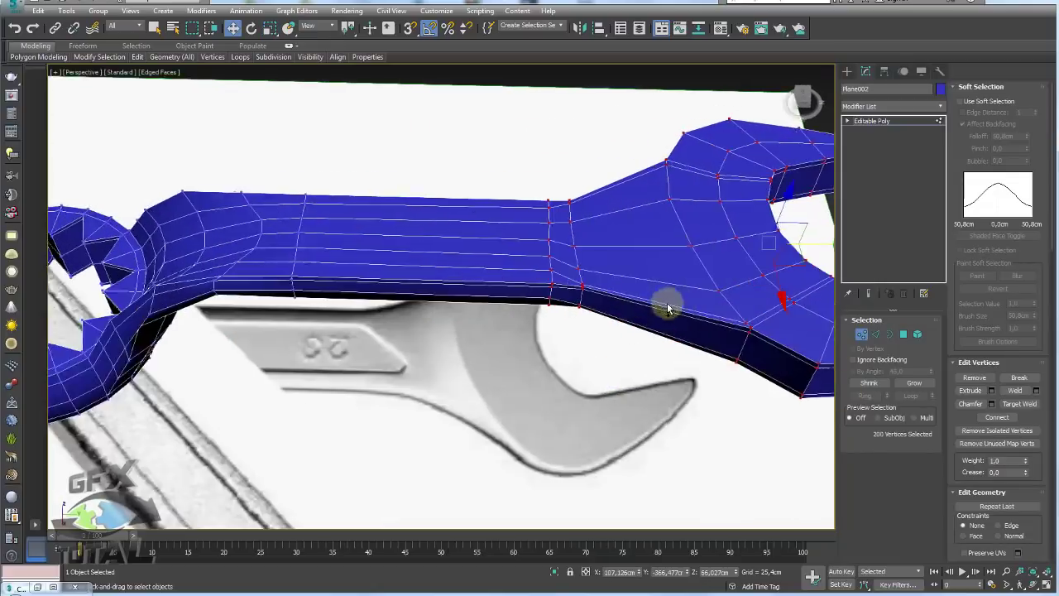
{"action": "mouse_move", "coordinate": [780, 267]}
{"action": "middle_mouse_down", "text": "alt"}
{"action": "mouse_move", "coordinate": [592, 245]}
{"action": "mouse_move", "coordinate": [629, 273]}
{"action": "middle_mouse_up", "text": "alt"}
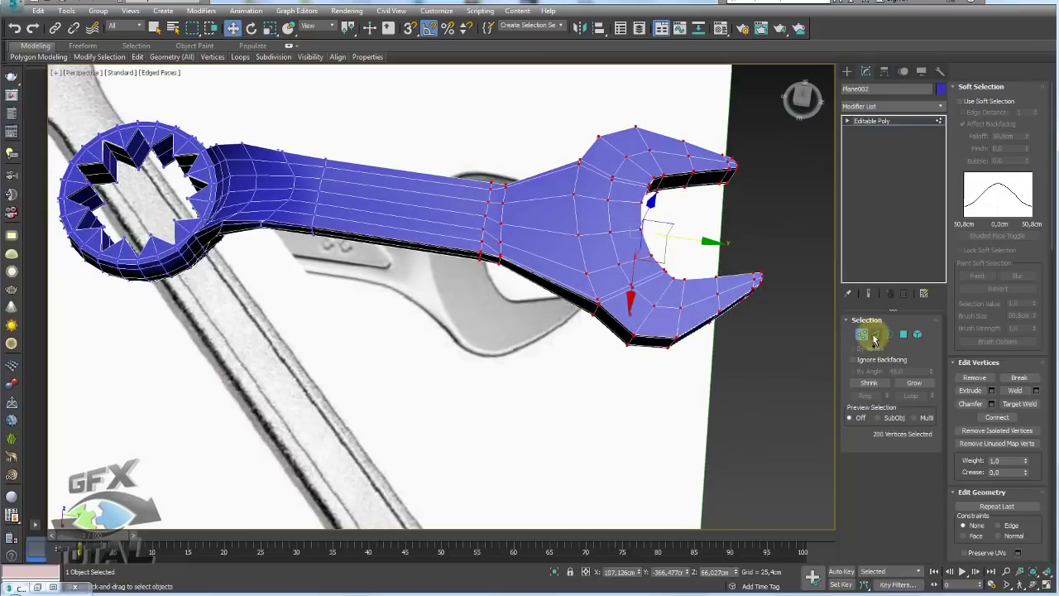
{"action": "left_click", "coordinate": [876, 333]}
Add TurboSmooth to the wrench and view the smoothed surface without wireframe
{"action": "left_click", "coordinate": [877, 120]}
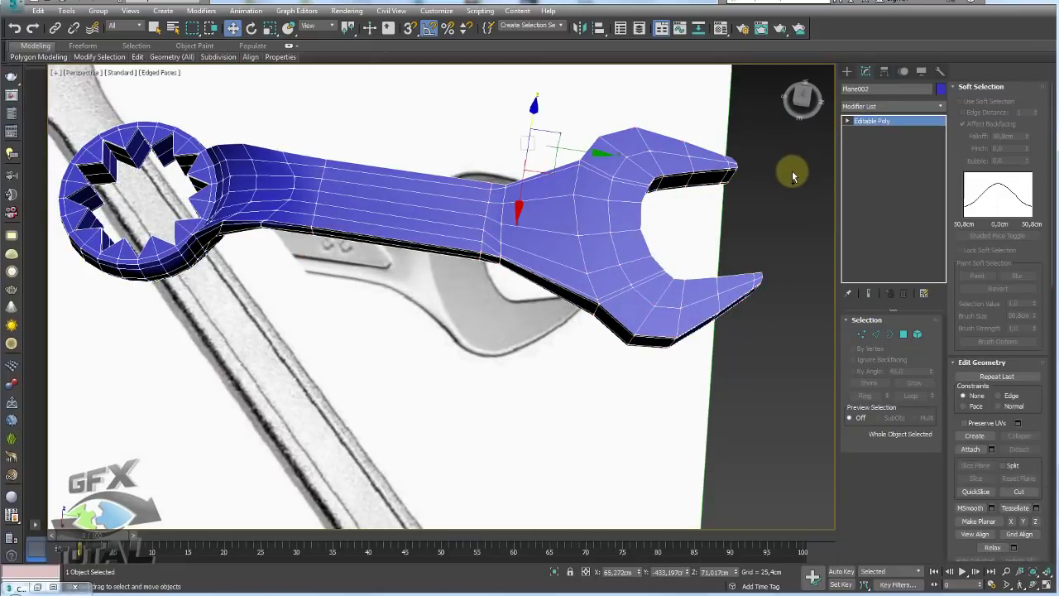
{"action": "key", "text": "ctrl+t"}
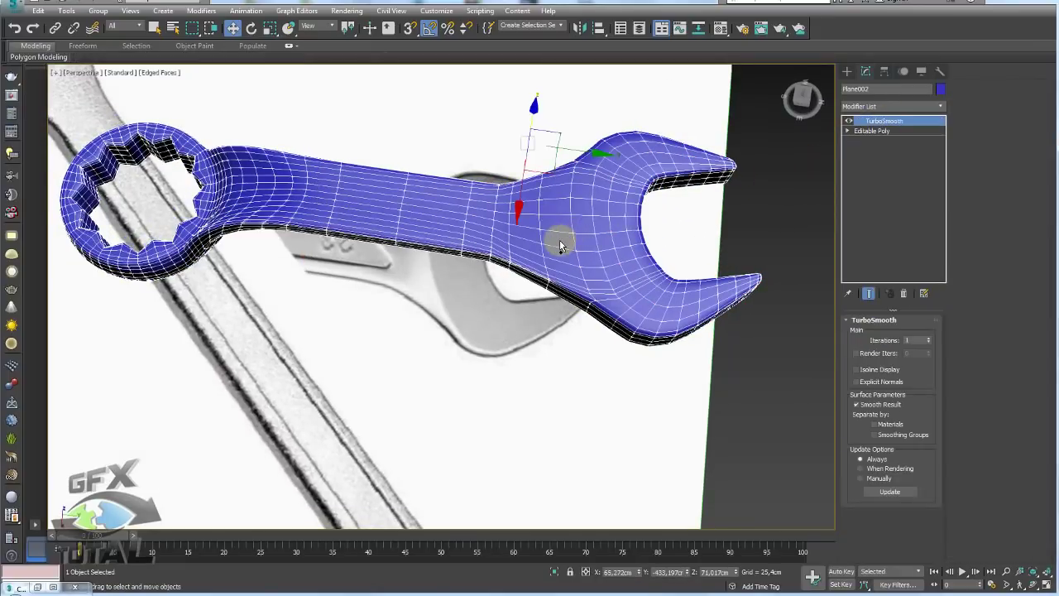
{"action": "key", "text": "F4"}
{"action": "mouse_move", "coordinate": [780, 307]}
{"action": "middle_mouse_down", "text": "alt"}
{"action": "mouse_move", "coordinate": [599, 224]}
{"action": "mouse_move", "coordinate": [586, 298]}
{"action": "middle_mouse_up", "text": "alt"}
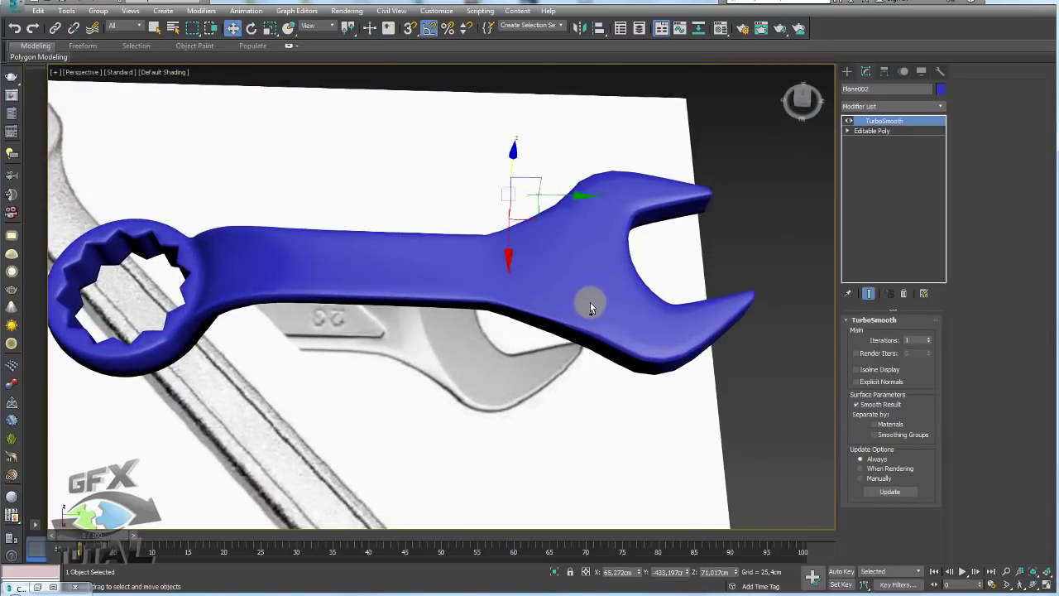
{"action": "left_click_drag", "start_coordinate": [571, 266], "coordinate": [567, 236]}
Back on the Editable Poly edges, select the edge loops along the wrench's neck
{"action": "left_click", "coordinate": [872, 131]}
{"action": "middle_click_drag", "start_coordinate": [634, 303], "coordinate": [815, 312], "text": "alt"}
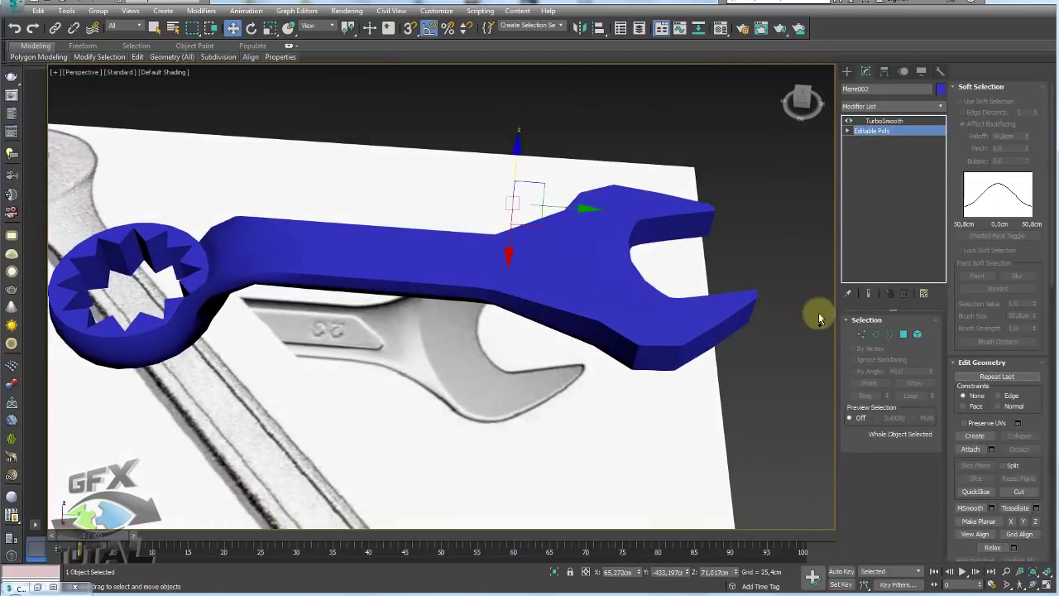
{"action": "left_click", "coordinate": [875, 334]}
{"action": "key", "text": "F4"}
{"action": "double_click", "coordinate": [574, 287]}
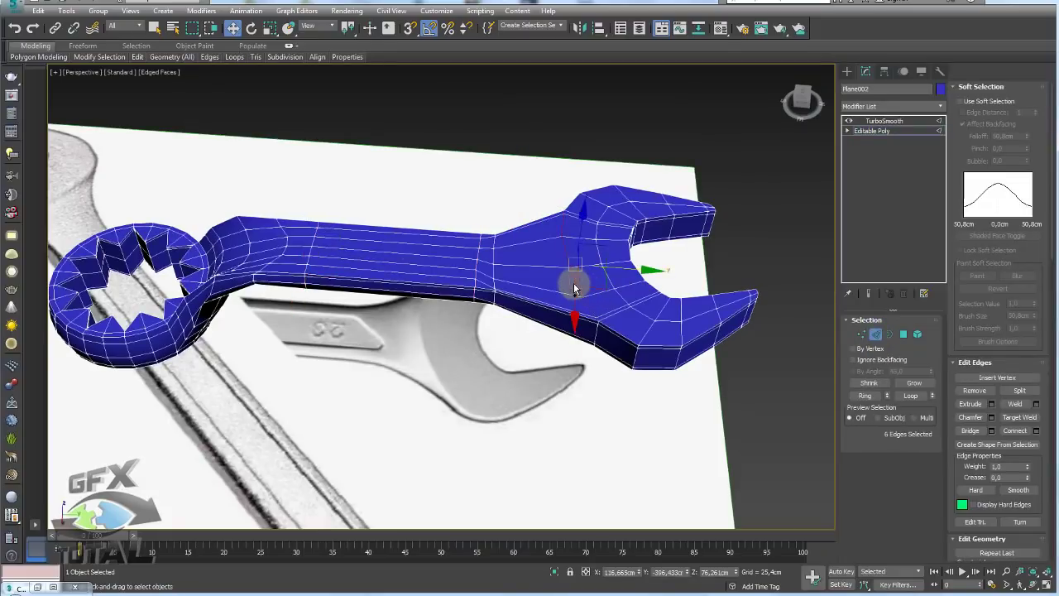
{"action": "scroll", "coordinate": [604, 302], "scroll_direction": "up", "scroll_amount": 2}
{"action": "scroll", "coordinate": [579, 321], "scroll_direction": "up", "scroll_amount": 2}
{"action": "scroll", "coordinate": [577, 314], "scroll_direction": "up", "scroll_amount": 2}
{"action": "scroll", "coordinate": [577, 314], "scroll_direction": "down", "scroll_amount": 2}
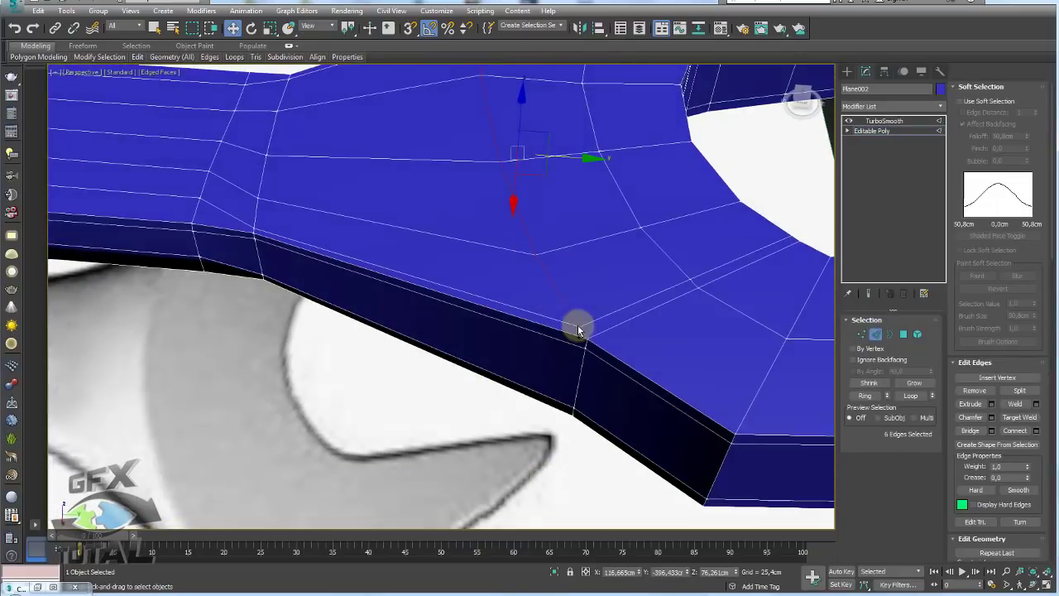
{"action": "scroll", "coordinate": [574, 324], "scroll_direction": "down", "scroll_amount": 2}
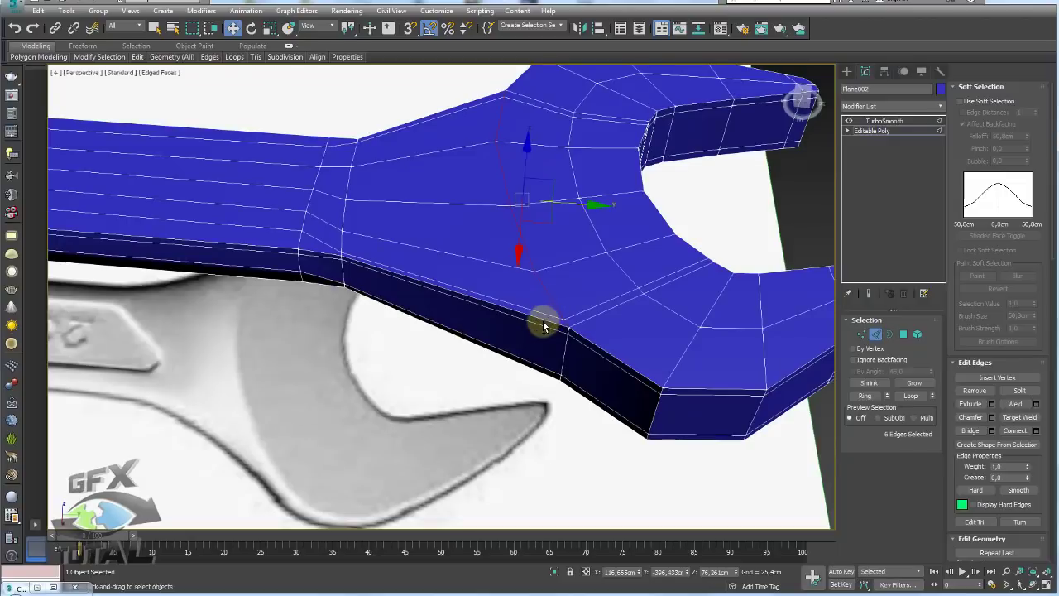
{"action": "double_click", "coordinate": [543, 326]}
Ring the neck edges and connect them with 1 segment at Slide -90, then show TurboSmooth again
{"action": "left_click", "coordinate": [865, 395]}
{"action": "left_click", "coordinate": [971, 418]}
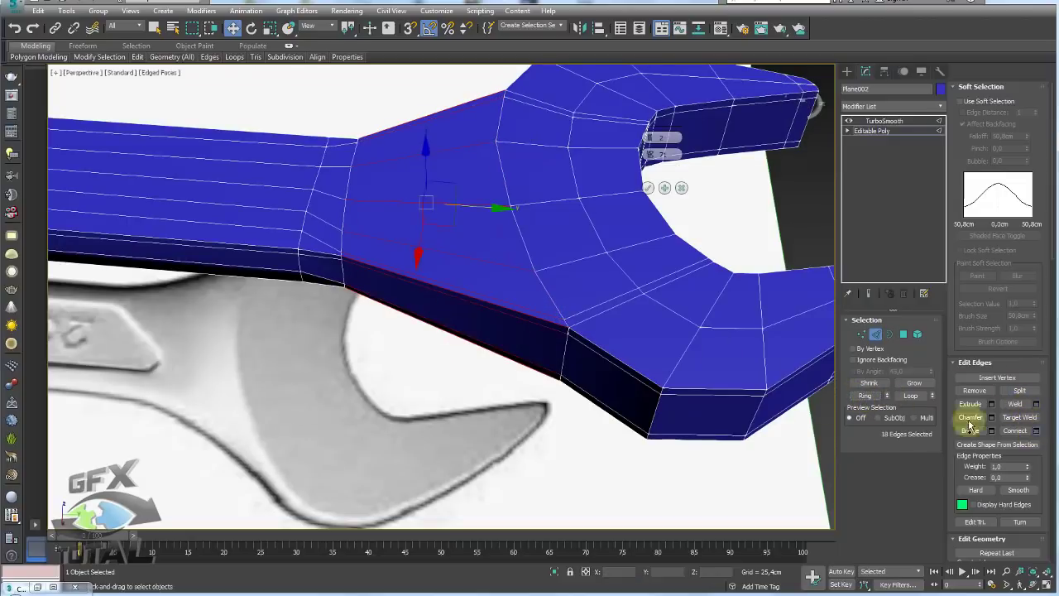
{"action": "left_click_drag", "start_coordinate": [649, 137], "coordinate": [648, 165]}
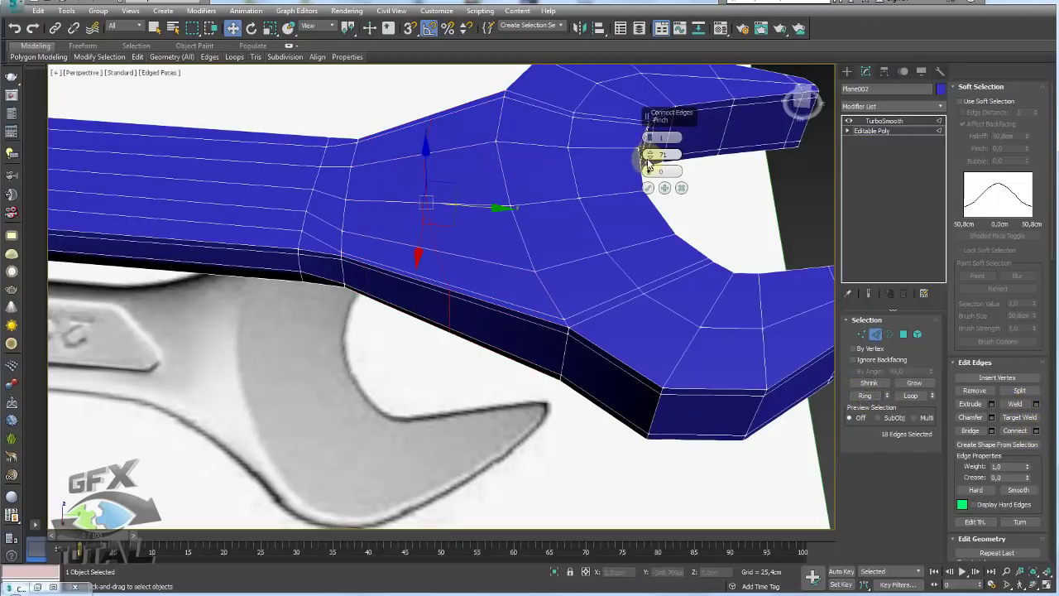
{"action": "mouse_move", "coordinate": [658, 237]}
{"action": "left_mouse_down"}
{"action": "mouse_move", "coordinate": [694, 390]}
{"action": "mouse_move", "coordinate": [683, 366]}
{"action": "left_mouse_up"}
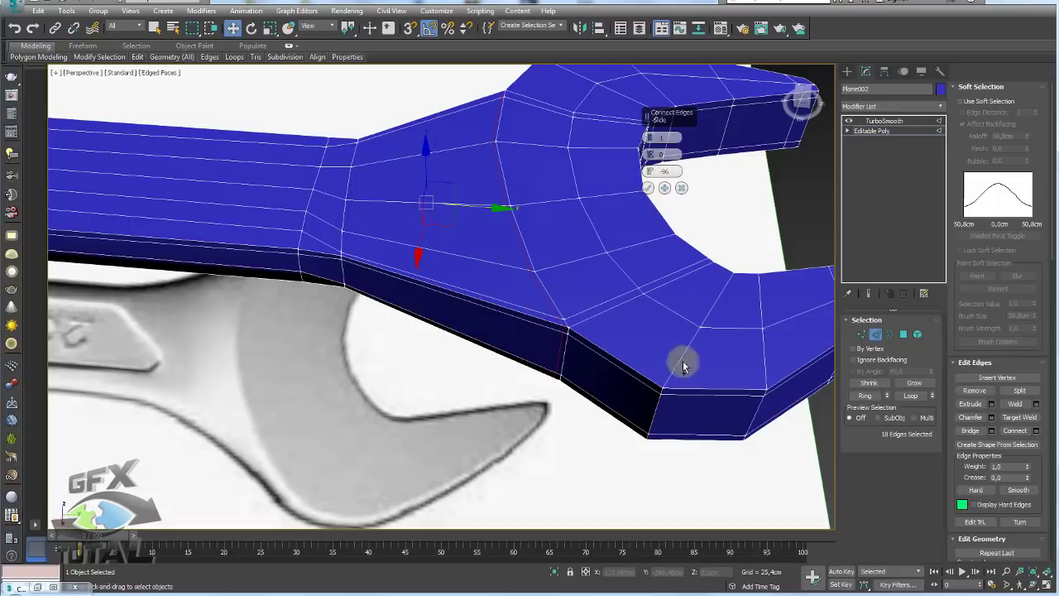
{"action": "left_click", "coordinate": [648, 188]}
{"action": "left_click", "coordinate": [879, 120]}
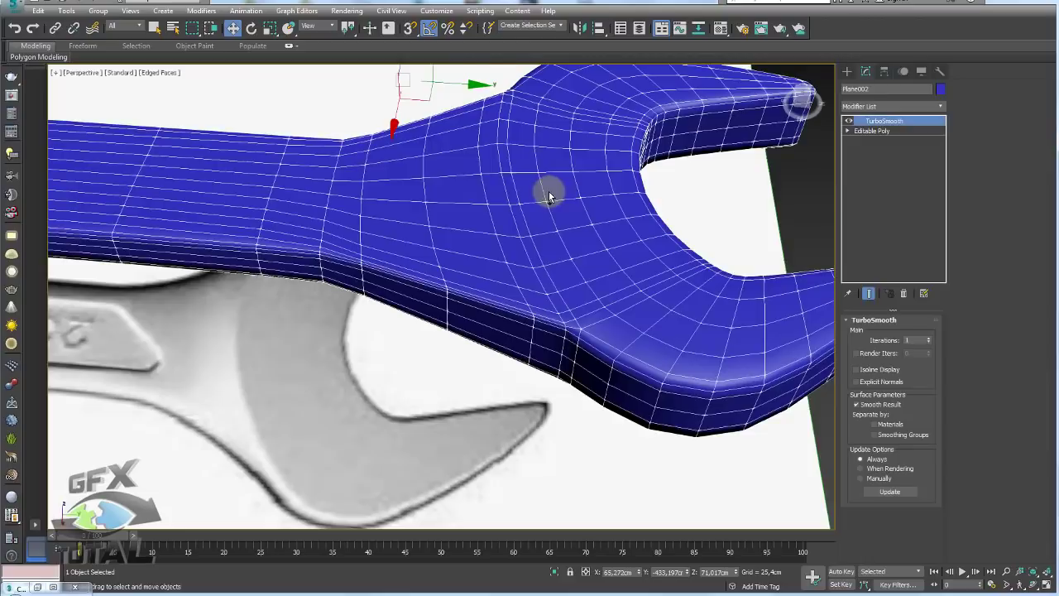
Raise the TurboSmooth iterations to 3 and inspect the smoothed jaw
{"action": "scroll", "coordinate": [548, 196], "scroll_direction": "down", "scroll_amount": 2}
{"action": "key", "text": "F4"}
{"action": "mouse_move", "coordinate": [544, 225]}
{"action": "middle_mouse_down", "text": "alt"}
{"action": "mouse_move", "coordinate": [535, 274]}
{"action": "mouse_move", "coordinate": [543, 252]}
{"action": "mouse_move", "coordinate": [549, 282]}
{"action": "mouse_move", "coordinate": [528, 220]}
{"action": "middle_mouse_up", "text": "alt"}
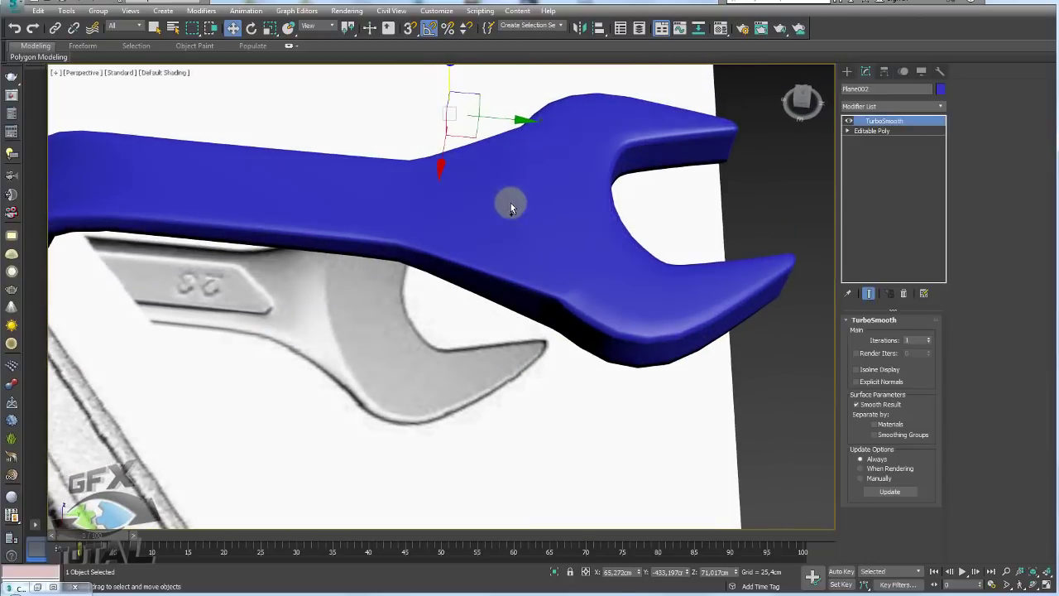
{"action": "scroll", "coordinate": [574, 262], "scroll_direction": "up", "scroll_amount": 1}
{"action": "scroll", "coordinate": [570, 293], "scroll_direction": "up", "scroll_amount": 2}
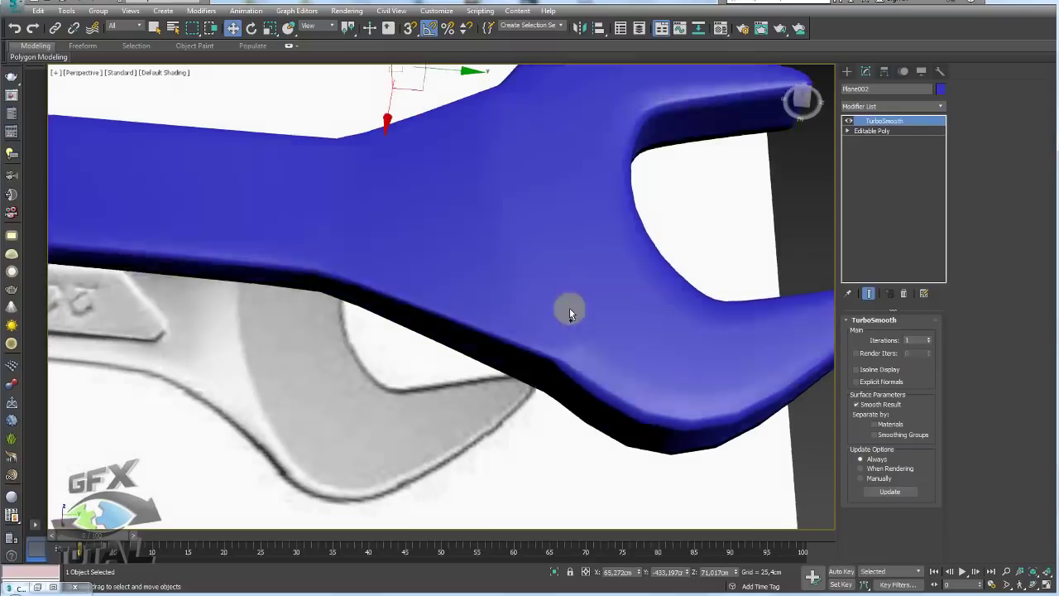
{"action": "scroll", "coordinate": [570, 307], "scroll_direction": "up", "scroll_amount": 2}
{"action": "scroll", "coordinate": [572, 340], "scroll_direction": "up", "scroll_amount": 2}
{"action": "middle_click_drag", "start_coordinate": [555, 291], "coordinate": [537, 421], "text": "alt"}
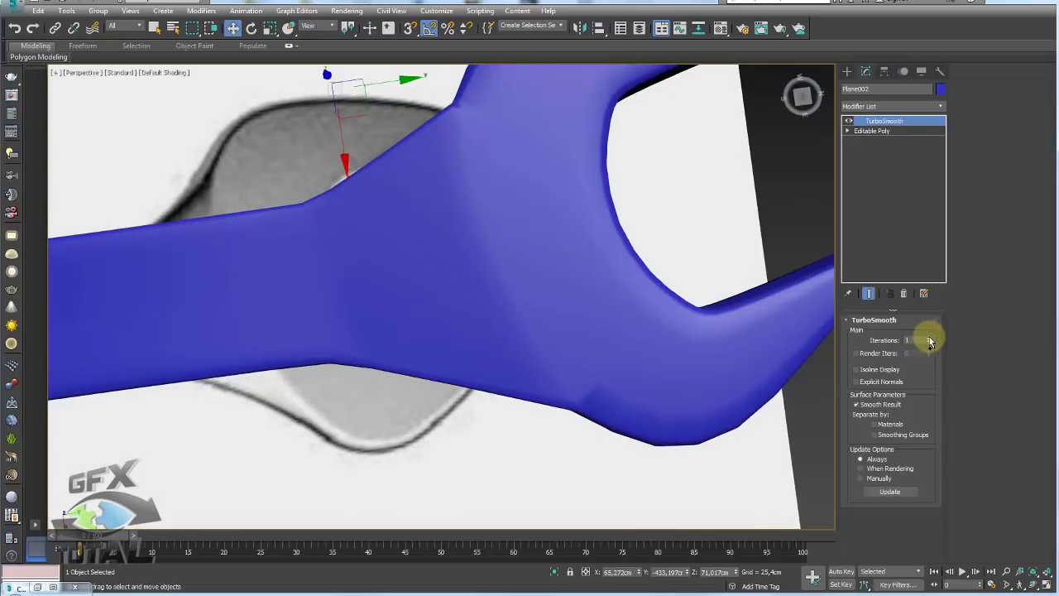
{"action": "left_click", "coordinate": [928, 338]}
{"action": "left_click", "coordinate": [928, 337]}
{"action": "scroll", "coordinate": [579, 282], "scroll_direction": "down", "scroll_amount": 2}
{"action": "mouse_move", "coordinate": [579, 281]}
{"action": "middle_mouse_down", "text": "alt"}
{"action": "mouse_move", "coordinate": [650, 243]}
{"action": "mouse_move", "coordinate": [485, 348]}
{"action": "mouse_move", "coordinate": [455, 339]}
{"action": "mouse_move", "coordinate": [508, 281]}
{"action": "middle_mouse_up", "text": "alt"}
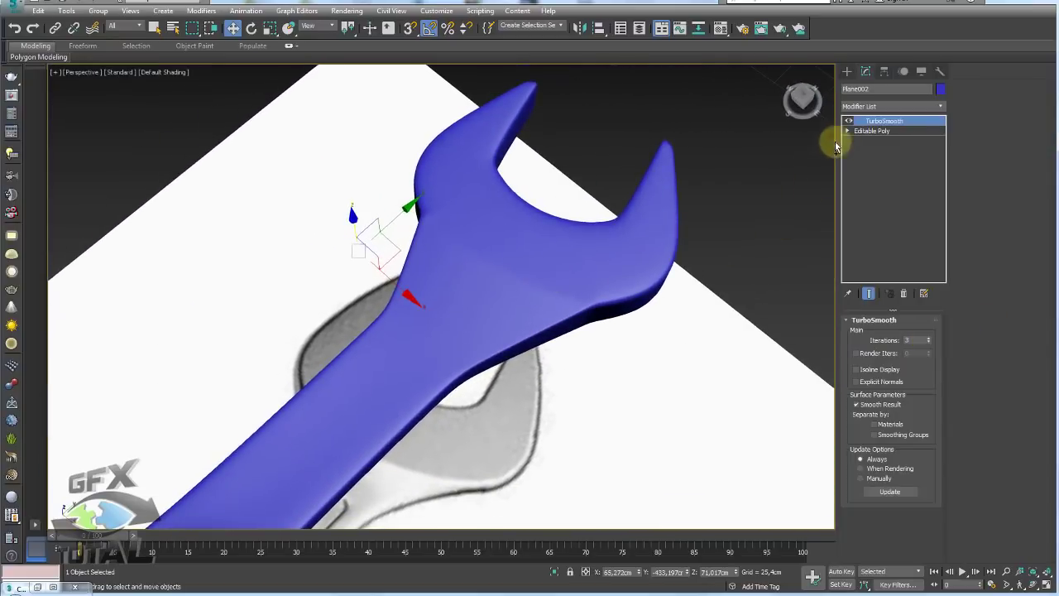
Connect a new edge loop across the open-end head's edge ring and scale it slightly on Z
{"action": "left_click", "coordinate": [868, 152]}
{"action": "mouse_move", "coordinate": [827, 165]}
{"action": "middle_mouse_down", "text": "alt"}
{"action": "mouse_move", "coordinate": [515, 278]}
{"action": "mouse_move", "coordinate": [477, 330]}
{"action": "middle_mouse_up", "text": "alt"}
{"action": "key", "text": "F4"}
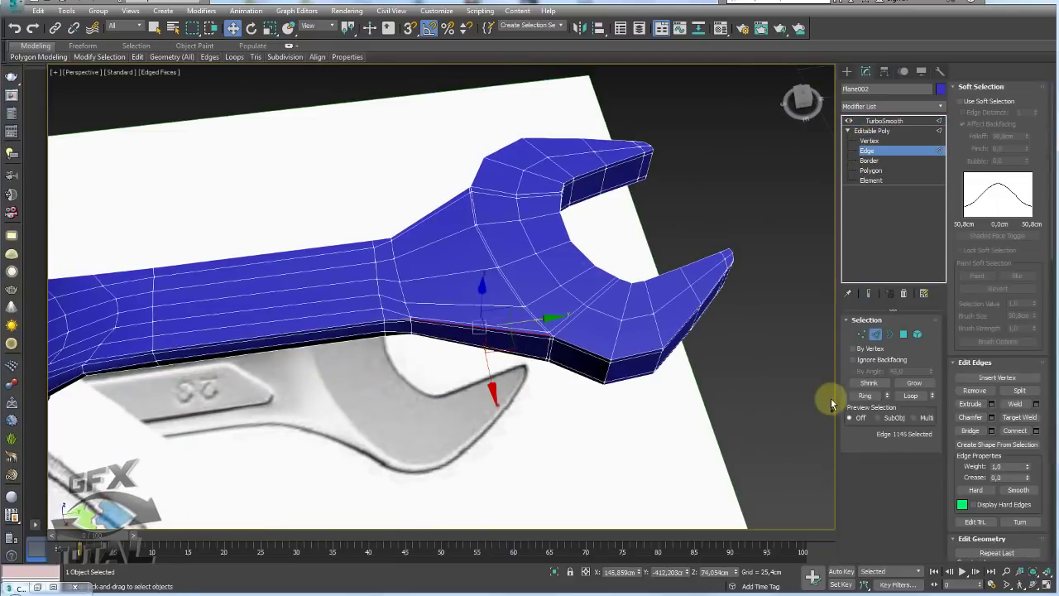
{"action": "left_click", "coordinate": [864, 395]}
{"action": "left_click", "coordinate": [1039, 431]}
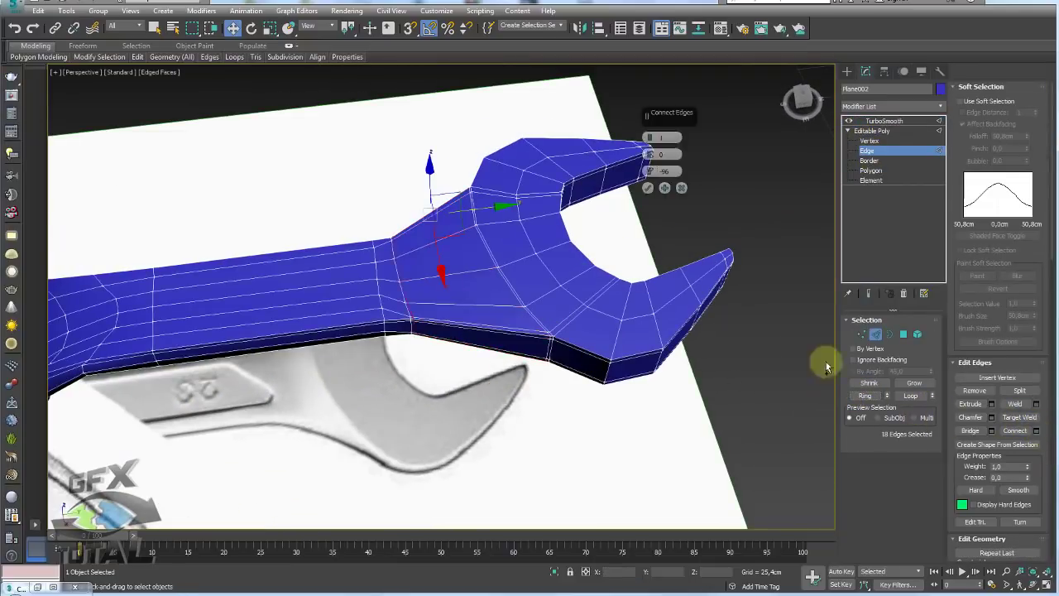
{"action": "left_click", "coordinate": [648, 188]}
{"action": "middle_click_drag", "start_coordinate": [647, 188], "coordinate": [461, 224], "text": "alt"}
{"action": "left_click_drag", "start_coordinate": [453, 218], "coordinate": [453, 222]}
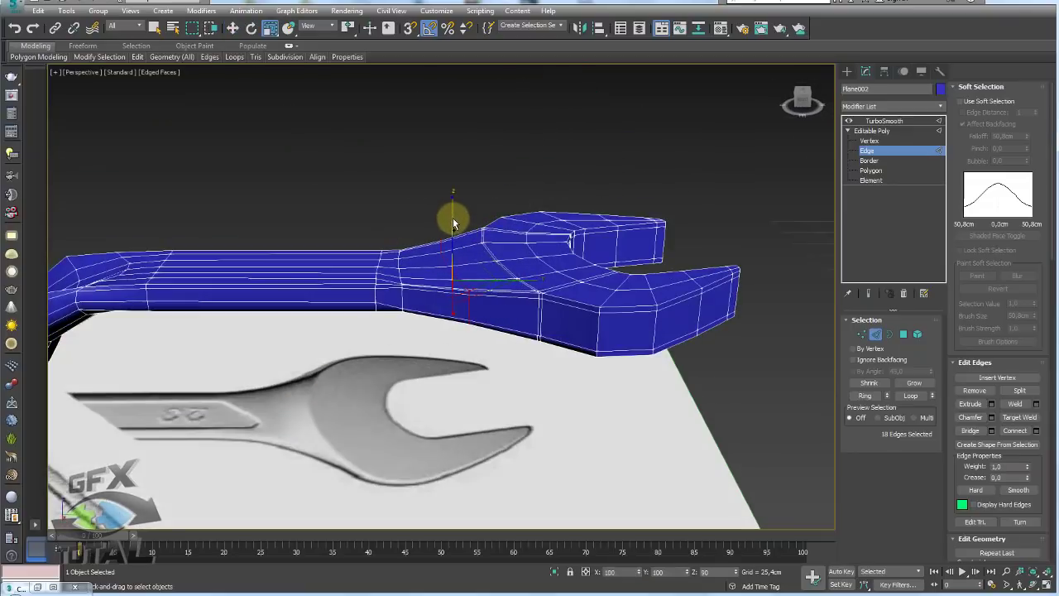
{"action": "mouse_move", "coordinate": [479, 229]}
{"action": "middle_mouse_down", "text": "alt"}
{"action": "mouse_move", "coordinate": [489, 277]}
{"action": "mouse_move", "coordinate": [503, 173]}
{"action": "mouse_move", "coordinate": [516, 244]}
{"action": "middle_mouse_up", "text": "alt"}
{"action": "scroll", "coordinate": [489, 282], "scroll_direction": "up", "scroll_amount": 2}
{"action": "scroll", "coordinate": [493, 277], "scroll_direction": "up", "scroll_amount": 2}
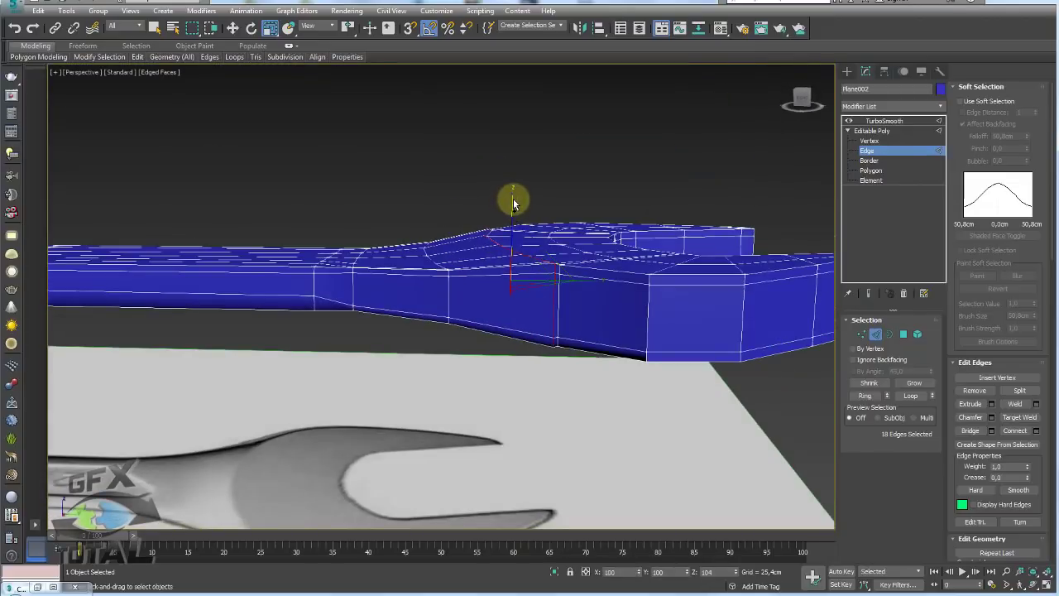
{"action": "middle_click_drag", "start_coordinate": [570, 218], "coordinate": [873, 162], "text": "alt"}
Show the 3-iteration TurboSmooth result and toggle edged faces to check the tightened head
{"action": "left_click", "coordinate": [884, 121]}
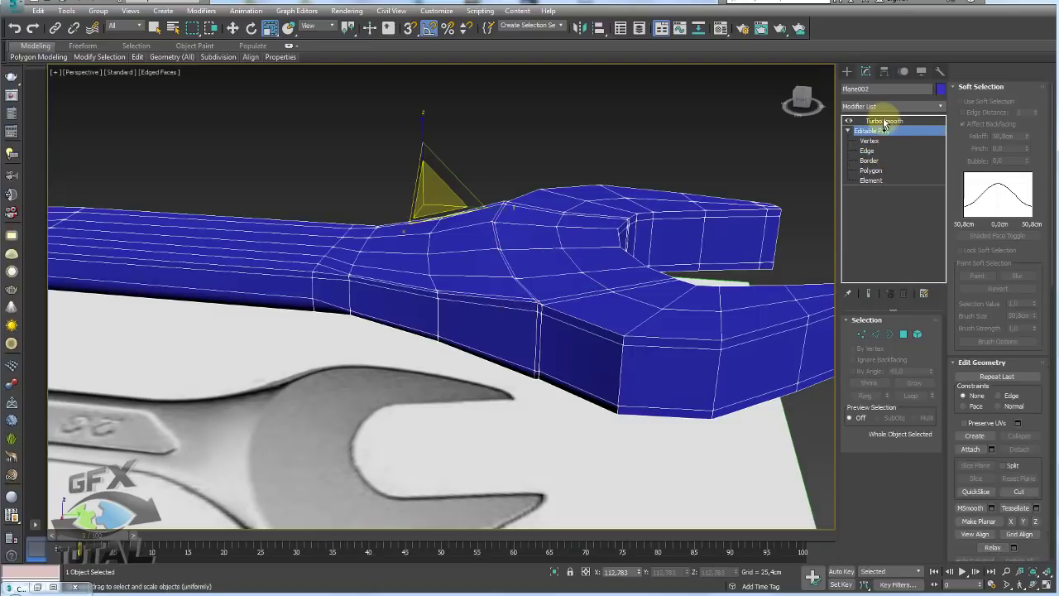
{"action": "middle_click_drag", "start_coordinate": [681, 146], "coordinate": [626, 219], "text": "alt"}
{"action": "mouse_move", "coordinate": [711, 225]}
{"action": "middle_mouse_down", "text": "alt"}
{"action": "mouse_move", "coordinate": [681, 212]}
{"action": "mouse_move", "coordinate": [626, 293]}
{"action": "mouse_move", "coordinate": [639, 278]}
{"action": "middle_mouse_up", "text": "alt"}
{"action": "key", "text": "F4"}
{"action": "scroll", "coordinate": [639, 277], "scroll_direction": "up", "scroll_amount": 3}
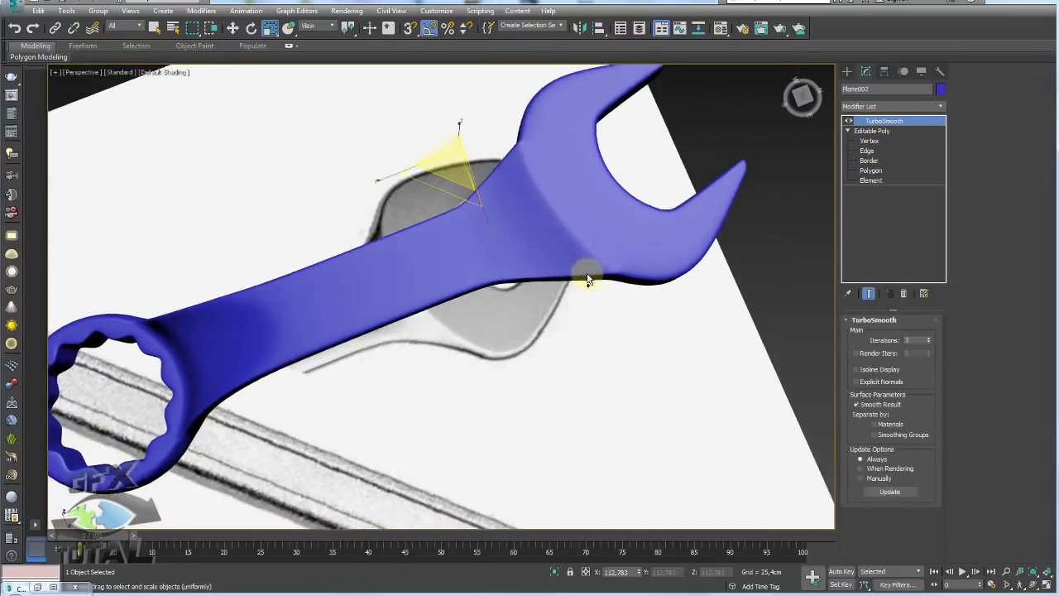
{"action": "scroll", "coordinate": [558, 272], "scroll_direction": "up", "scroll_amount": 3}
{"action": "key", "text": "F4"}
{"action": "scroll", "coordinate": [593, 310], "scroll_direction": "up", "scroll_amount": 4}
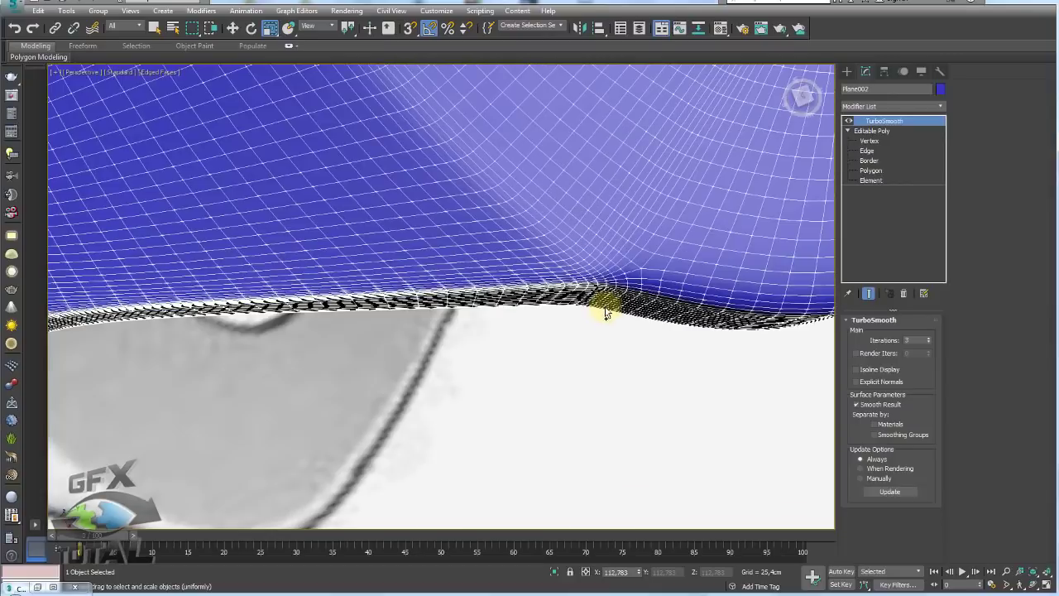
{"action": "scroll", "coordinate": [584, 303], "scroll_direction": "down", "scroll_amount": 6}
{"action": "scroll", "coordinate": [651, 218], "scroll_direction": "down", "scroll_amount": 2}
{"action": "key", "text": "F4"}
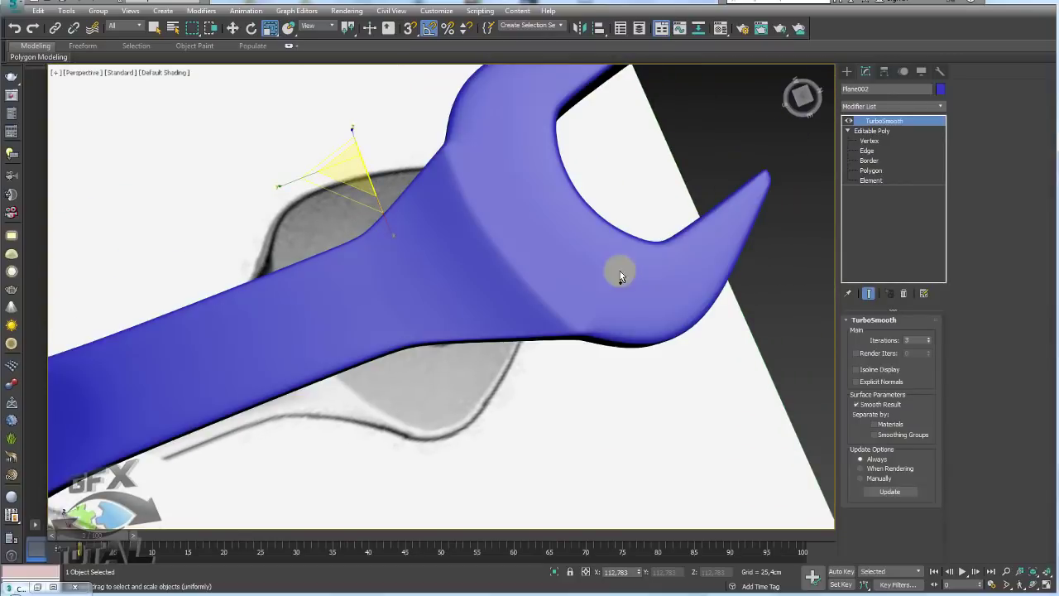
In the Top view, select two vertices on the jaw's curve and shift them right
{"action": "left_click", "coordinate": [868, 141]}
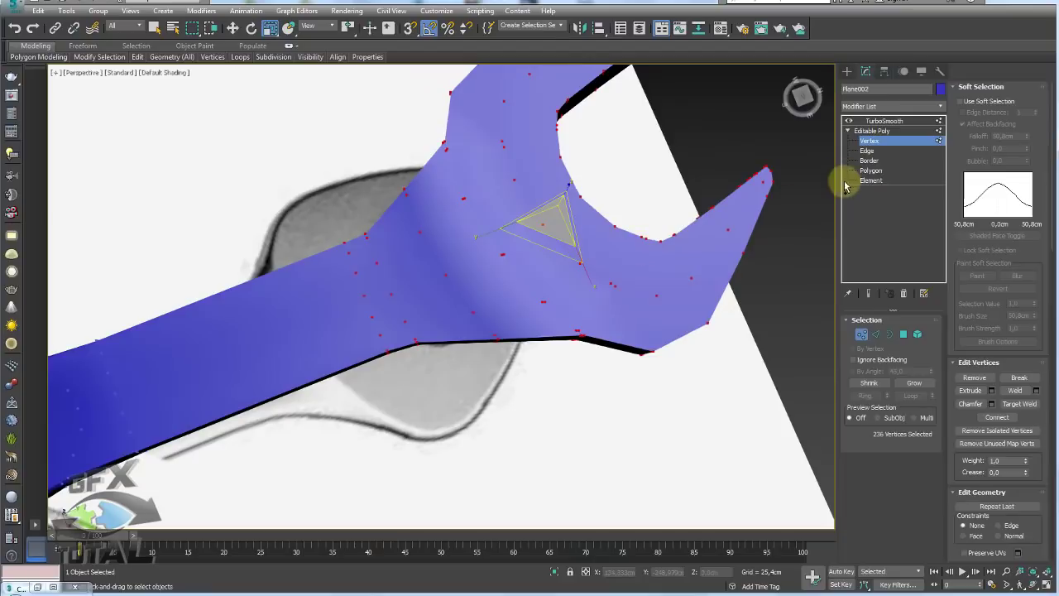
{"action": "key", "text": "F4"}
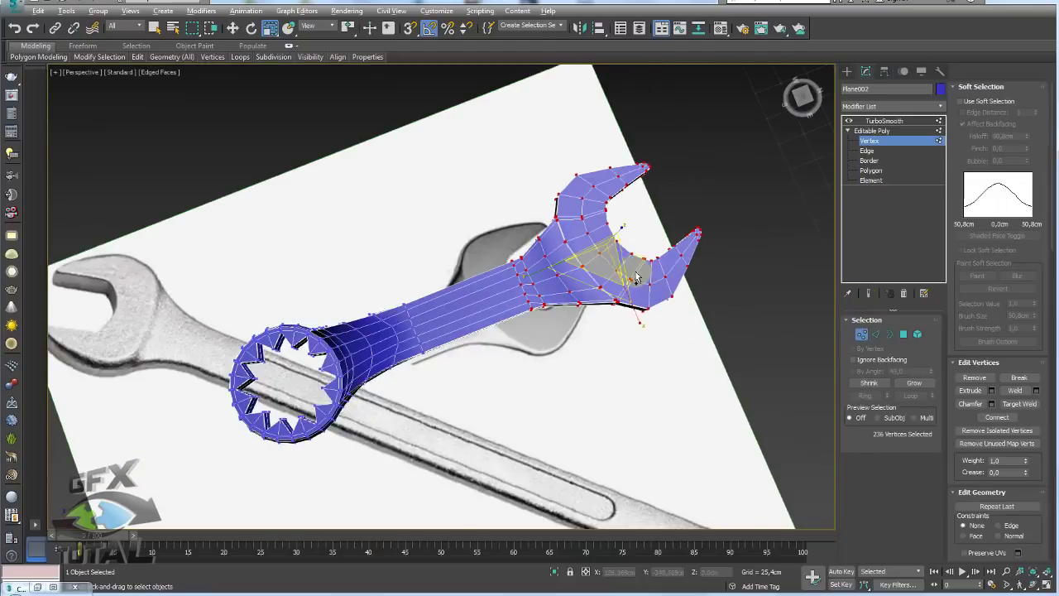
{"action": "key", "text": "t"}
{"action": "scroll", "coordinate": [628, 269], "scroll_direction": "down", "scroll_amount": 5}
{"action": "scroll", "coordinate": [590, 229], "scroll_direction": "up", "scroll_amount": 3}
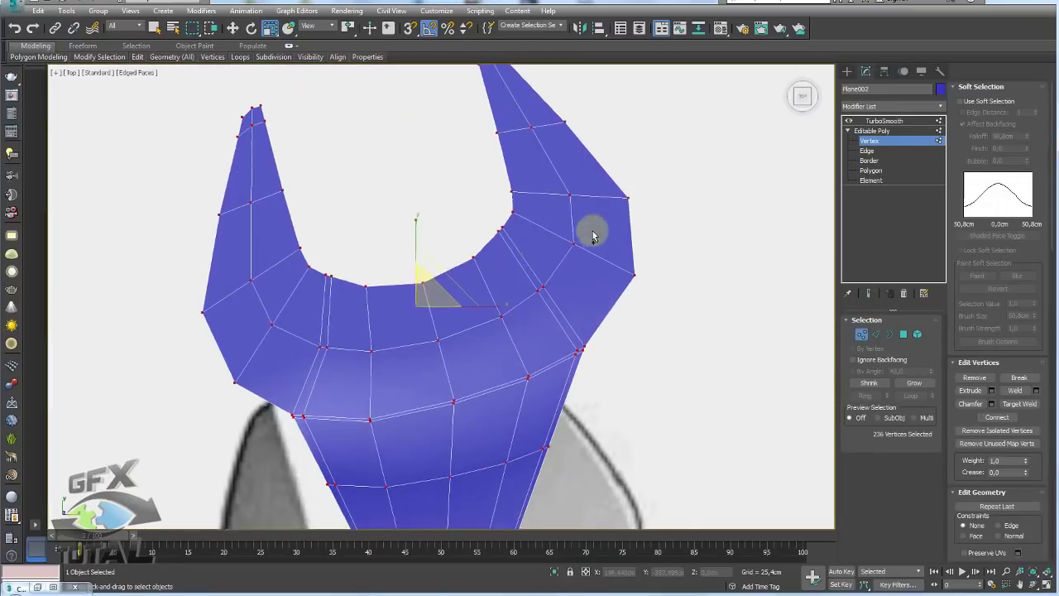
{"action": "scroll", "coordinate": [336, 300], "scroll_direction": "up", "scroll_amount": 2}
{"action": "scroll", "coordinate": [409, 292], "scroll_direction": "up", "scroll_amount": 2}
{"action": "scroll", "coordinate": [418, 298], "scroll_direction": "up", "scroll_amount": 2}
{"action": "scroll", "coordinate": [418, 306], "scroll_direction": "up", "scroll_amount": 2}
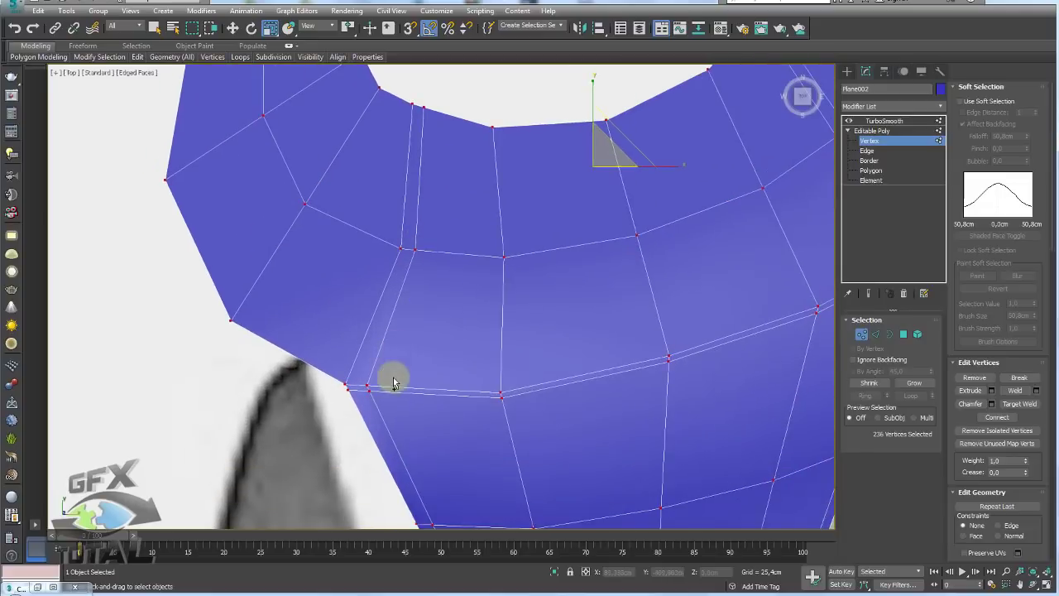
{"action": "scroll", "coordinate": [430, 331], "scroll_direction": "up", "scroll_amount": 2}
{"action": "scroll", "coordinate": [463, 273], "scroll_direction": "up", "scroll_amount": 1}
{"action": "middle_click_drag", "start_coordinate": [466, 276], "coordinate": [467, 354]}
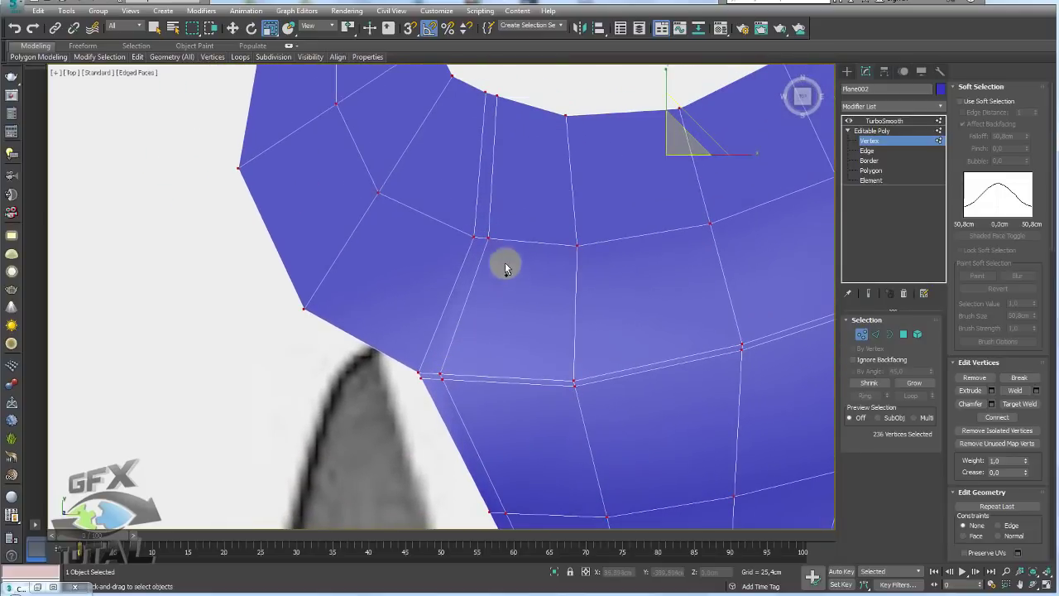
{"action": "left_click", "coordinate": [489, 237]}
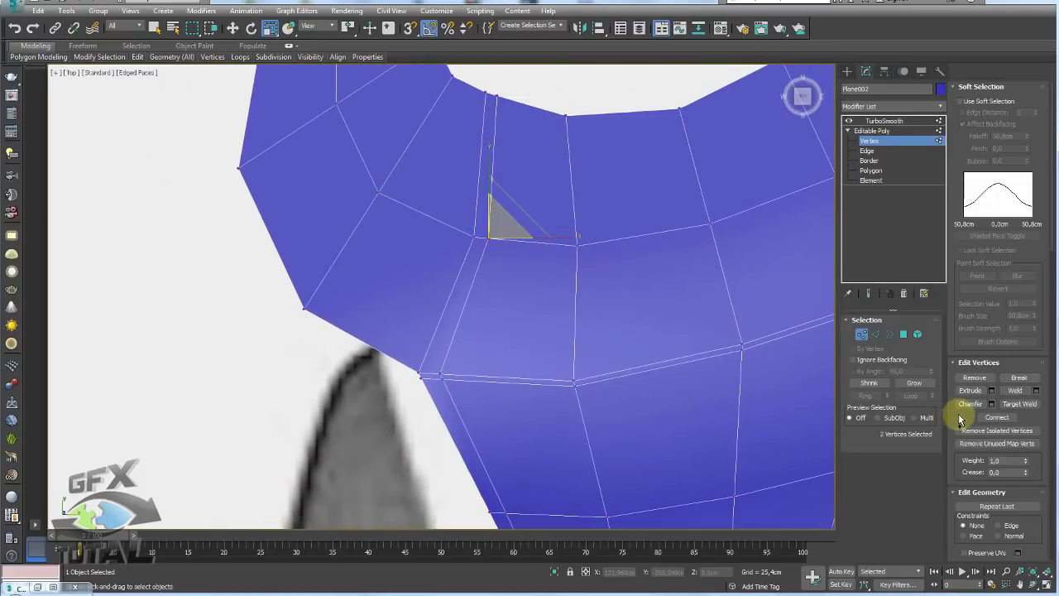
{"action": "left_click_drag", "start_coordinate": [957, 419], "coordinate": [957, 240]}
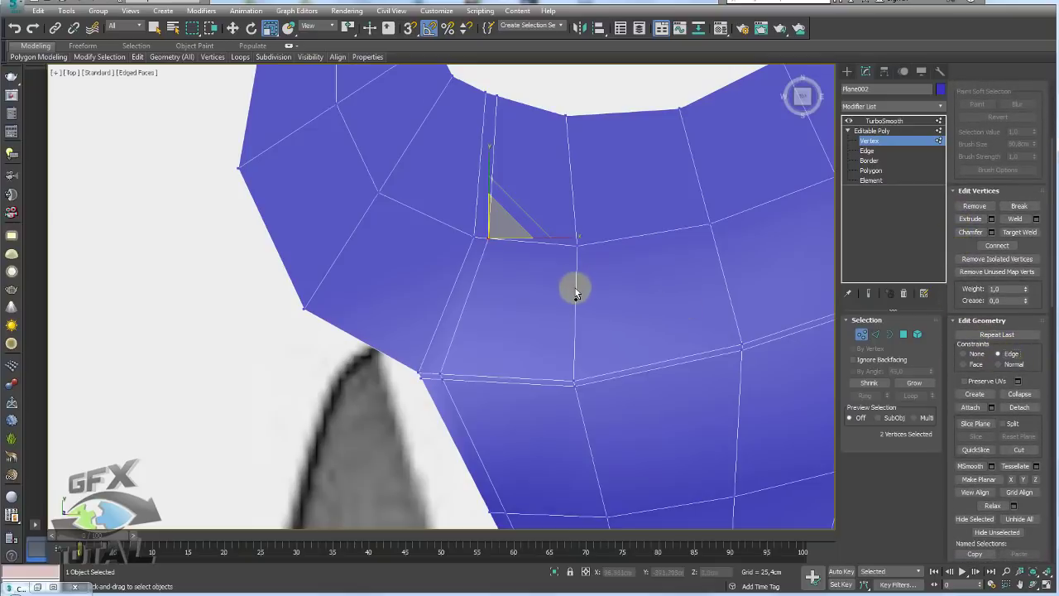
{"action": "key", "text": "F3"}
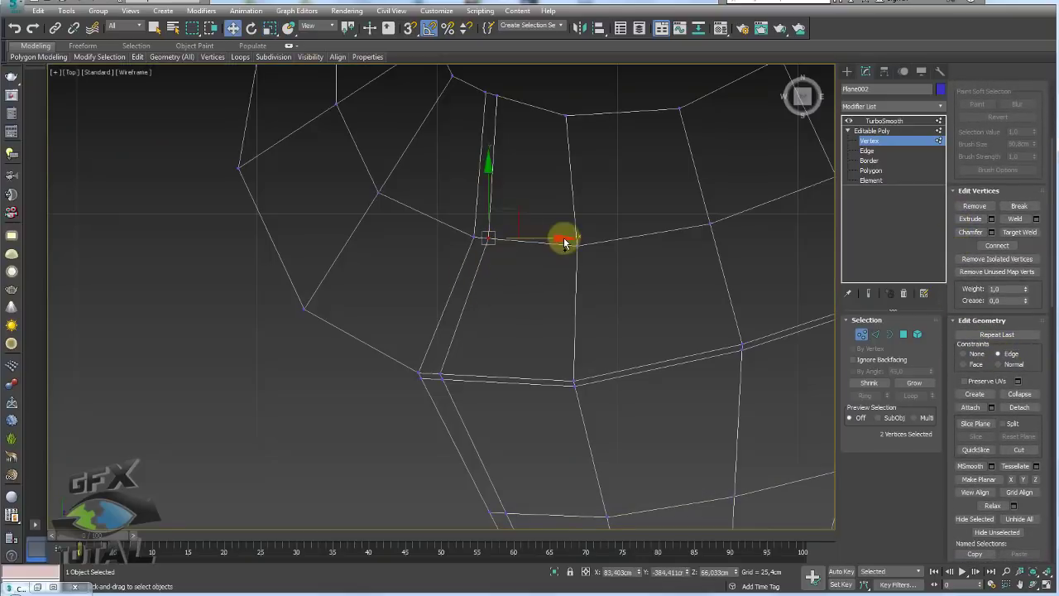
{"action": "left_click_drag", "start_coordinate": [563, 242], "coordinate": [601, 240]}
Shift the jaw's inner-curve vertex row right and reposition a right-side vertex
{"action": "left_click", "coordinate": [491, 89]}
{"action": "left_click_drag", "start_coordinate": [535, 99], "coordinate": [568, 104]}
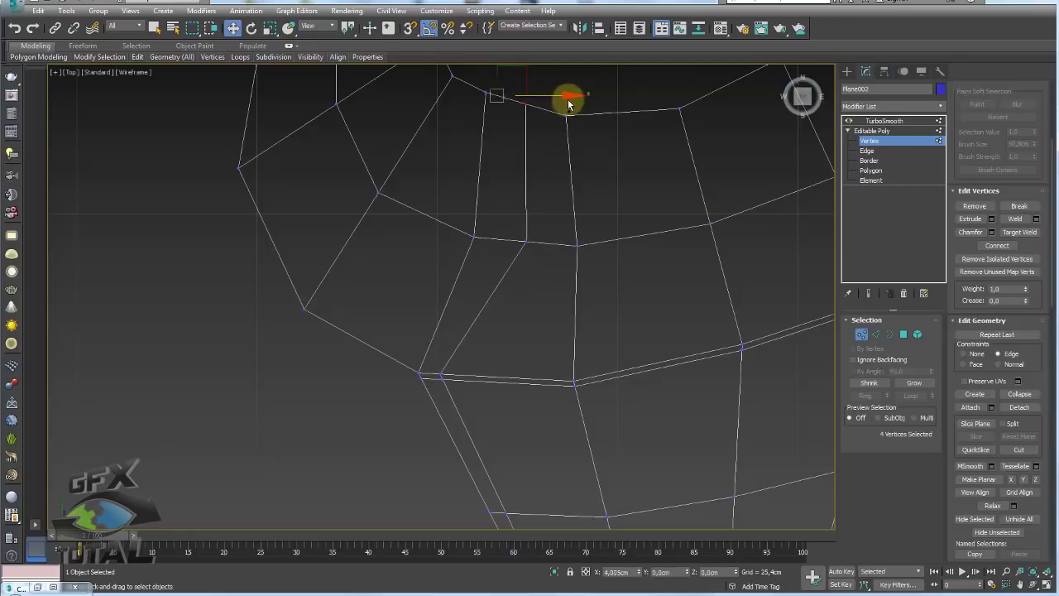
{"action": "scroll", "coordinate": [567, 103], "scroll_direction": "down", "scroll_amount": 2}
{"action": "middle_click_drag", "start_coordinate": [657, 142], "coordinate": [560, 194]}
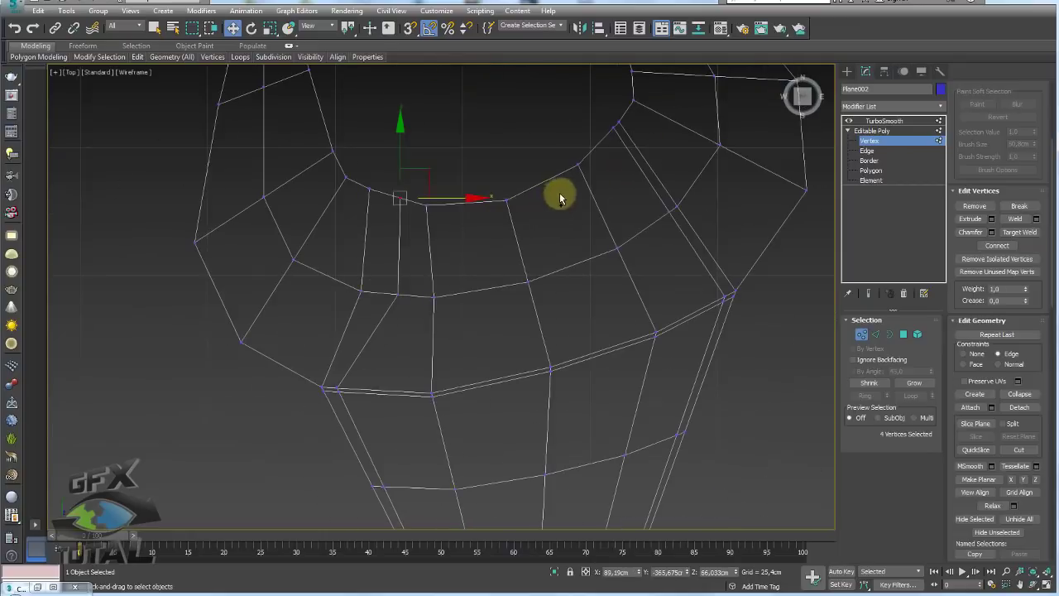
{"action": "left_click", "coordinate": [606, 131]}
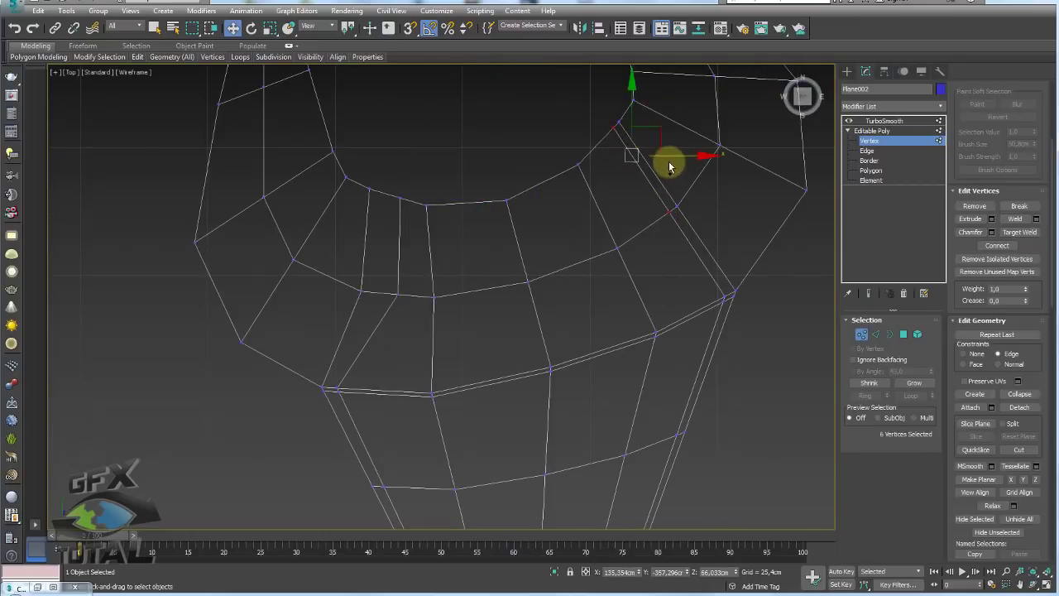
{"action": "mouse_move", "coordinate": [645, 141]}
{"action": "left_mouse_down"}
{"action": "mouse_move", "coordinate": [652, 170]}
{"action": "mouse_move", "coordinate": [651, 130]}
{"action": "left_mouse_up"}
Nudge the right-edge and left-side jaw vertices into place, then preview with TurboSmooth
{"action": "left_click", "coordinate": [680, 206]}
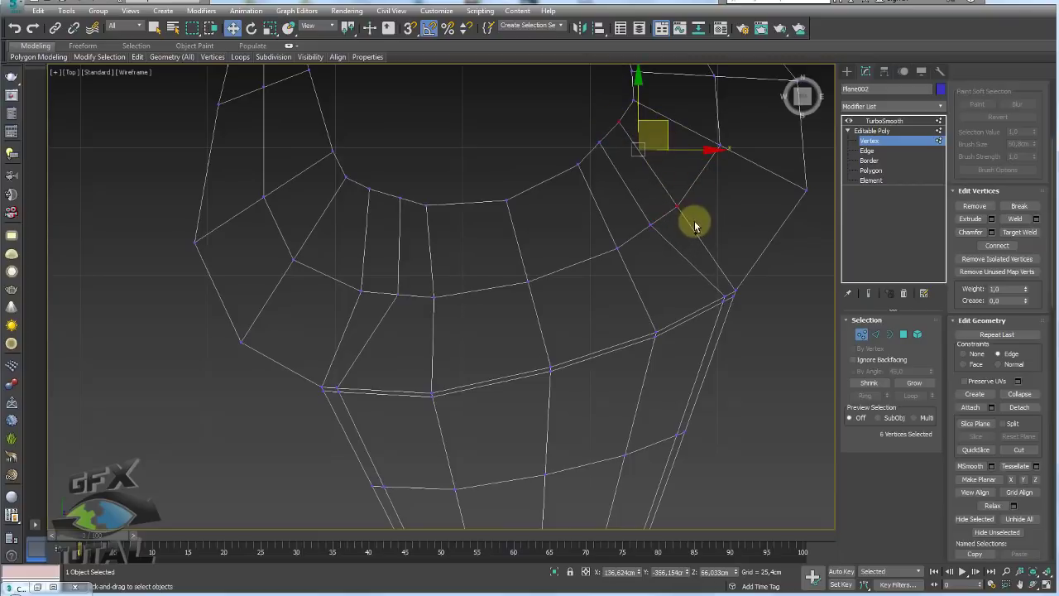
{"action": "key", "text": "ctrl+z"}
{"action": "mouse_move", "coordinate": [693, 182]}
{"action": "left_mouse_down"}
{"action": "mouse_move", "coordinate": [715, 177]}
{"action": "mouse_move", "coordinate": [737, 151]}
{"action": "left_mouse_up"}
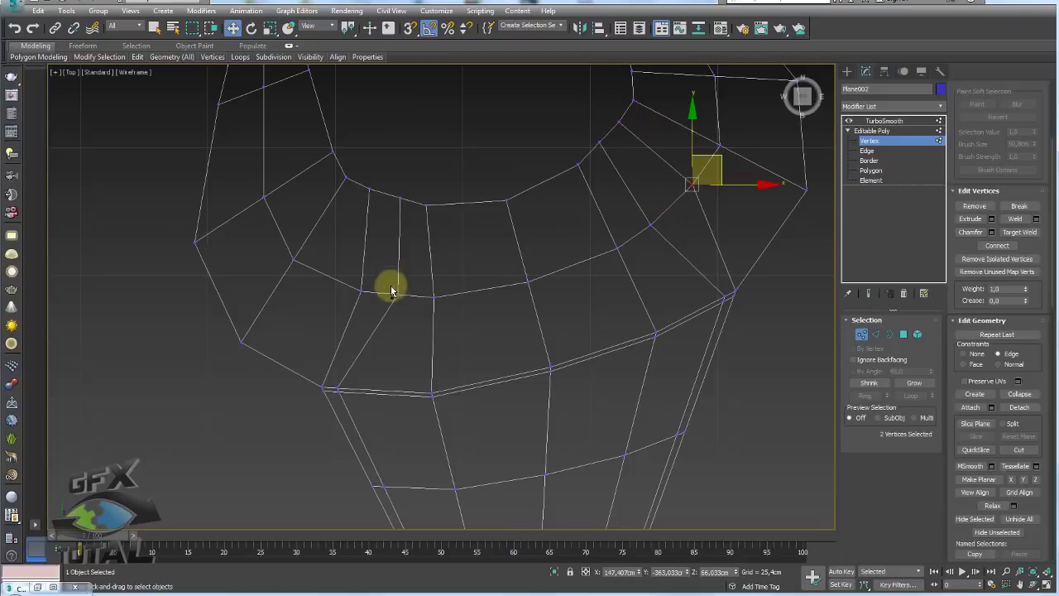
{"action": "left_click", "coordinate": [360, 290]}
{"action": "left_click_drag", "start_coordinate": [371, 264], "coordinate": [350, 255]}
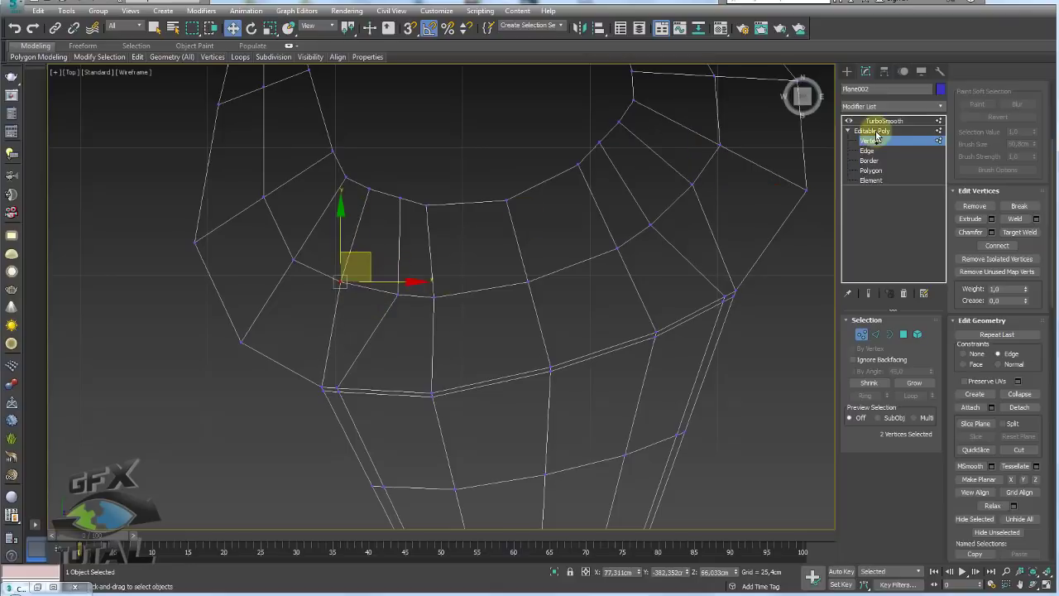
{"action": "left_click", "coordinate": [873, 131]}
{"action": "left_click", "coordinate": [883, 121]}
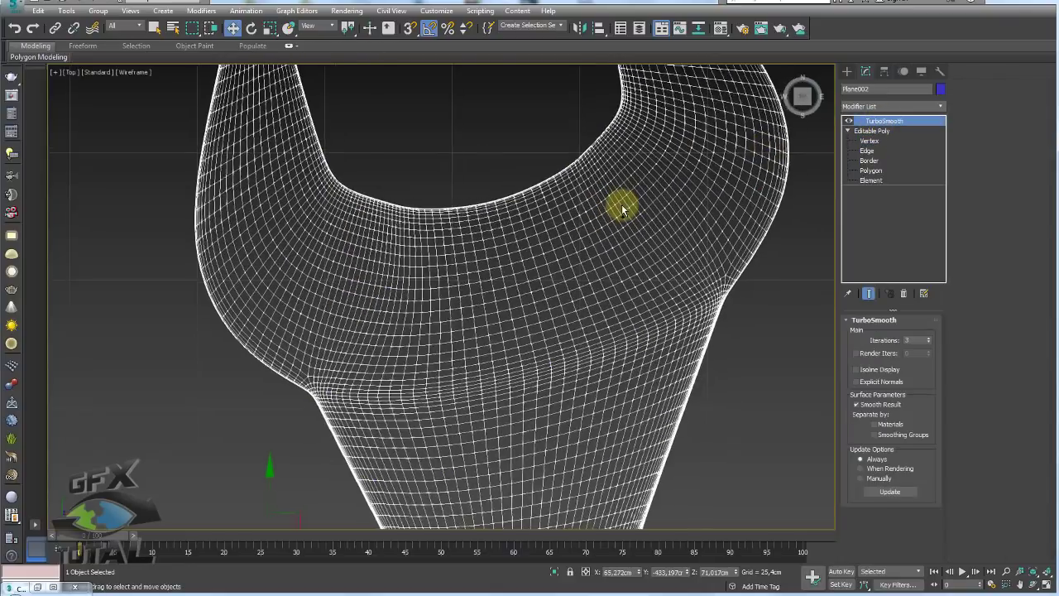
In Perspective, orbit the low-poly wrench to compare it against the reference photo
{"action": "scroll", "coordinate": [637, 207], "scroll_direction": "down", "scroll_amount": 3}
{"action": "scroll", "coordinate": [559, 245], "scroll_direction": "up", "scroll_amount": 2}
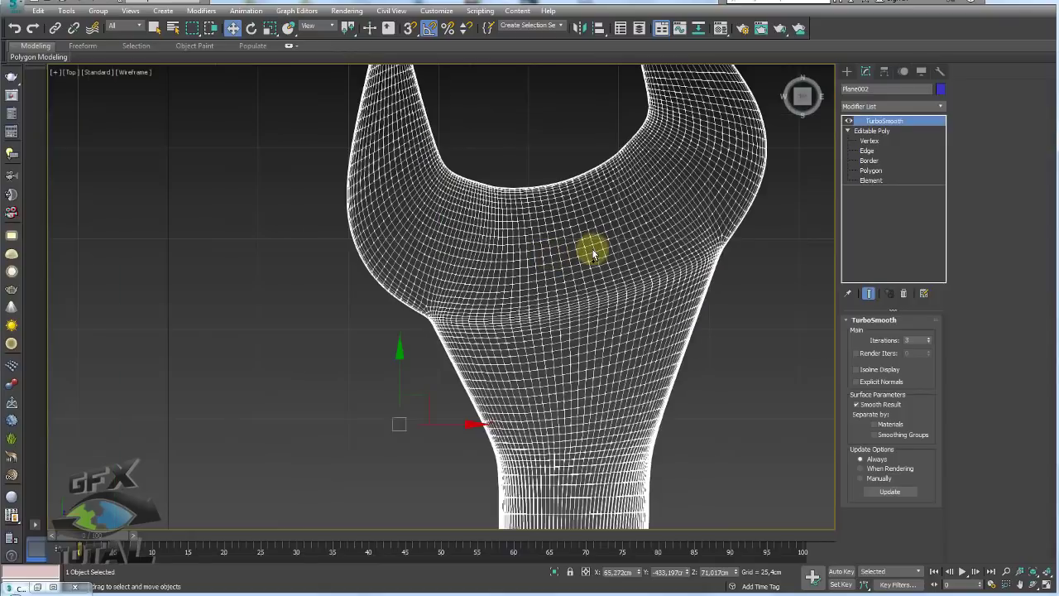
{"action": "key", "text": "p"}
{"action": "scroll", "coordinate": [638, 246], "scroll_direction": "down", "scroll_amount": 3}
{"action": "mouse_move", "coordinate": [568, 307]}
{"action": "middle_mouse_down", "text": "alt"}
{"action": "mouse_move", "coordinate": [629, 348]}
{"action": "mouse_move", "coordinate": [612, 321]}
{"action": "middle_mouse_up", "text": "alt"}
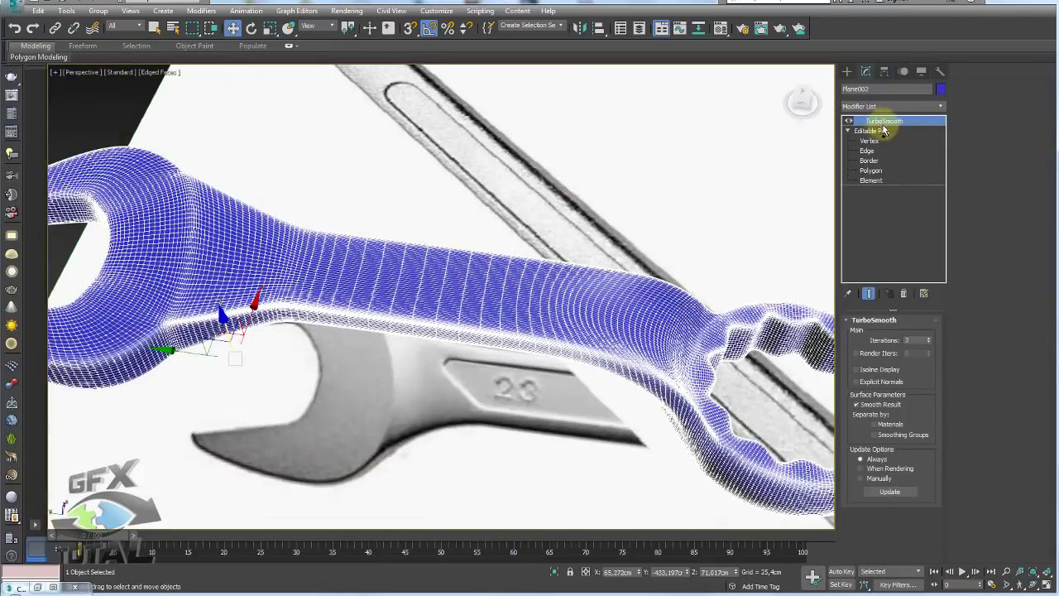
{"action": "left_click", "coordinate": [884, 130]}
{"action": "scroll", "coordinate": [533, 215], "scroll_direction": "down", "scroll_amount": 5}
{"action": "middle_click_drag", "start_coordinate": [538, 211], "coordinate": [517, 265], "text": "alt"}
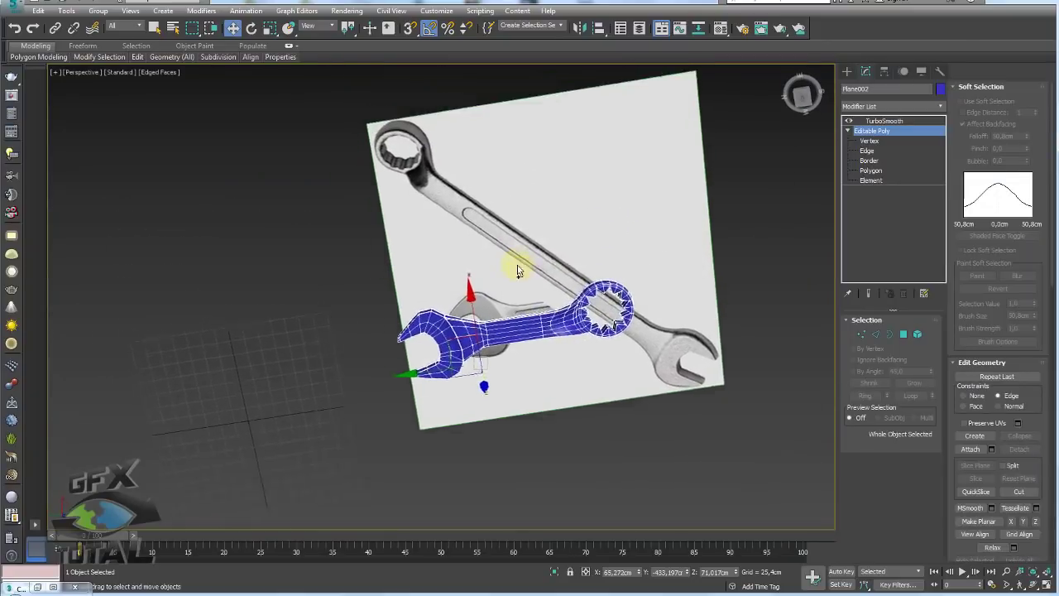
{"action": "scroll", "coordinate": [517, 271], "scroll_direction": "up", "scroll_amount": 5}
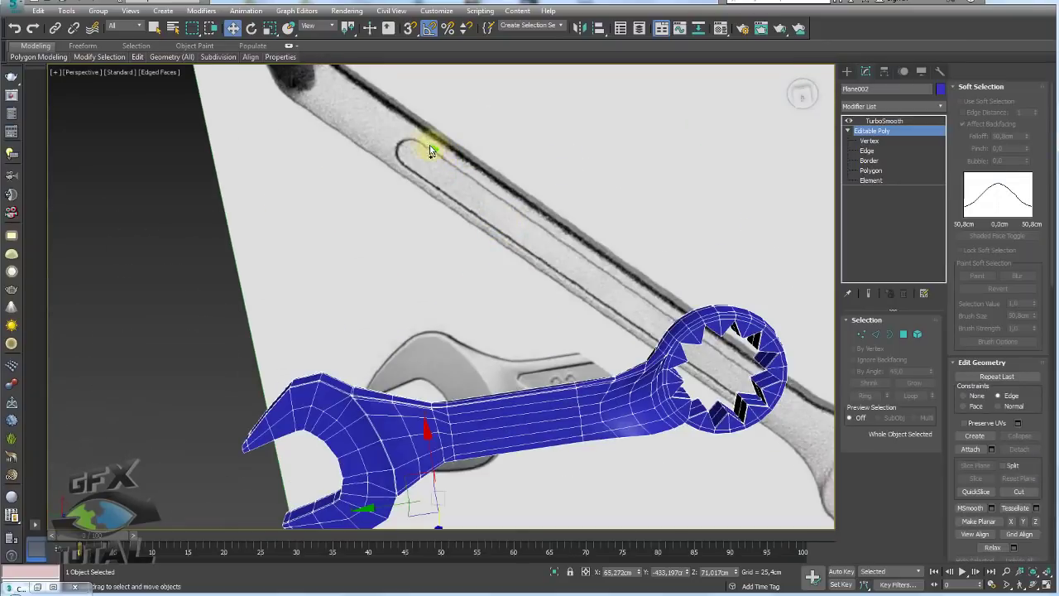
{"action": "mouse_move", "coordinate": [441, 189]}
{"action": "middle_mouse_down", "text": "alt"}
{"action": "mouse_move", "coordinate": [514, 263]}
{"action": "mouse_move", "coordinate": [529, 331]}
{"action": "mouse_move", "coordinate": [609, 310]}
{"action": "mouse_move", "coordinate": [586, 349]}
{"action": "middle_mouse_up", "text": "alt"}
Marquee-select the vertex ring across the middle of the handle
{"action": "left_click", "coordinate": [861, 335]}
{"action": "mouse_move", "coordinate": [567, 267]}
{"action": "left_mouse_down"}
{"action": "mouse_move", "coordinate": [575, 333]}
{"action": "mouse_move", "coordinate": [544, 322]}
{"action": "left_mouse_up"}
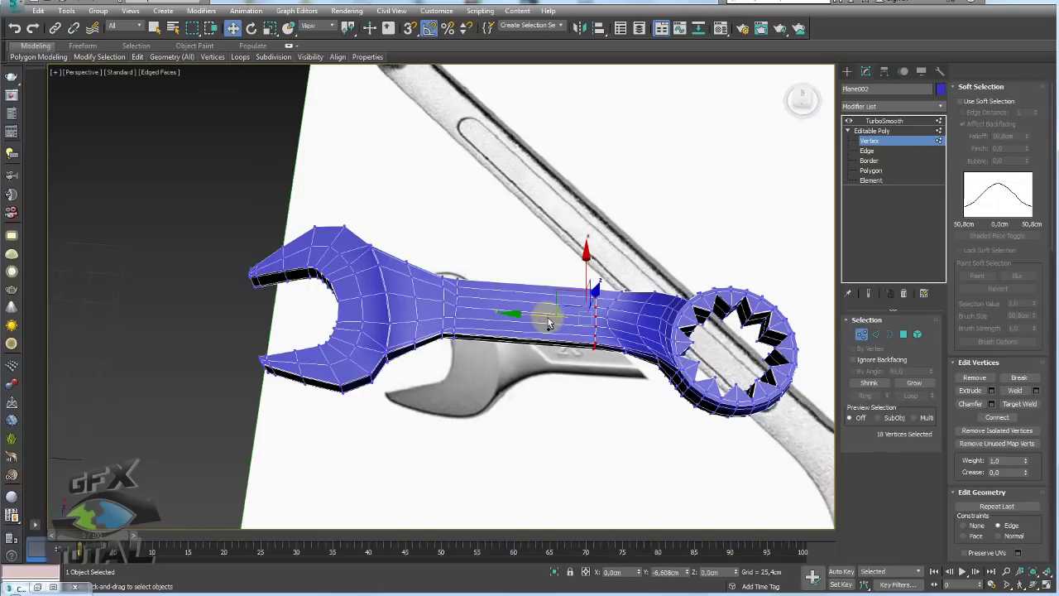
{"action": "mouse_move", "coordinate": [548, 323]}
{"action": "middle_mouse_down", "text": "alt"}
{"action": "mouse_move", "coordinate": [598, 359]}
{"action": "mouse_move", "coordinate": [598, 324]}
{"action": "middle_mouse_up", "text": "alt"}
{"action": "scroll", "coordinate": [579, 314], "scroll_direction": "up", "scroll_amount": 3}
{"action": "scroll", "coordinate": [560, 309], "scroll_direction": "up", "scroll_amount": 2}
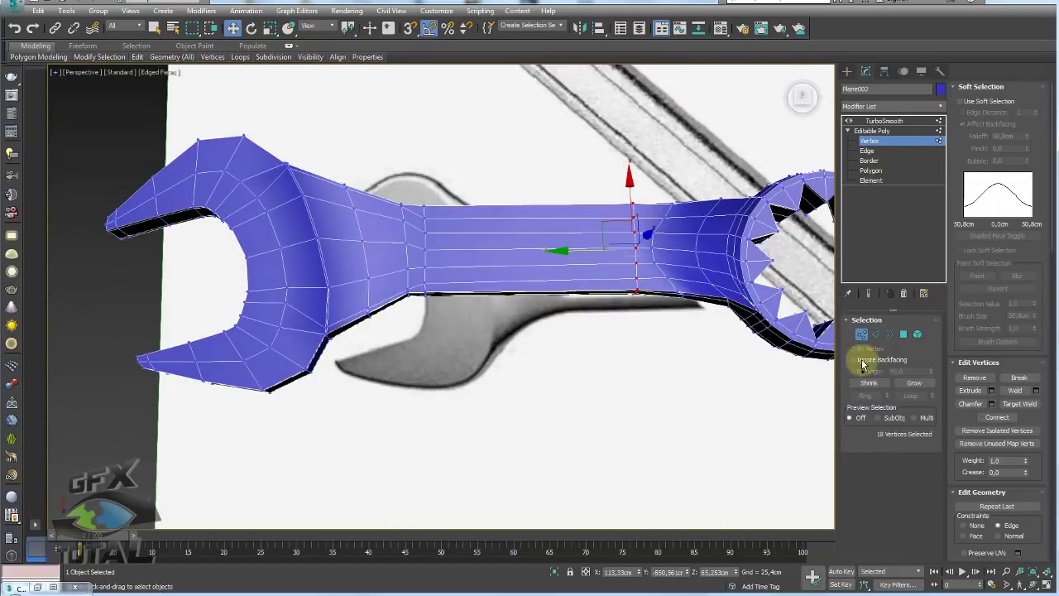
Select a block of four polygons on the handle's face
{"action": "left_click", "coordinate": [902, 335]}
{"action": "left_click", "coordinate": [605, 259]}
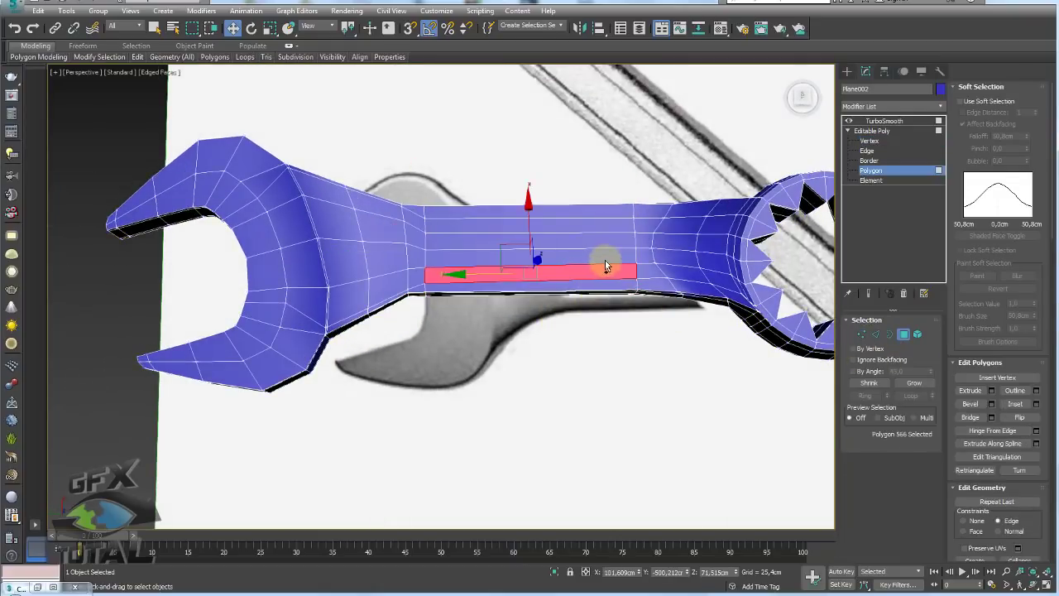
{"action": "left_click", "coordinate": [605, 246], "text": "ctrl"}
{"action": "left_click", "coordinate": [604, 230], "text": "ctrl"}
{"action": "mouse_move", "coordinate": [604, 230]}
{"action": "middle_mouse_down", "text": "alt"}
{"action": "mouse_move", "coordinate": [611, 253]}
{"action": "mouse_move", "coordinate": [684, 239]}
{"action": "middle_mouse_up", "text": "alt"}
{"action": "scroll", "coordinate": [612, 248], "scroll_direction": "up", "scroll_amount": 3}
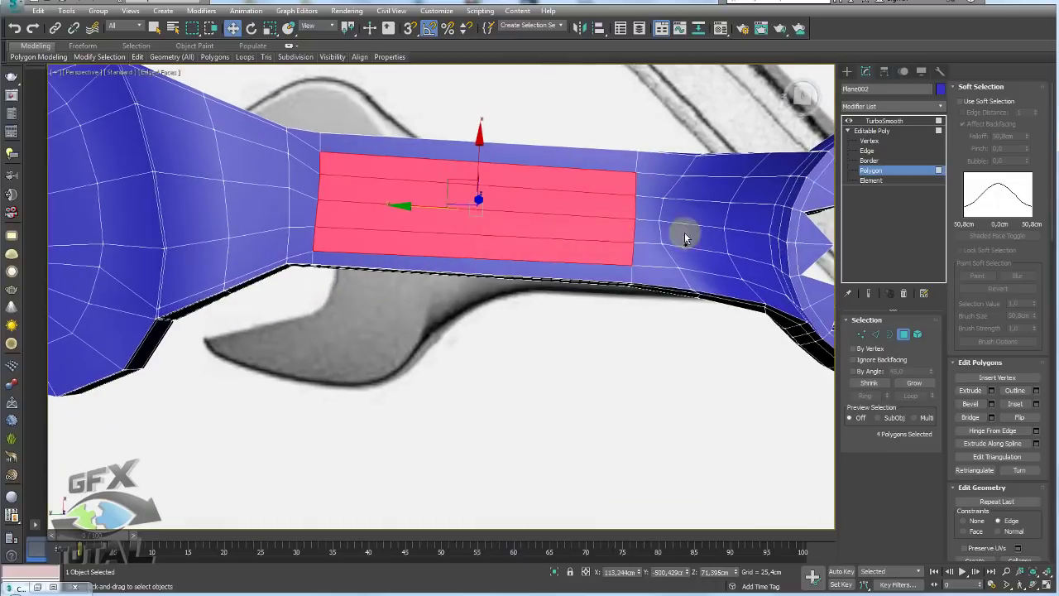
Inset the four polygons by 3,472cm and view them from the Top in wireframe
{"action": "left_click", "coordinate": [1036, 404]}
{"action": "left_click_drag", "start_coordinate": [650, 154], "coordinate": [654, 163]}
{"action": "left_click", "coordinate": [649, 172]}
{"action": "middle_click_drag", "start_coordinate": [633, 205], "coordinate": [633, 225], "text": "alt"}
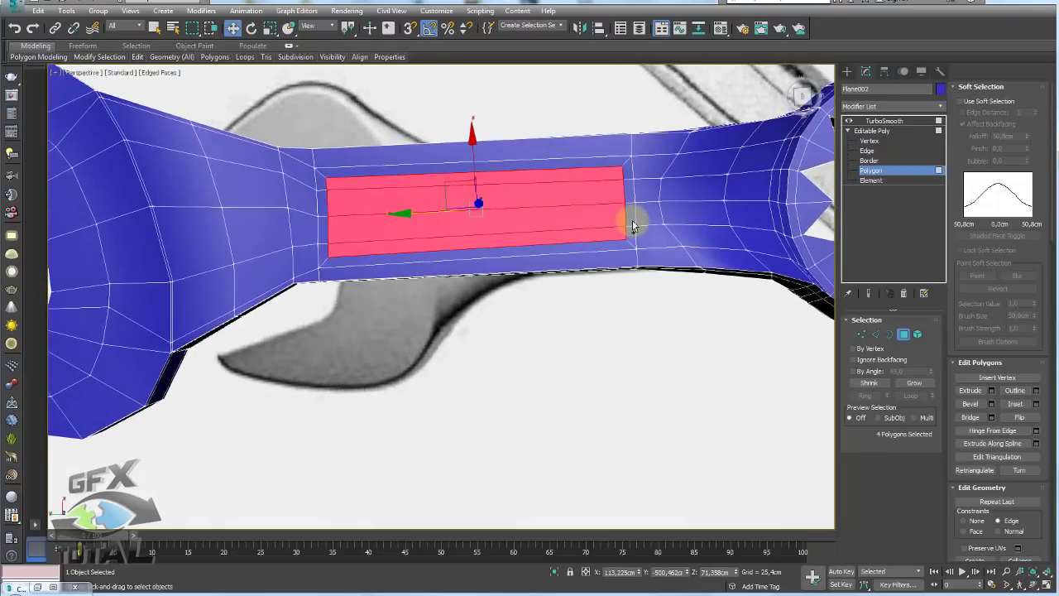
{"action": "key", "text": "t"}
{"action": "scroll", "coordinate": [532, 144], "scroll_direction": "up", "scroll_amount": 2}
{"action": "scroll", "coordinate": [588, 303], "scroll_direction": "up", "scroll_amount": 3}
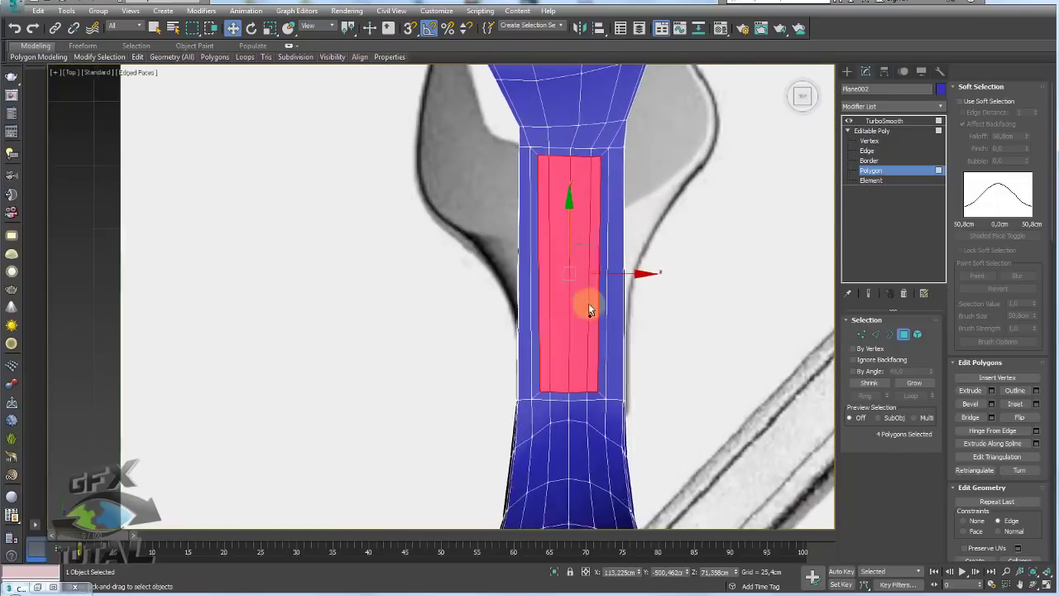
{"action": "scroll", "coordinate": [561, 187], "scroll_direction": "up", "scroll_amount": 2}
{"action": "middle_click_drag", "start_coordinate": [561, 187], "coordinate": [579, 272]}
{"action": "key", "text": "F3"}
{"action": "scroll", "coordinate": [571, 232], "scroll_direction": "up", "scroll_amount": 2}
Move one recess end's corner vertices down the handle and bend its middle loop into a point
{"action": "key", "text": "1"}
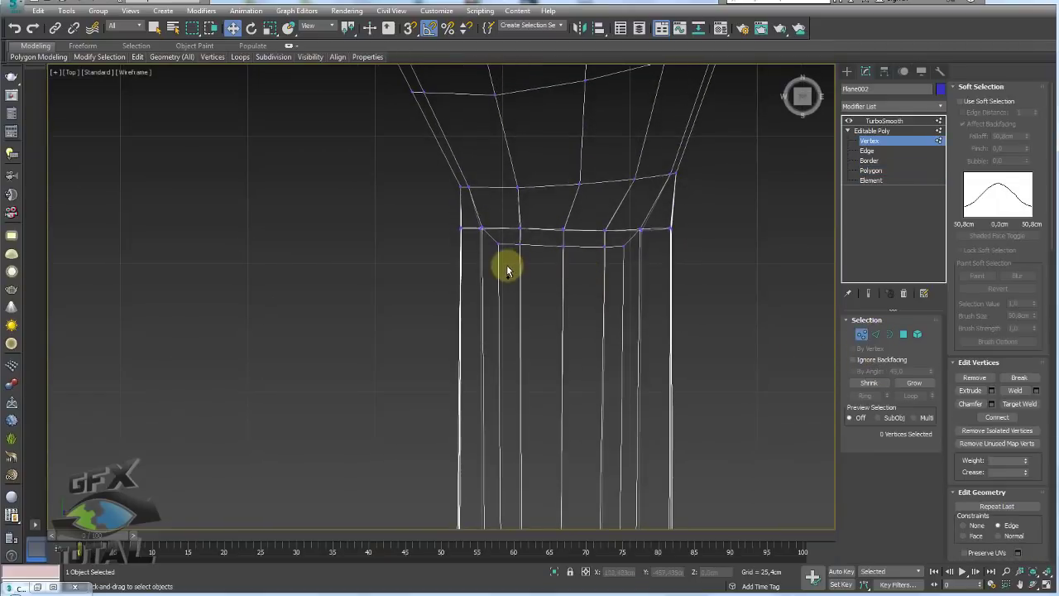
{"action": "left_click_drag", "start_coordinate": [486, 239], "coordinate": [468, 220]}
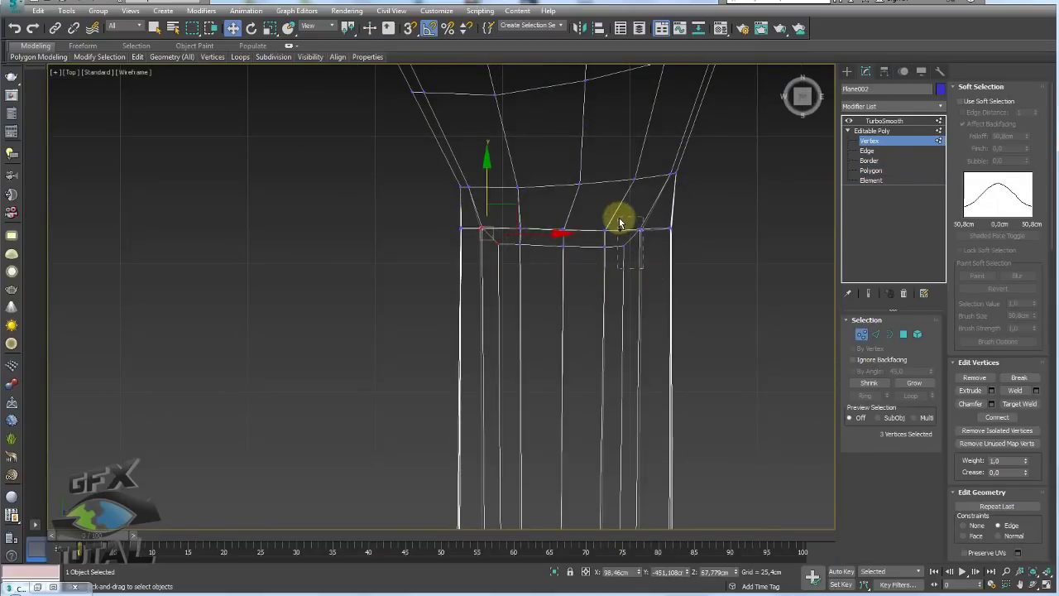
{"action": "left_click_drag", "start_coordinate": [619, 220], "coordinate": [654, 249], "text": "ctrl"}
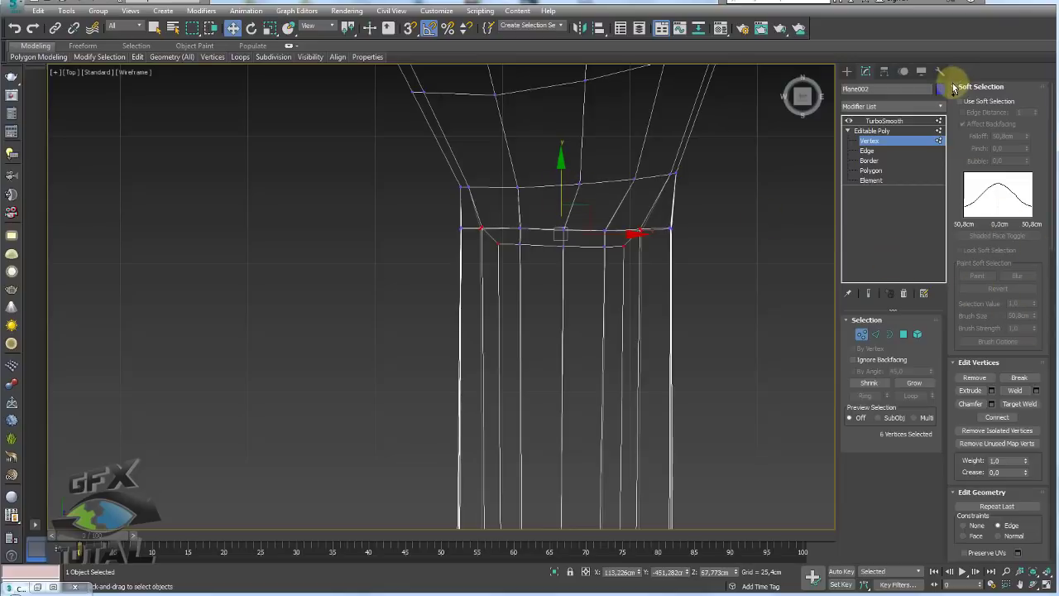
{"action": "left_click", "coordinate": [960, 87]}
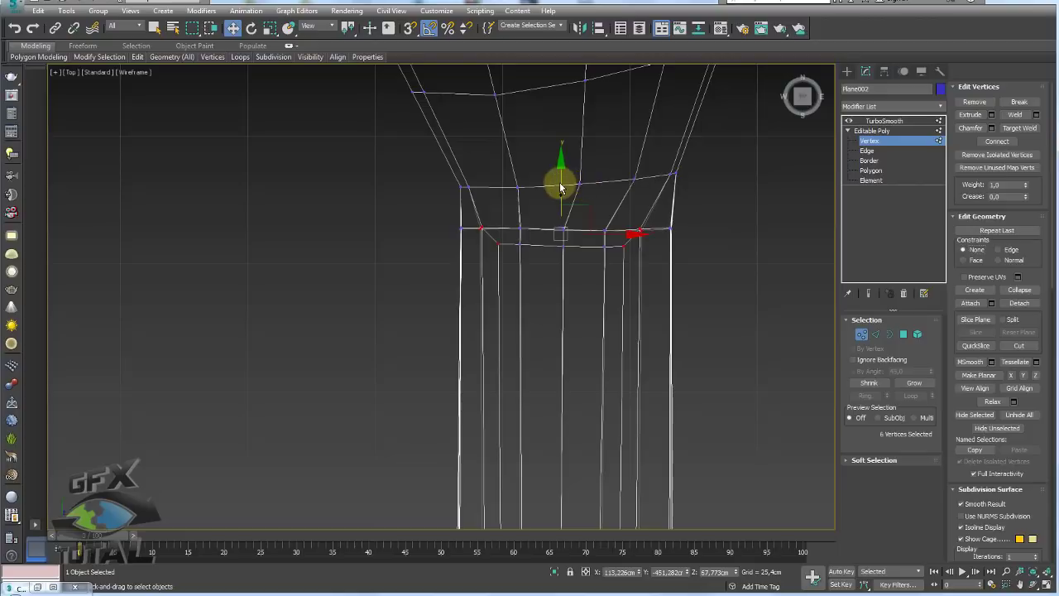
{"action": "left_click_drag", "start_coordinate": [560, 177], "coordinate": [540, 269]}
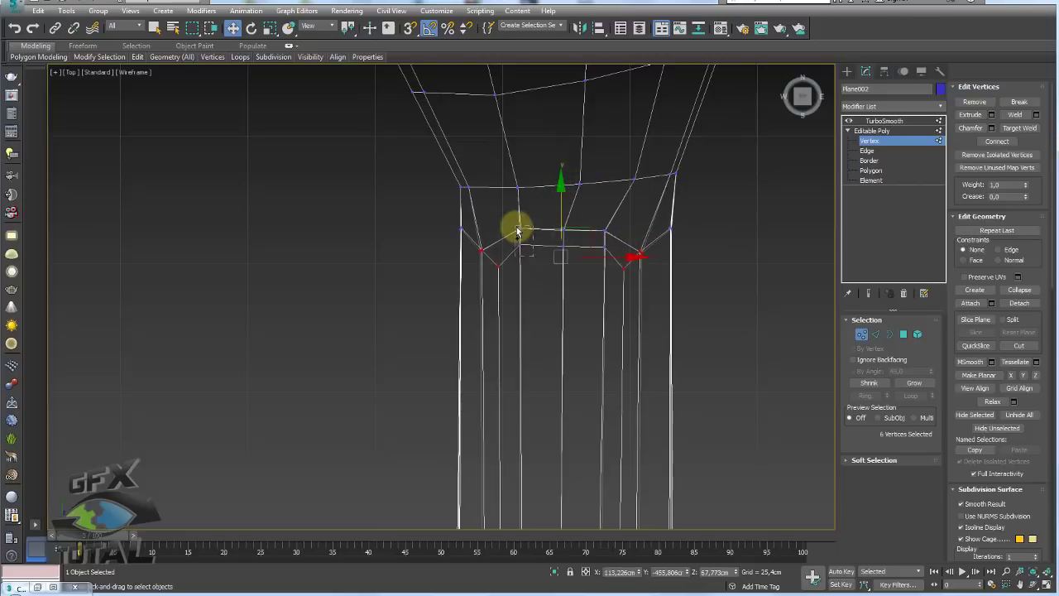
{"action": "left_click_drag", "start_coordinate": [557, 208], "coordinate": [561, 209]}
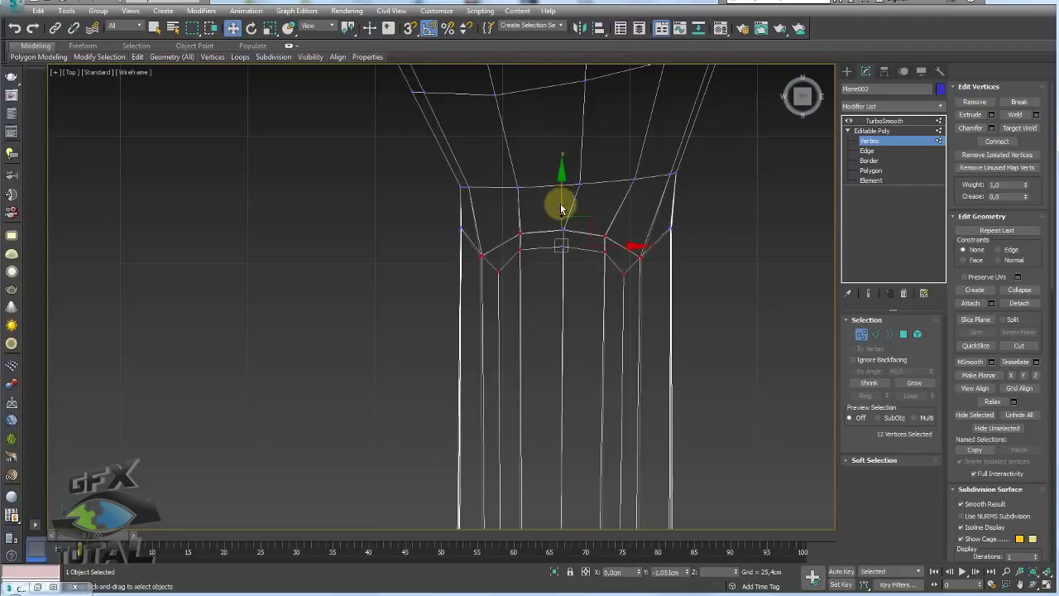
Taper the recess's other end by raising its corner and middle-row vertices, then check in Perspective
{"action": "middle_click_drag", "start_coordinate": [560, 209], "coordinate": [588, 331]}
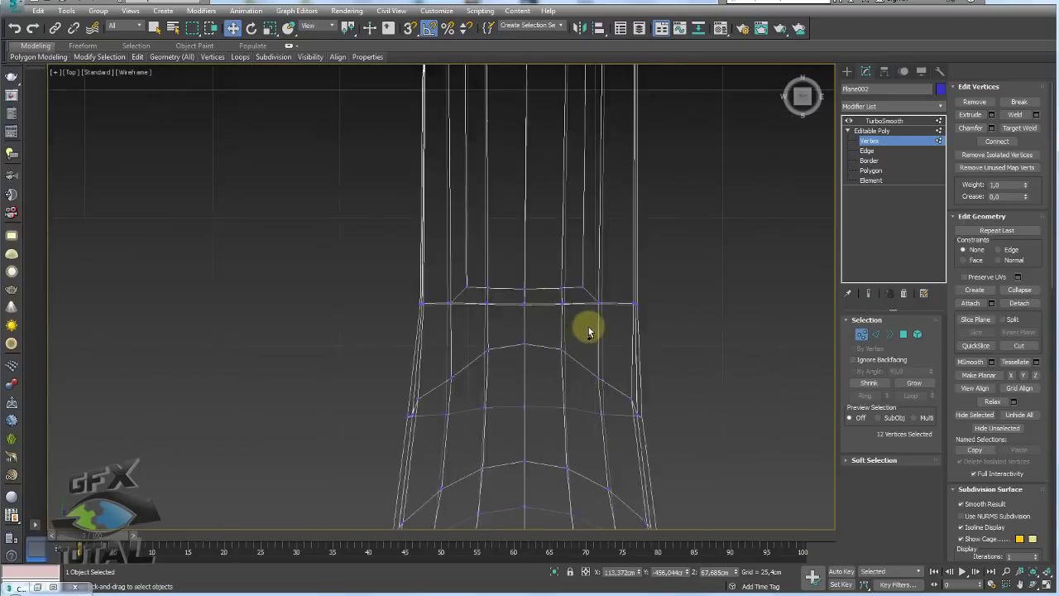
{"action": "scroll", "coordinate": [588, 331], "scroll_direction": "up", "scroll_amount": 2}
{"action": "left_click_drag", "start_coordinate": [610, 307], "coordinate": [556, 239]}
{"action": "left_click_drag", "start_coordinate": [430, 310], "coordinate": [387, 236], "text": "ctrl"}
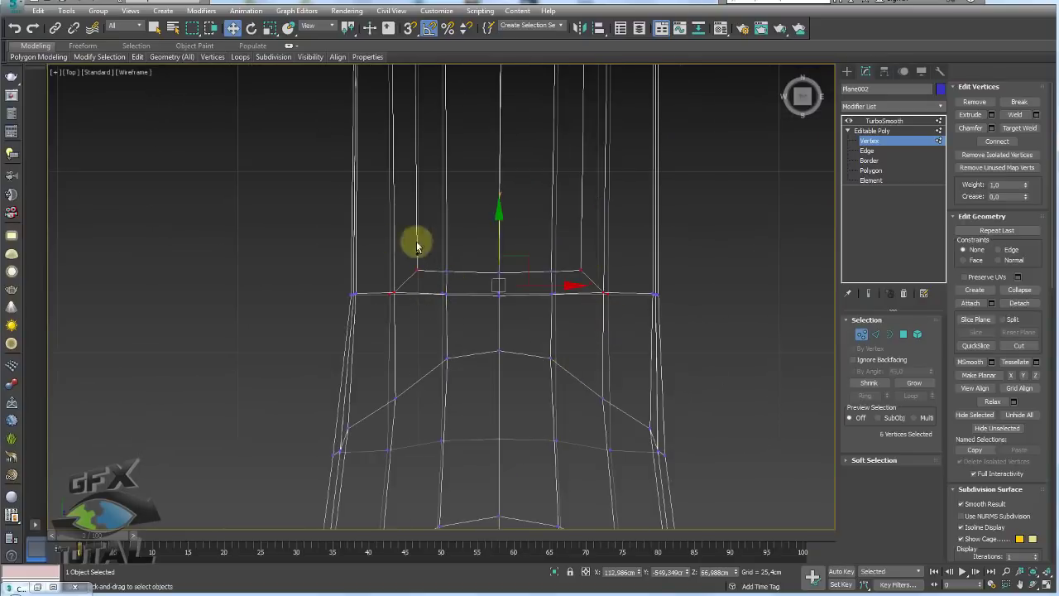
{"action": "left_click_drag", "start_coordinate": [501, 246], "coordinate": [503, 218]}
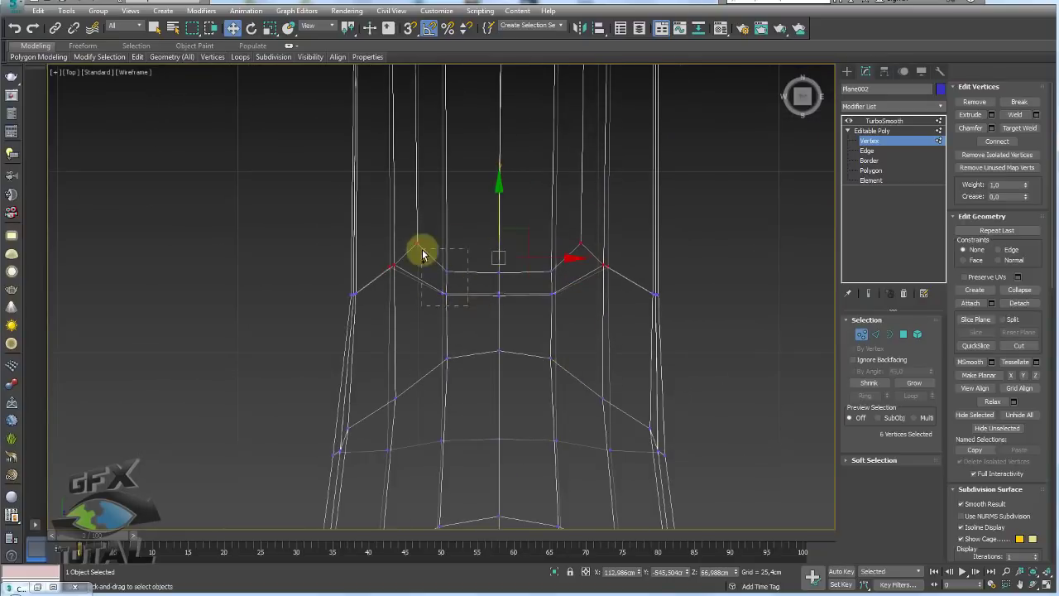
{"action": "left_click_drag", "start_coordinate": [422, 249], "coordinate": [570, 312], "text": "ctrl"}
{"action": "left_click_drag", "start_coordinate": [499, 232], "coordinate": [499, 219]}
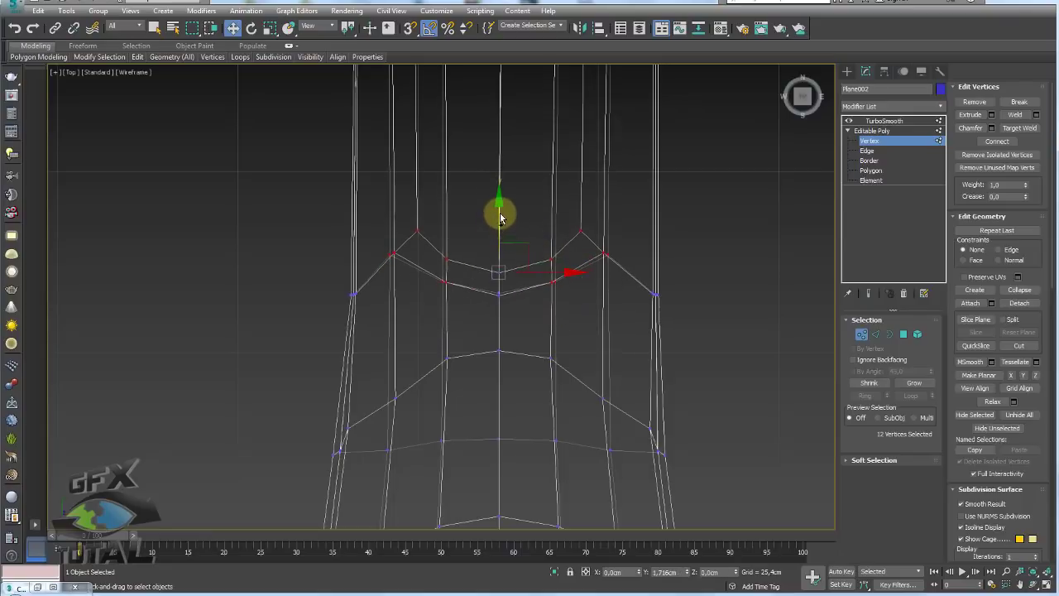
{"action": "left_click_drag", "start_coordinate": [503, 303], "coordinate": [485, 264]}
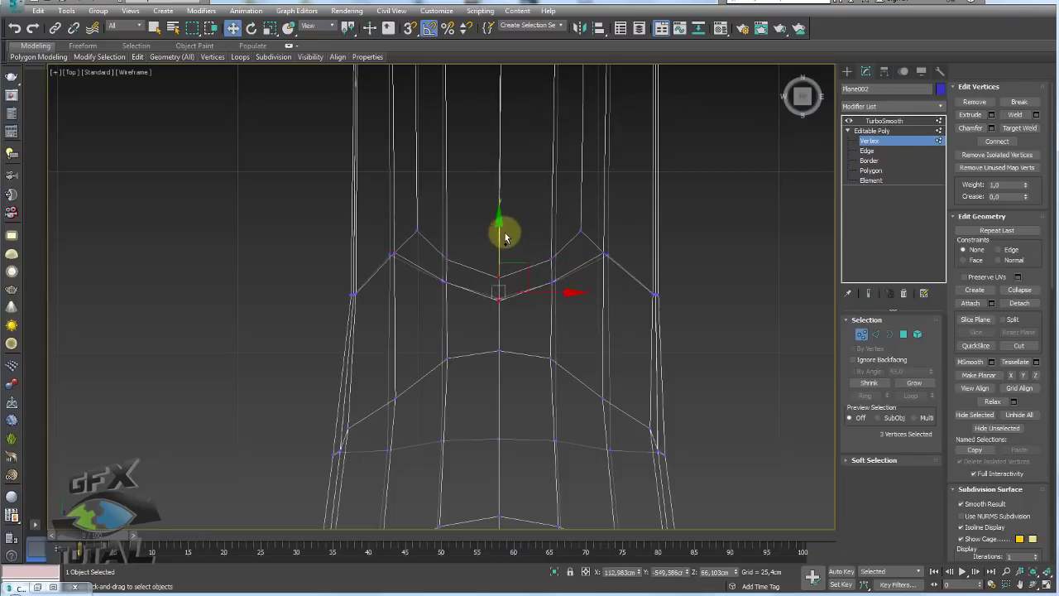
{"action": "key", "text": "p"}
{"action": "key", "text": "z"}
{"action": "middle_click_drag", "start_coordinate": [669, 282], "coordinate": [638, 300], "text": "alt"}
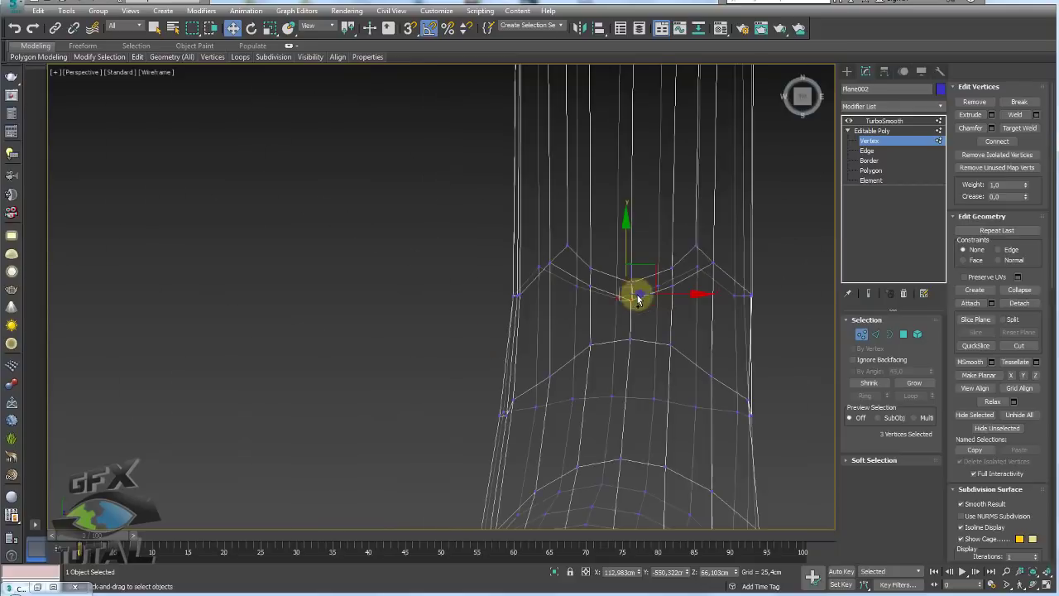
{"action": "key", "text": "F3"}
Bevel the handle polygons inward with a negative height and widened outline
{"action": "left_click", "coordinate": [903, 334]}
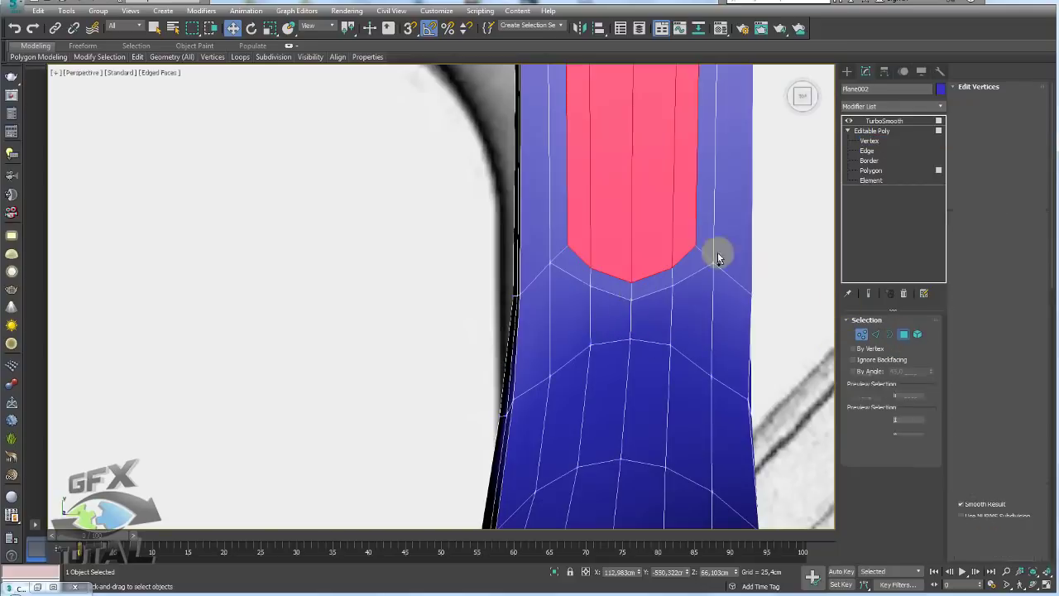
{"action": "mouse_move", "coordinate": [716, 251]}
{"action": "middle_mouse_down", "text": "alt"}
{"action": "mouse_move", "coordinate": [671, 204]}
{"action": "mouse_move", "coordinate": [534, 389]}
{"action": "mouse_move", "coordinate": [494, 381]}
{"action": "middle_mouse_up", "text": "alt"}
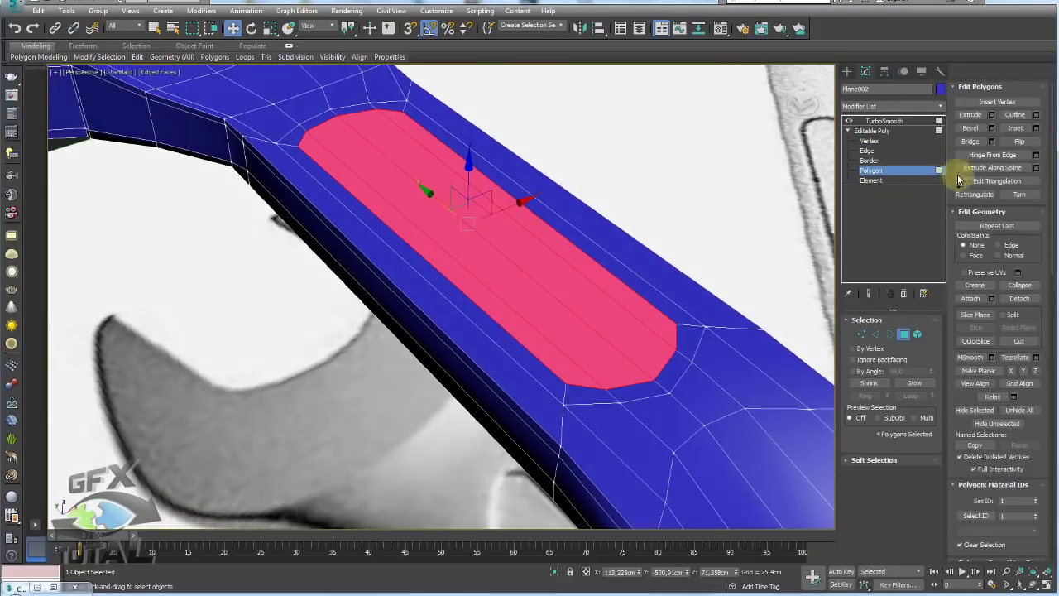
{"action": "left_click", "coordinate": [991, 127]}
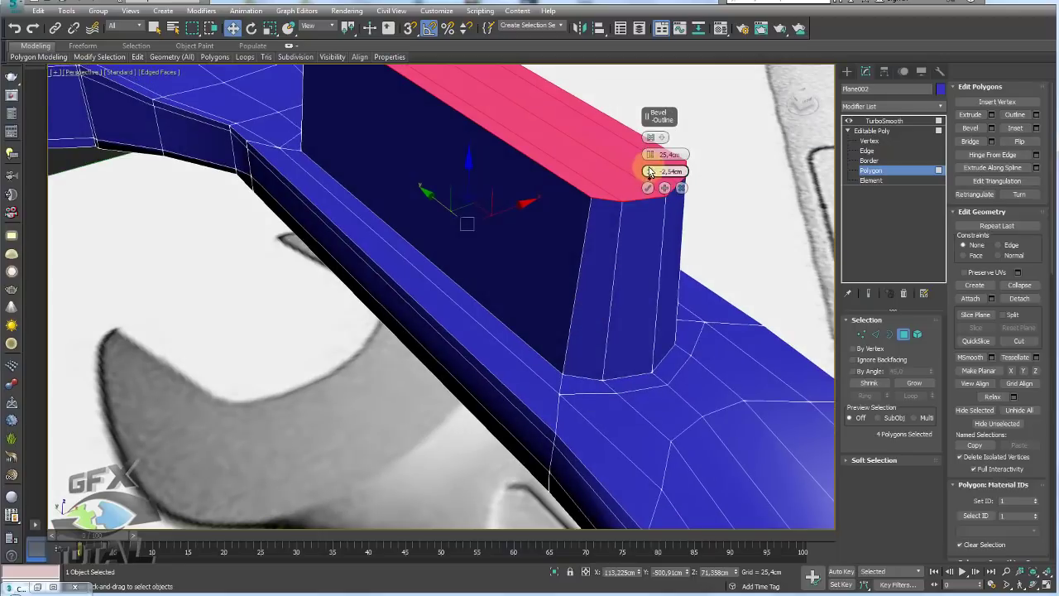
{"action": "left_click_drag", "start_coordinate": [650, 171], "coordinate": [654, 210]}
{"action": "mouse_move", "coordinate": [650, 171]}
{"action": "left_mouse_down"}
{"action": "mouse_move", "coordinate": [660, 172]}
{"action": "mouse_move", "coordinate": [649, 165]}
{"action": "left_mouse_up"}
{"action": "left_click", "coordinate": [648, 189]}
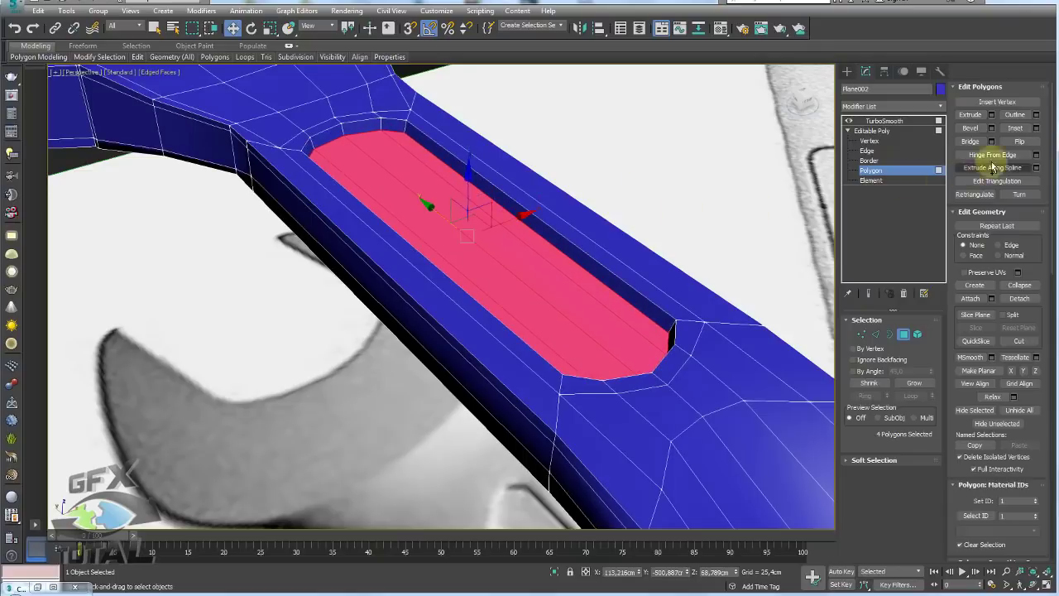
Apply an Inset with Amount 0 to the recess polygons, leaving them unchanged
{"action": "left_click", "coordinate": [1036, 129]}
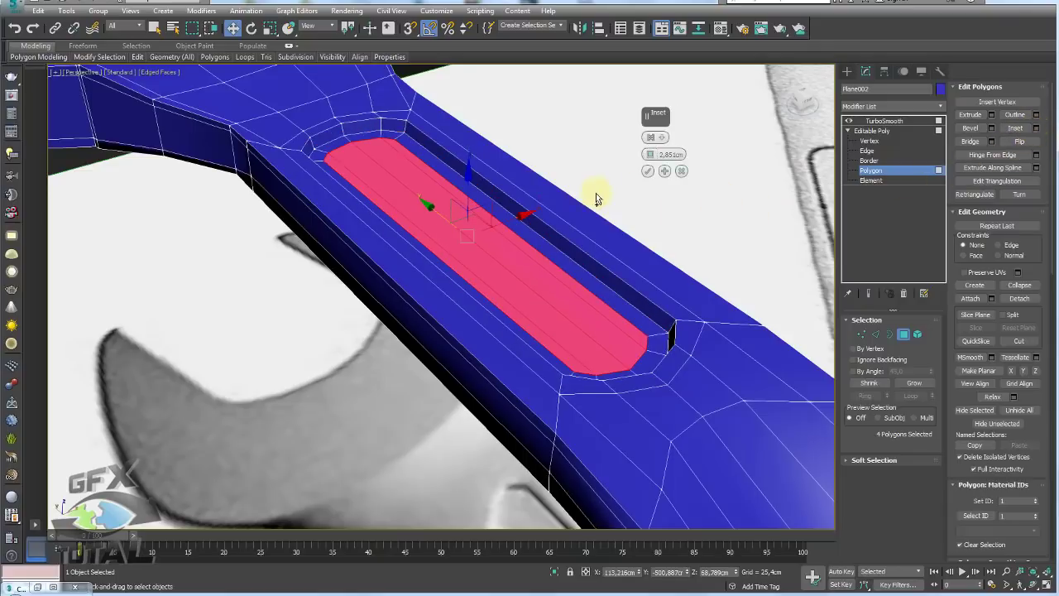
{"action": "right_click", "coordinate": [649, 163]}
{"action": "left_click", "coordinate": [648, 171]}
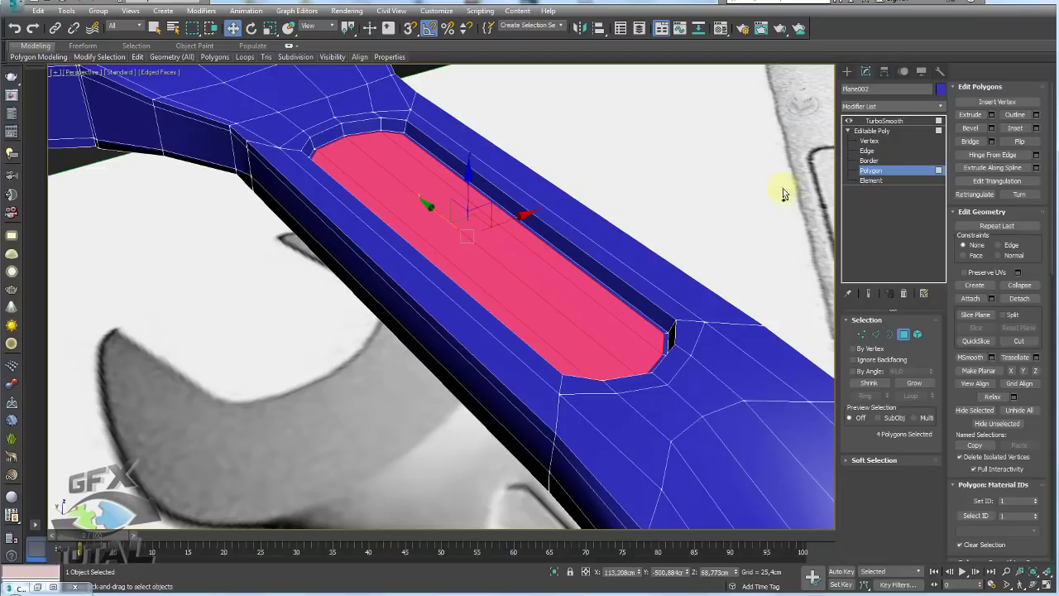
{"action": "left_click", "coordinate": [875, 334]}
{"action": "scroll", "coordinate": [662, 327], "scroll_direction": "up", "scroll_amount": 3}
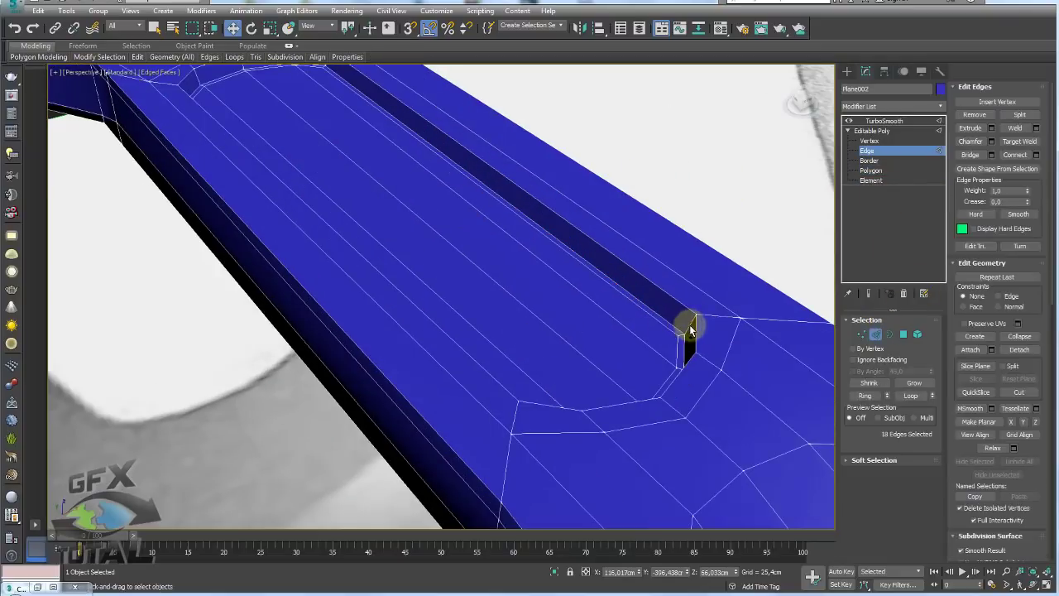
Connect the recess wall's edge ring with 2 segments at Pinch 42
{"action": "left_click", "coordinate": [691, 329]}
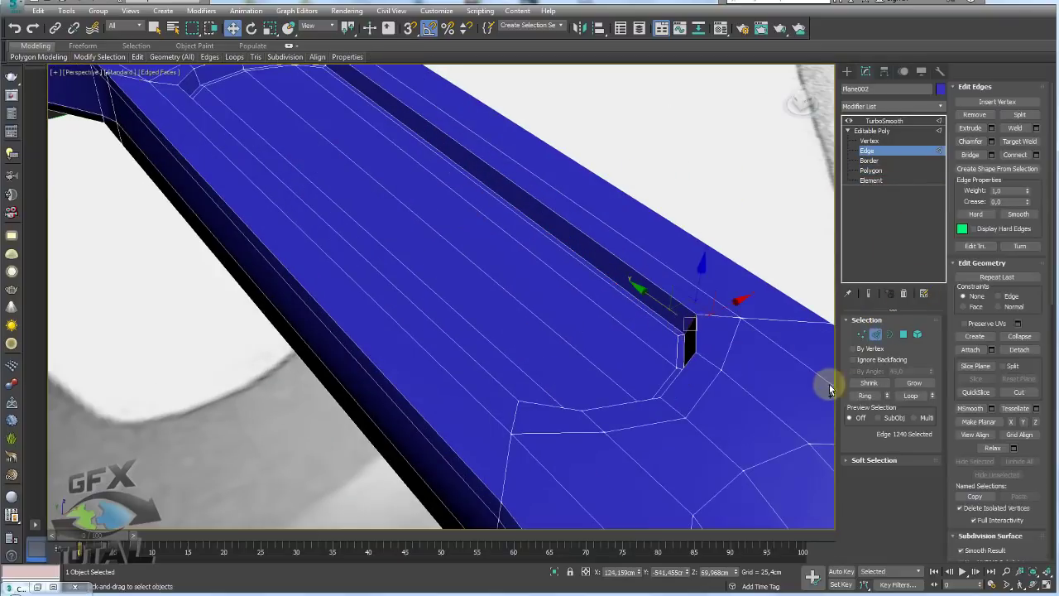
{"action": "left_click", "coordinate": [1036, 155]}
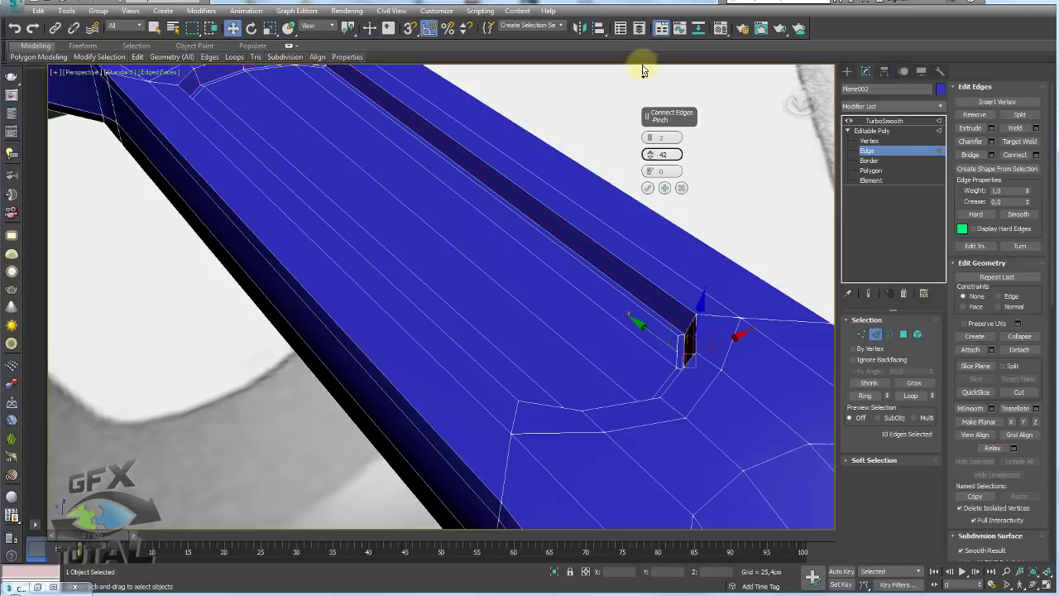
{"action": "left_click", "coordinate": [648, 189]}
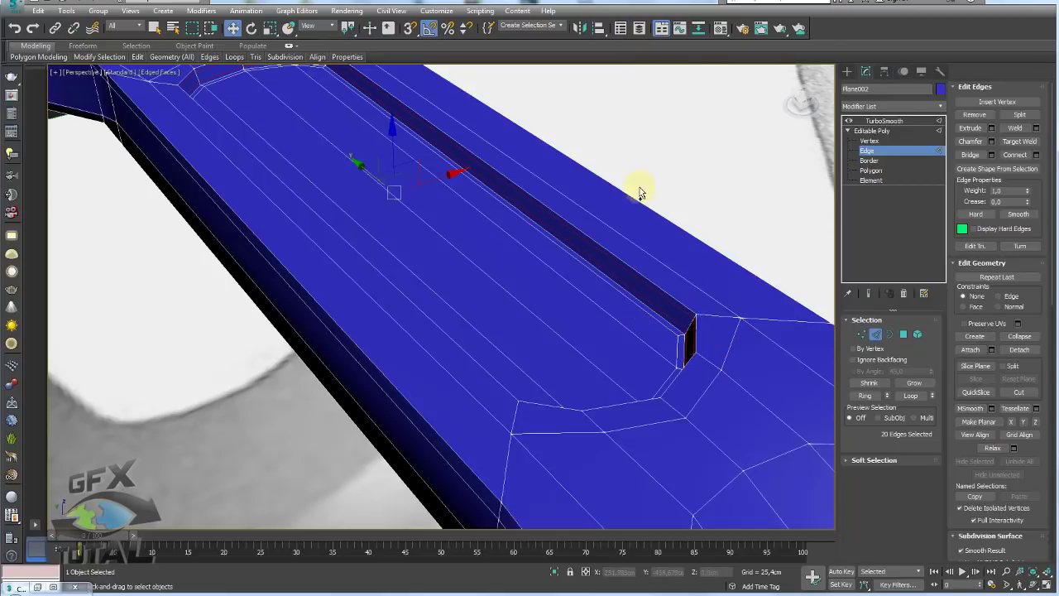
{"action": "key", "text": "shift+z"}
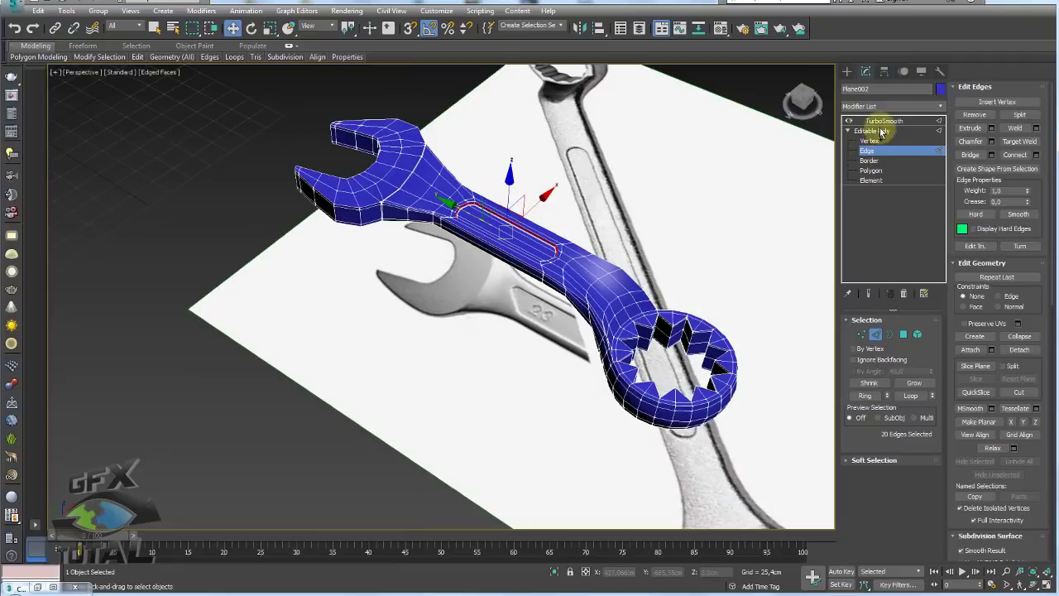
Exit edge editing and display the smoothed wrench without wireframe edges
{"action": "left_click", "coordinate": [882, 131]}
{"action": "left_click", "coordinate": [884, 121]}
{"action": "key", "text": "shift+z"}
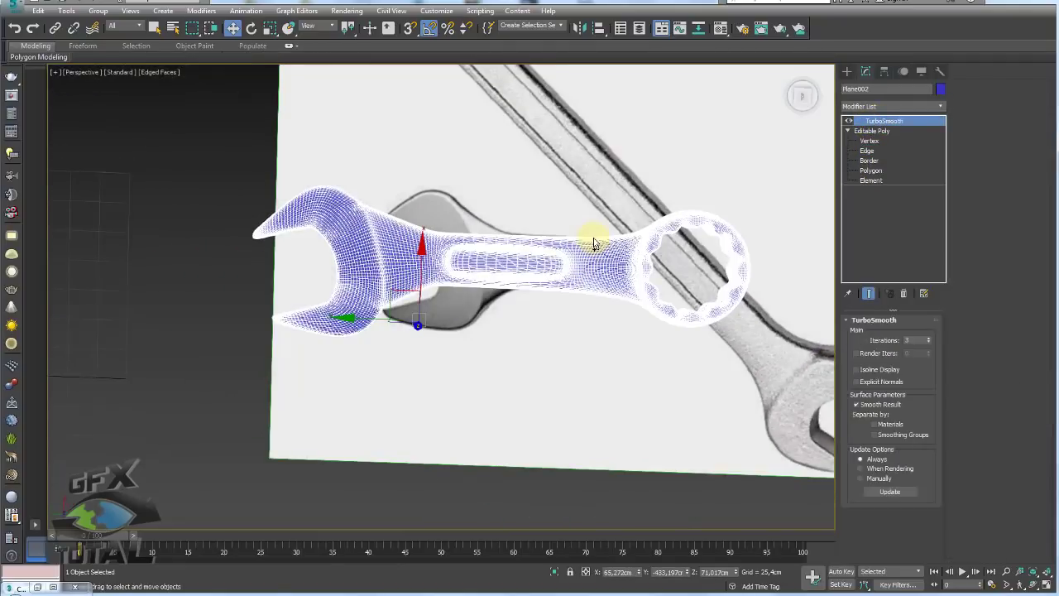
{"action": "key", "text": "F4"}
{"action": "middle_click_drag", "start_coordinate": [634, 265], "coordinate": [605, 284], "text": "alt"}
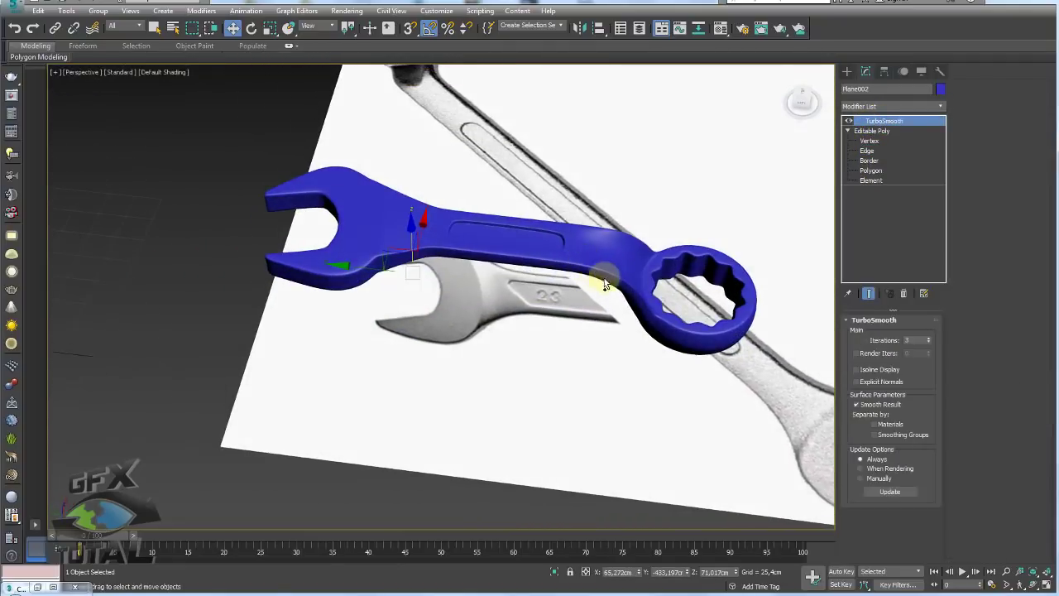
{"action": "key", "text": "shift+z"}
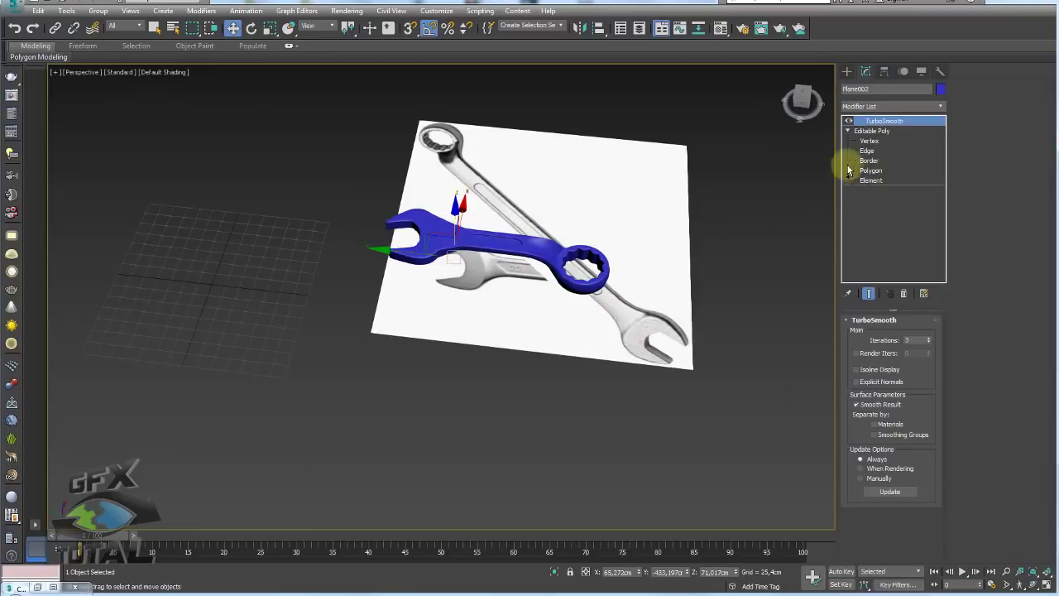
Select the ring-end vertices and drag them outward along X to lengthen the handle
{"action": "left_click", "coordinate": [869, 140]}
{"action": "middle_click_drag", "start_coordinate": [634, 197], "coordinate": [670, 219], "text": "alt"}
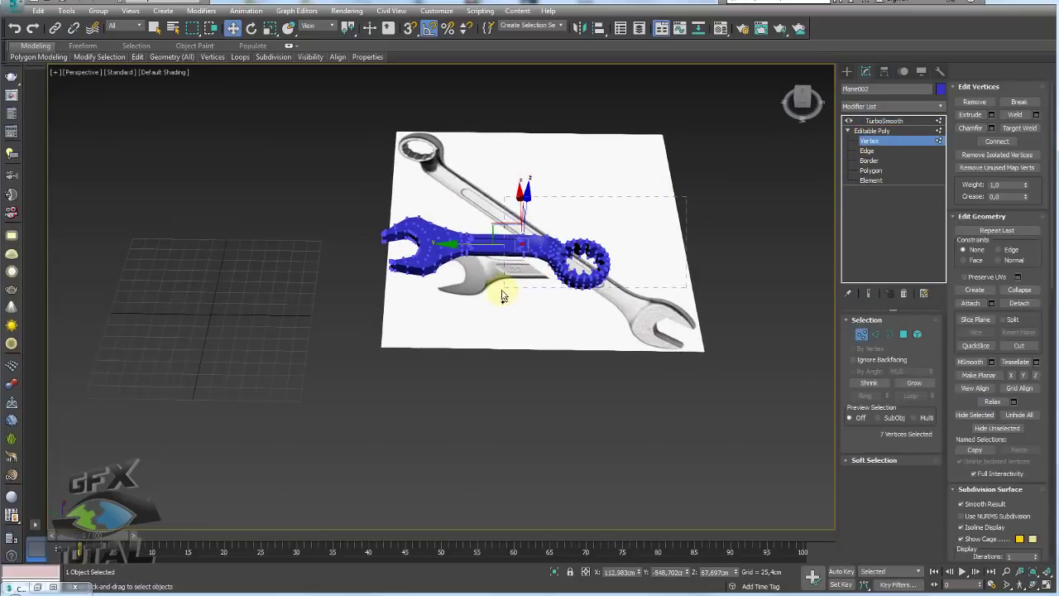
{"action": "mouse_move", "coordinate": [616, 230]}
{"action": "left_mouse_down"}
{"action": "mouse_move", "coordinate": [511, 291]}
{"action": "mouse_move", "coordinate": [728, 262]}
{"action": "left_mouse_up"}
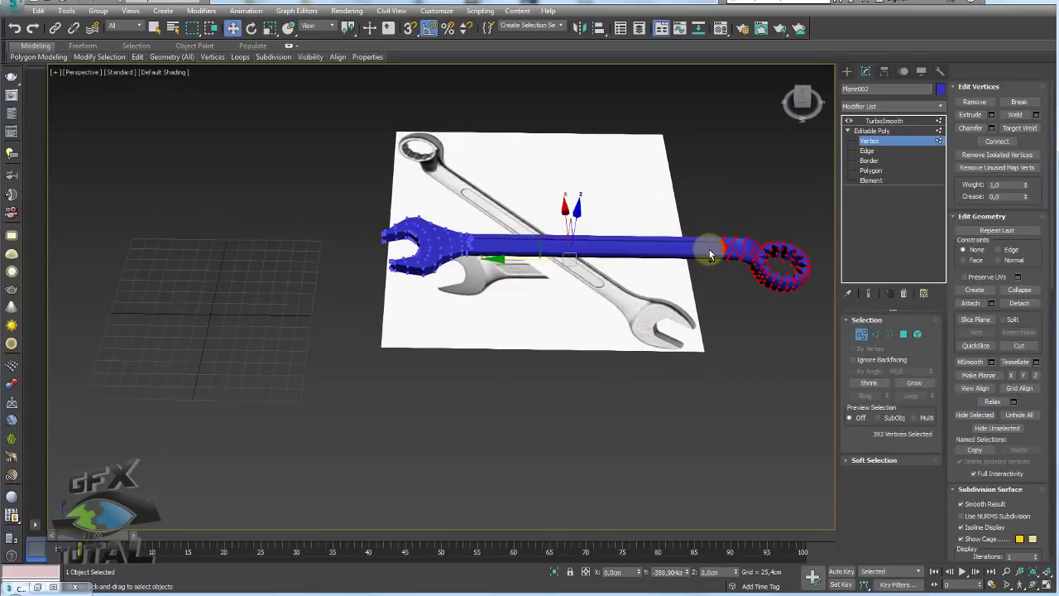
{"action": "middle_click_drag", "start_coordinate": [724, 261], "coordinate": [525, 265]}
{"action": "left_click_drag", "start_coordinate": [535, 263], "coordinate": [537, 283]}
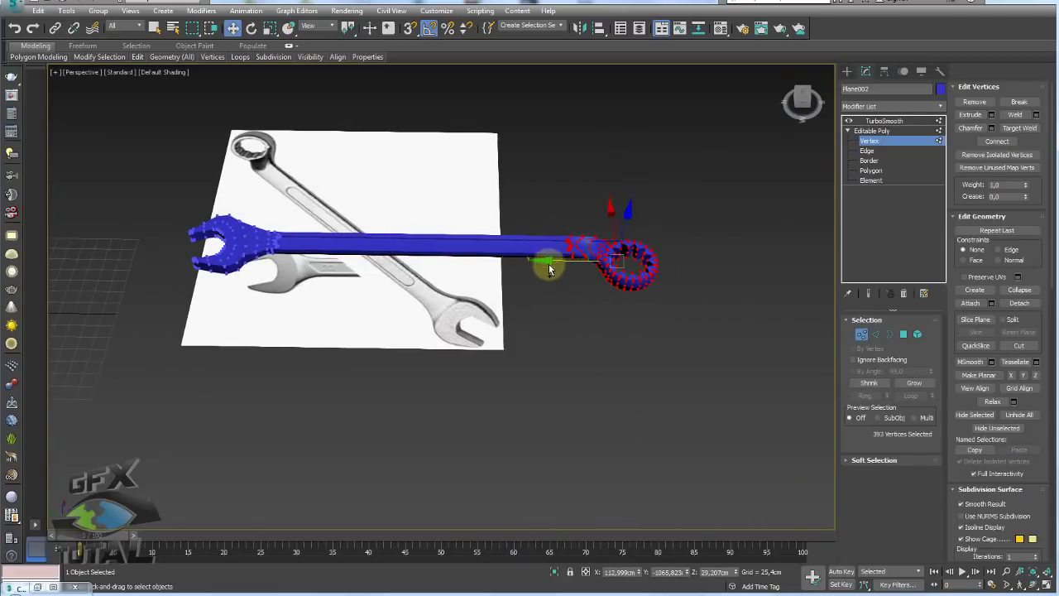
{"action": "key", "text": "F4"}
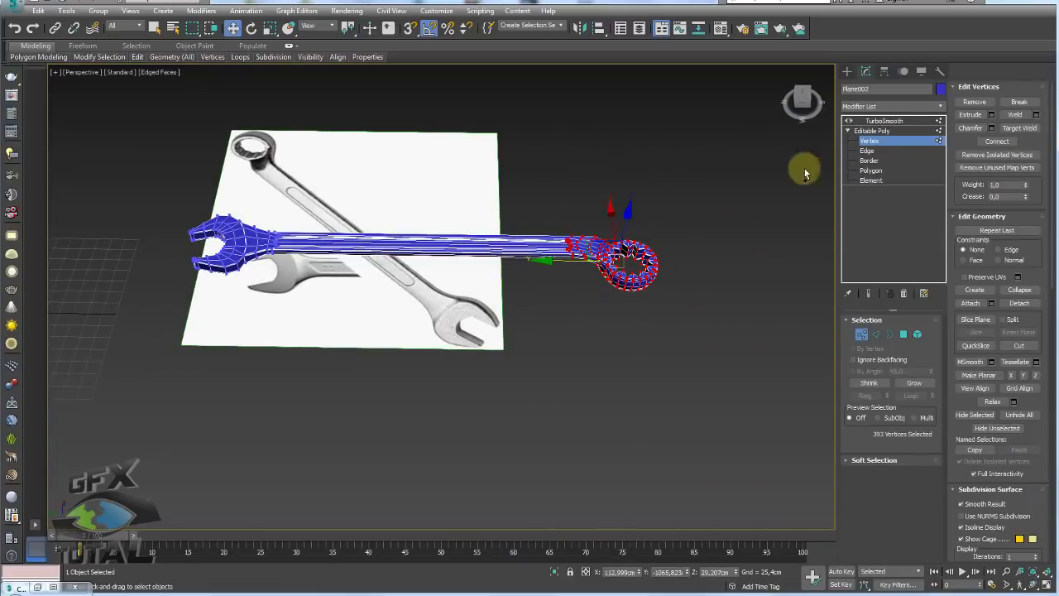
Show the lengthened wrench smoothed with TurboSmooth, centred in a top-down view
{"action": "left_click", "coordinate": [872, 130]}
{"action": "middle_click_drag", "start_coordinate": [654, 199], "coordinate": [744, 195], "text": "alt"}
{"action": "left_click", "coordinate": [884, 121]}
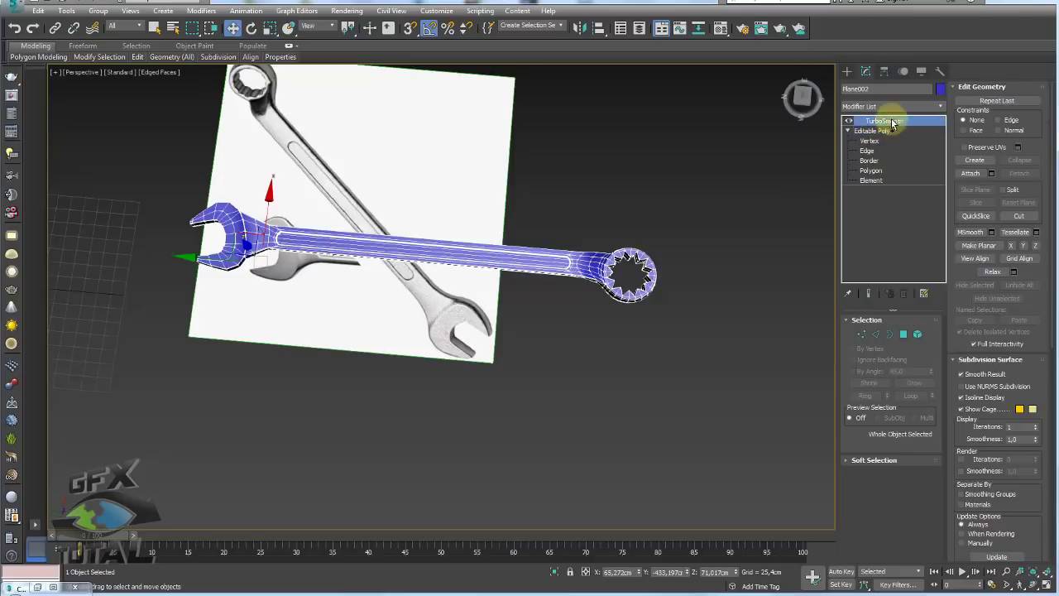
{"action": "key", "text": "F4"}
{"action": "scroll", "coordinate": [532, 247], "scroll_direction": "up", "scroll_amount": 3}
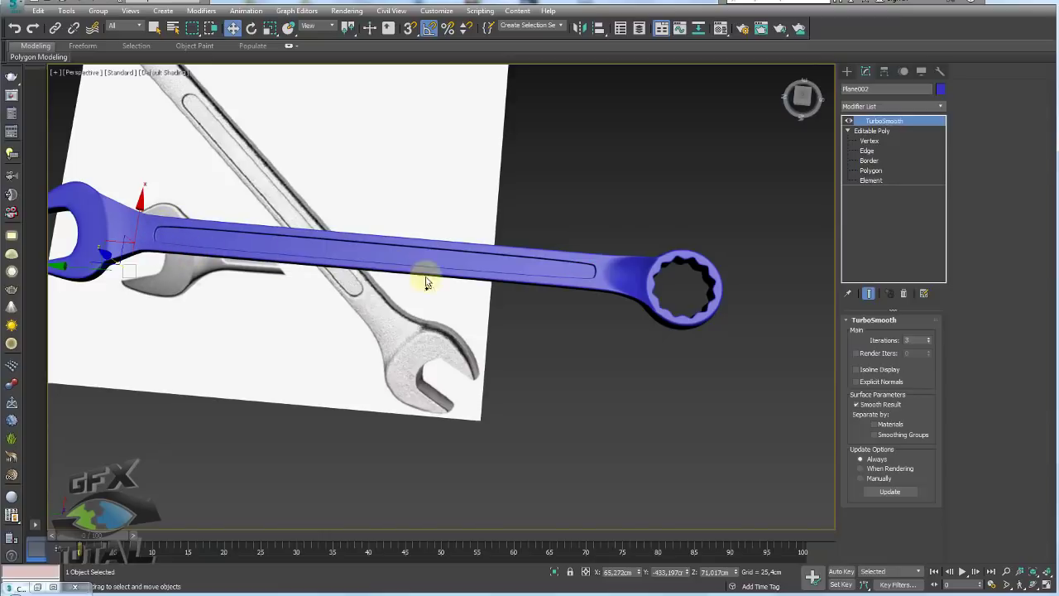
{"action": "middle_click_drag", "start_coordinate": [494, 289], "coordinate": [512, 257]}
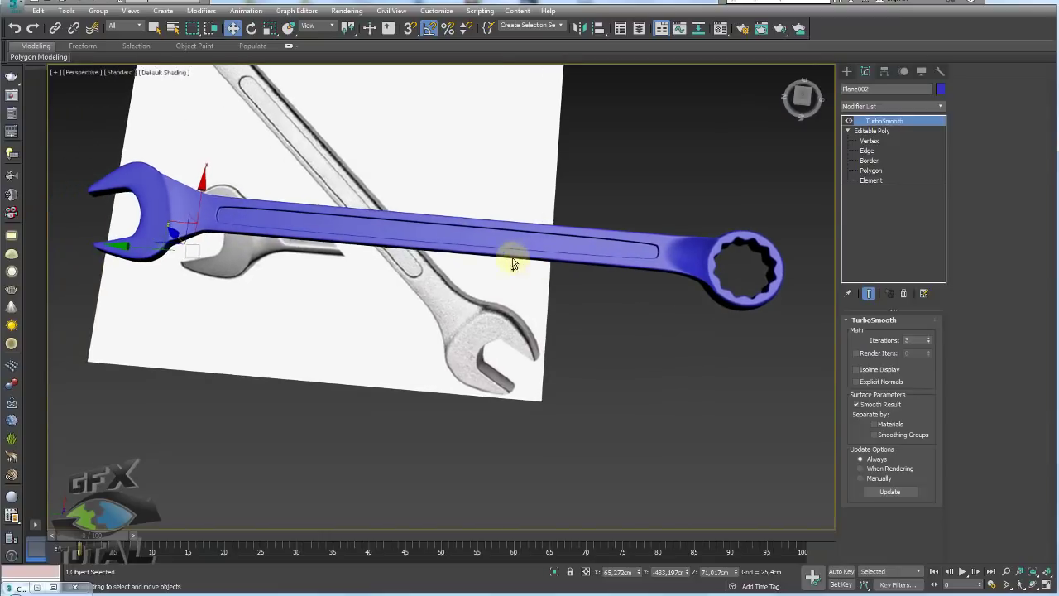
Connect the long handle edges with 6 pinched edge loops, then return to the TurboSmooth result
{"action": "left_click", "coordinate": [867, 150]}
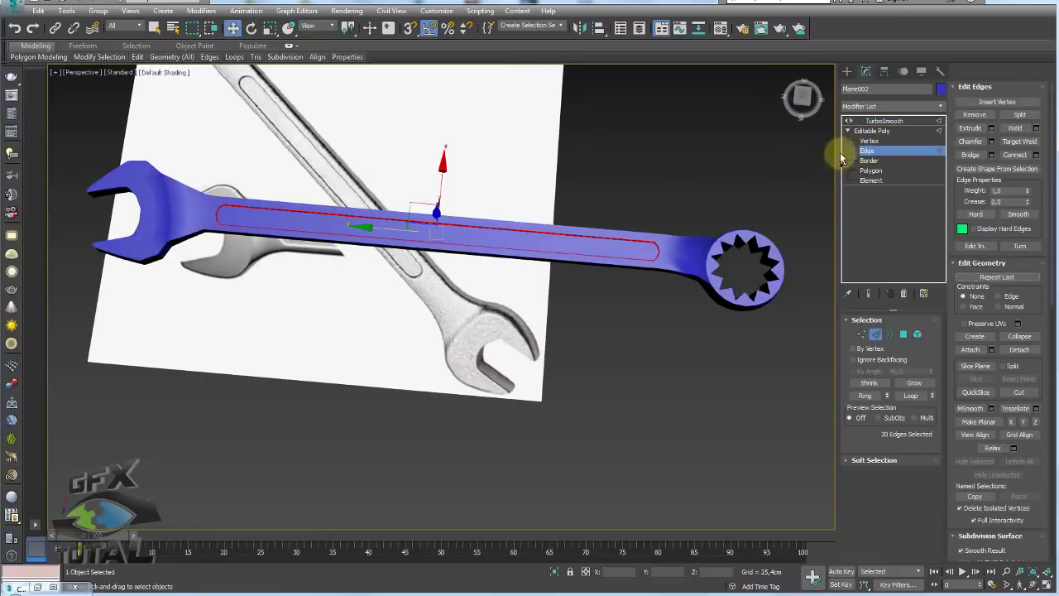
{"action": "key", "text": "F4"}
{"action": "middle_click_drag", "start_coordinate": [532, 347], "coordinate": [539, 319], "text": "alt"}
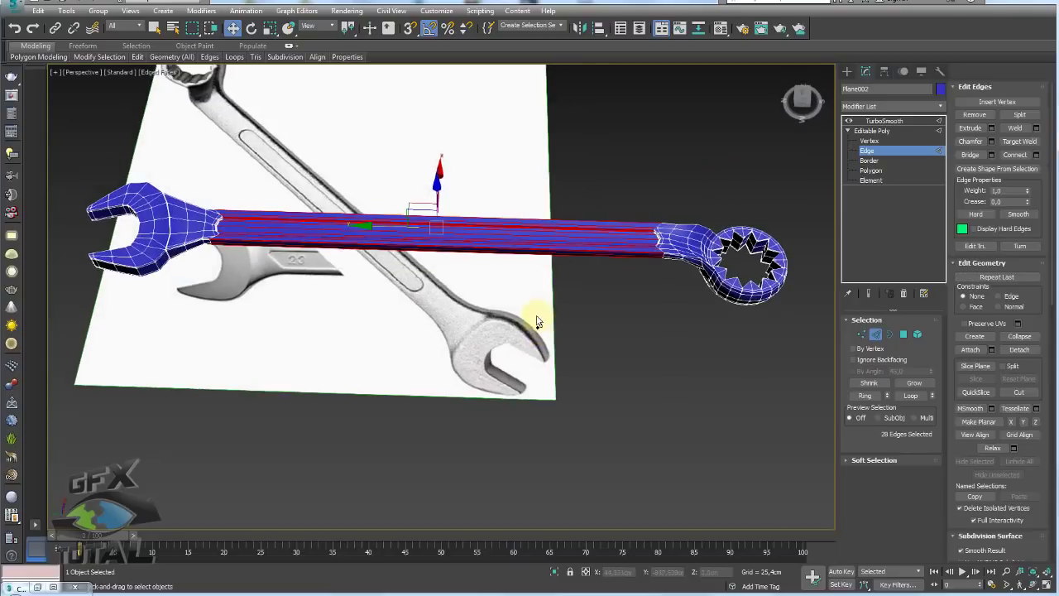
{"action": "left_click", "coordinate": [1036, 155]}
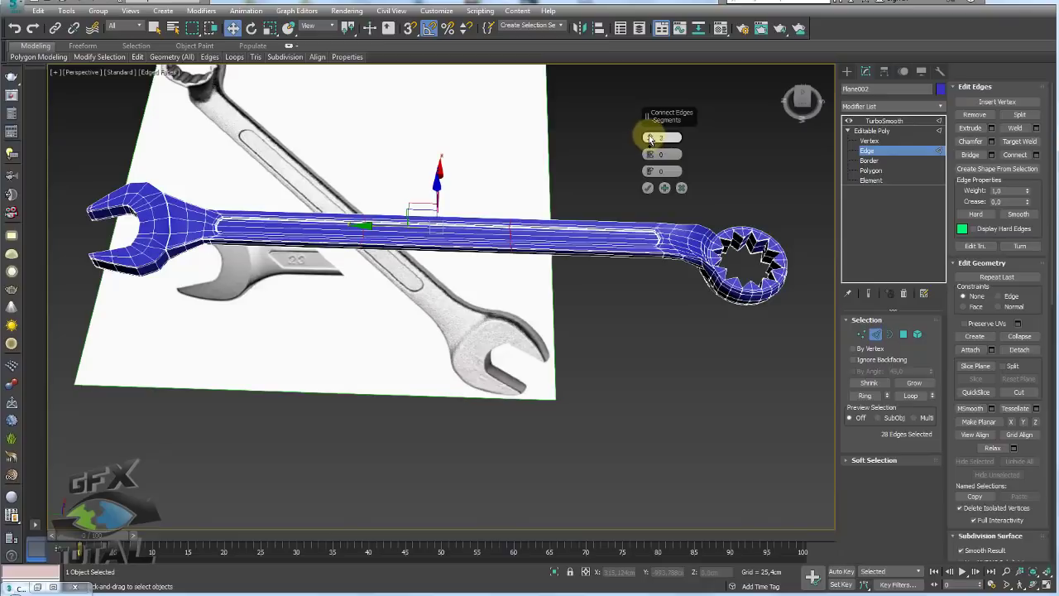
{"action": "mouse_move", "coordinate": [652, 139]}
{"action": "left_mouse_down"}
{"action": "mouse_move", "coordinate": [644, 154]}
{"action": "mouse_move", "coordinate": [658, 41]}
{"action": "left_mouse_up"}
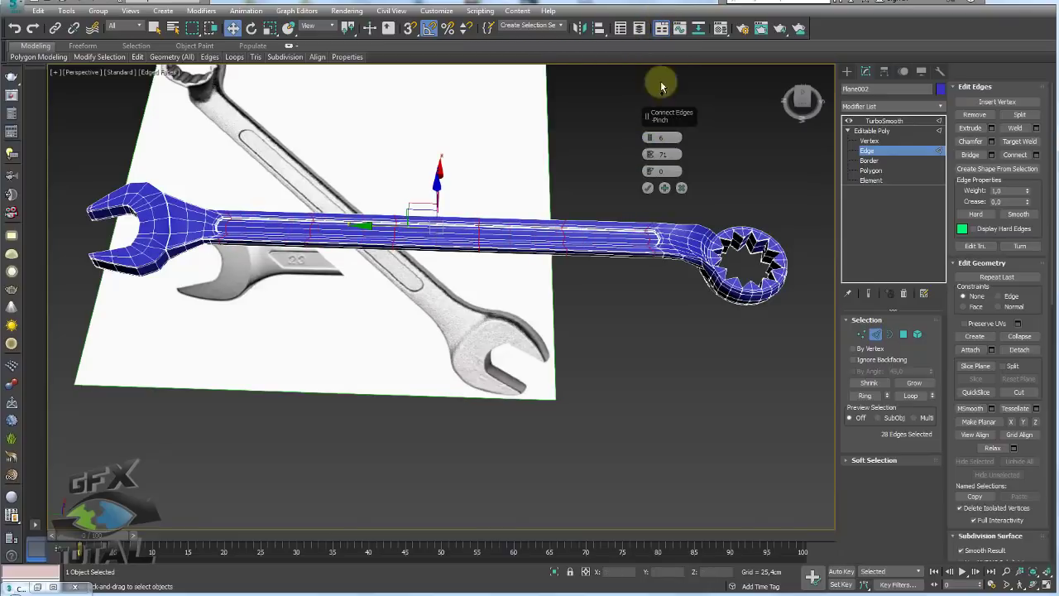
{"action": "left_click", "coordinate": [647, 188]}
{"action": "left_click", "coordinate": [874, 131]}
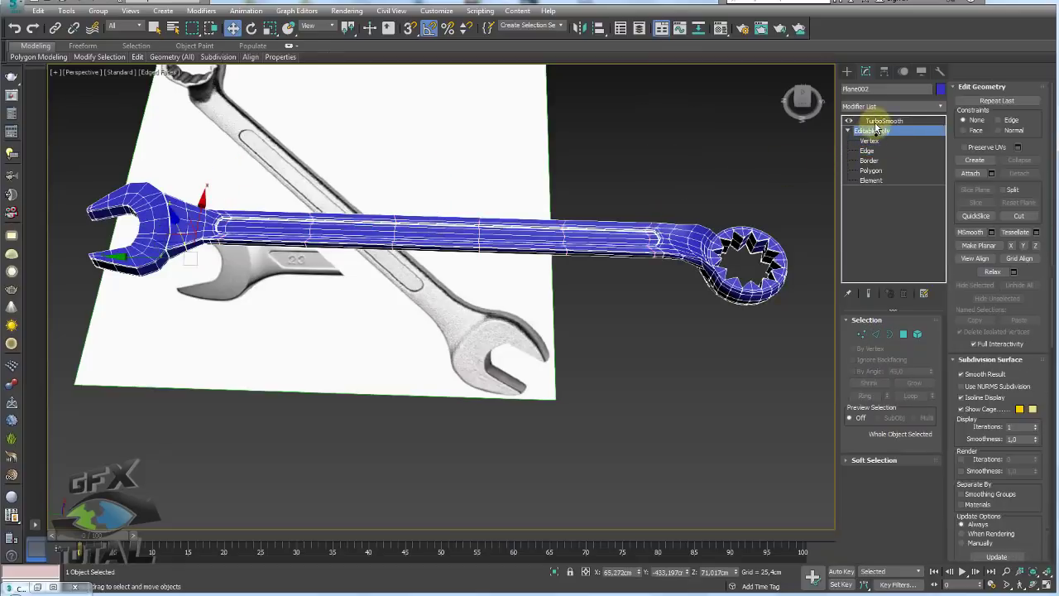
{"action": "left_click", "coordinate": [884, 121]}
Rotate the blue wrench 135° around the Z axis
{"action": "mouse_move", "coordinate": [693, 235]}
{"action": "middle_mouse_down", "text": "alt"}
{"action": "mouse_move", "coordinate": [682, 297]}
{"action": "mouse_move", "coordinate": [627, 256]}
{"action": "mouse_move", "coordinate": [530, 406]}
{"action": "mouse_move", "coordinate": [568, 436]}
{"action": "mouse_move", "coordinate": [548, 378]}
{"action": "mouse_move", "coordinate": [610, 279]}
{"action": "mouse_move", "coordinate": [419, 313]}
{"action": "mouse_move", "coordinate": [524, 338]}
{"action": "mouse_move", "coordinate": [562, 402]}
{"action": "middle_mouse_up", "text": "alt"}
{"action": "middle_click_drag", "start_coordinate": [543, 361], "coordinate": [546, 294], "text": "alt"}
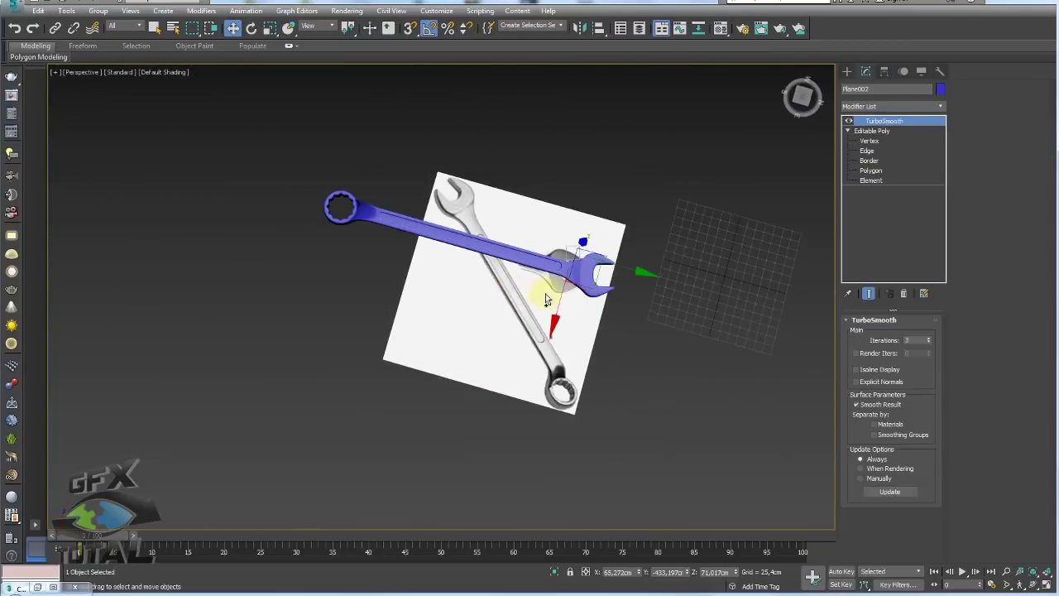
{"action": "key", "text": "e"}
{"action": "left_click_drag", "start_coordinate": [588, 324], "coordinate": [658, 307]}
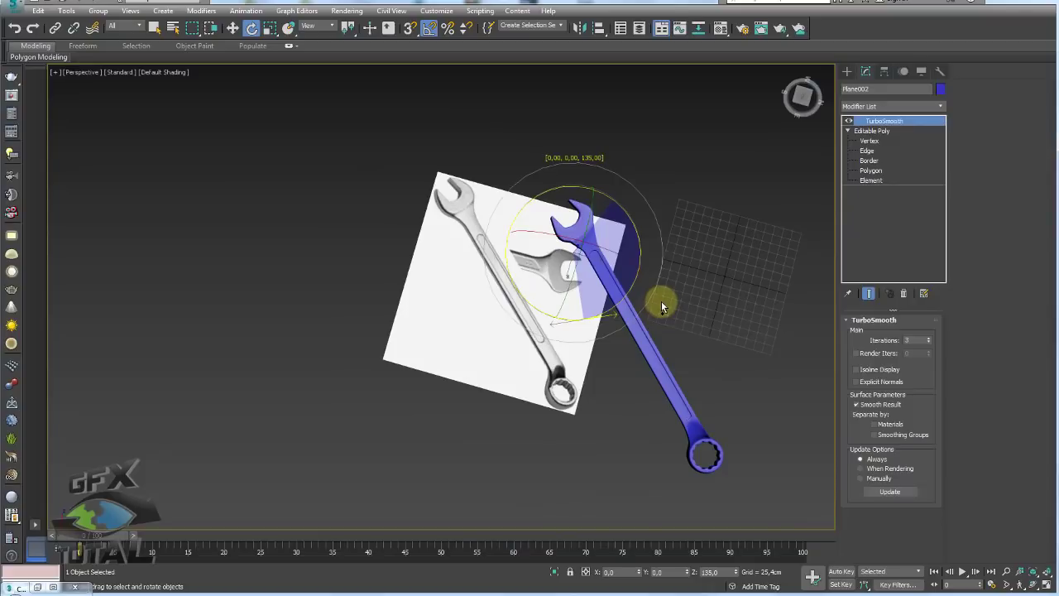
Move the wrench over the reference photo and view both from an oblique angle
{"action": "key", "text": "w"}
{"action": "left_click_drag", "start_coordinate": [590, 288], "coordinate": [527, 225]}
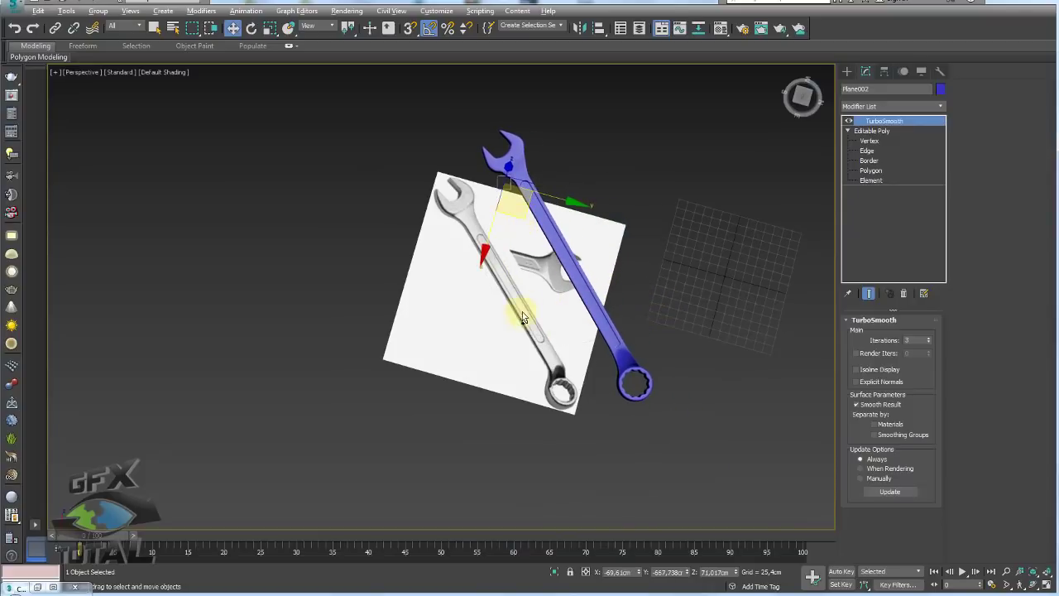
{"action": "mouse_move", "coordinate": [528, 225]}
{"action": "middle_mouse_down", "text": "alt"}
{"action": "mouse_move", "coordinate": [708, 321]}
{"action": "mouse_move", "coordinate": [563, 257]}
{"action": "mouse_move", "coordinate": [560, 350]}
{"action": "mouse_move", "coordinate": [551, 272]}
{"action": "mouse_move", "coordinate": [650, 225]}
{"action": "middle_mouse_up", "text": "alt"}
{"action": "middle_click_drag", "start_coordinate": [440, 167], "coordinate": [462, 255], "text": "alt"}
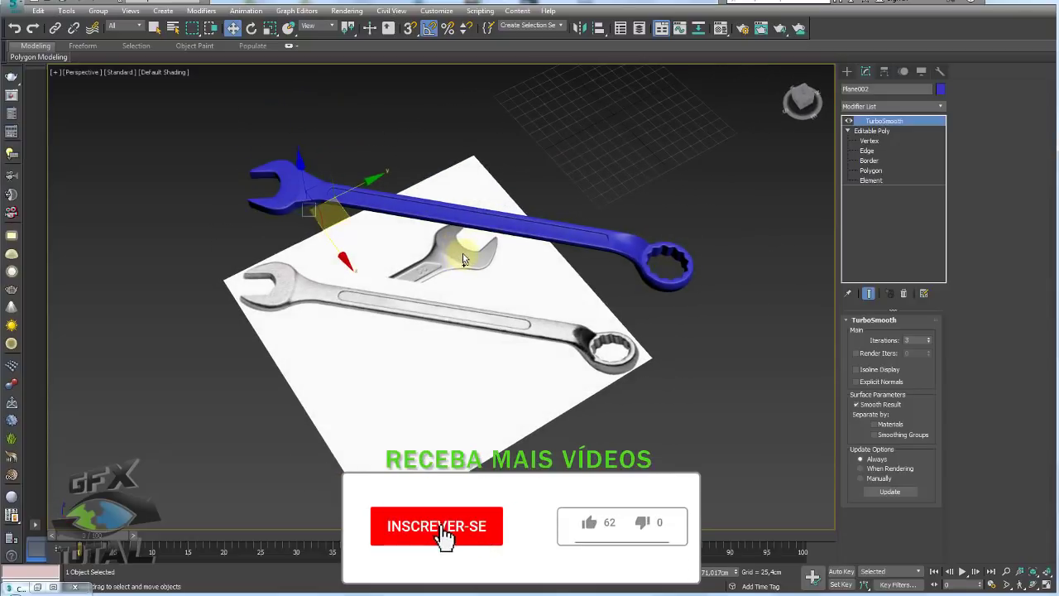